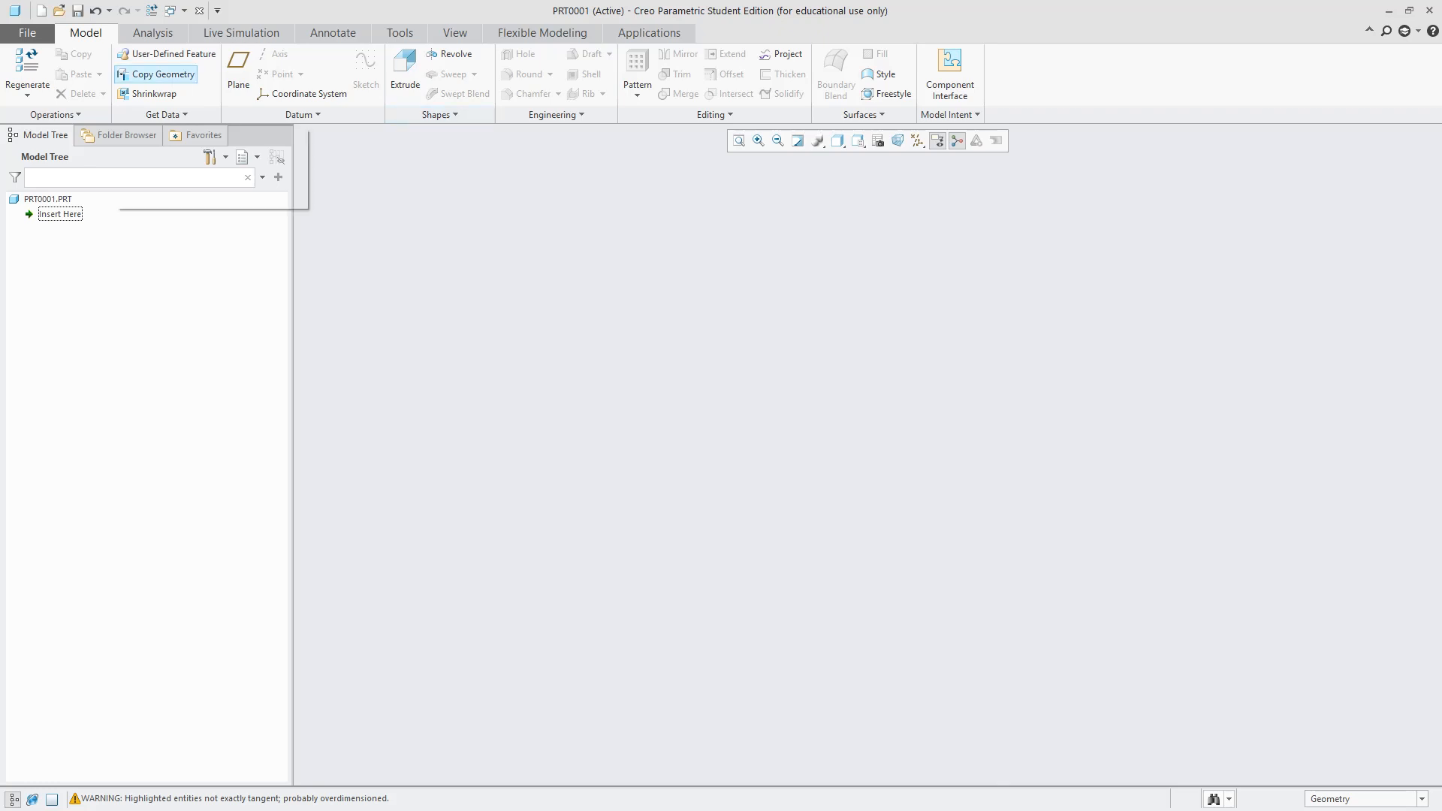
Create a new part with the default name and settings
click(27, 33)
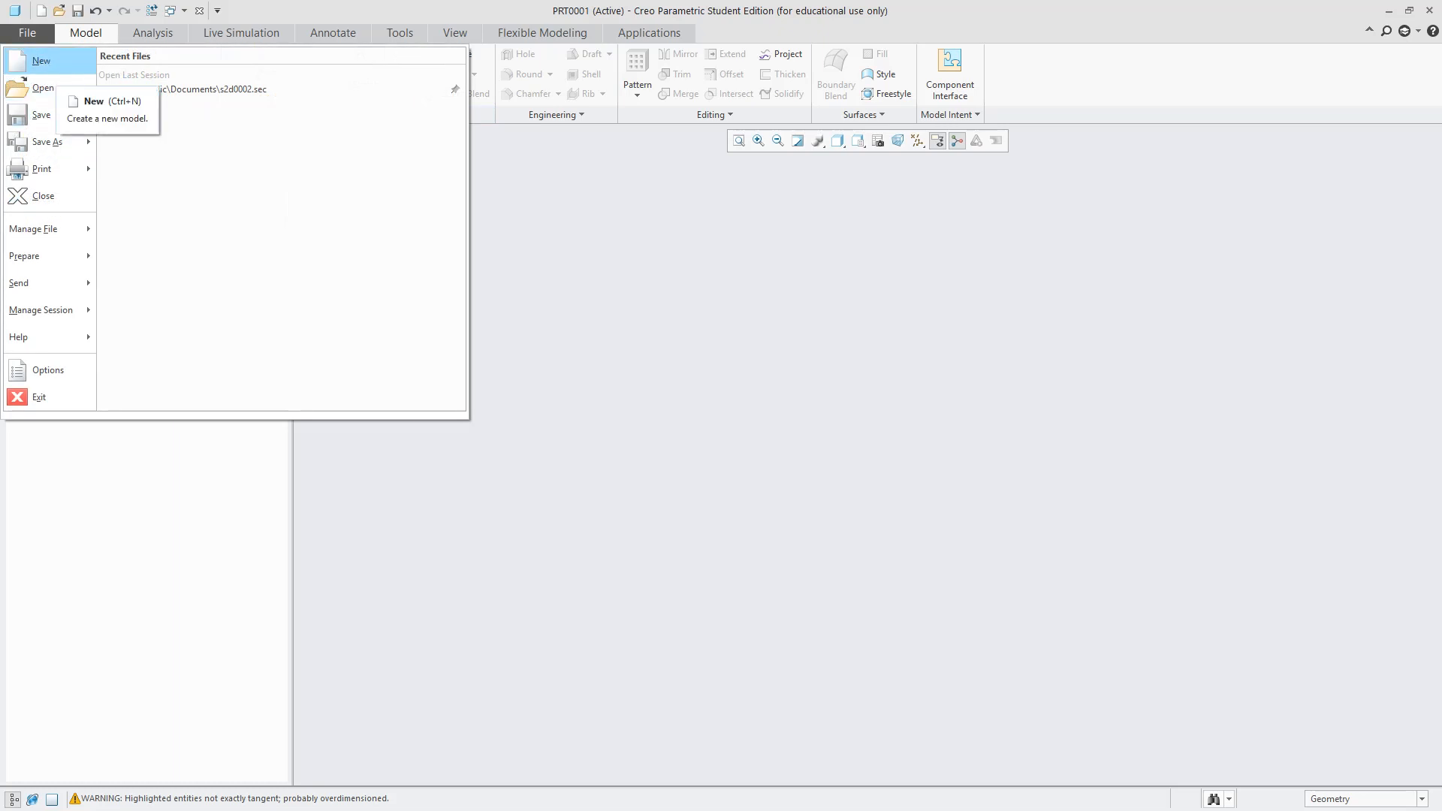
click(41, 60)
key(Return)
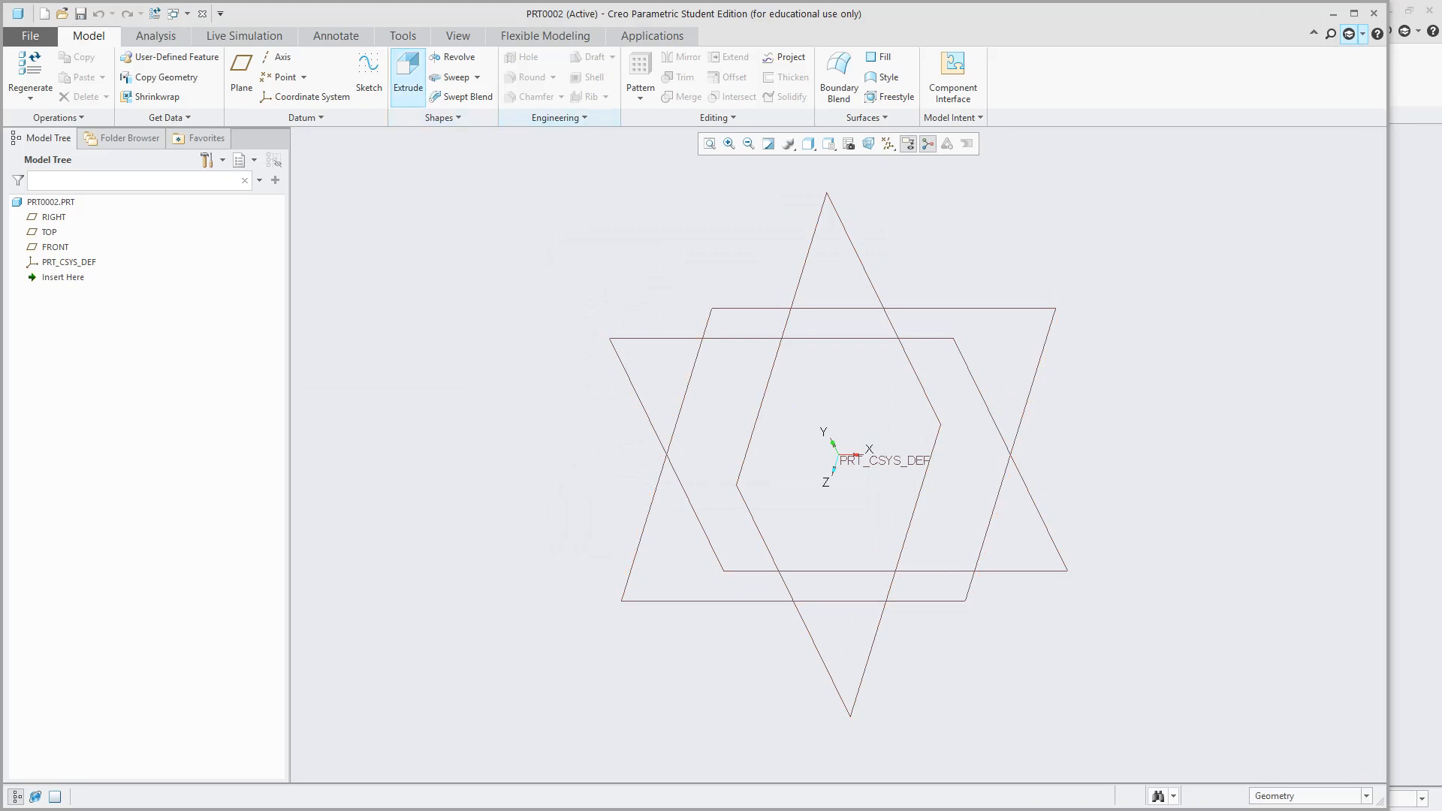
Sketch a circle about 354 in diameter centred on the origin of the FRONT plane, with RIGHT as the orientation reference
click(369, 72)
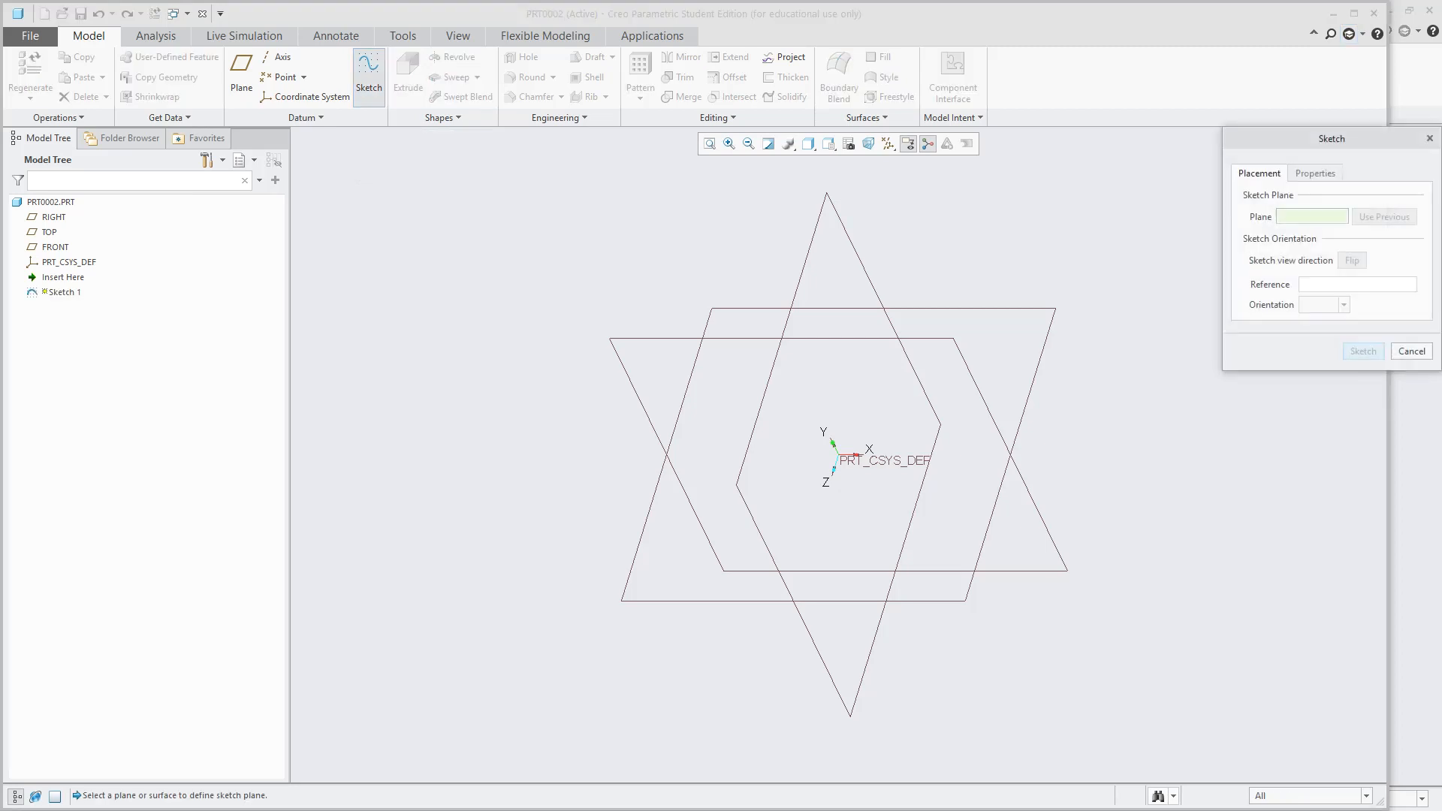
click(862, 571)
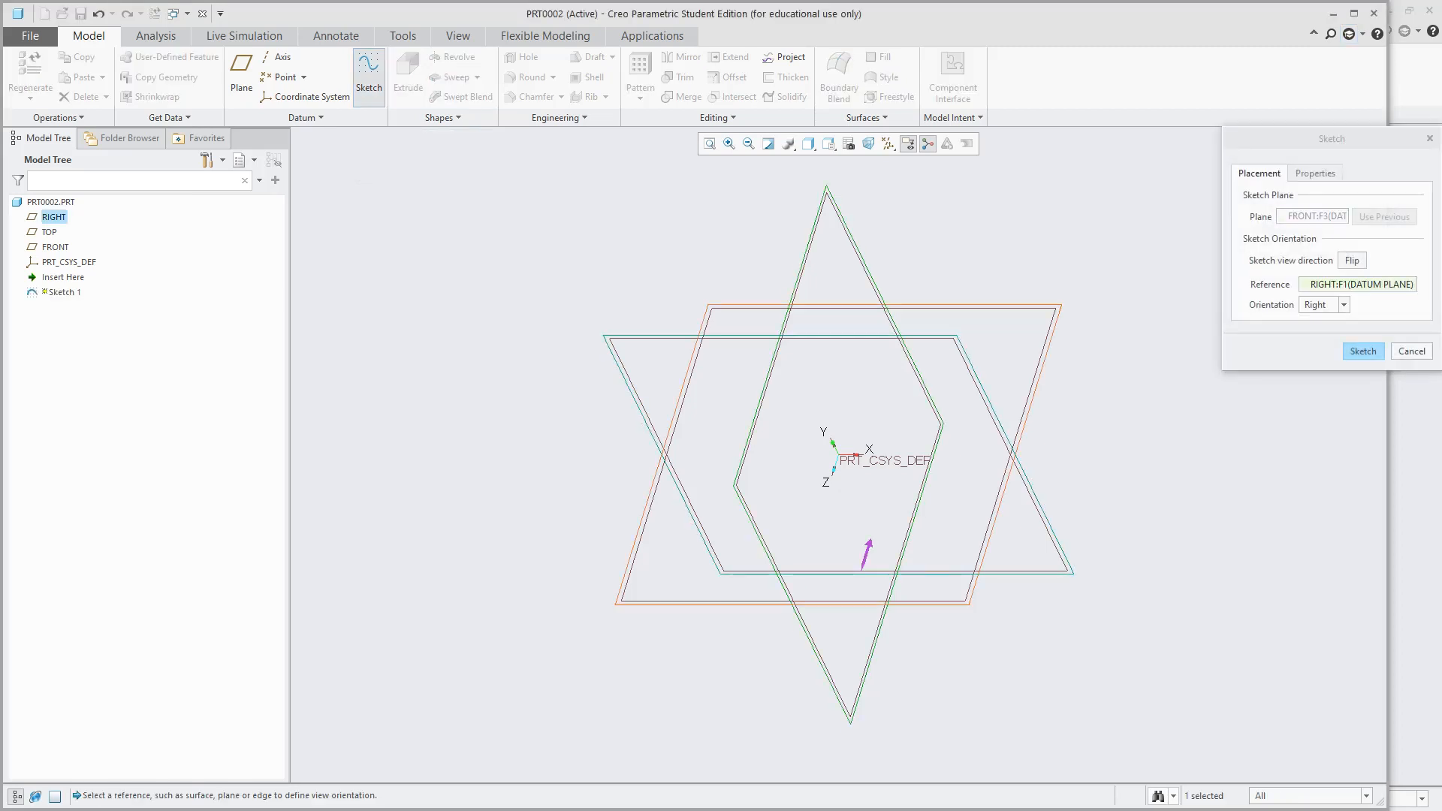
click(1364, 351)
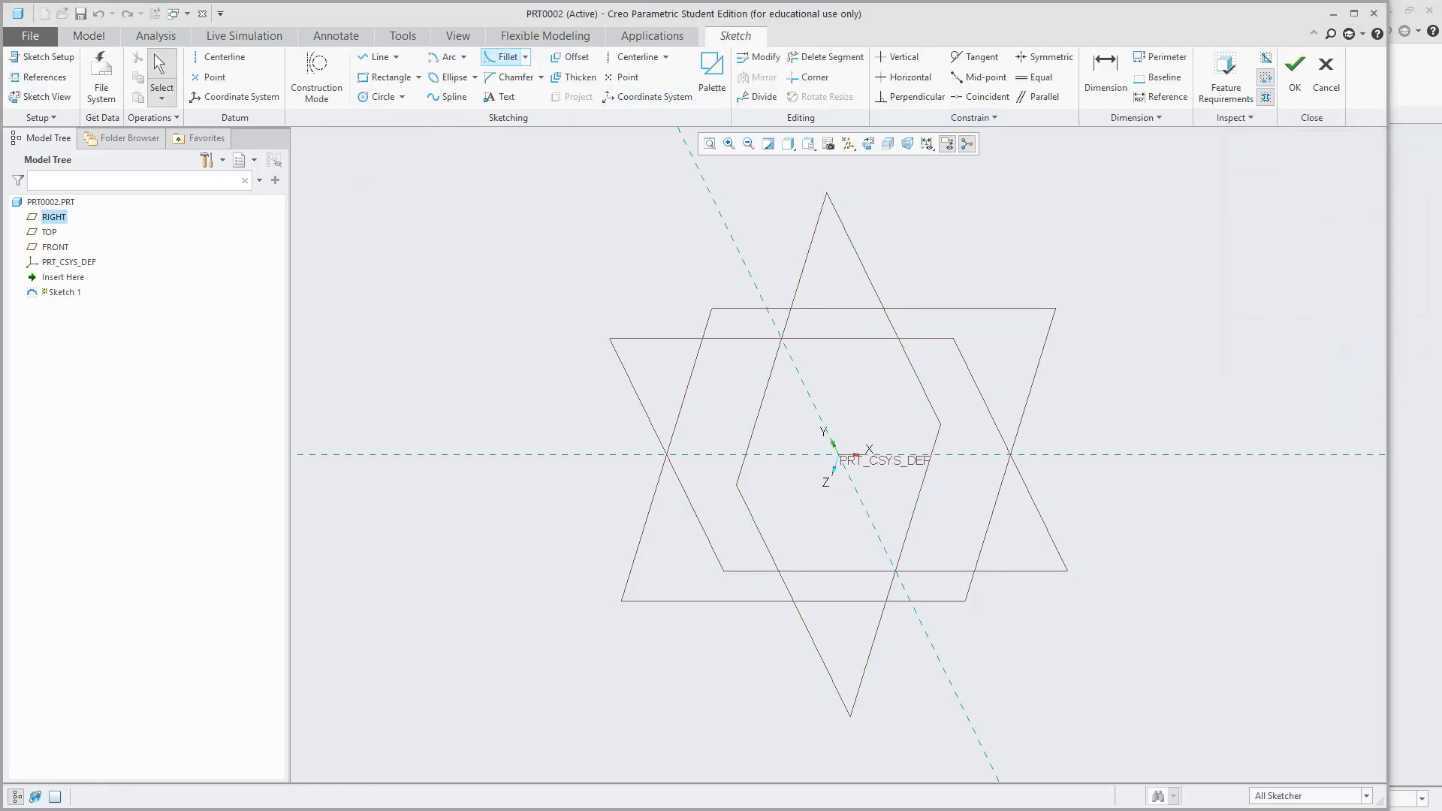
click(379, 97)
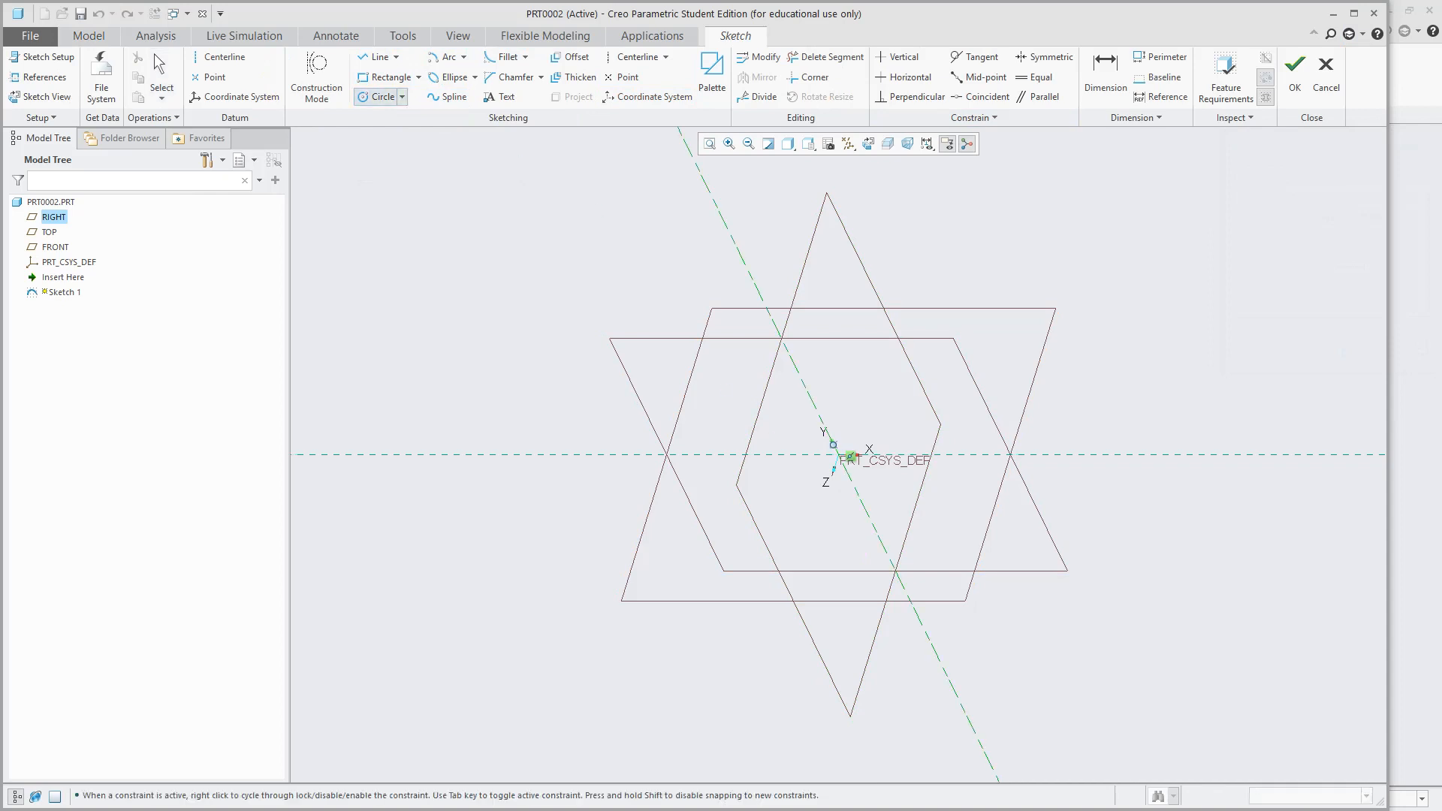
click(839, 454)
click(859, 383)
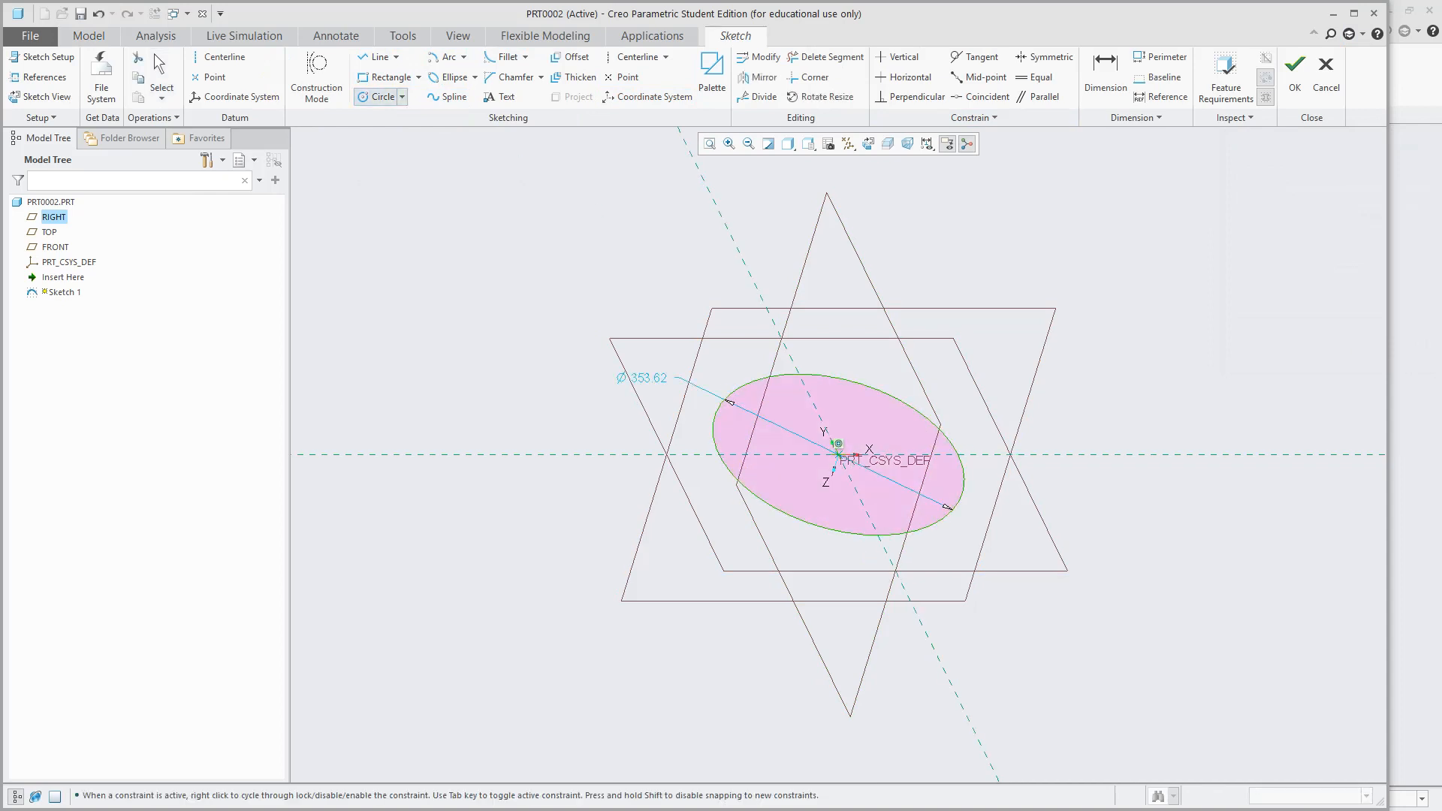
middle_click(859, 384)
click(1296, 76)
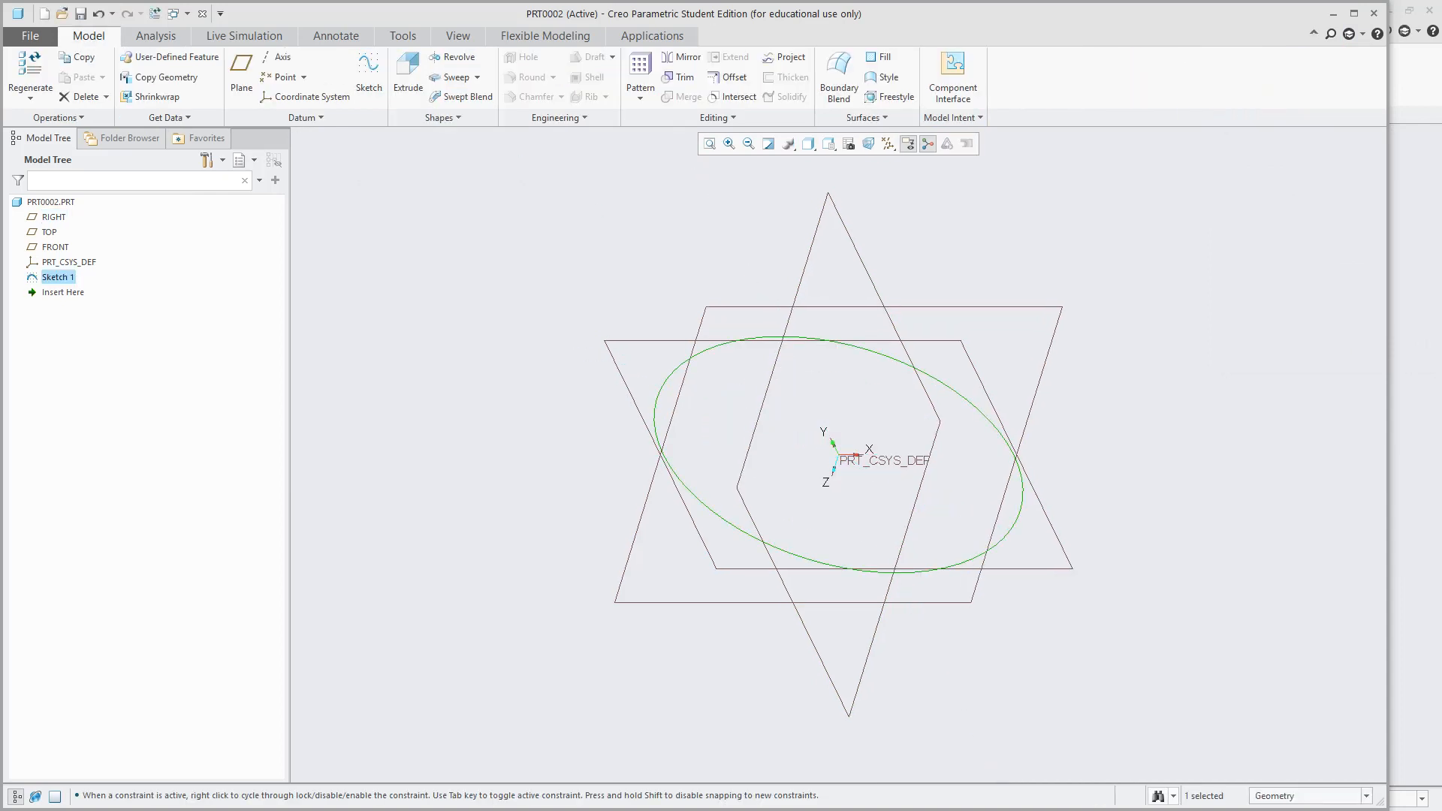
Maximize the part window and extrude the circle sketch into a solid cylinder 149.40 deep
click(1355, 13)
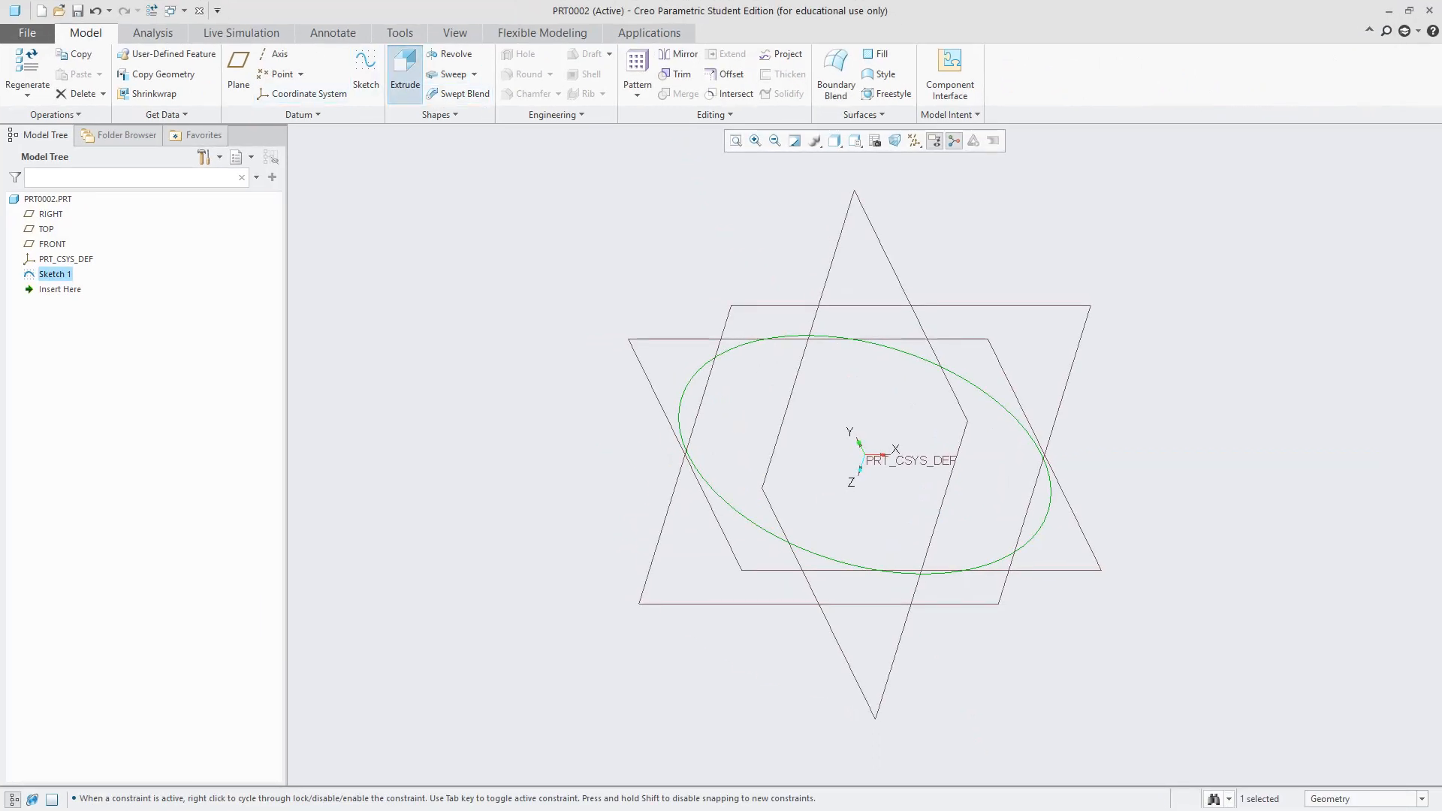
click(405, 72)
click(855, 487)
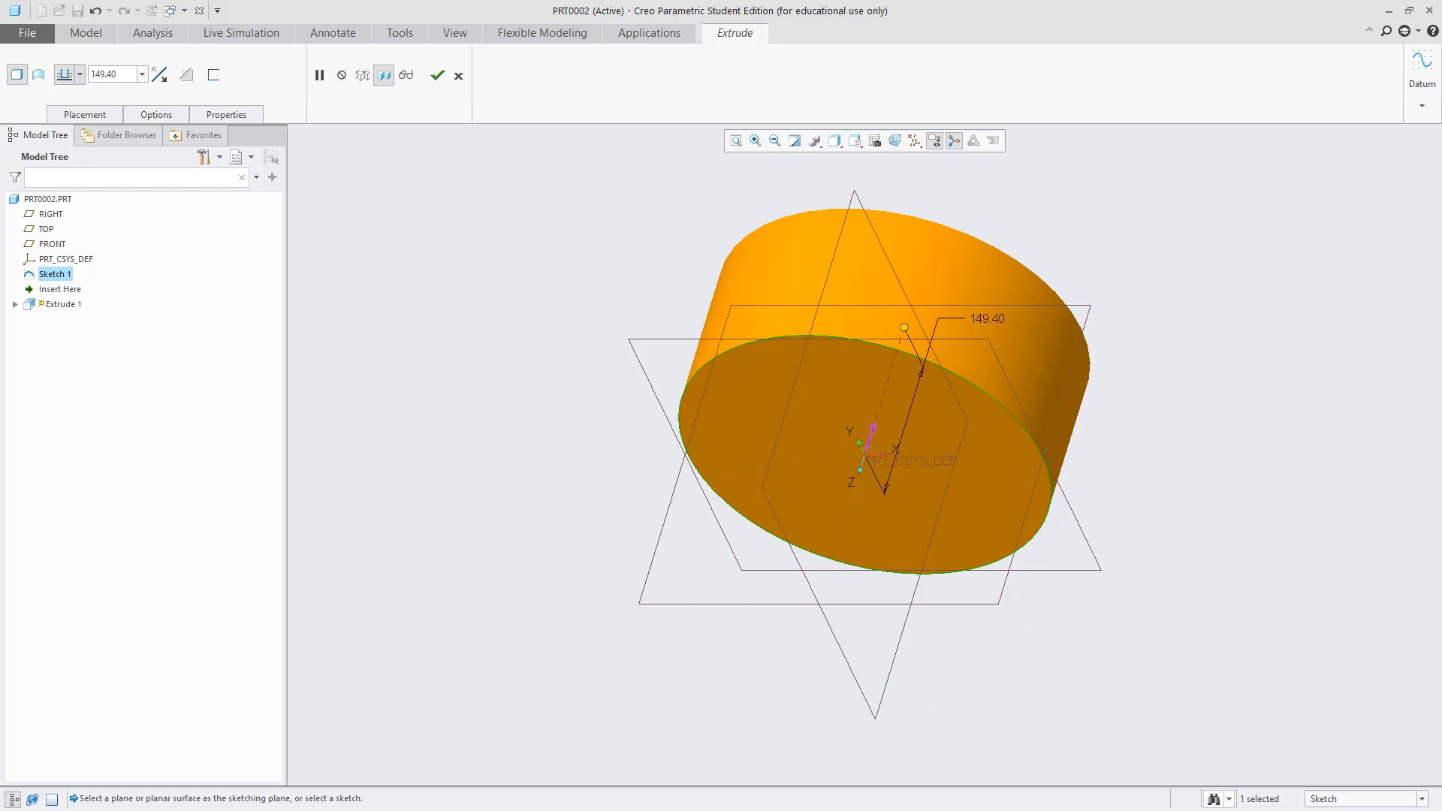
click(437, 75)
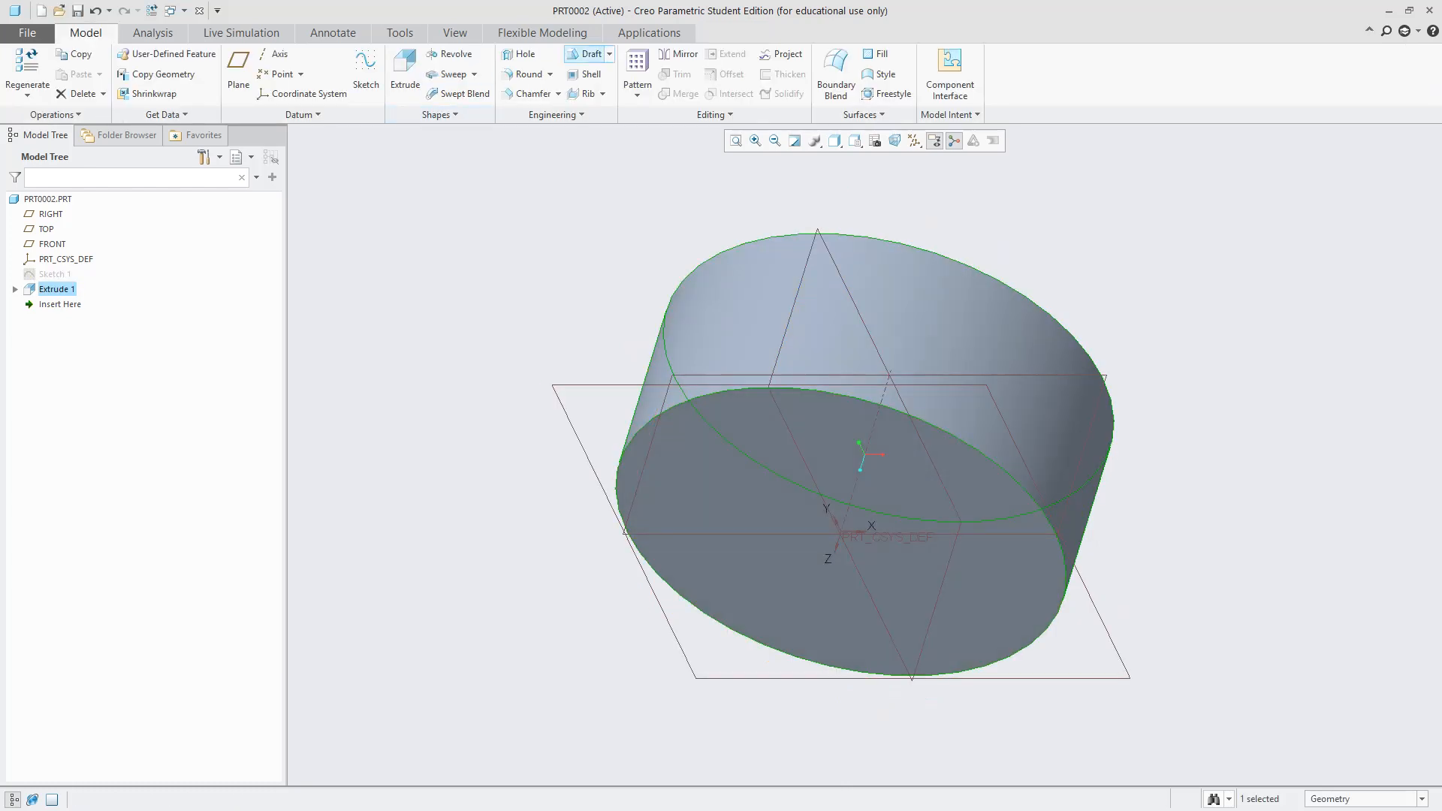
Open the part's parameters and switch to the gear equations file in Notepad, placing it so the gear values are readable
click(400, 33)
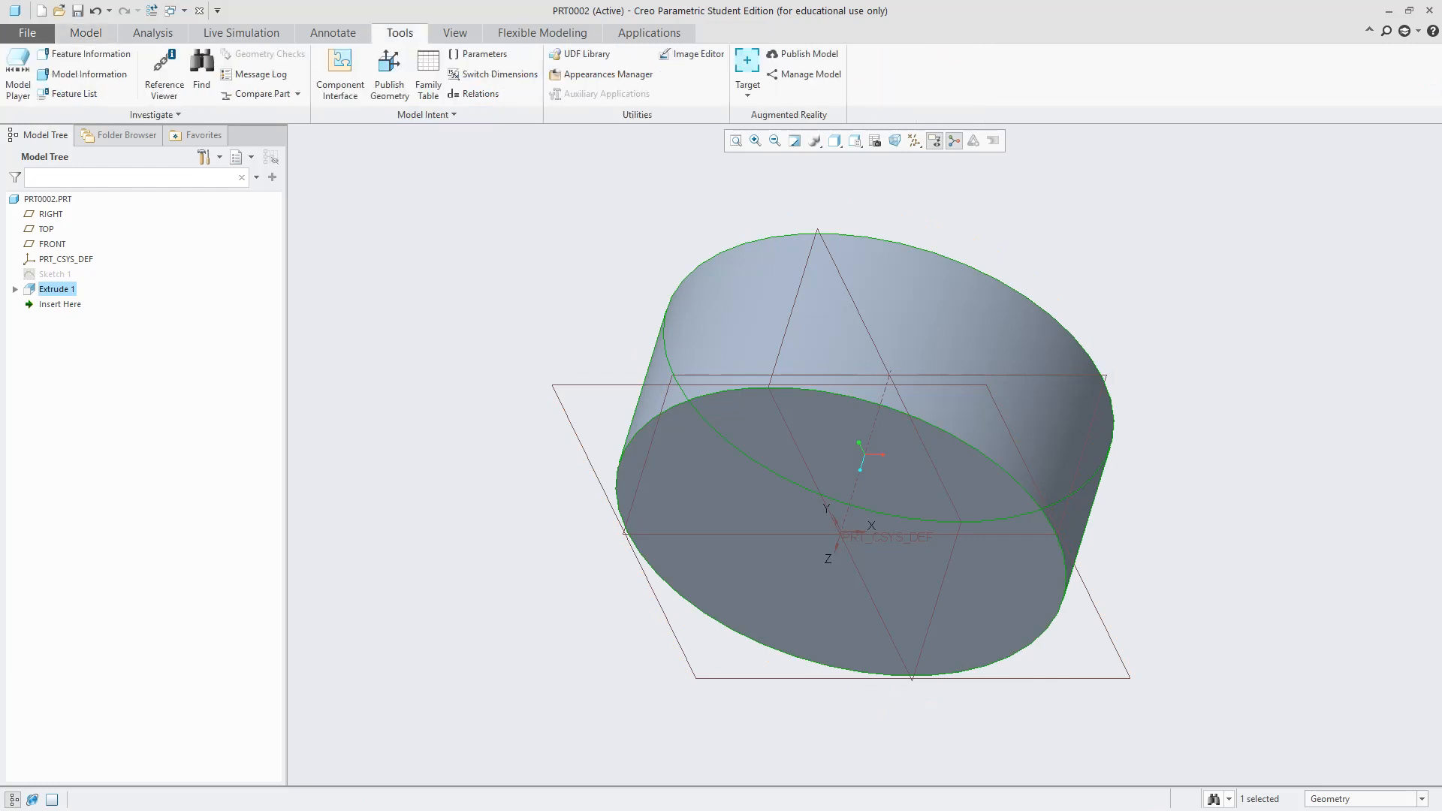
click(477, 54)
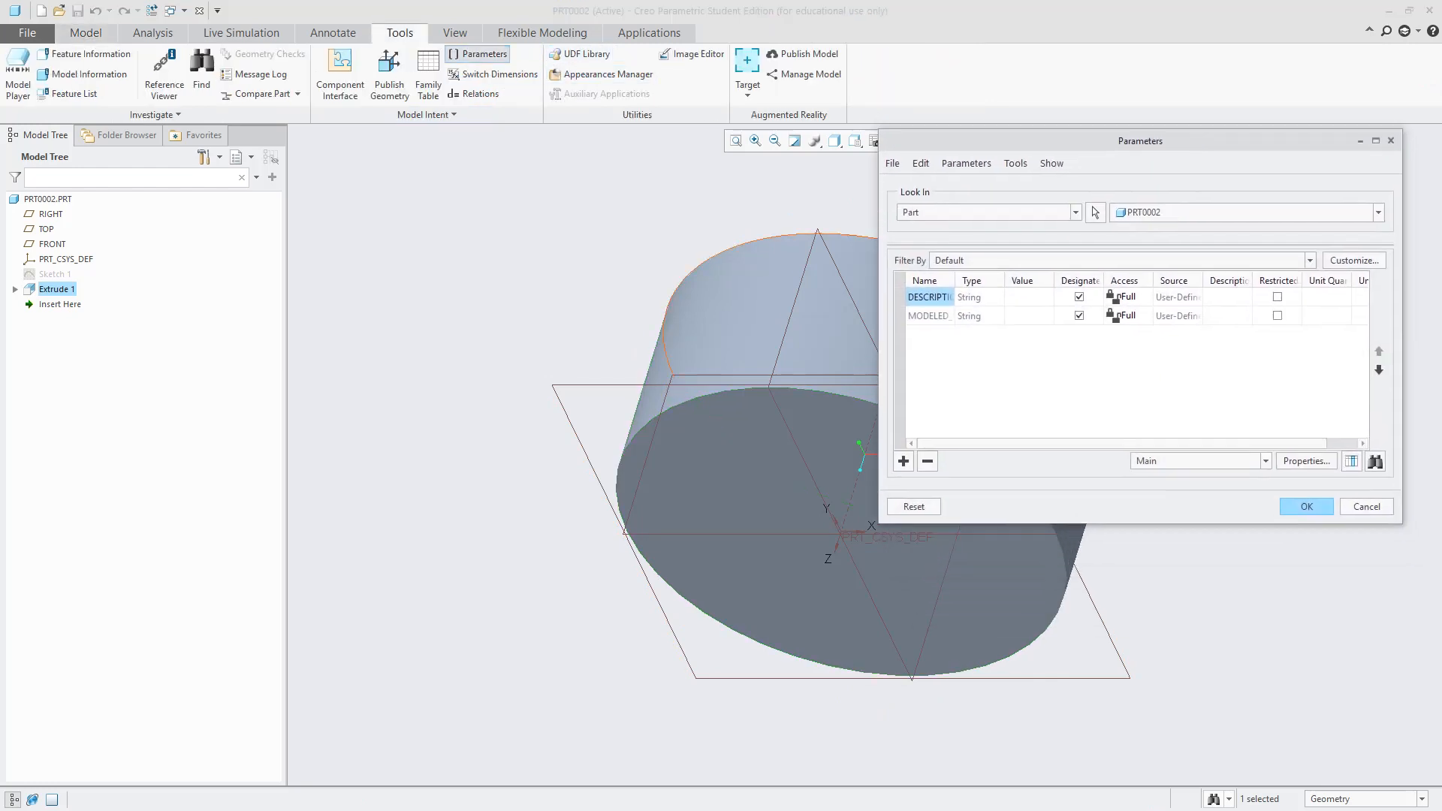
key(alt+Tab)
key(alt+Tab)
key(alt+Tab)
key(alt+Tab)
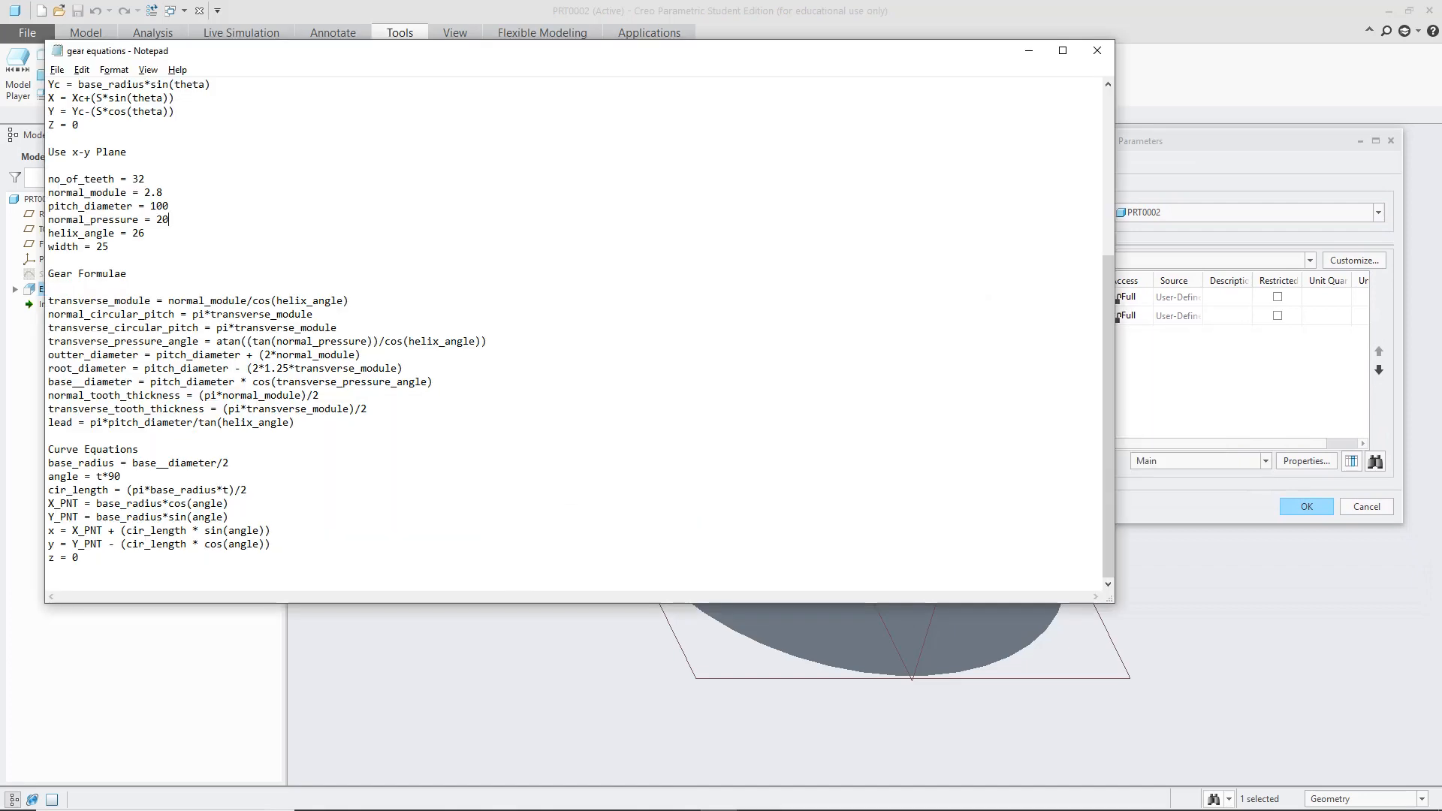
drag(615, 57, 503, 271)
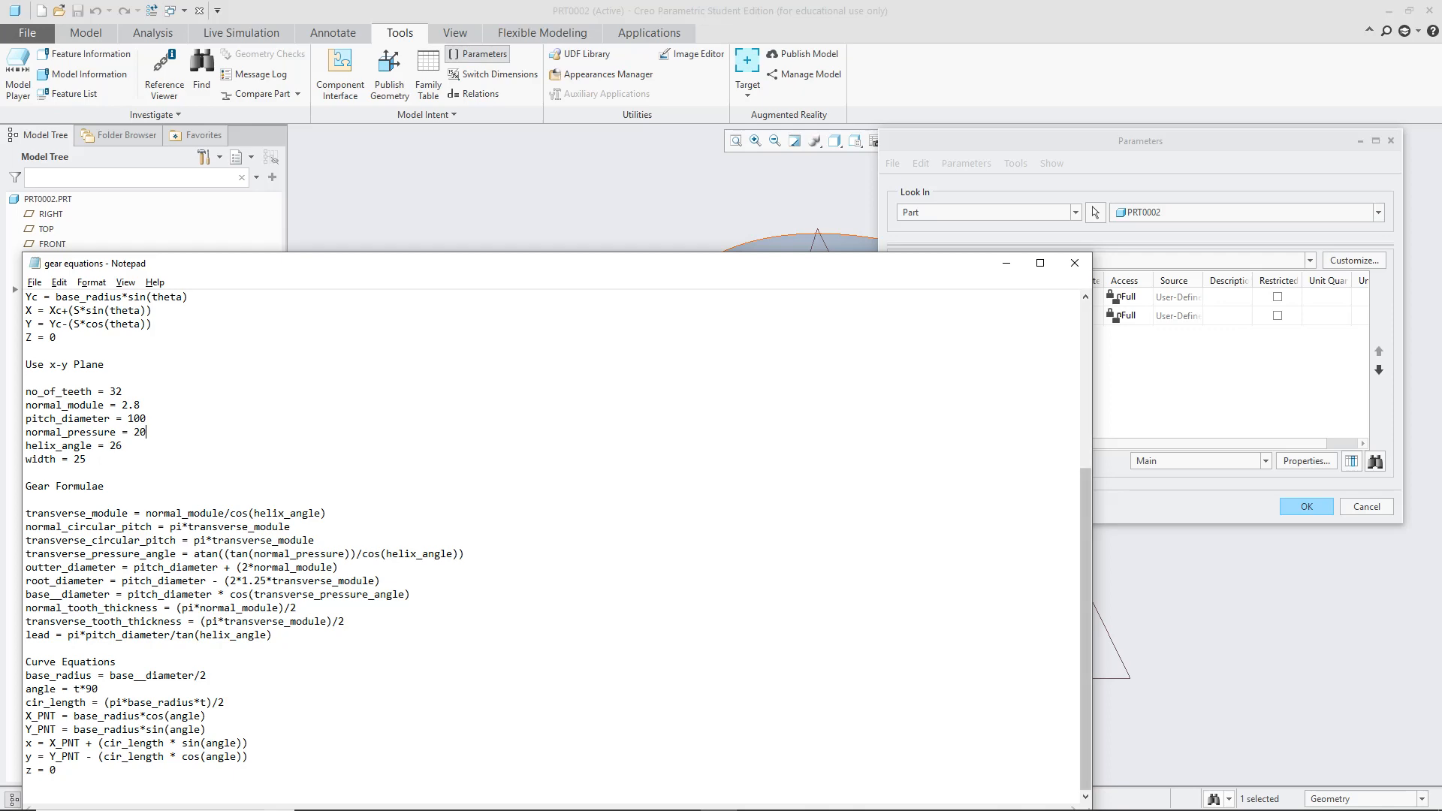
Return to the part's parameters and add an integer parameter no_of_teeth with the value 32
click(1178, 316)
click(904, 461)
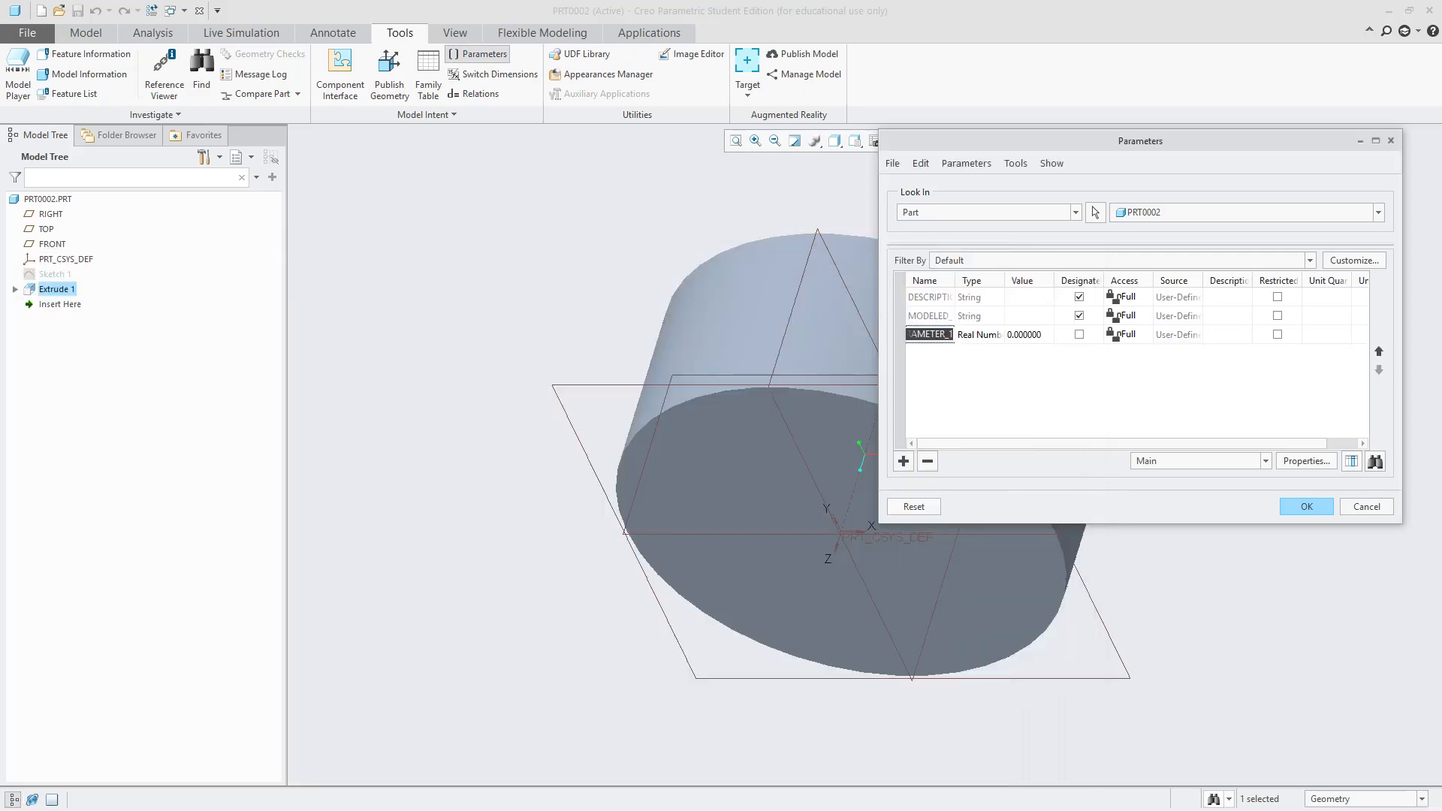
text(no_of_teeth)
click(1029, 335)
click(981, 335)
click(997, 335)
click(974, 351)
click(1029, 336)
text(32)
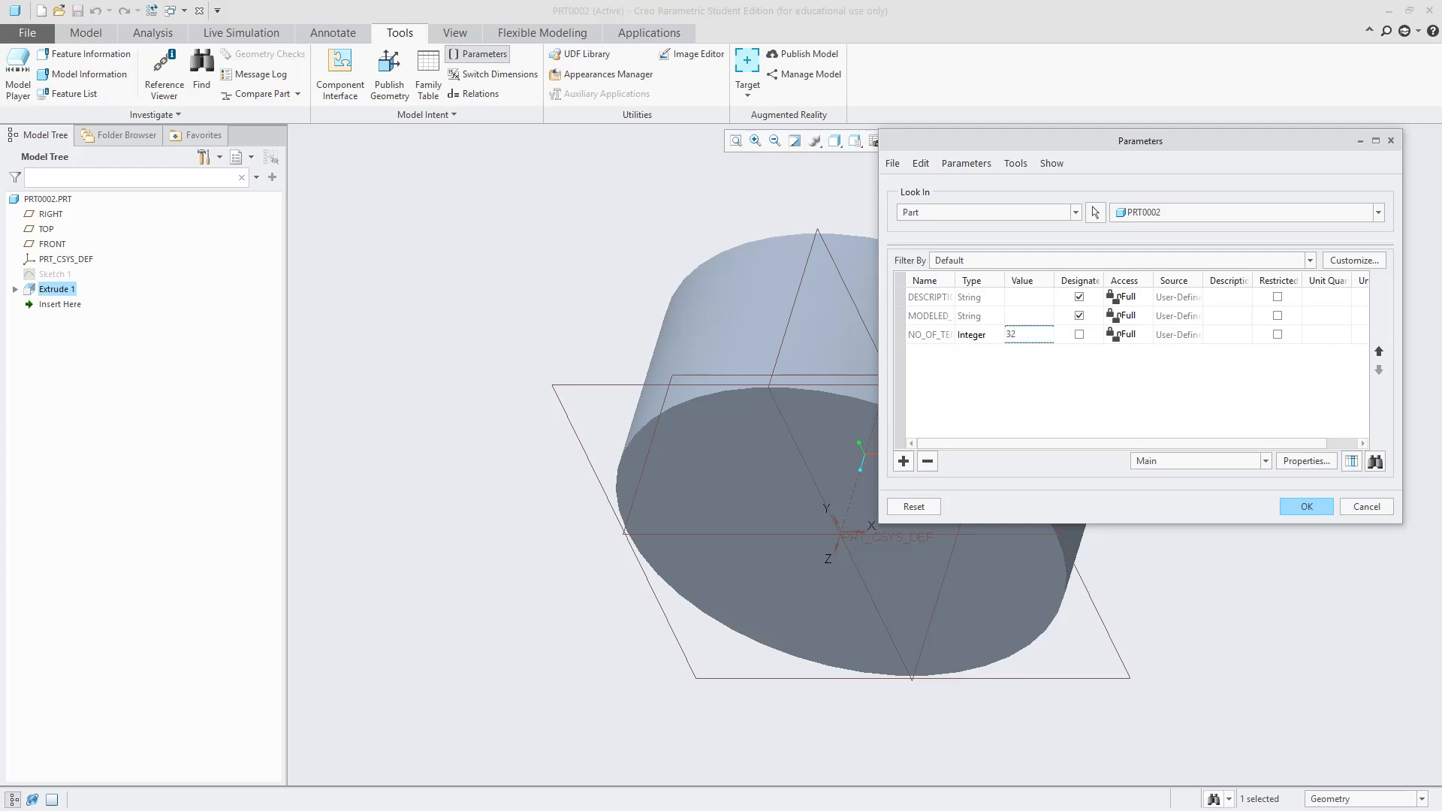
Check the gear equations in Notepad and add a real-number parameter normal_module with the value 2.8 to the part
key(alt+Tab)
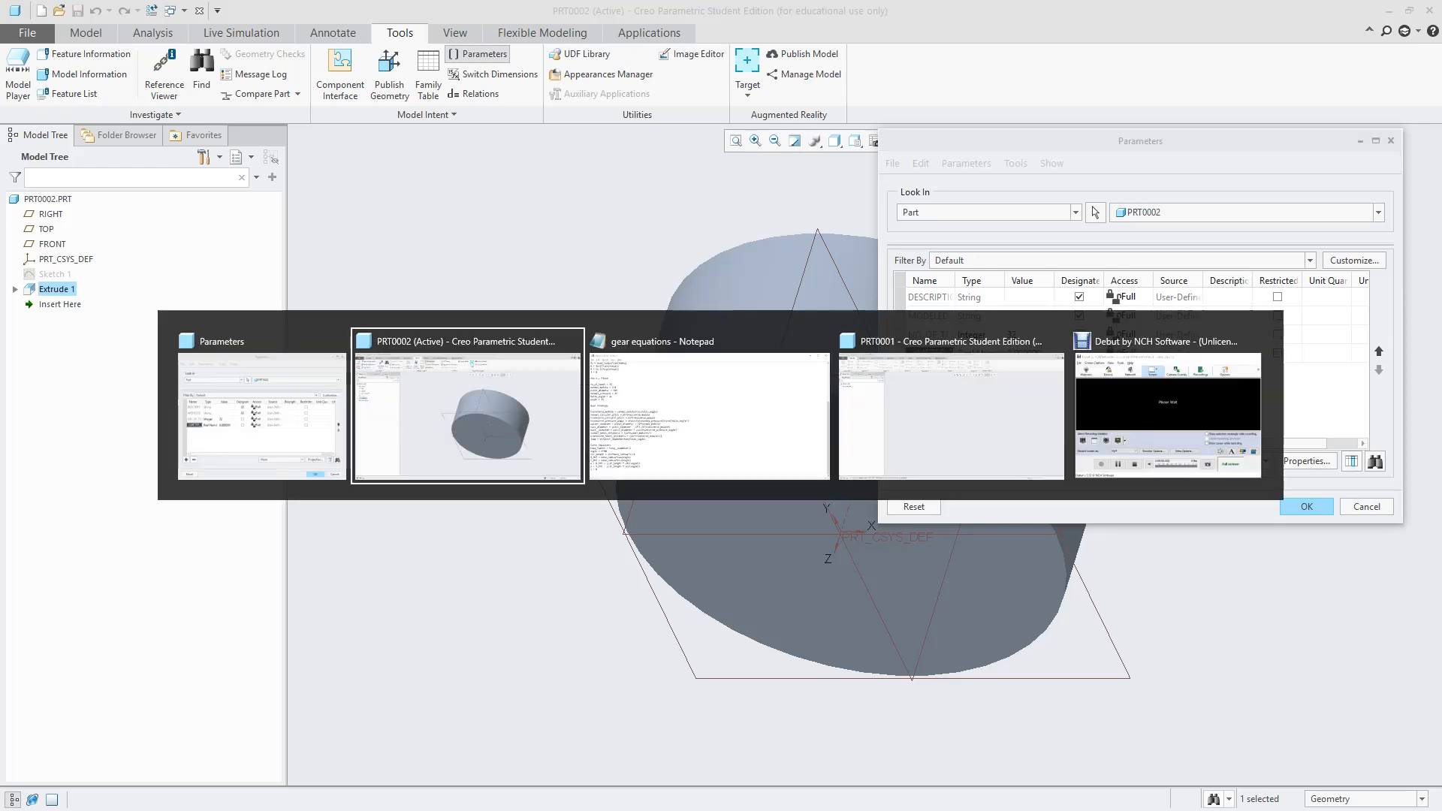
key(alt+Tab)
key(Tab)
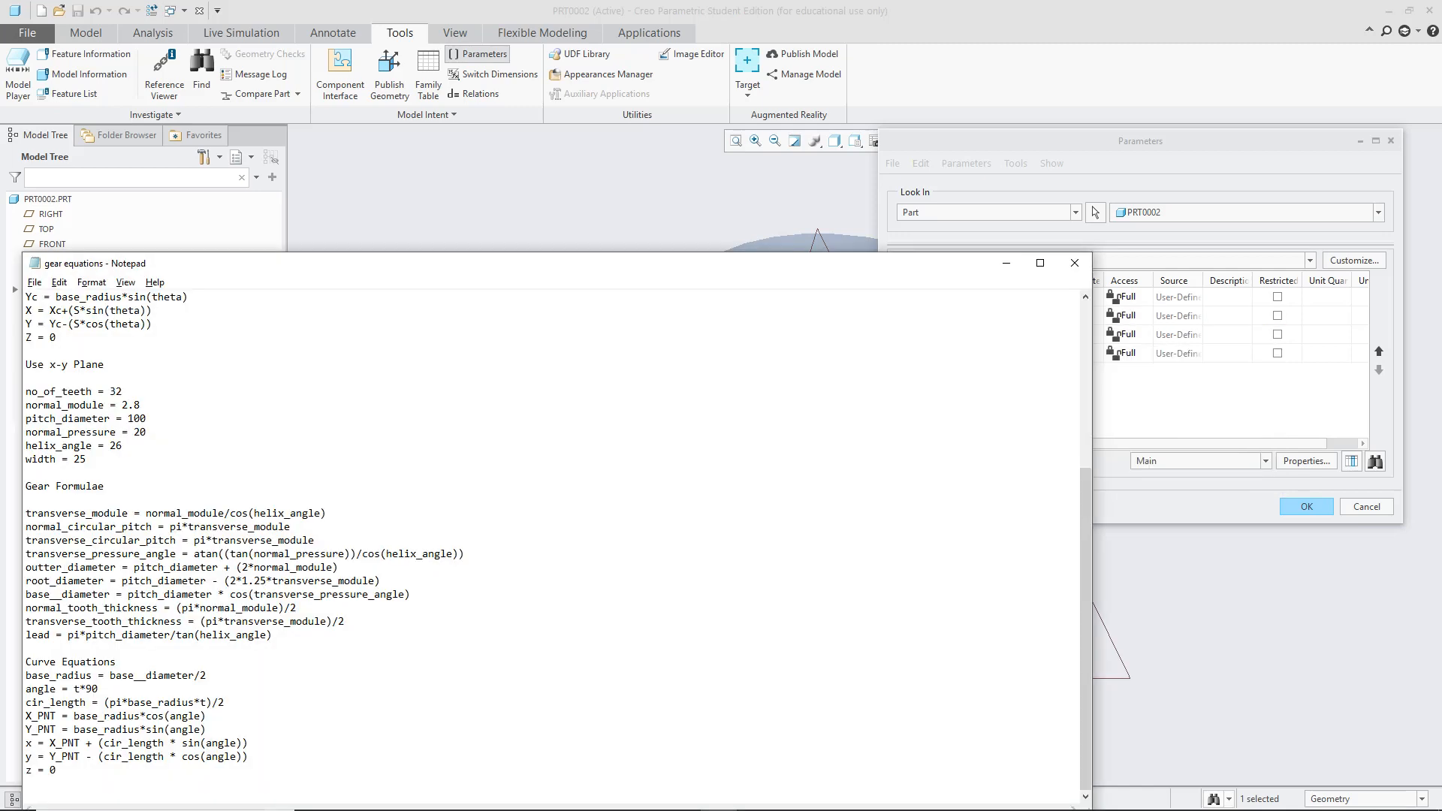
key(alt+Tab)
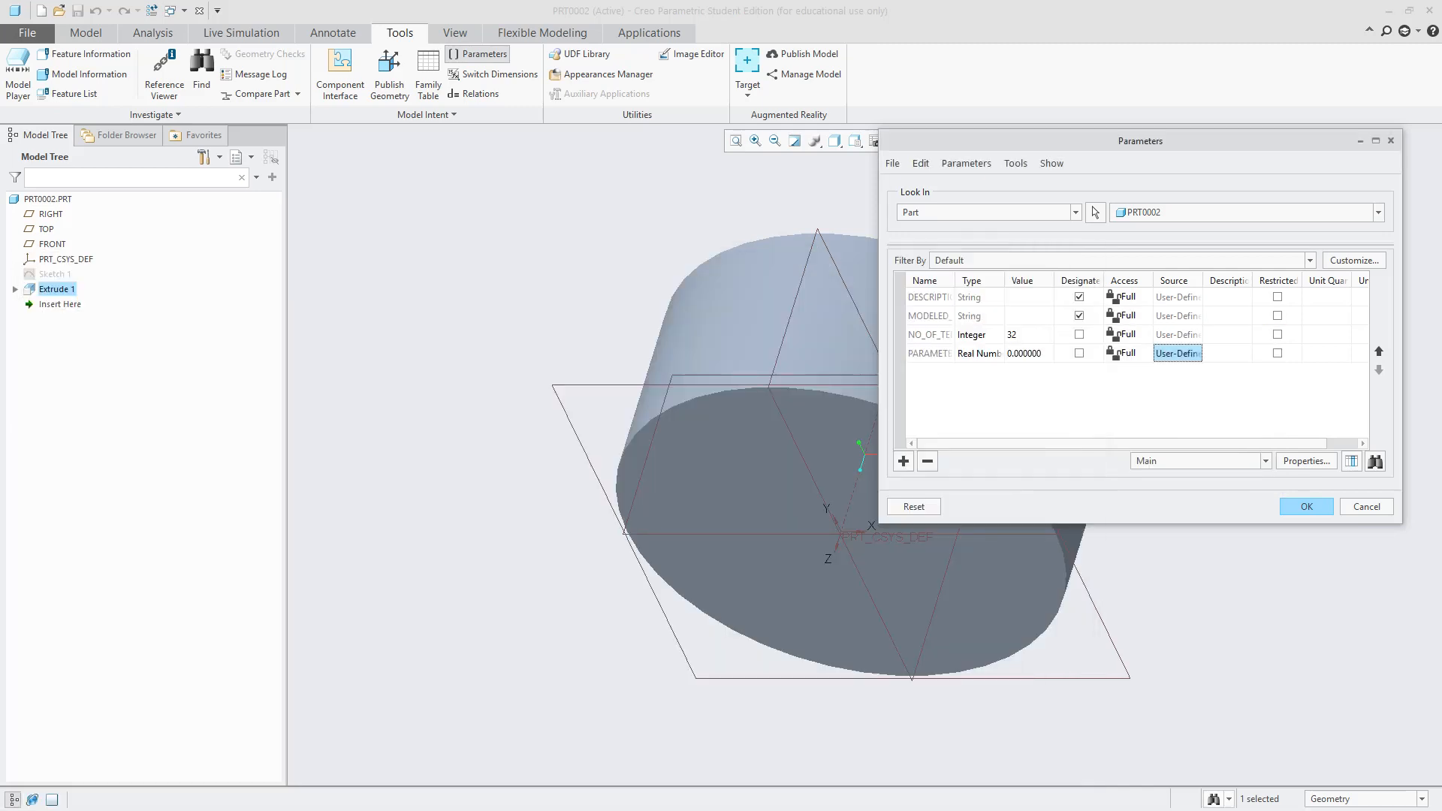
double_click(935, 353)
key(ctrl+a)
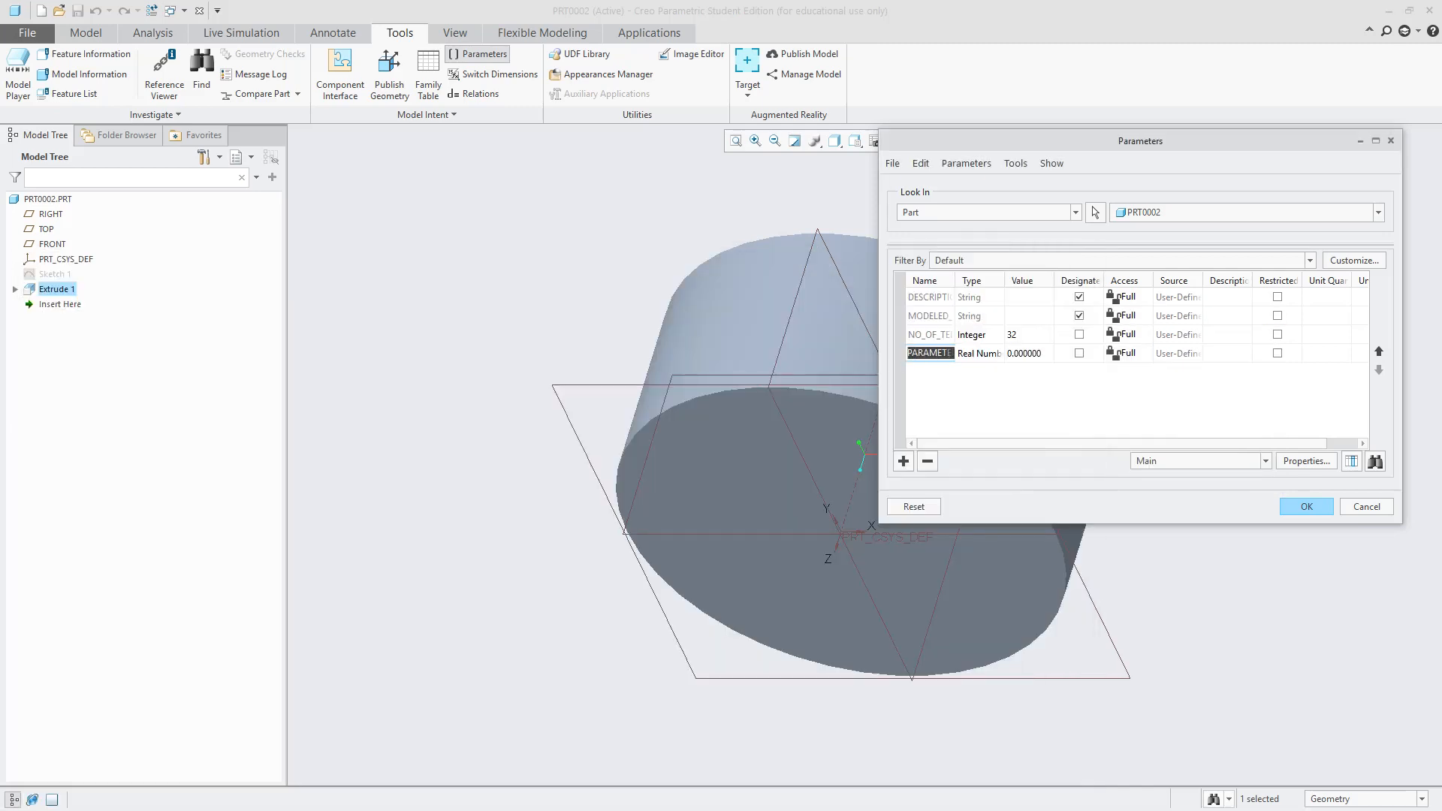
text(norma)
text(l_module)
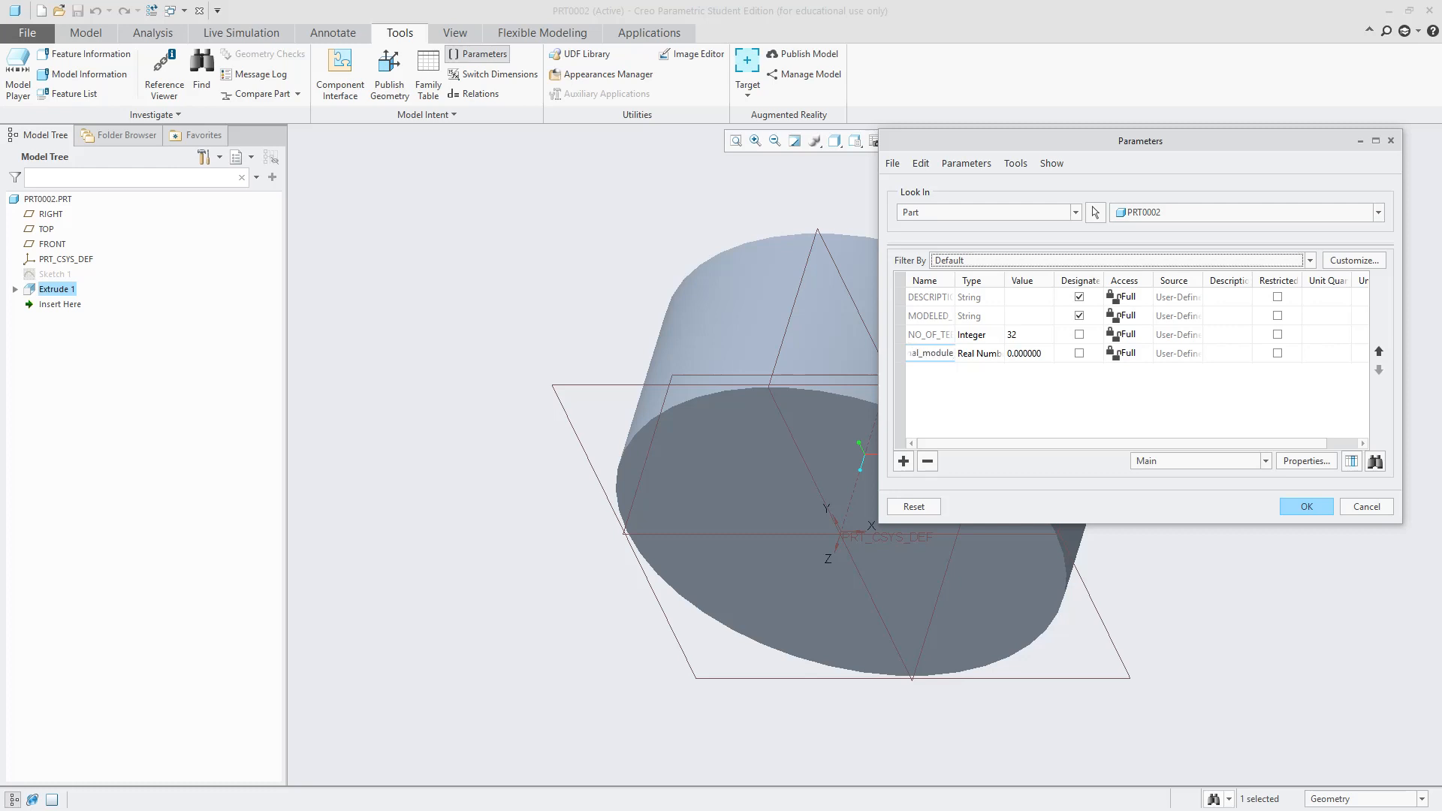
key(Tab)
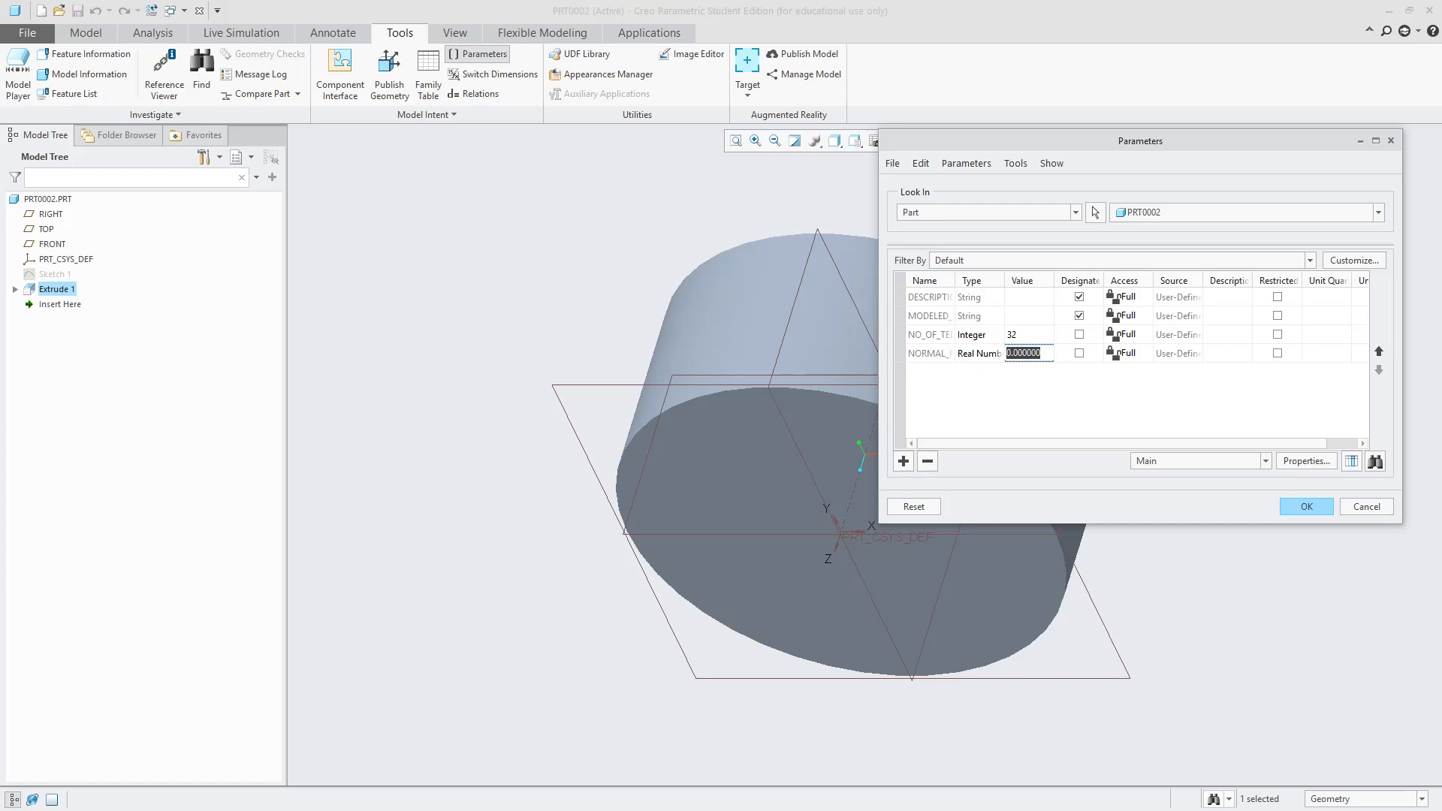
text(2.8)
Add a real-number parameter pitch_diameter with the value 100, consulting the gear equations in Notepad
click(904, 462)
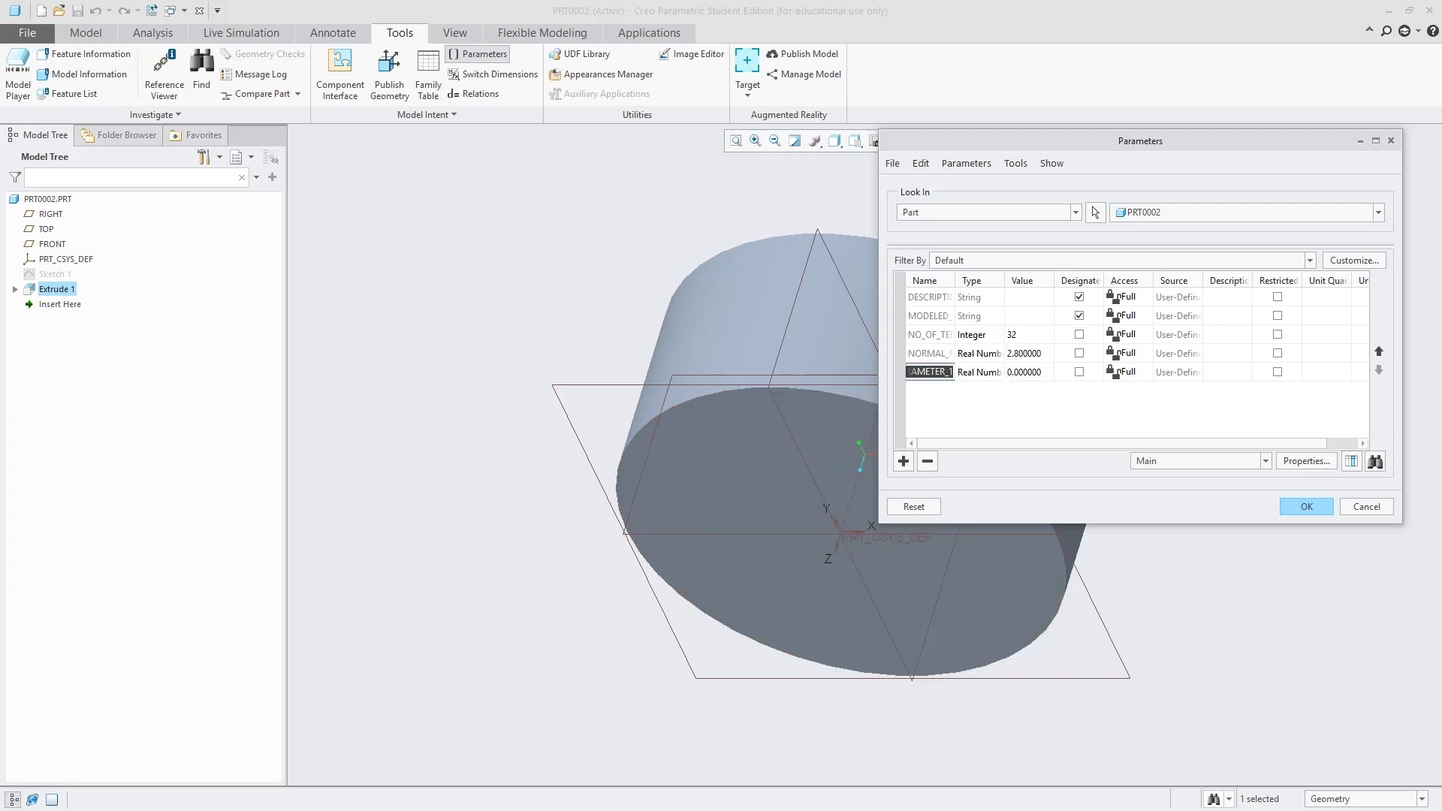
key(alt+Tab)
key(alt+Tab)
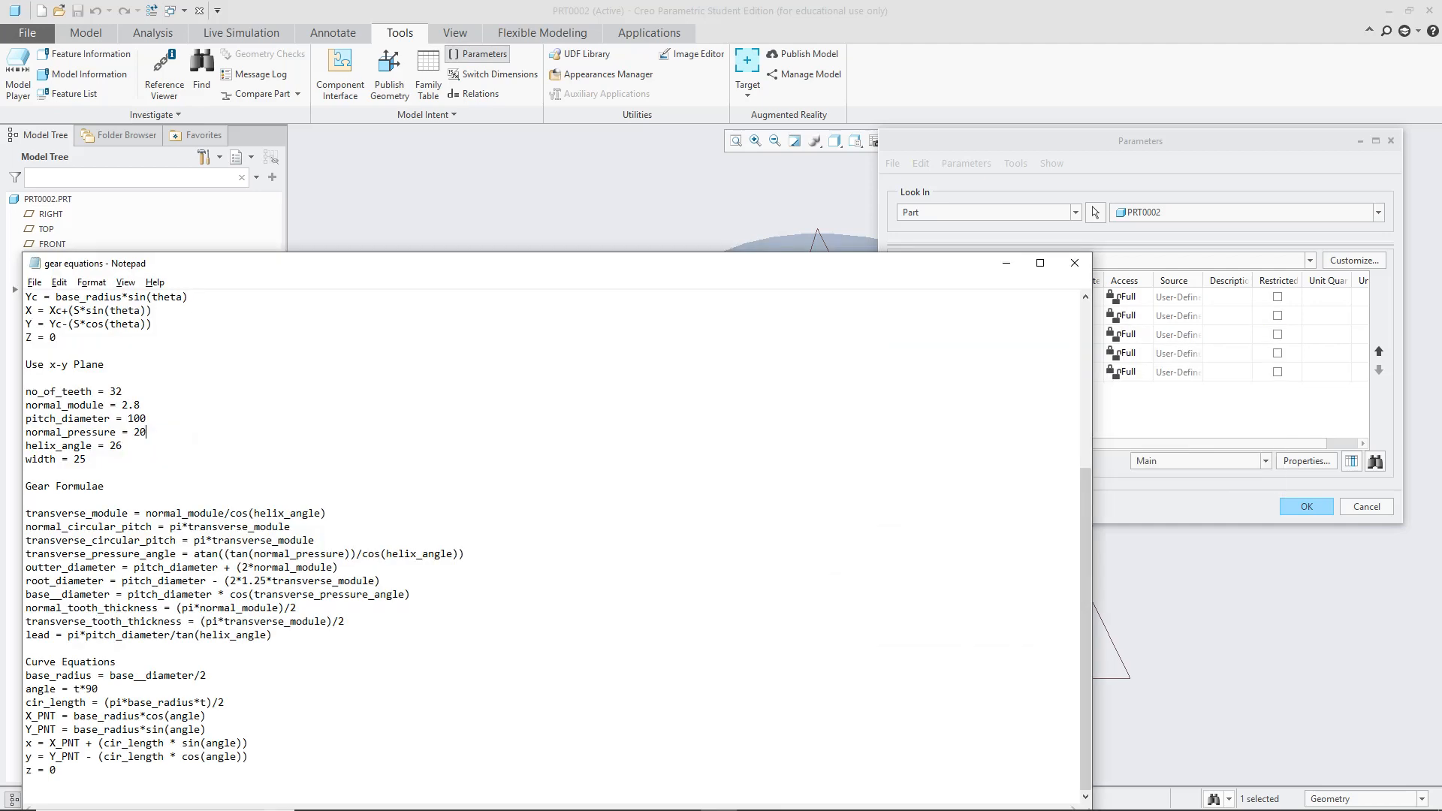
key(alt+Tab)
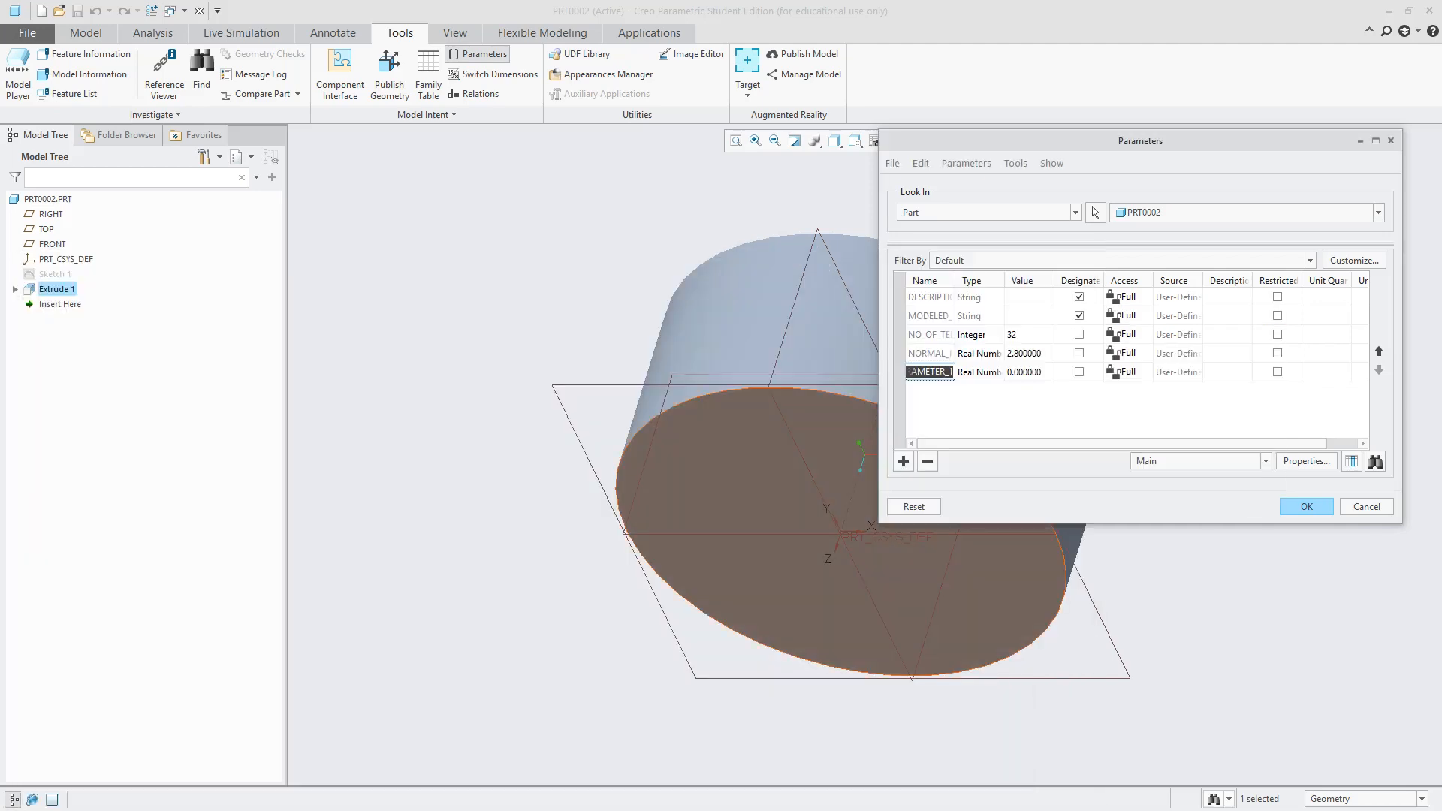
text(pit)
text(ch_diameter)
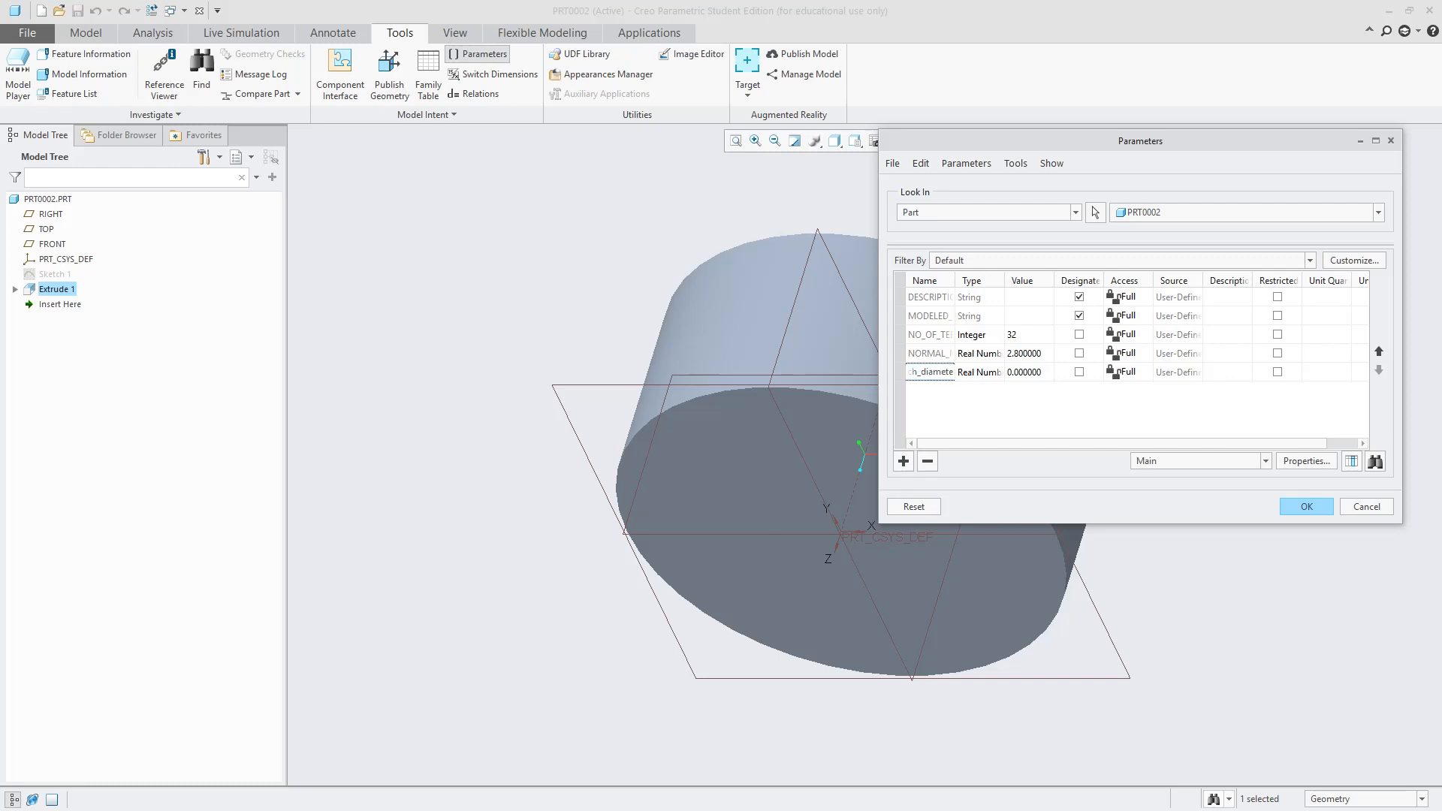
key(Tab)
text(10)
Check the Notepad gear equations and add a real-number parameter normal_pressure with the value 20 to the part
key(alt+Tab)
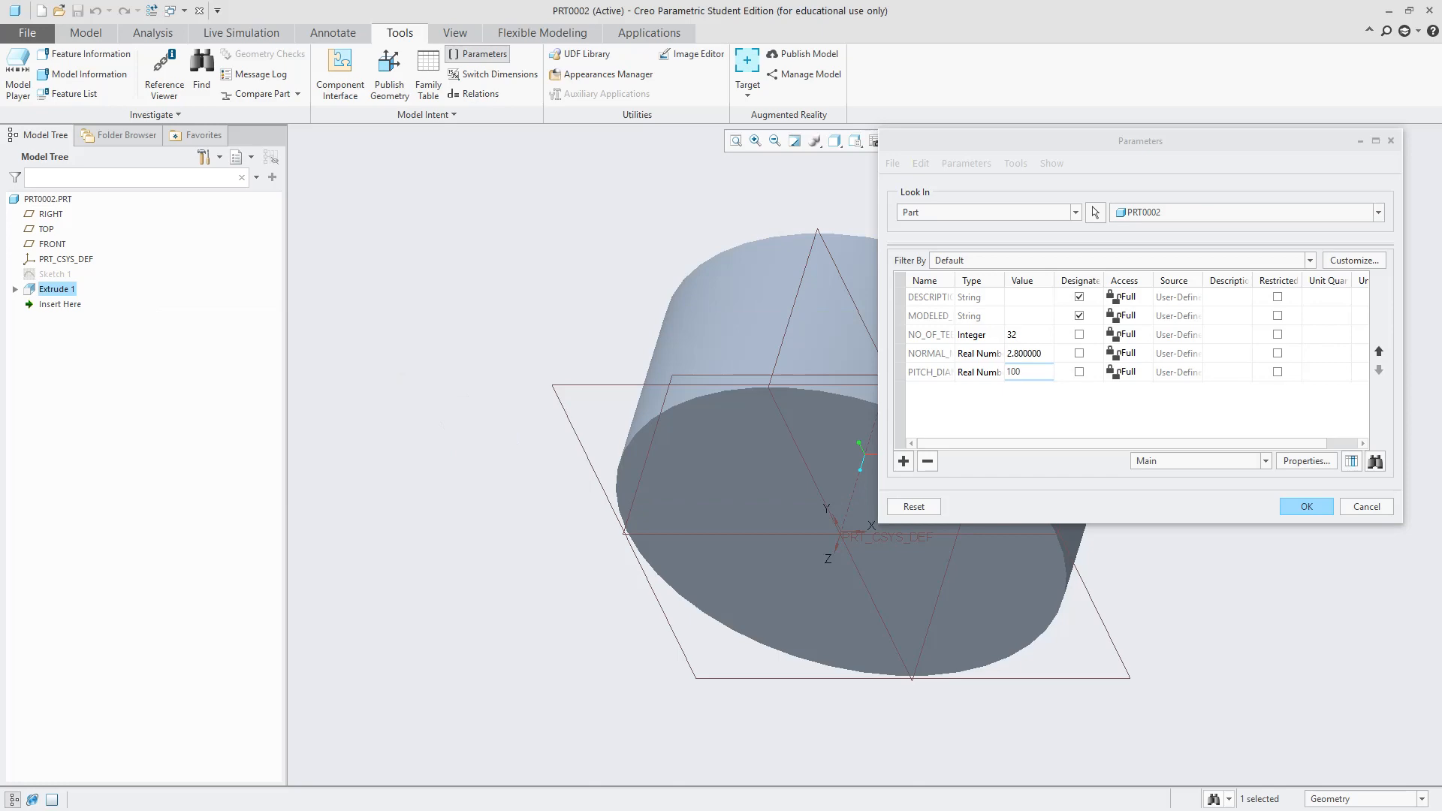
key(alt+Tab)
key(alt+Tab)
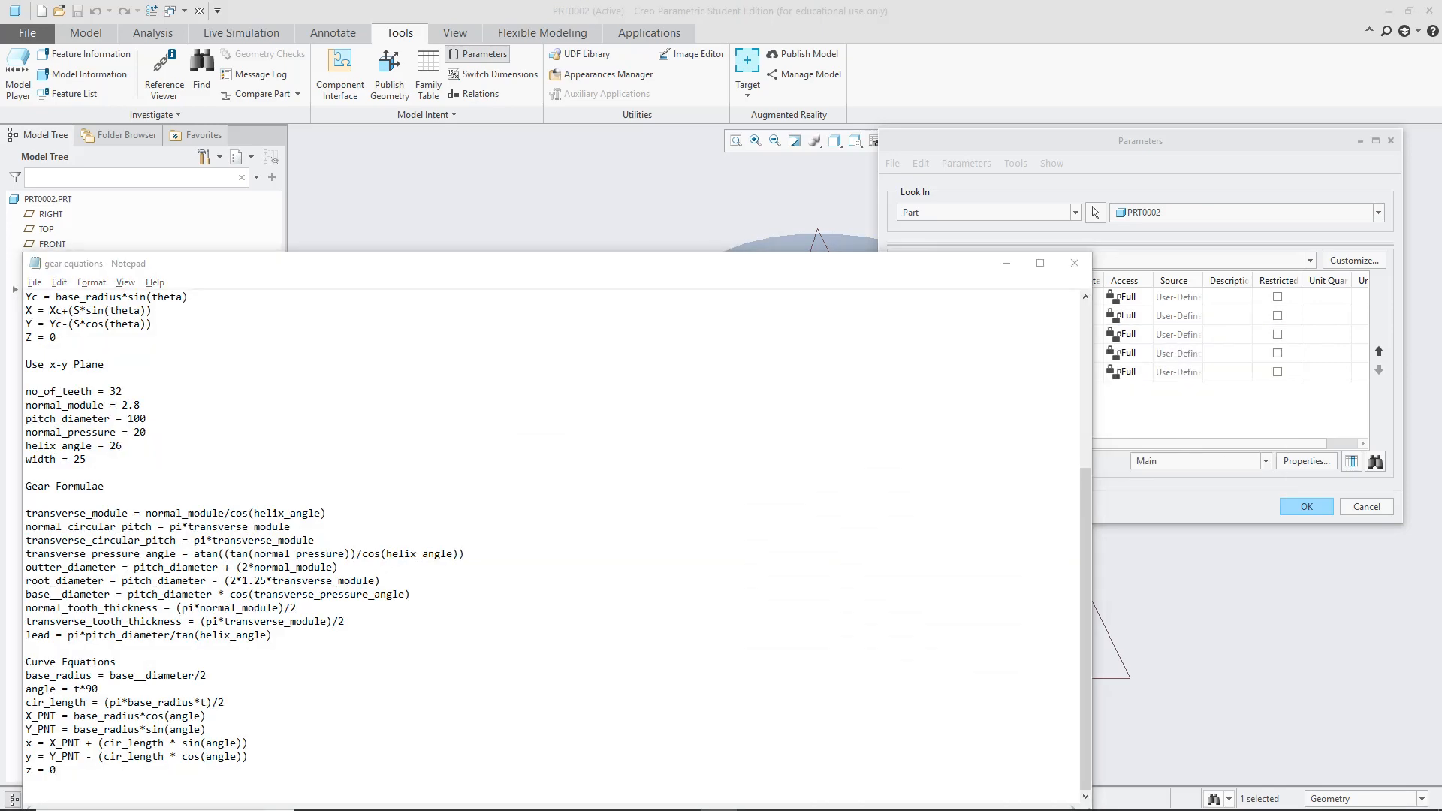
key(alt+Tab)
click(904, 461)
text(n)
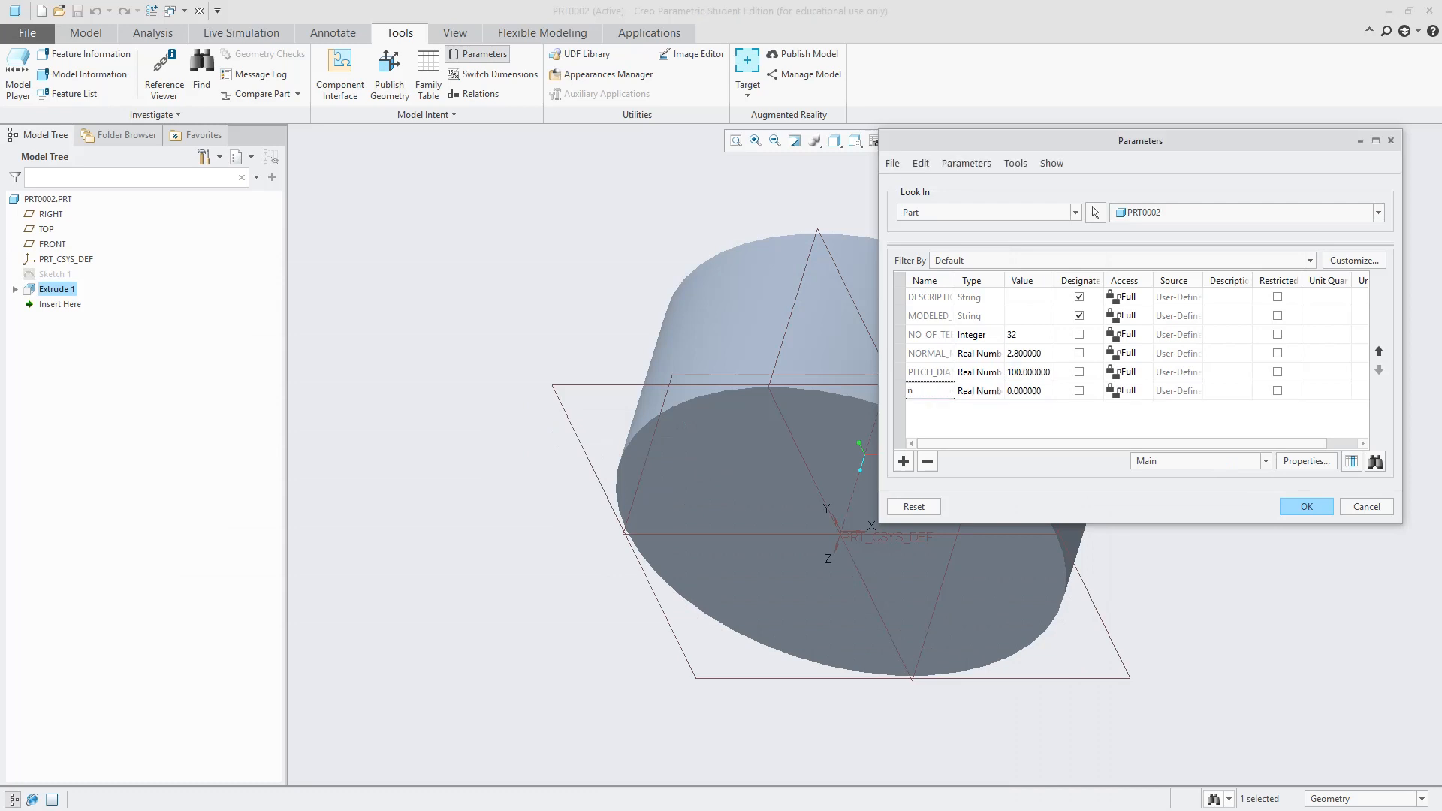
text(ormal_pressure)
key(Tab)
key(Tab)
text(20)
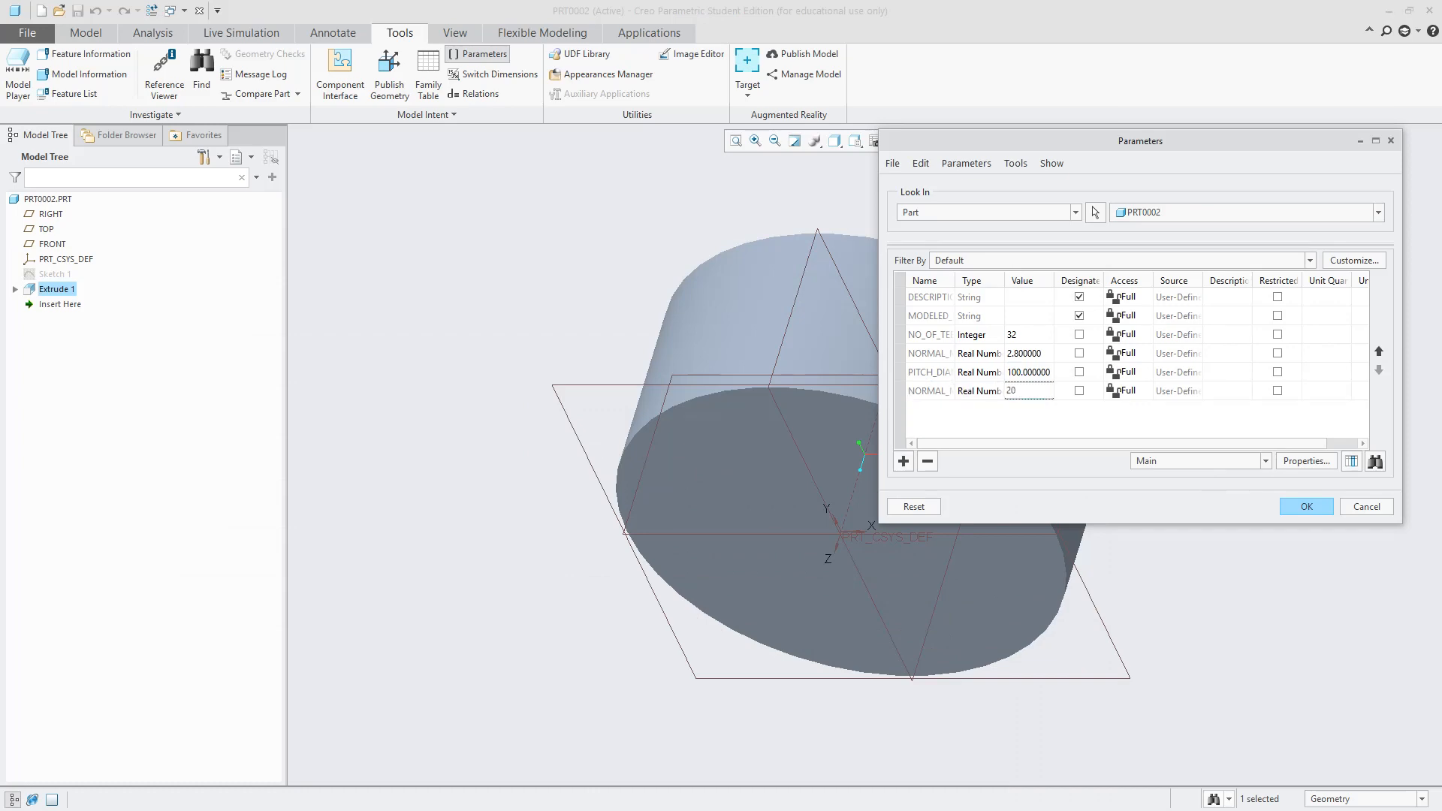
key(Return)
Look up the helix angle in the Notepad file and add a real-number parameter helix_angle with the value 26
key(alt+Tab)
key(alt+Tab)
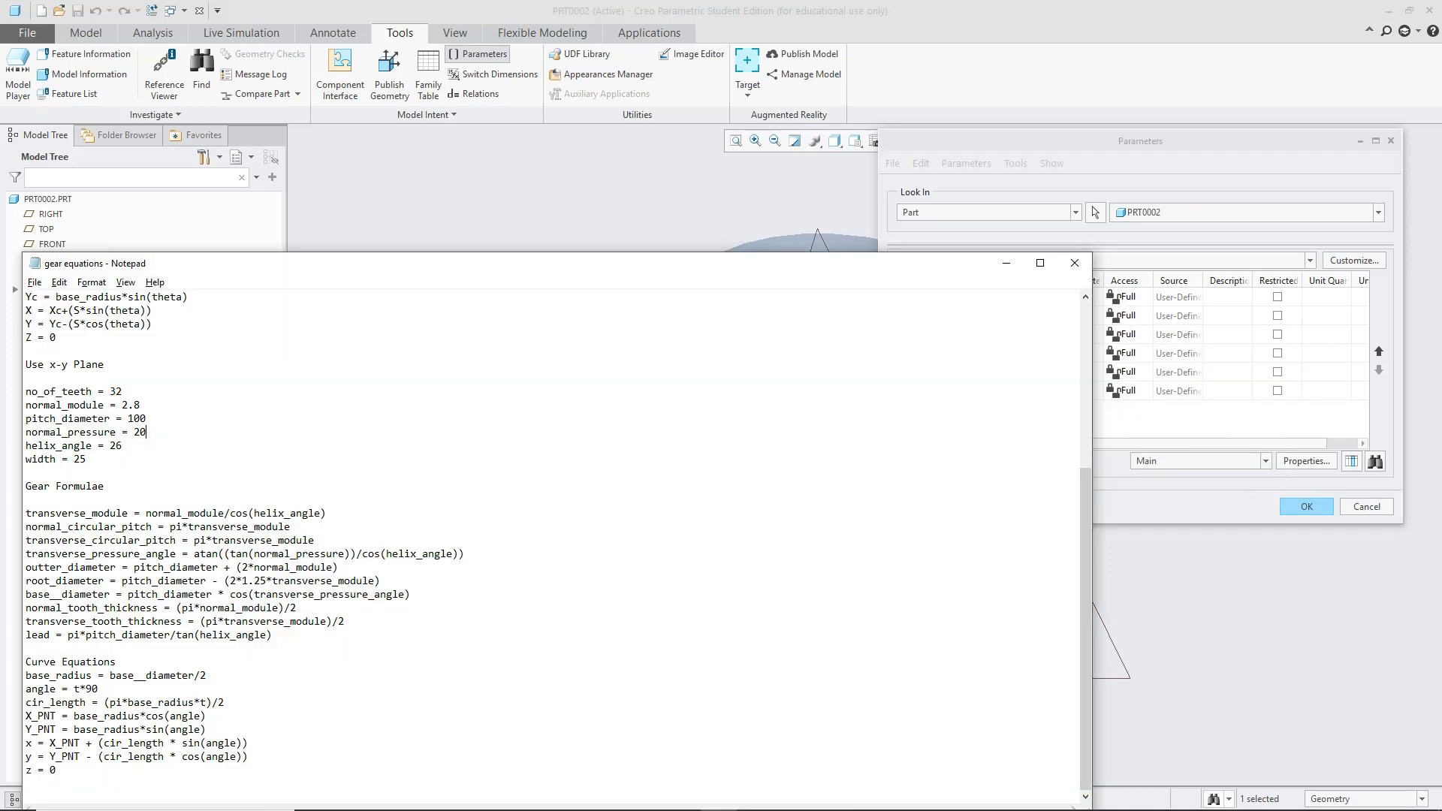
key(alt+Tab)
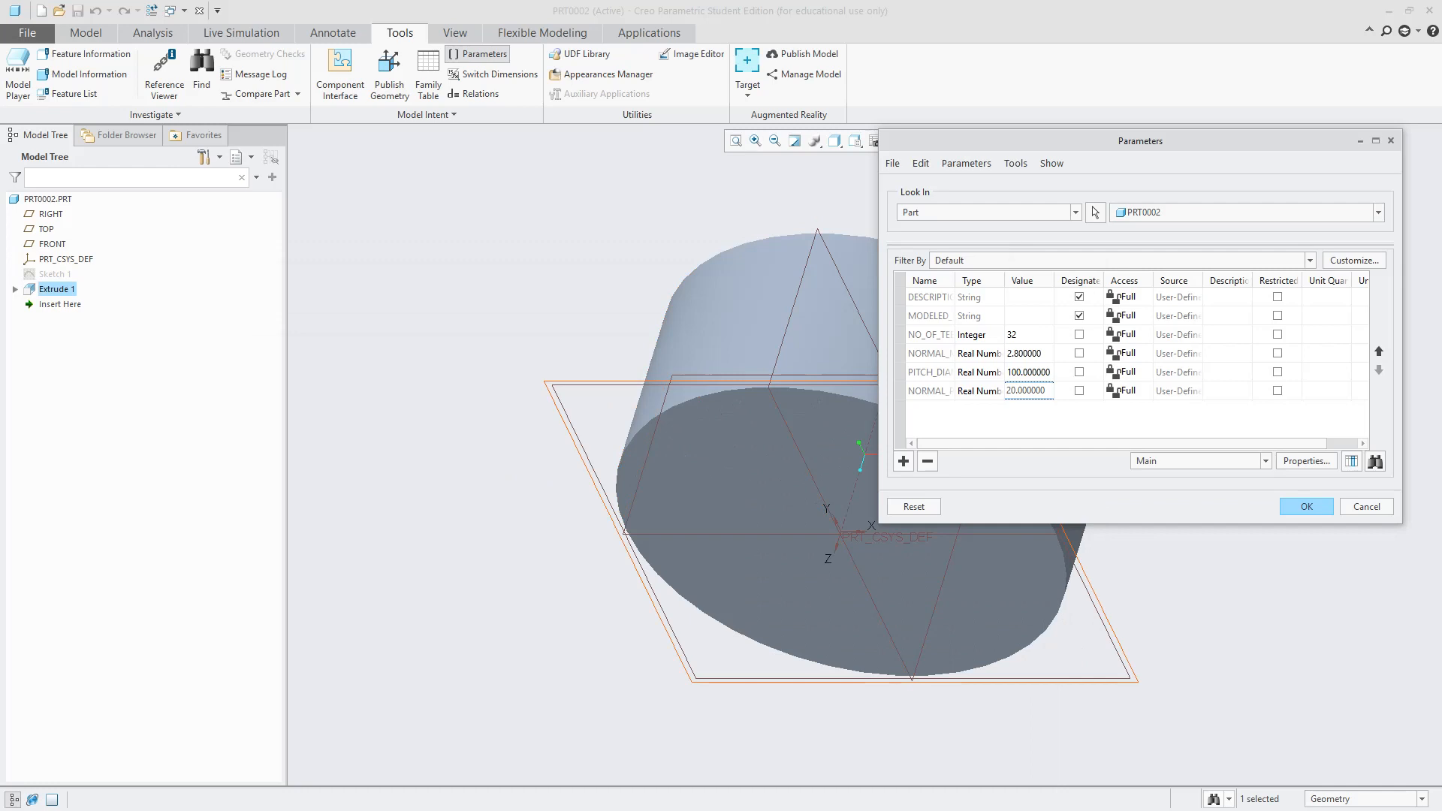
click(904, 461)
text(helix)
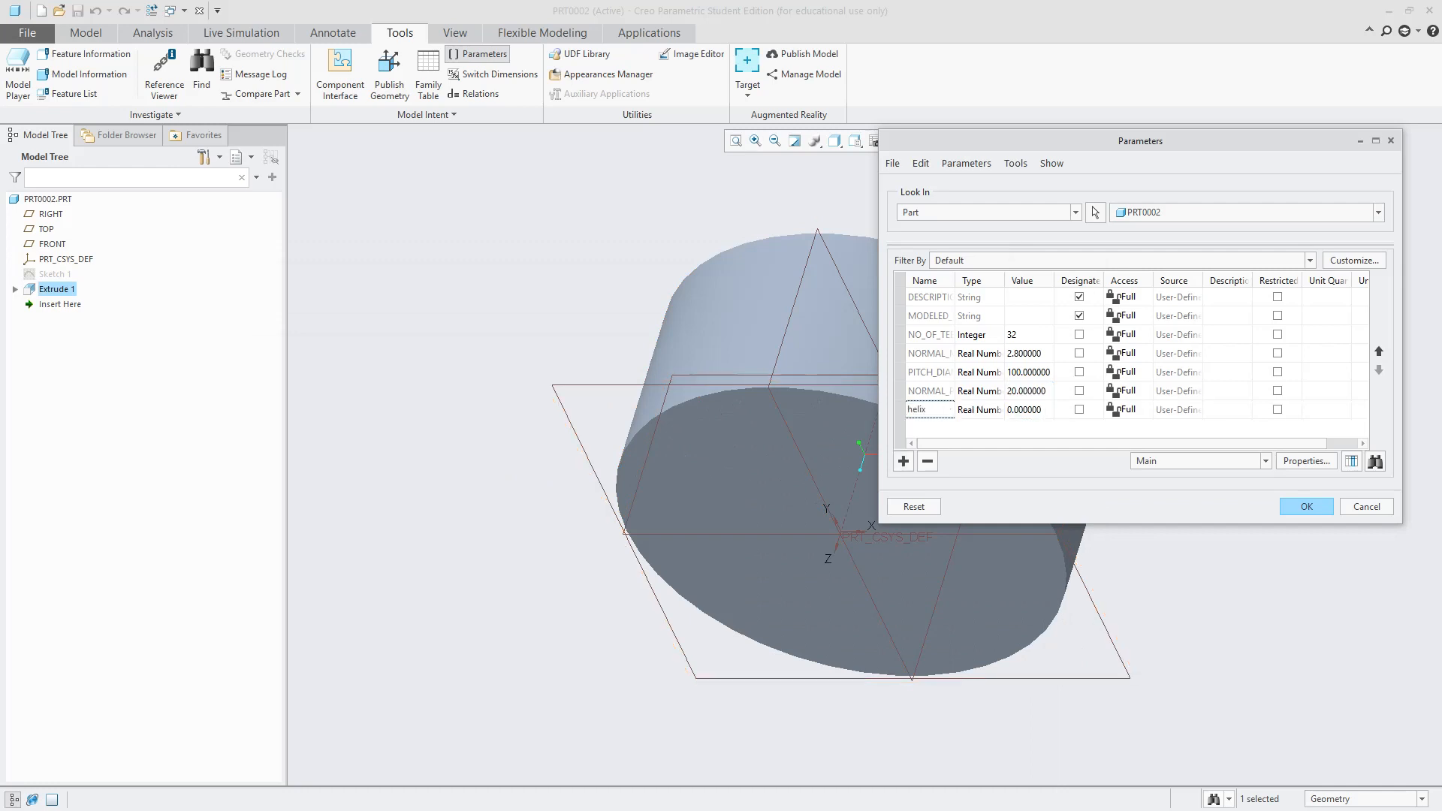
key(Tab)
text(2)
key(Return)
Check the gear equations in Notepad and add another real-number parameter named width to the part
click(904, 461)
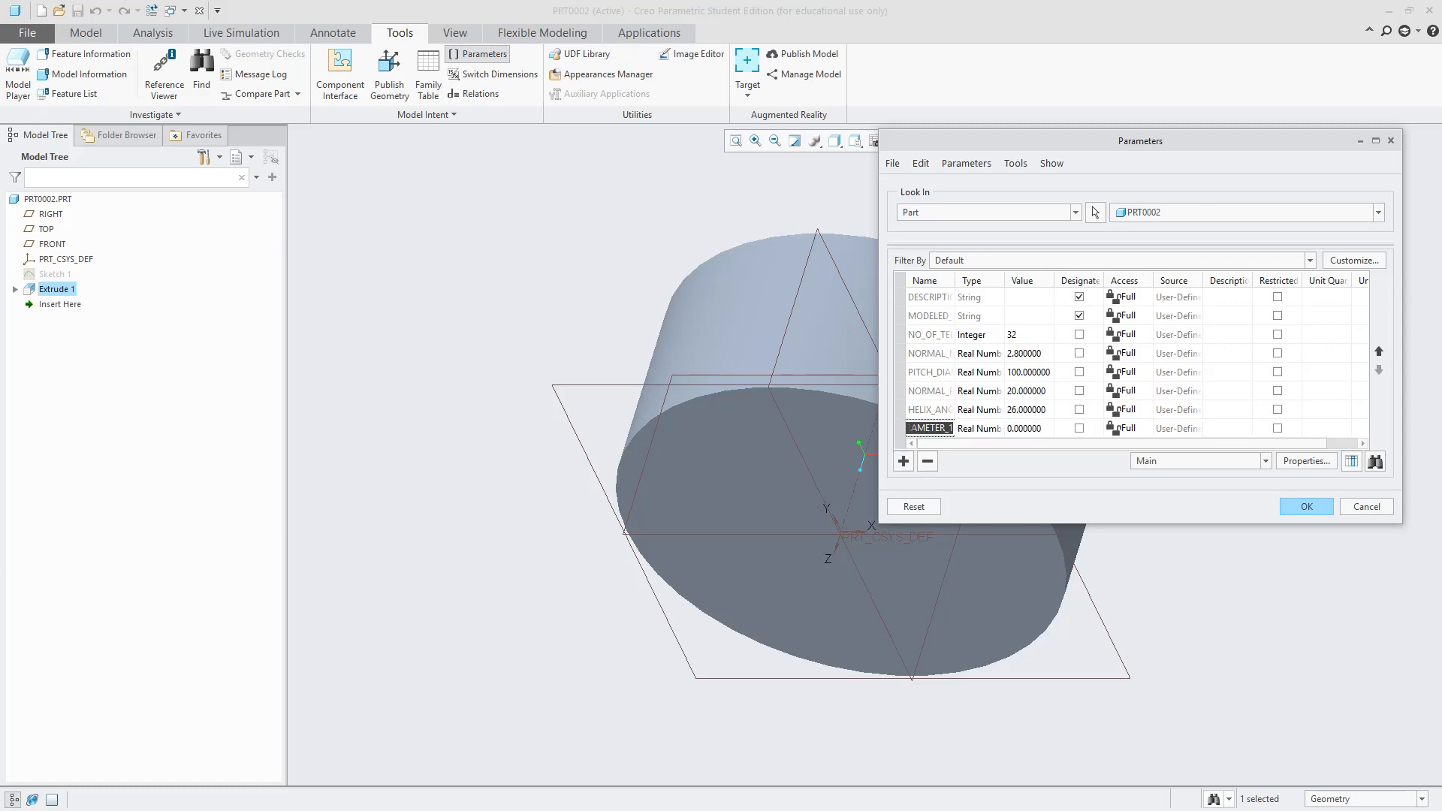
key(alt+Tab)
key(alt+Tab)
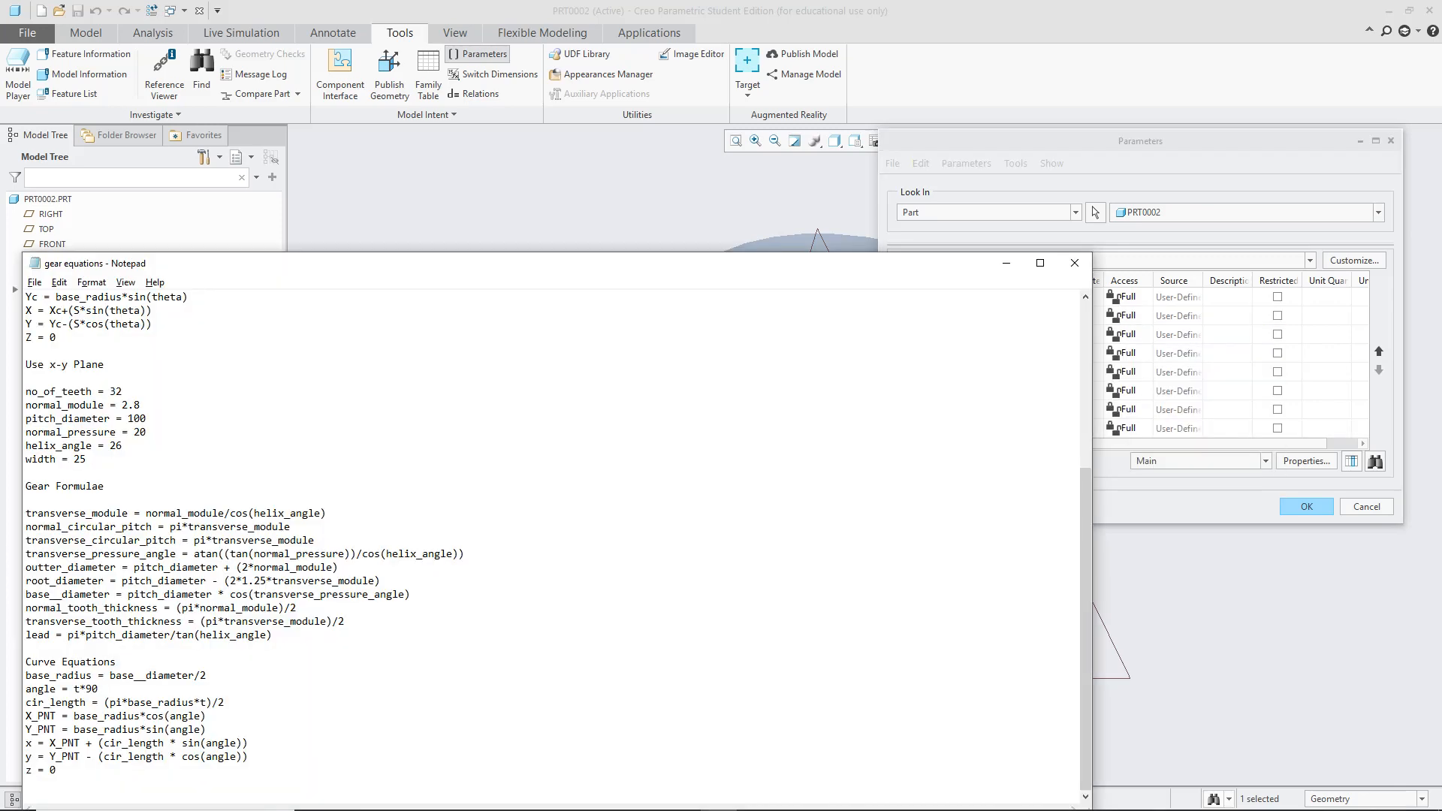
key(alt+Tab)
text(w)
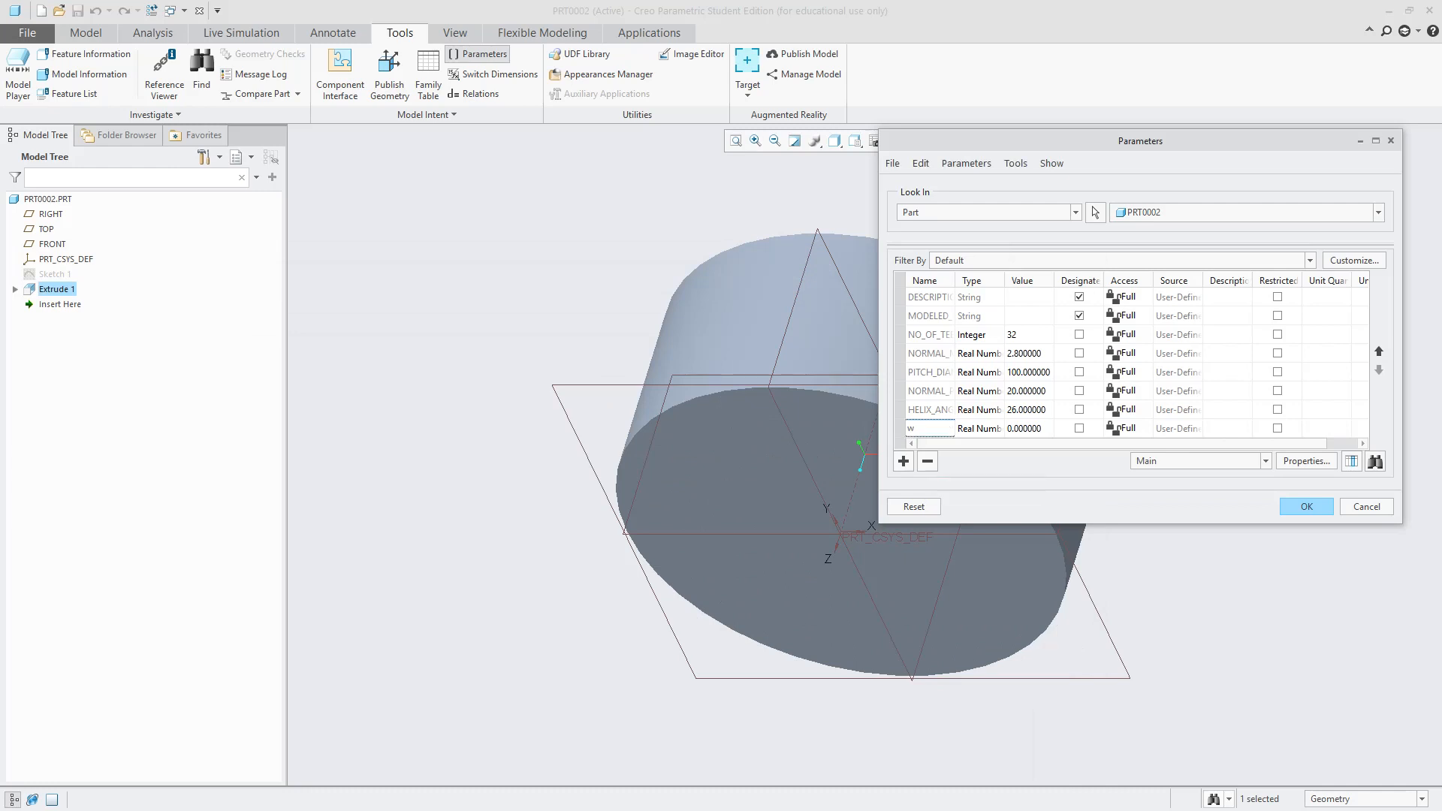
text(idth)
Set the width parameter's value to 25 and accept the part's parameter list
key(Tab)
key(Tab)
text(258)
key(Return)
double_click(1042, 428)
text(25)
key(Return)
click(1307, 507)
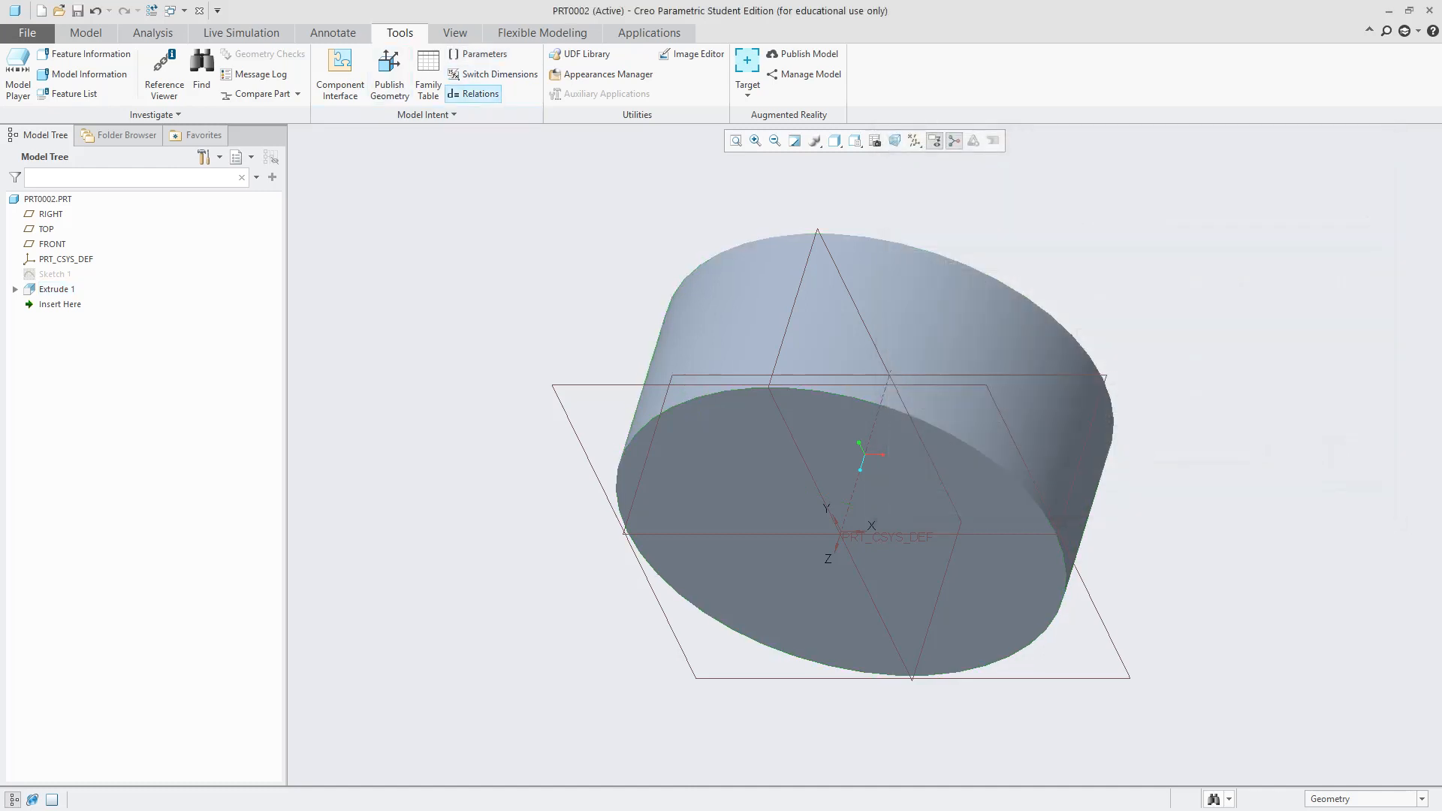
Open the part's Relations editor, then correct base__diameter to base_diameter in the Gear Formulae section of the Notepad file
click(474, 93)
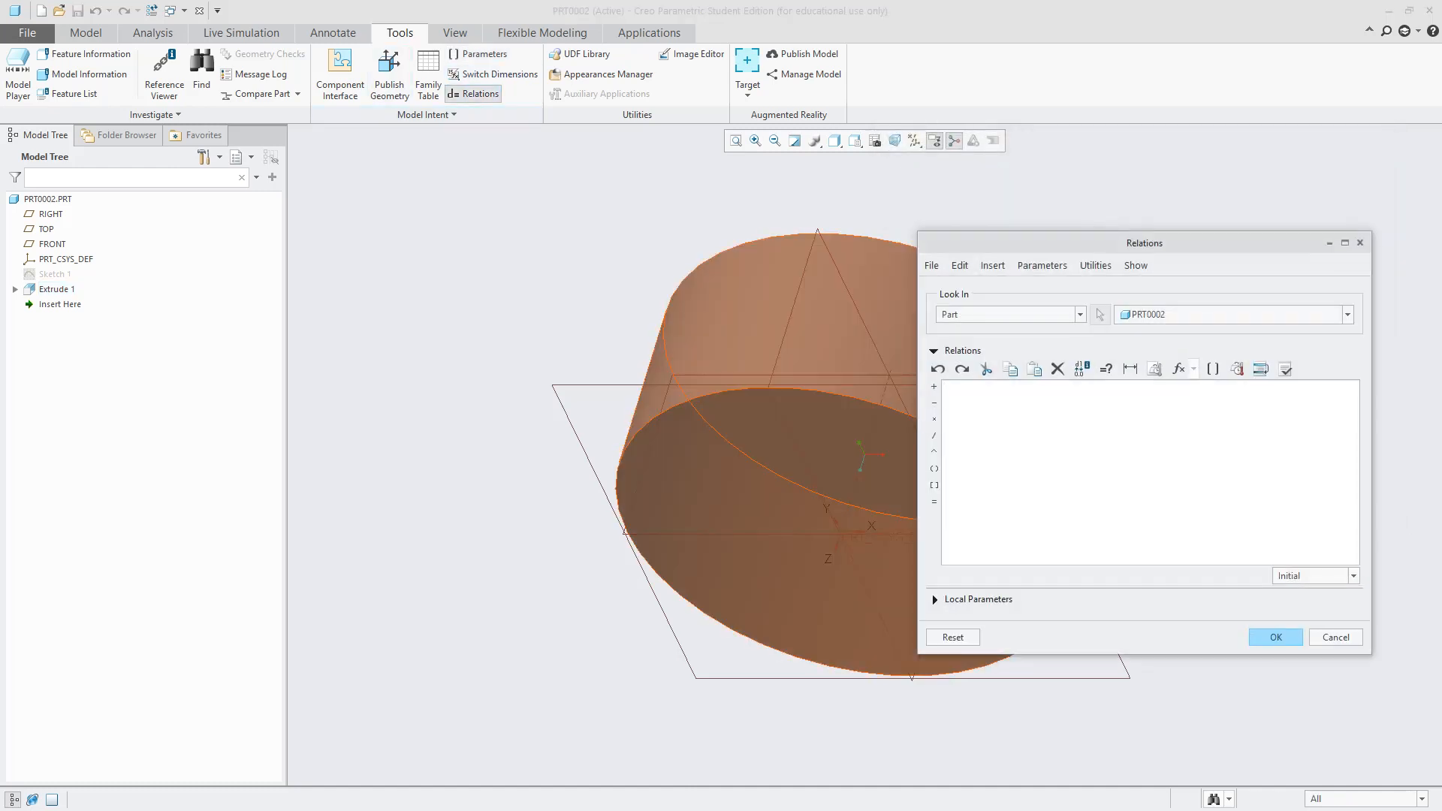
key(alt+Tab)
key(Tab)
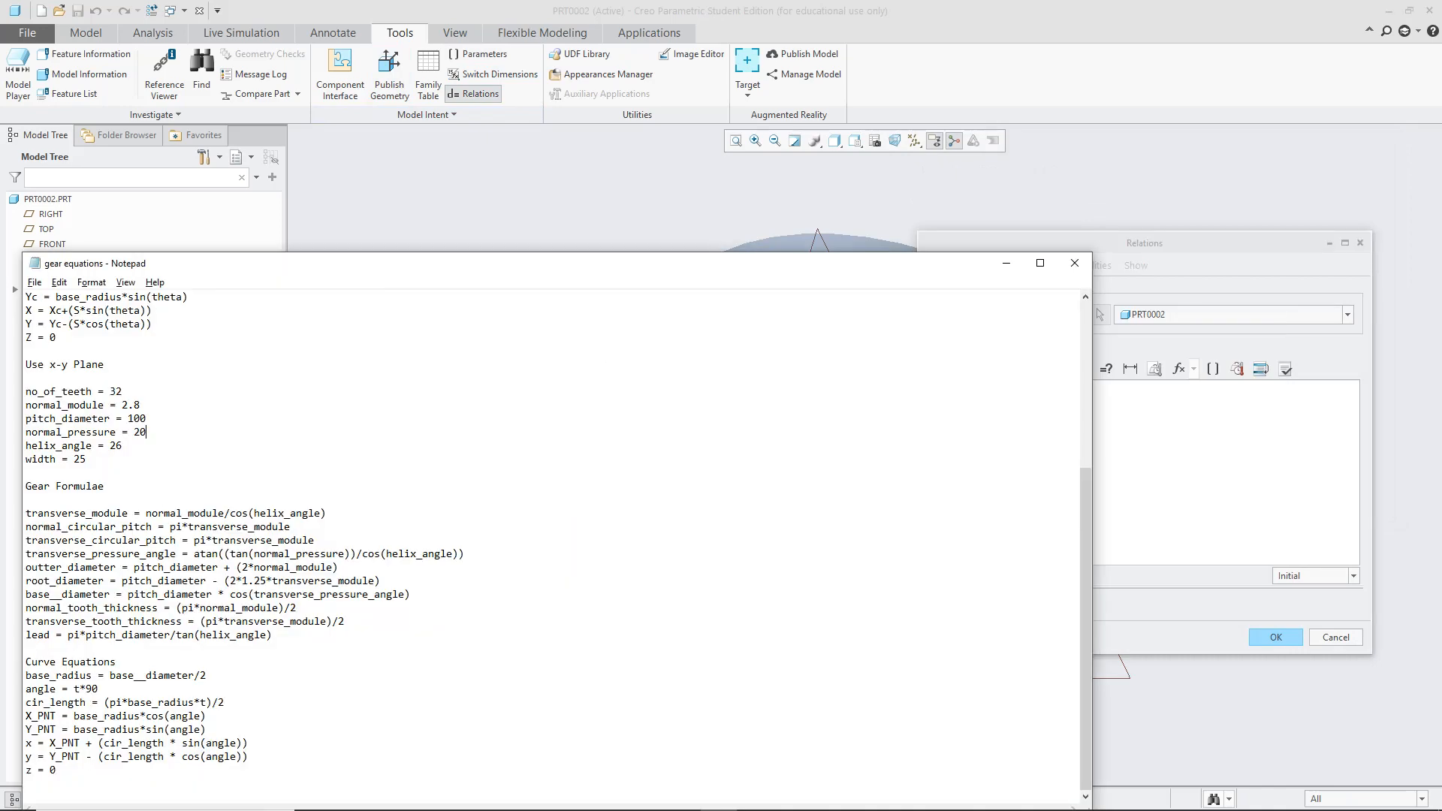
drag(503, 268, 500, 56)
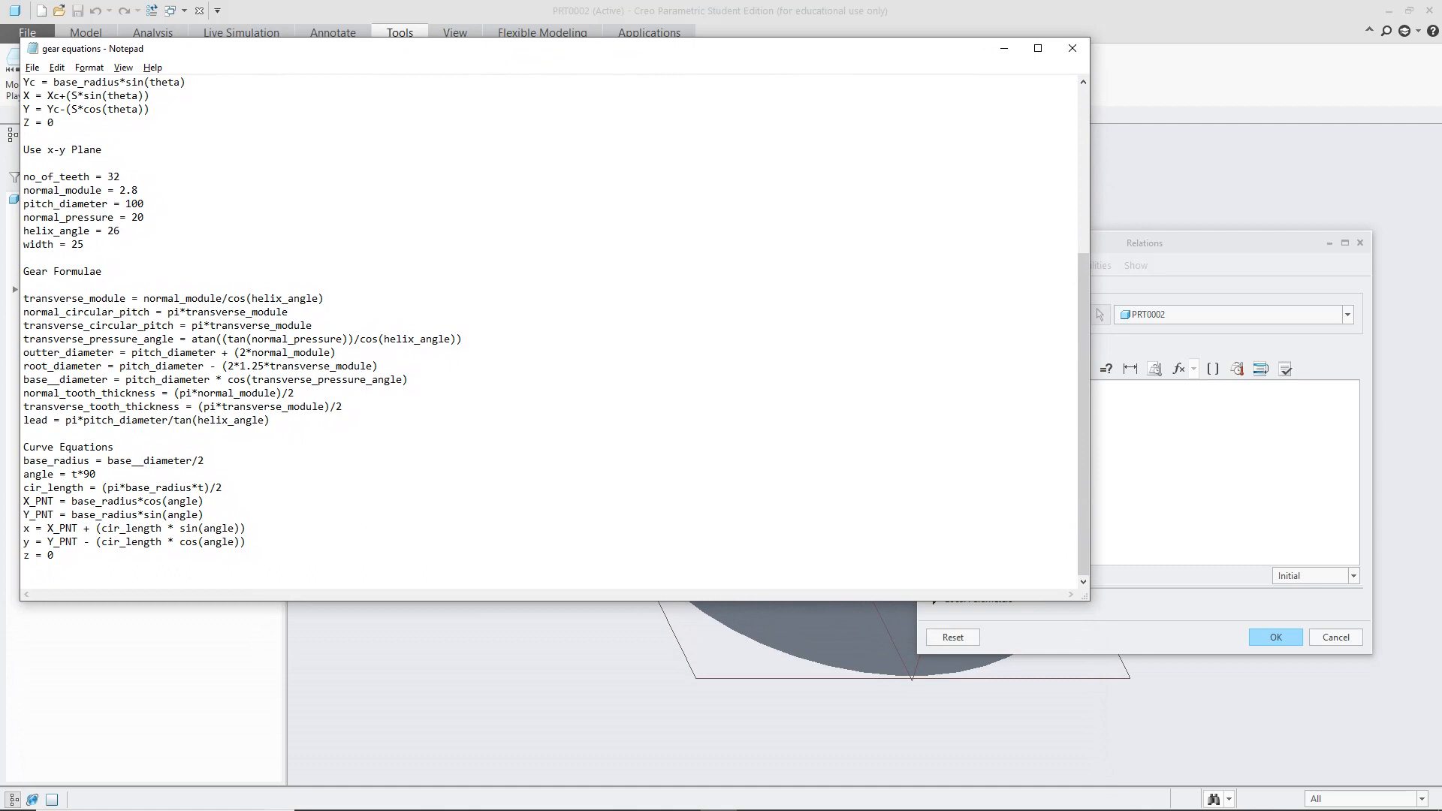
drag(268, 420, 23, 284)
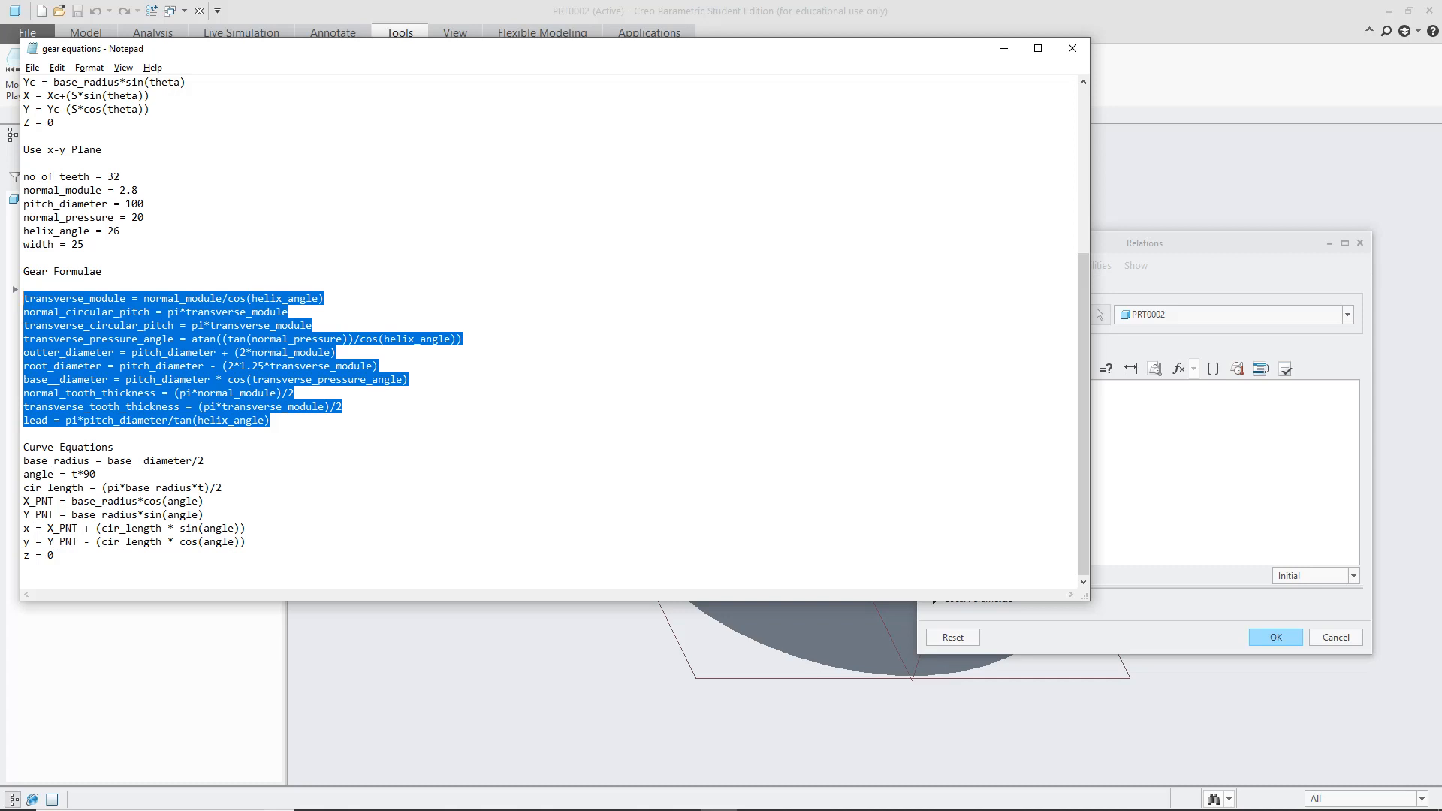
click(60, 380)
key(BackSpace)
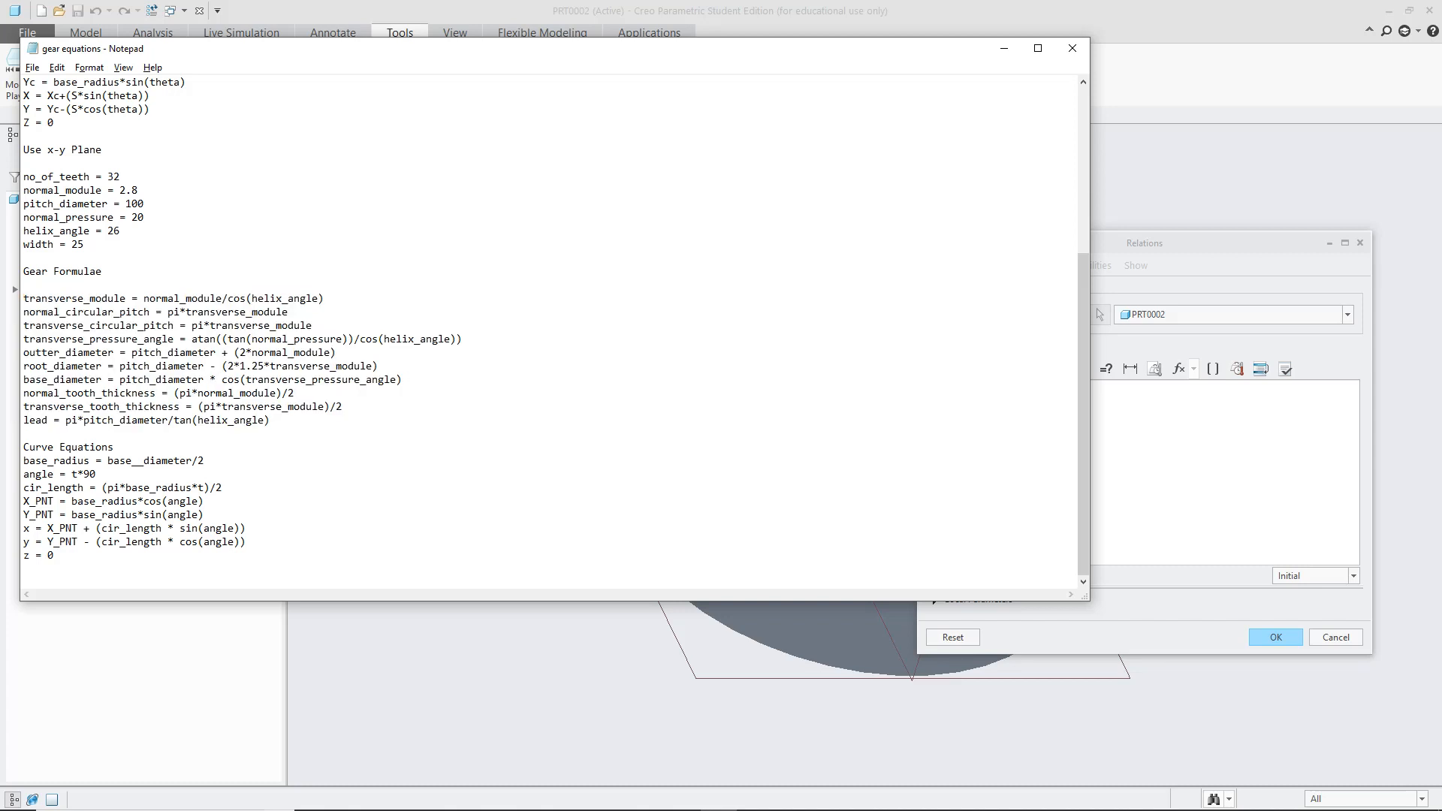
Copy the Gear Formulae from transverse_module through lead in Notepad and paste them into the part's relations
drag(45, 434, 23, 298)
key(BackSpace)
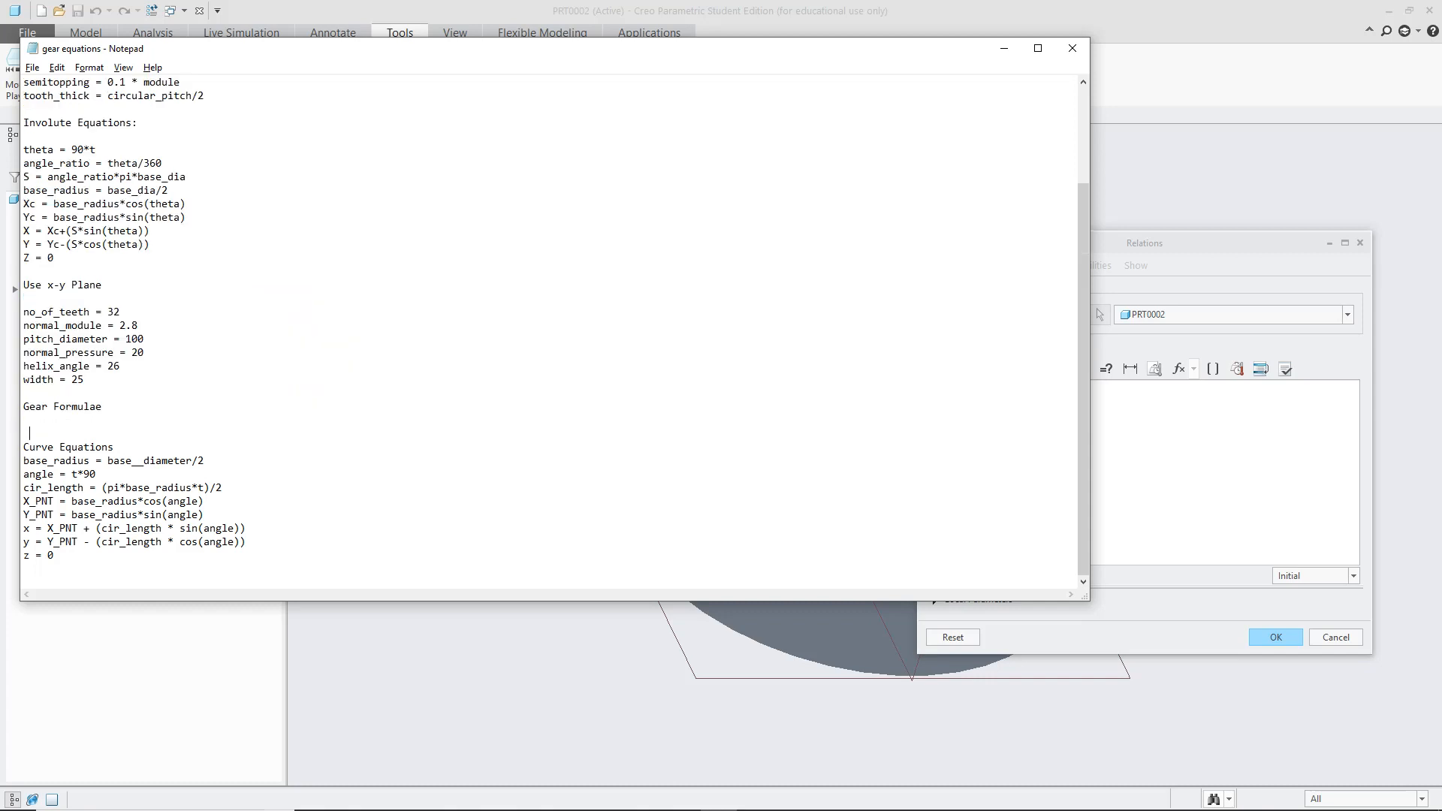
key(ctrl+z)
key(ctrl+c)
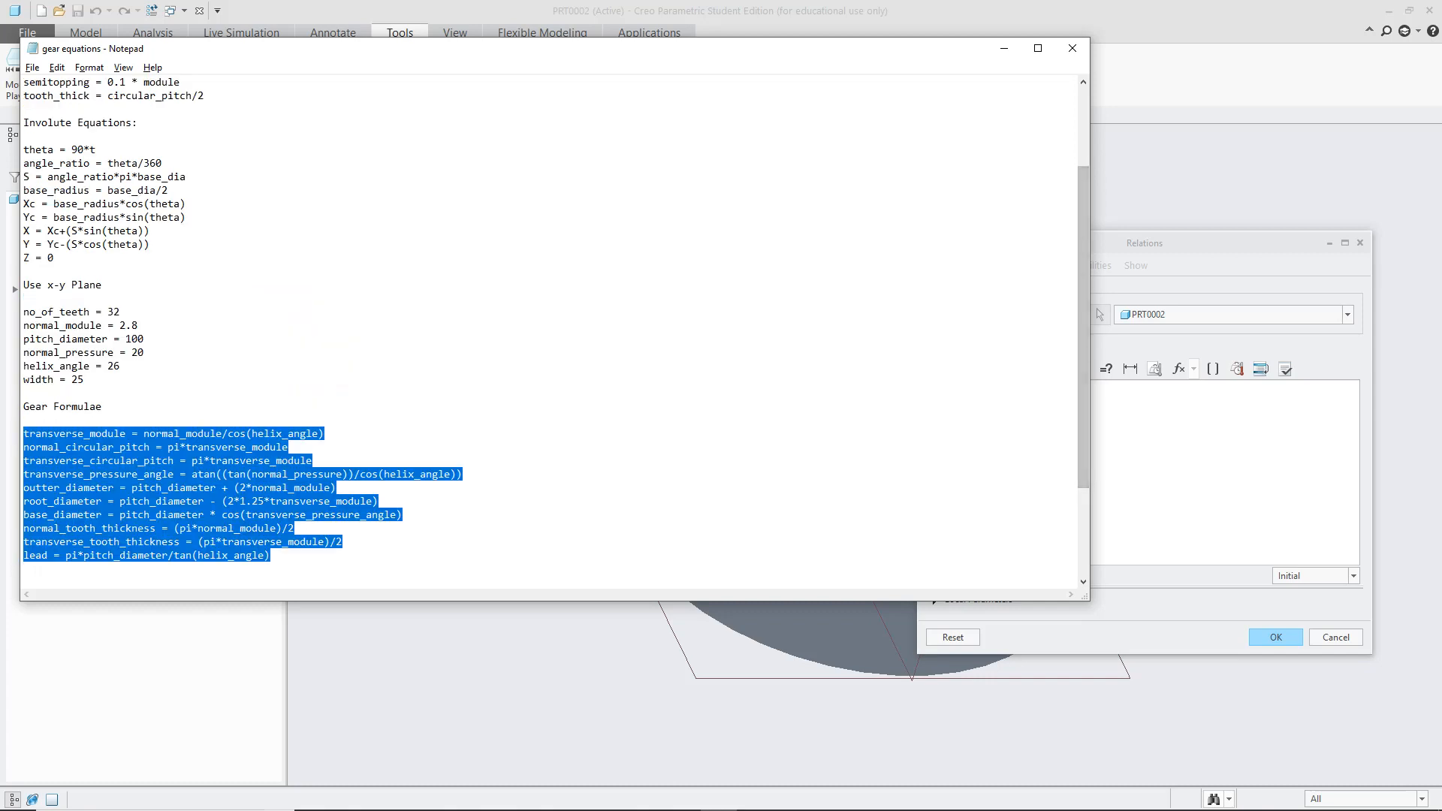
key(alt+Tab)
key(ctrl+v)
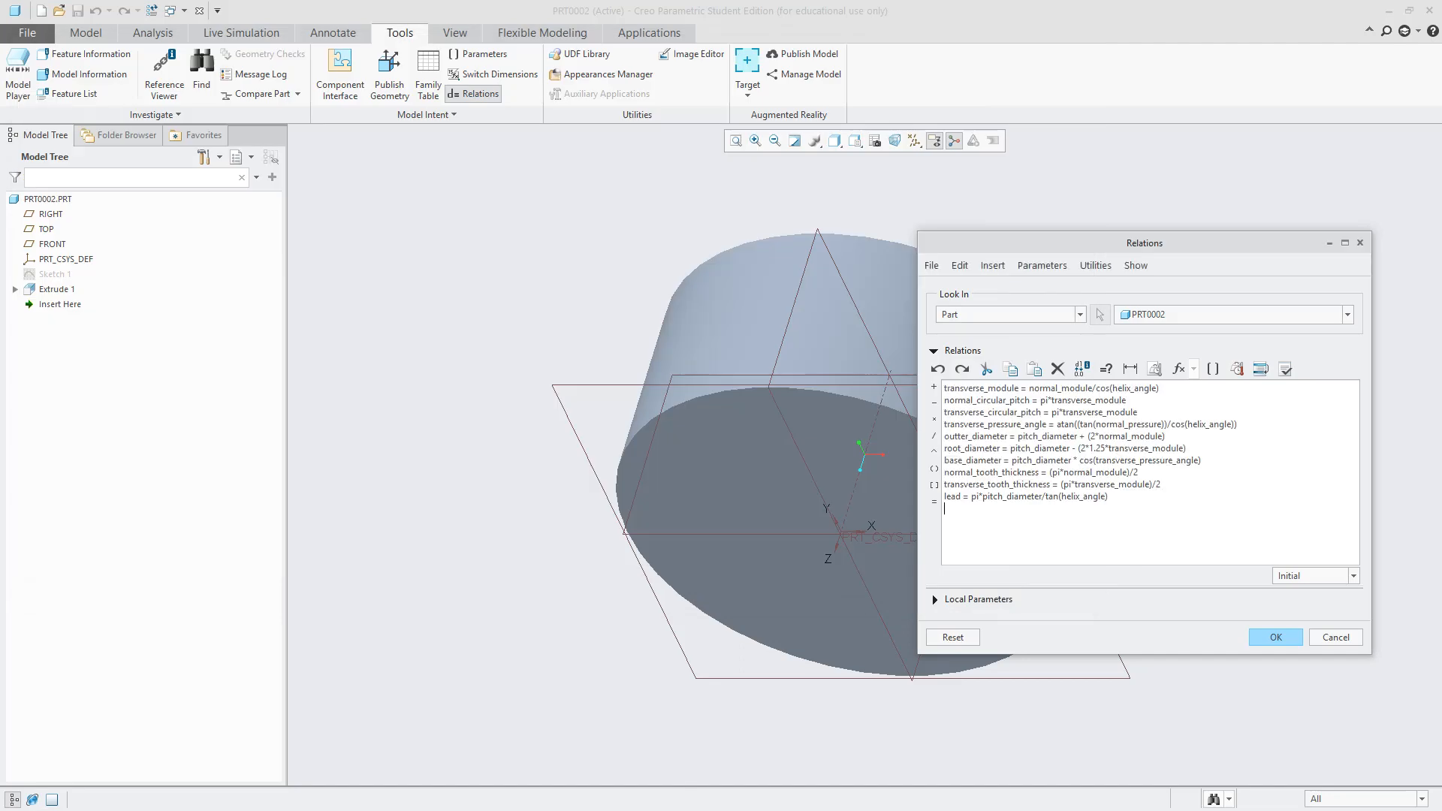
Verify the pasted gear relations and accept them for the part
click(1286, 369)
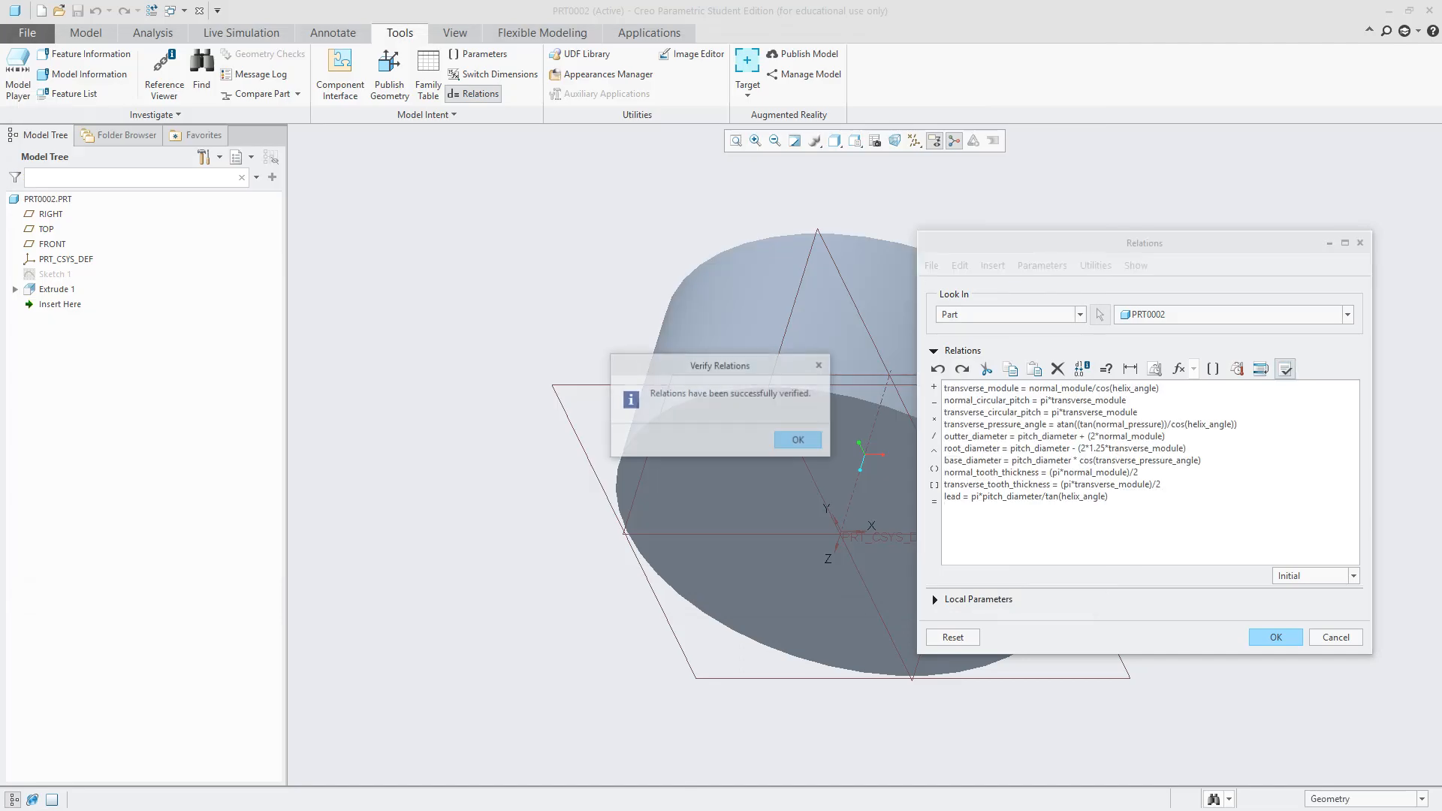
click(799, 440)
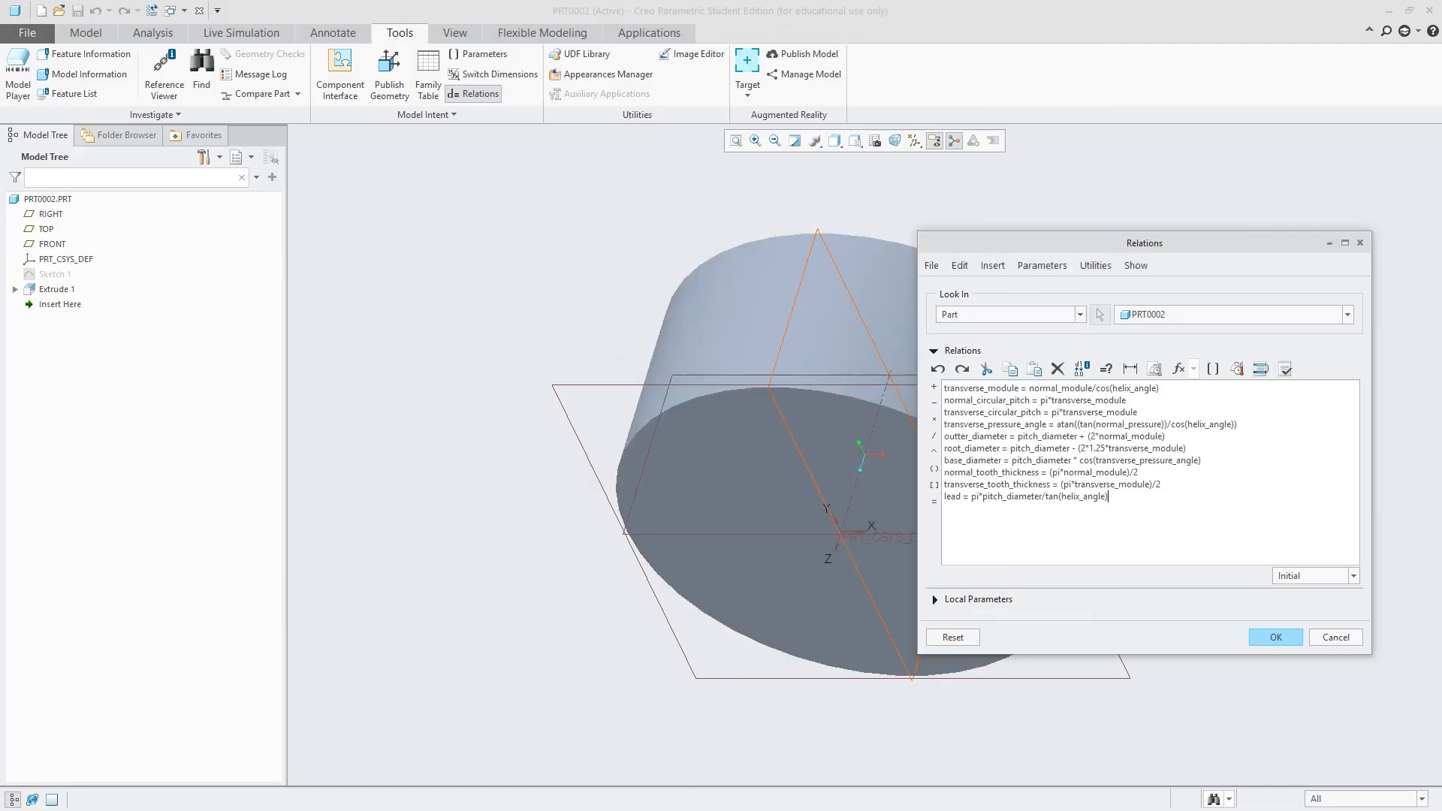
click(1277, 638)
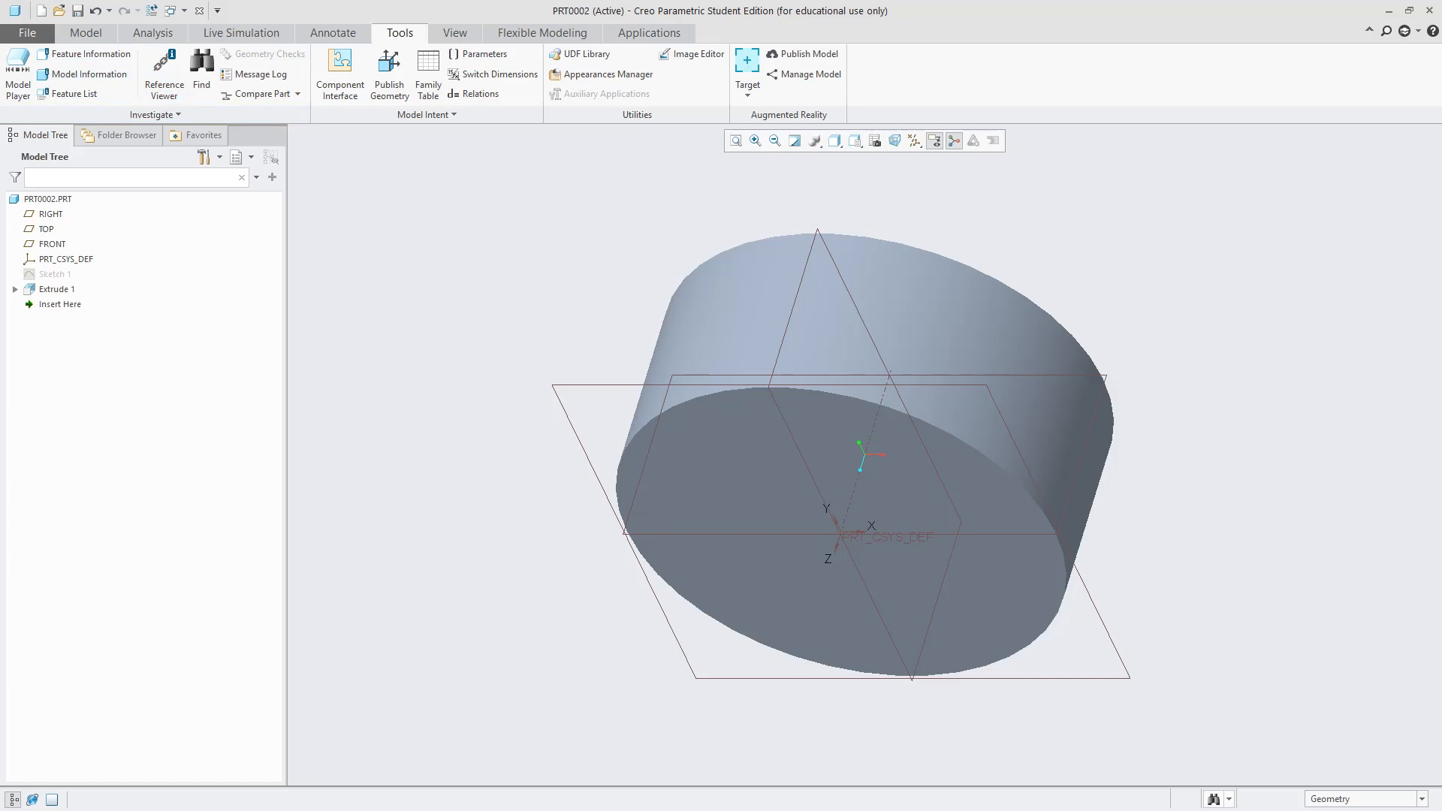
Edit Sketch 1 so that the circle's diameter is driven by the relation root_diameter, and finish the sketch
click(86, 33)
right_click(53, 275)
click(79, 210)
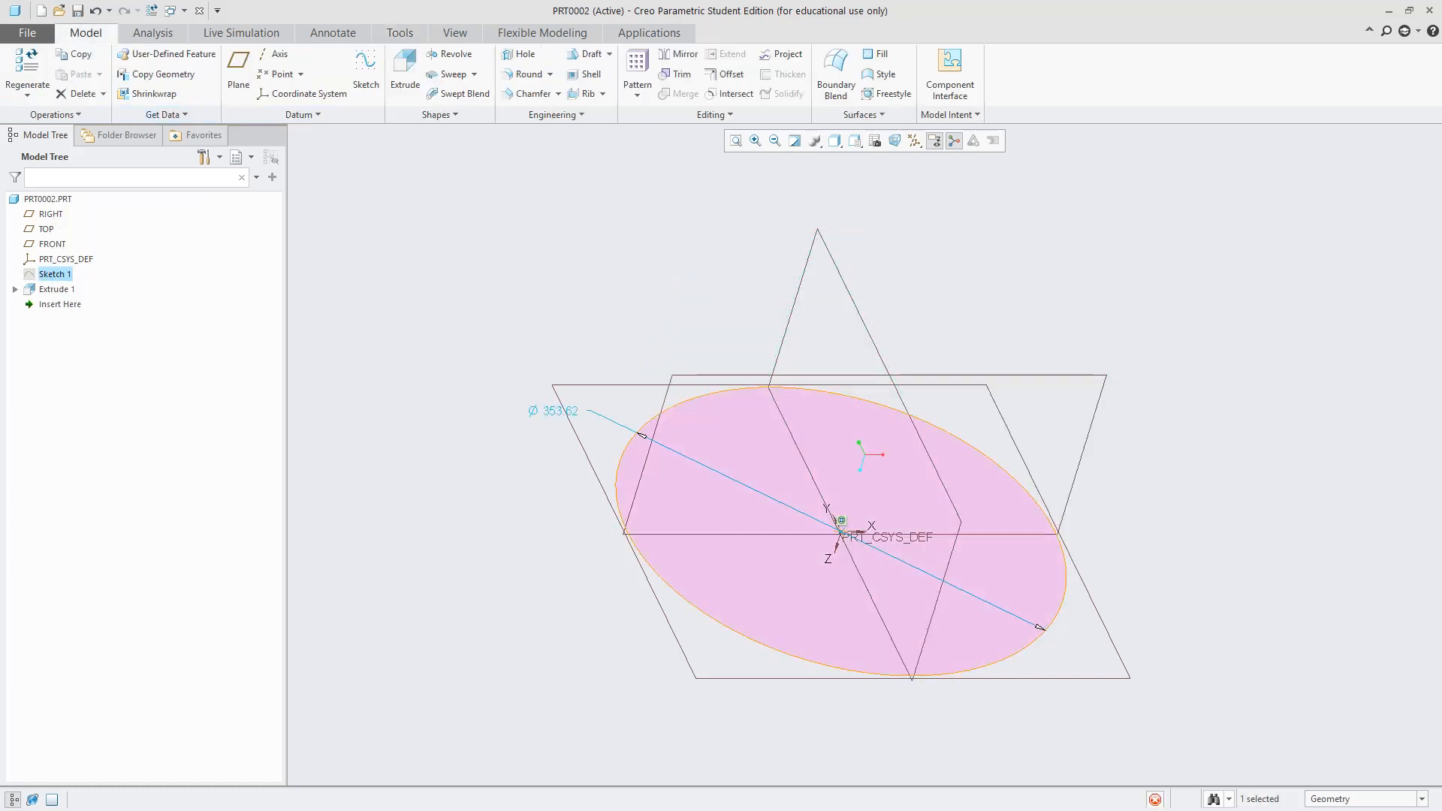
double_click(561, 411)
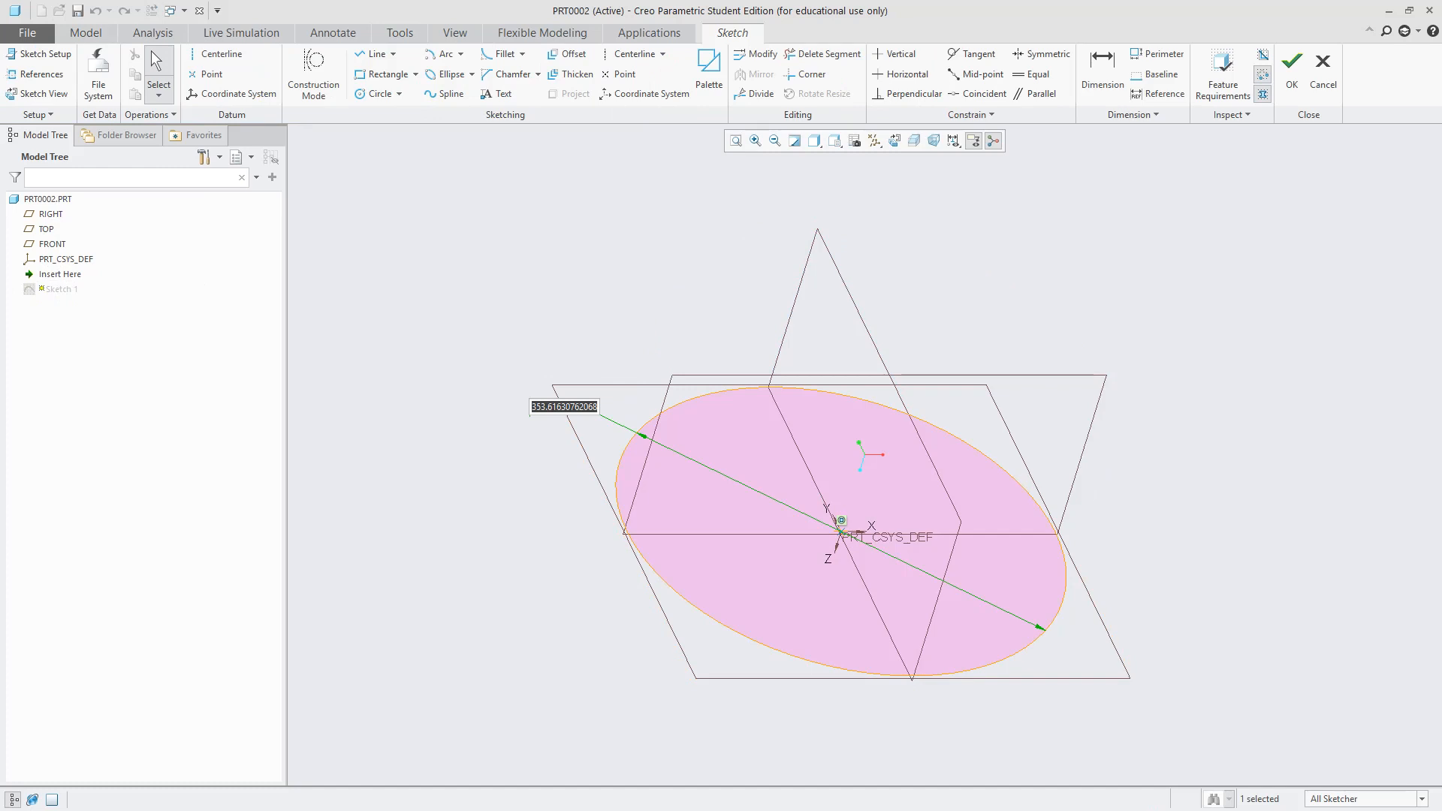
text(root_diameter)
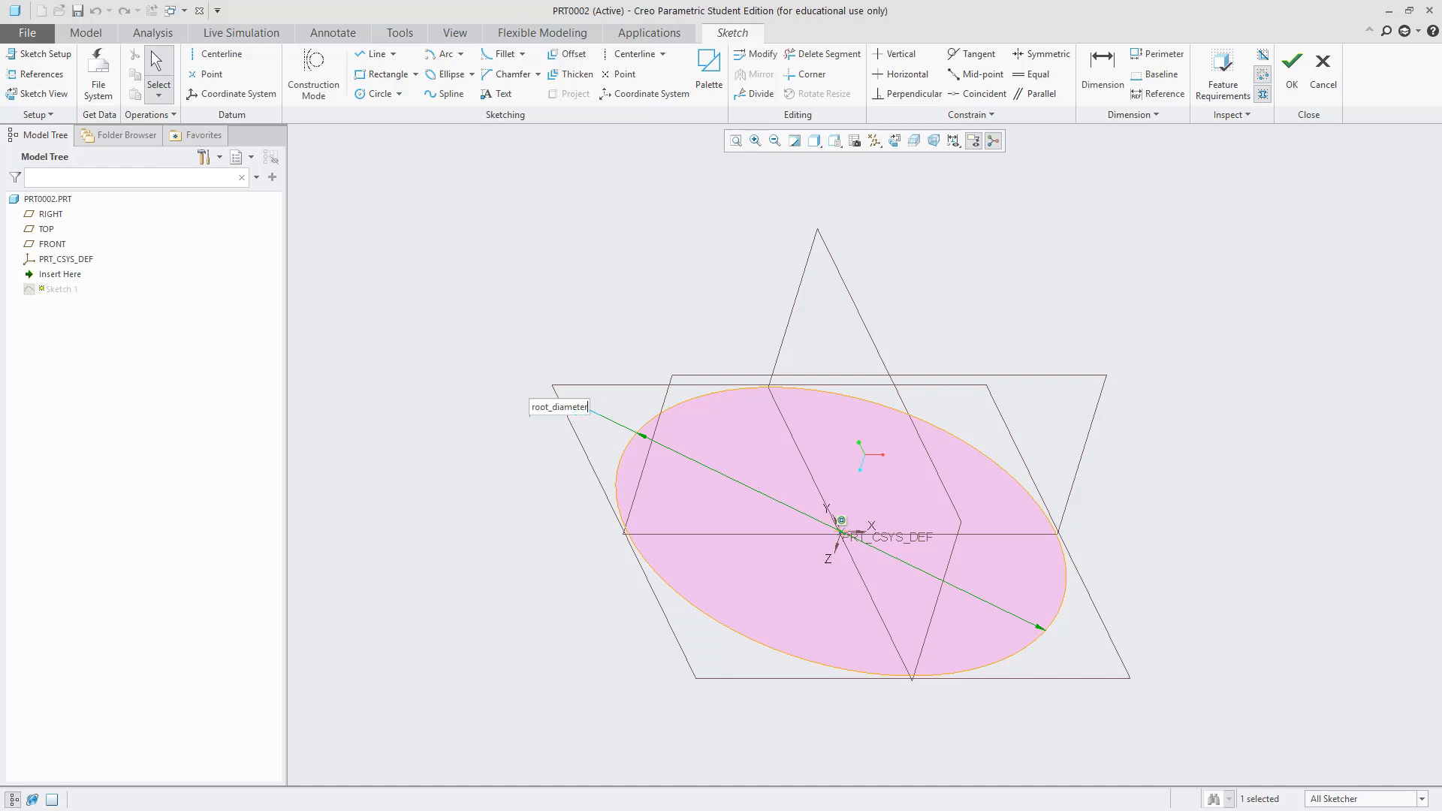
key(Return)
key(Return)
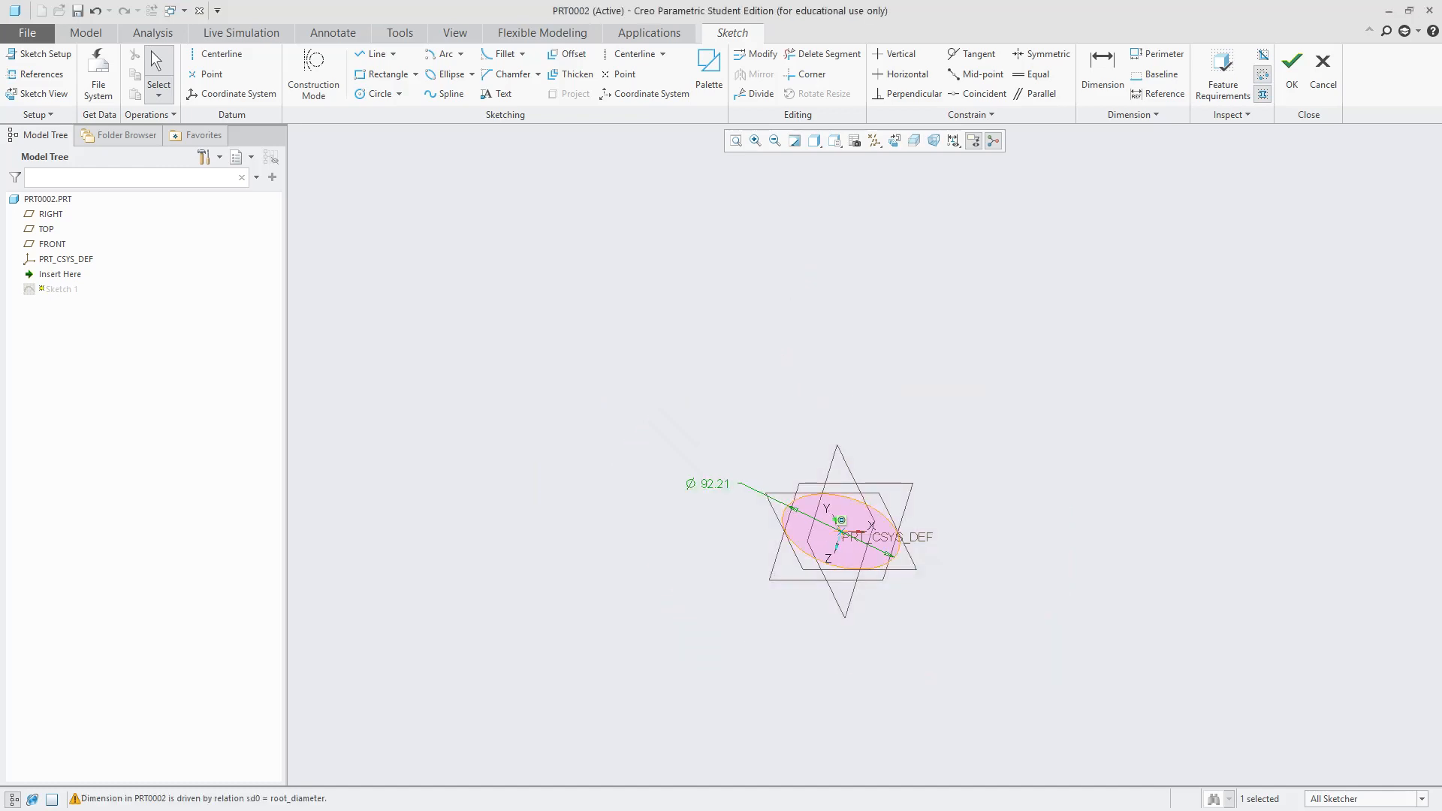
scroll(724, 538, up, 1)
scroll(725, 538, down, 2)
click(1292, 71)
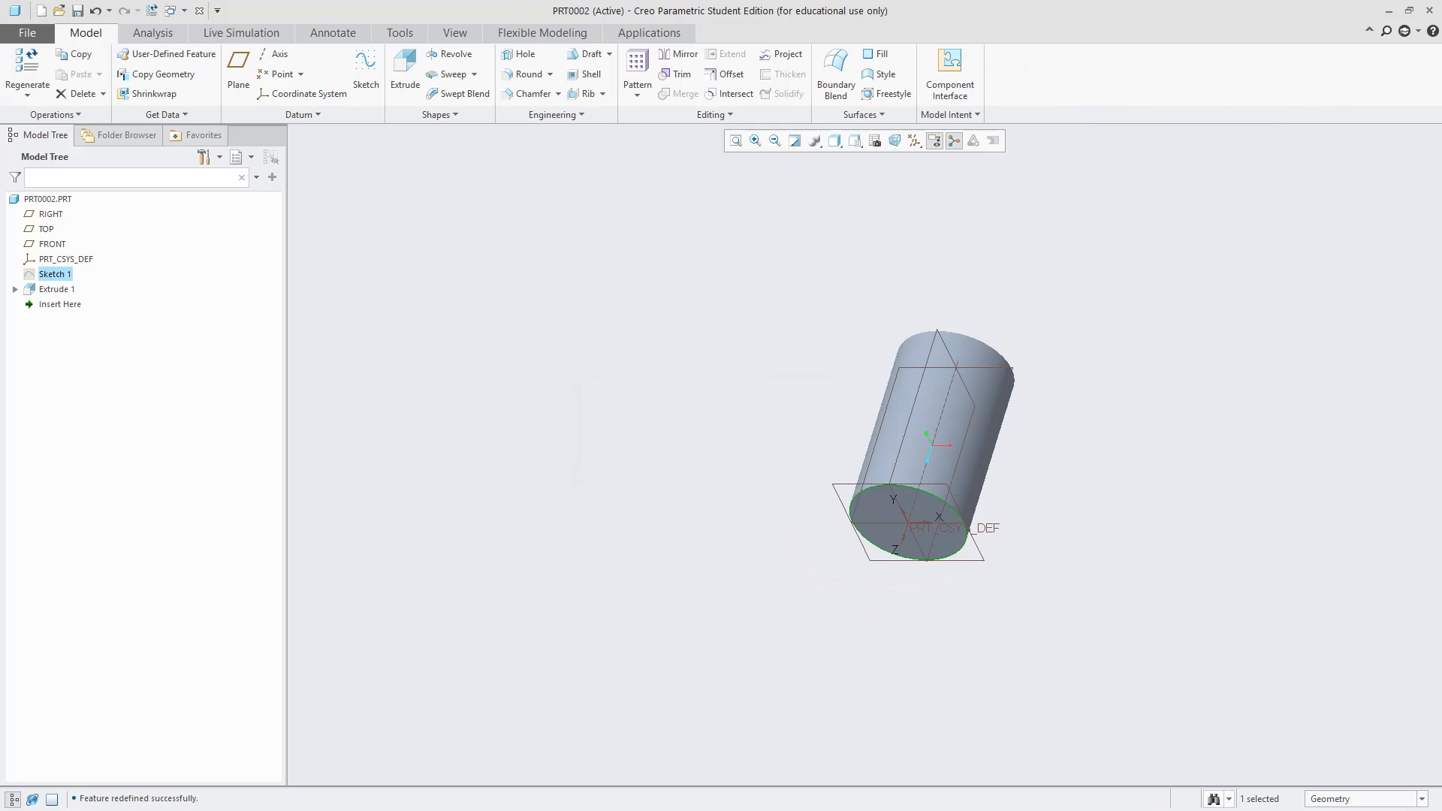
Redefine Extrude 1 so that its depth is driven by the width parameter, adding the relation
scroll(737, 380, down, 1)
scroll(680, 402, up, 1)
scroll(653, 405, down, 1)
right_click(57, 289)
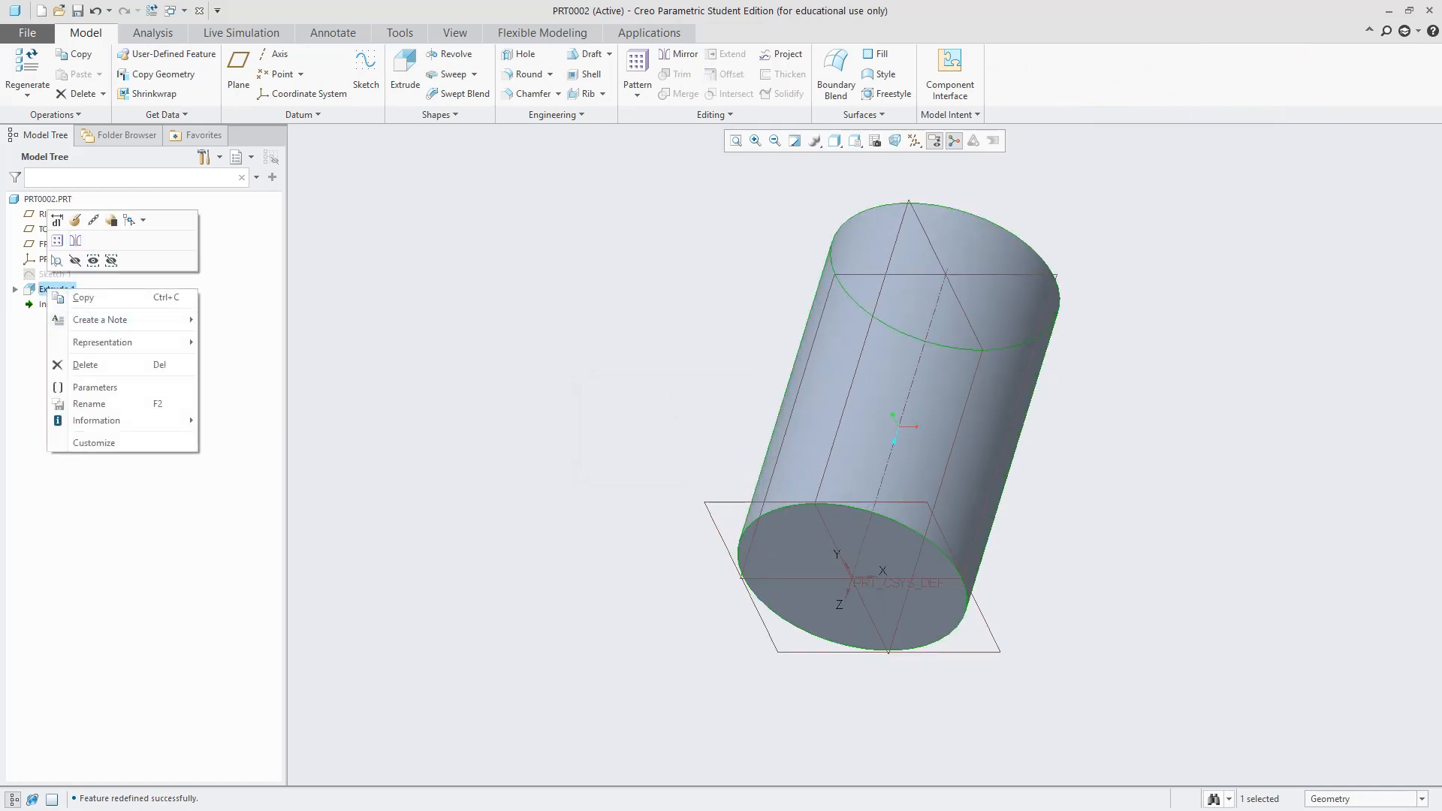
click(75, 241)
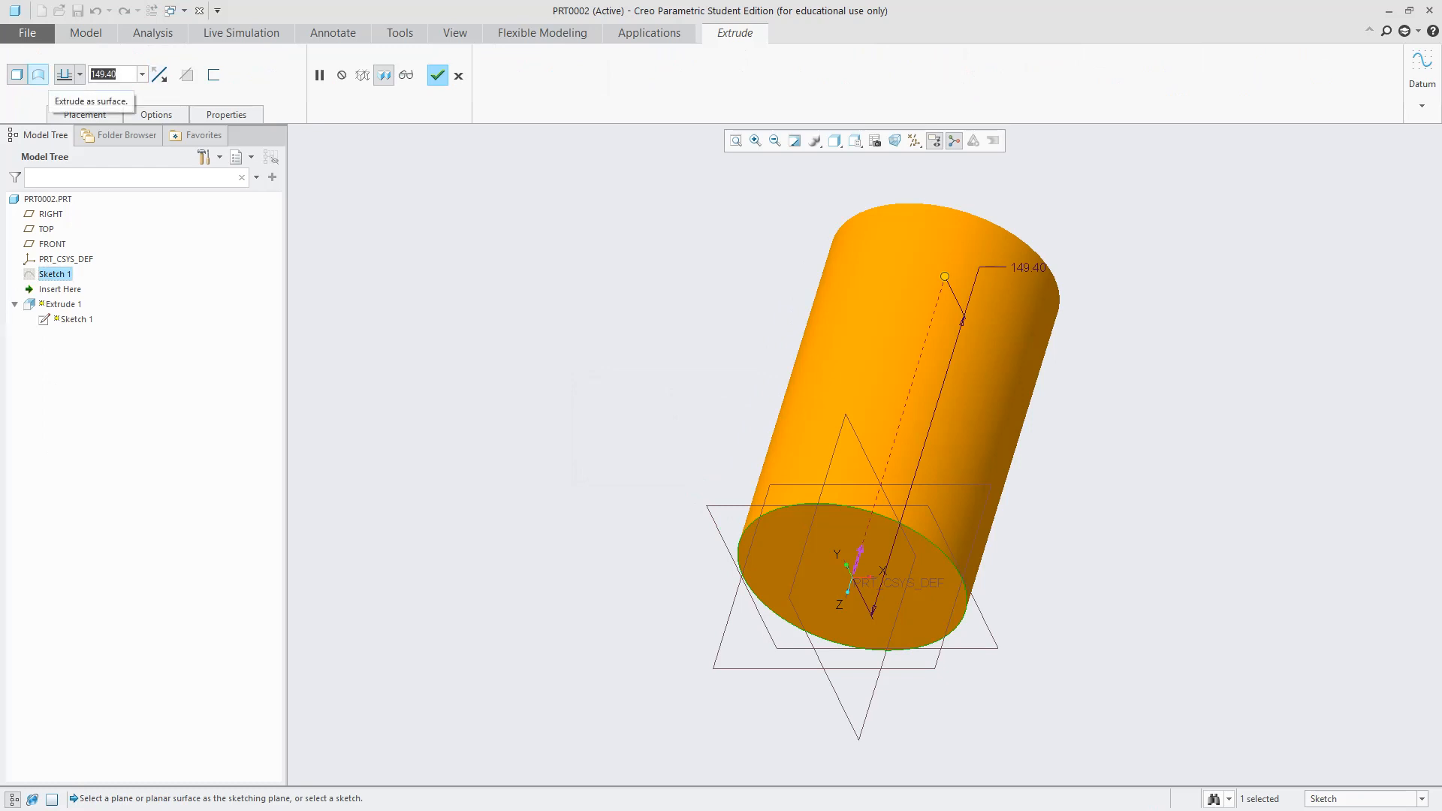
text(width)
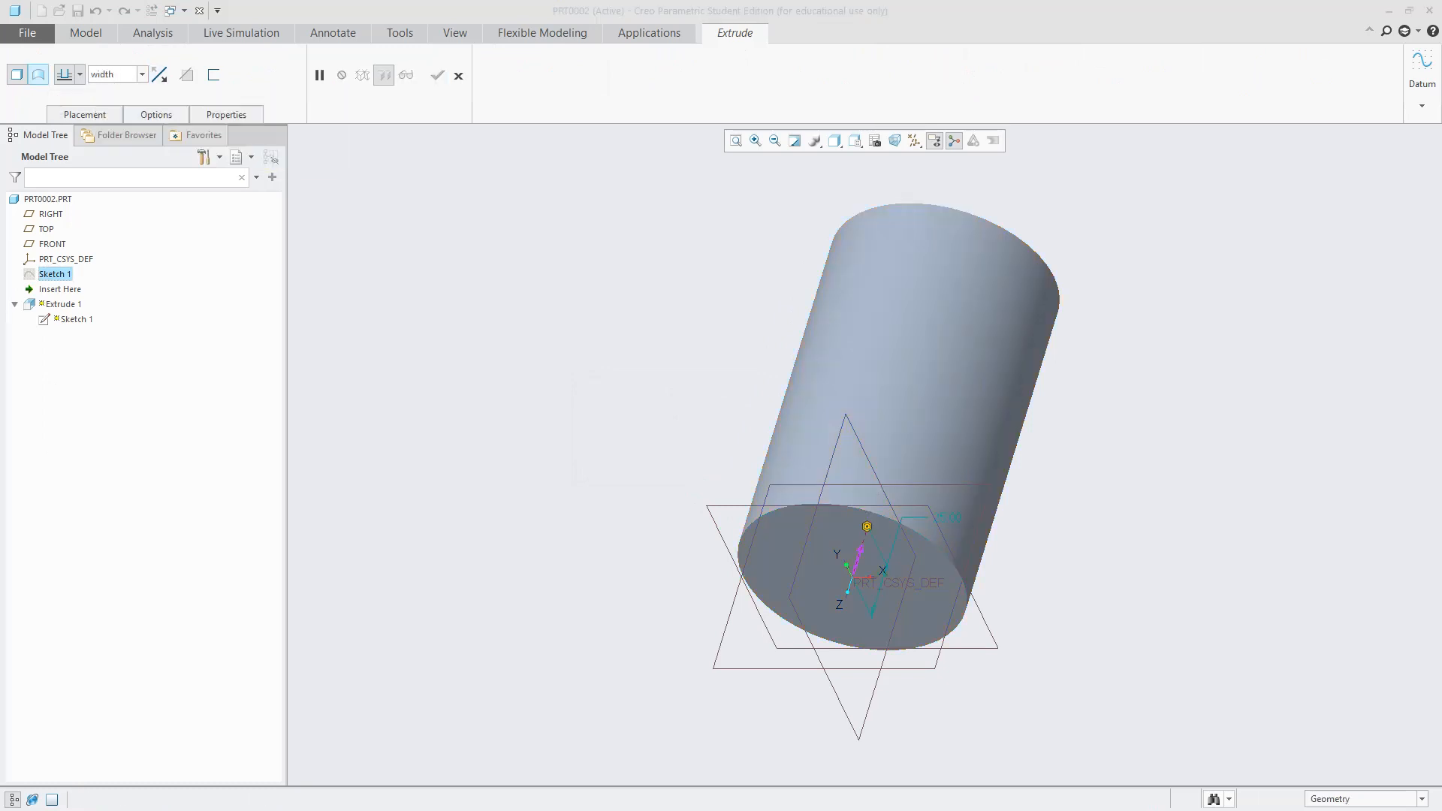
key(Return)
click(437, 76)
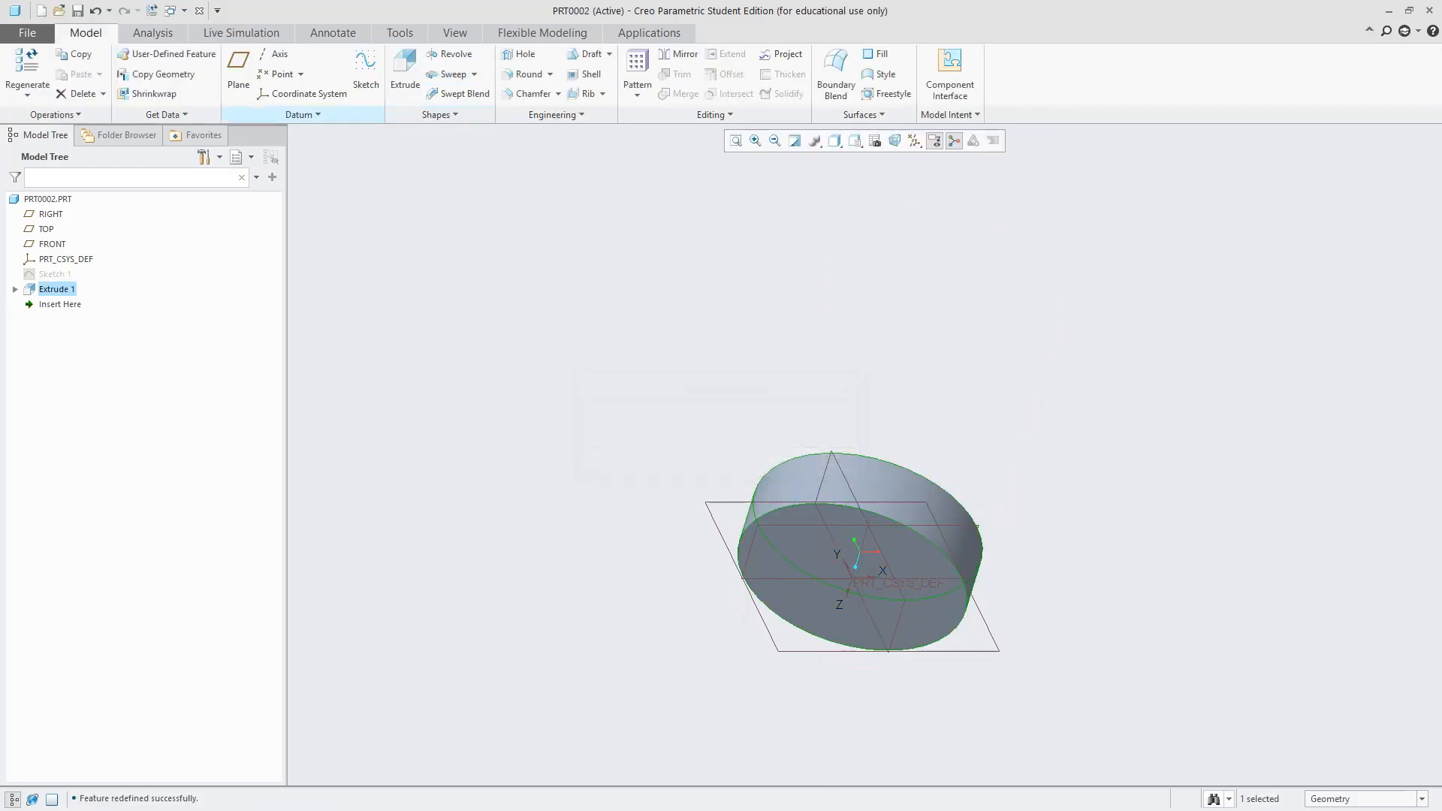
Sketch three concentric circles centred on the origin on the cylinder's front end face, the inner two about 191.5 and 306 in diameter
click(366, 71)
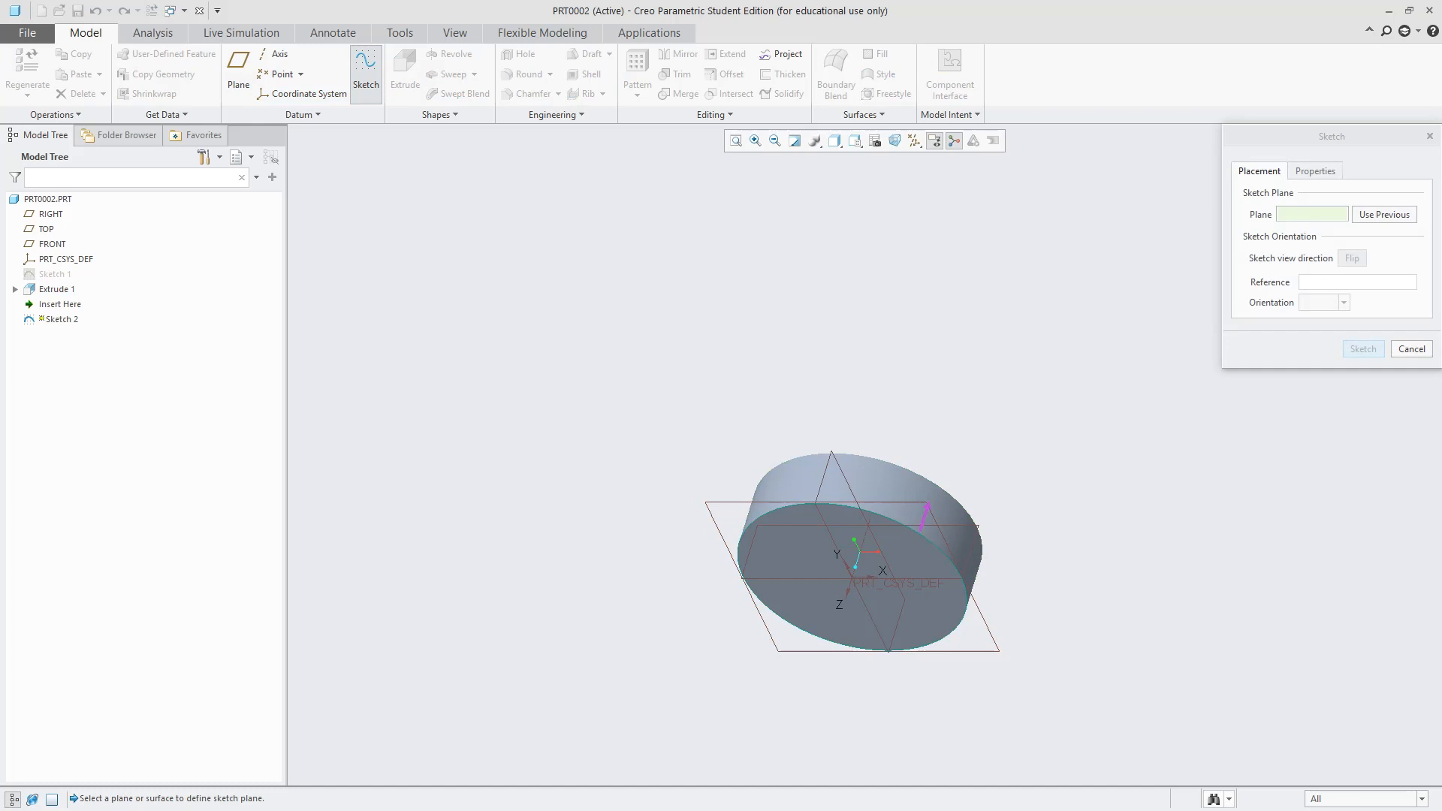
click(857, 601)
click(1363, 349)
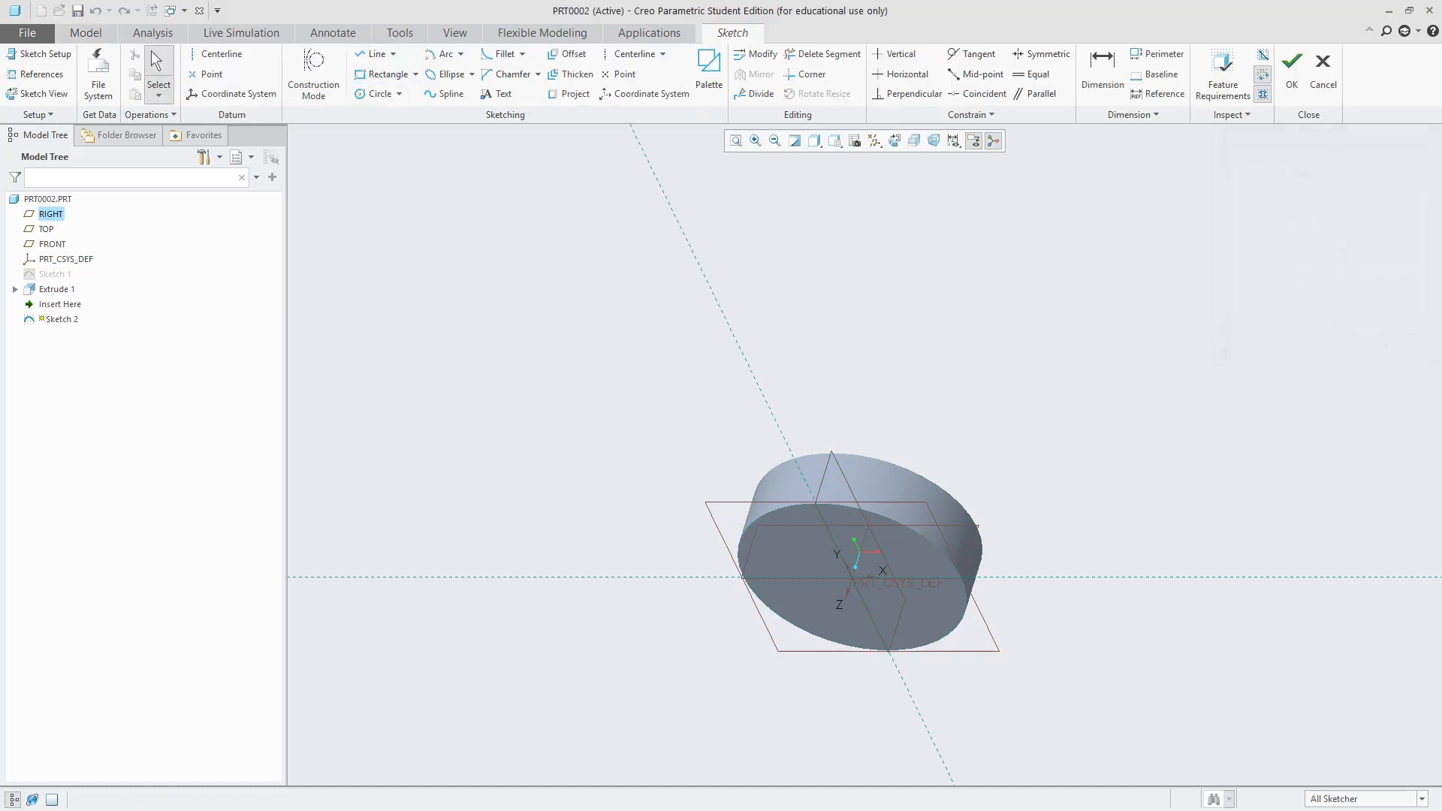
click(379, 93)
click(875, 577)
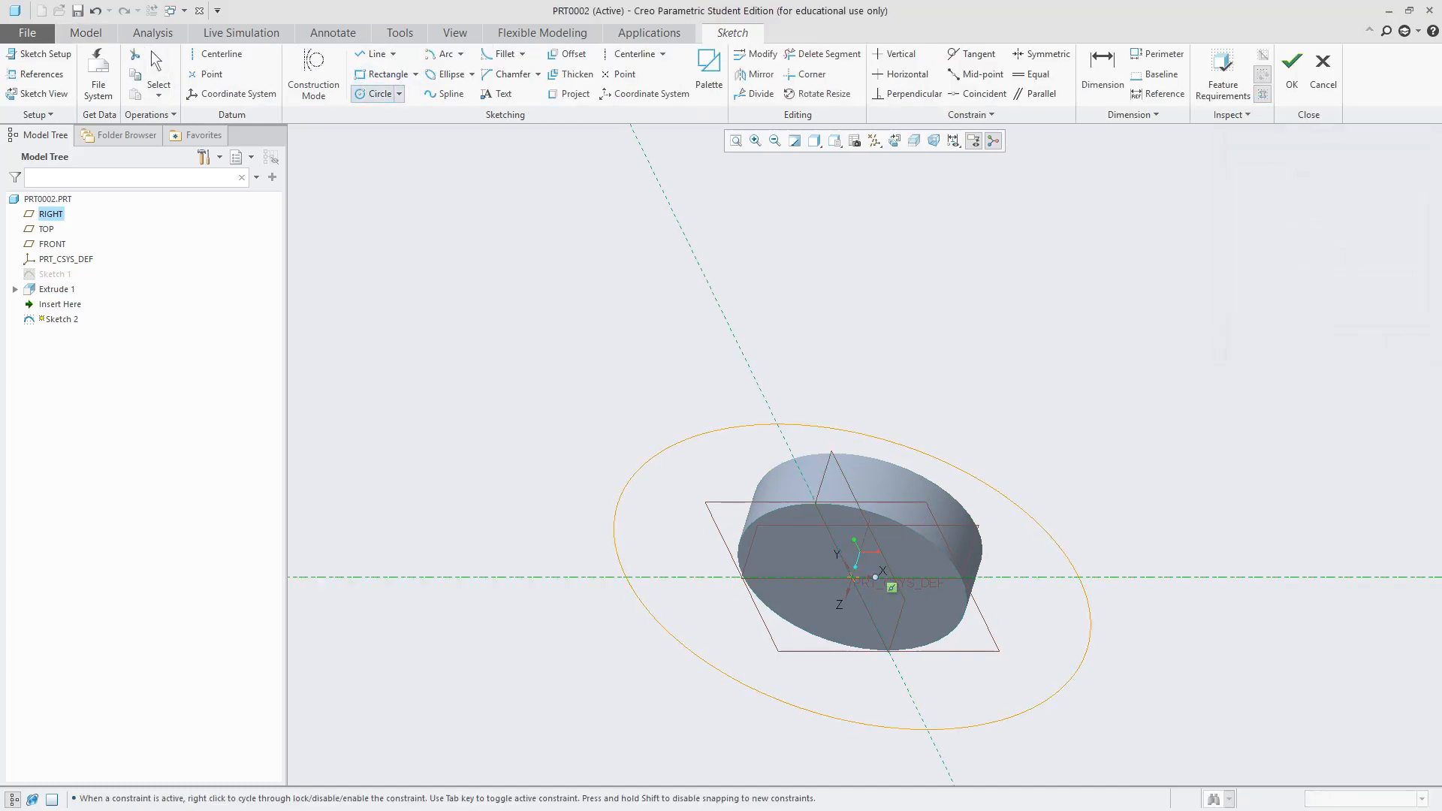
click(852, 578)
middle_click(854, 578)
click(852, 577)
click(1008, 397)
click(852, 578)
click(994, 338)
middle_click(994, 339)
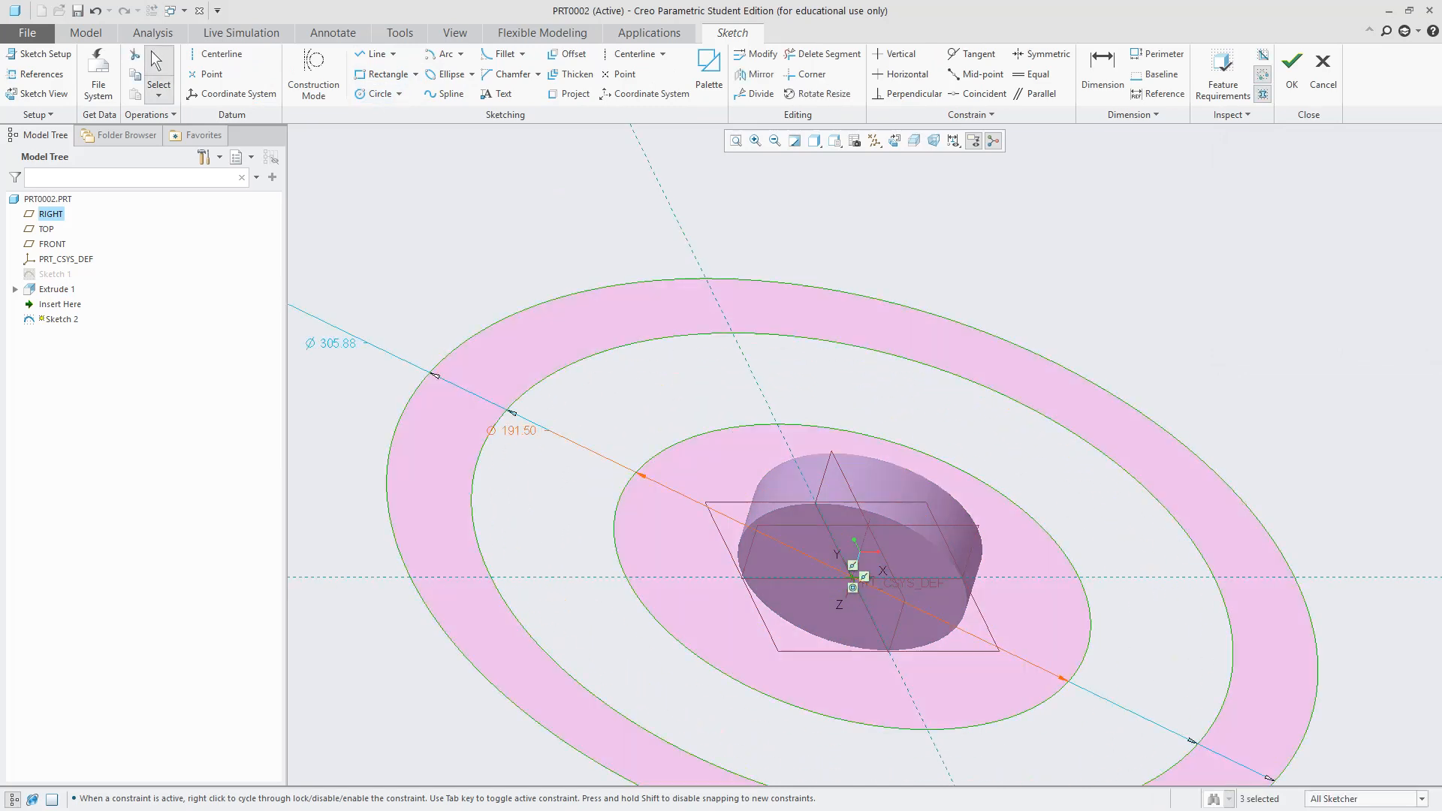
Drive the smallest circle's diameter with base_diameter and add the relation
double_click(518, 430)
text(base_diameter)
key(Return)
key(Return)
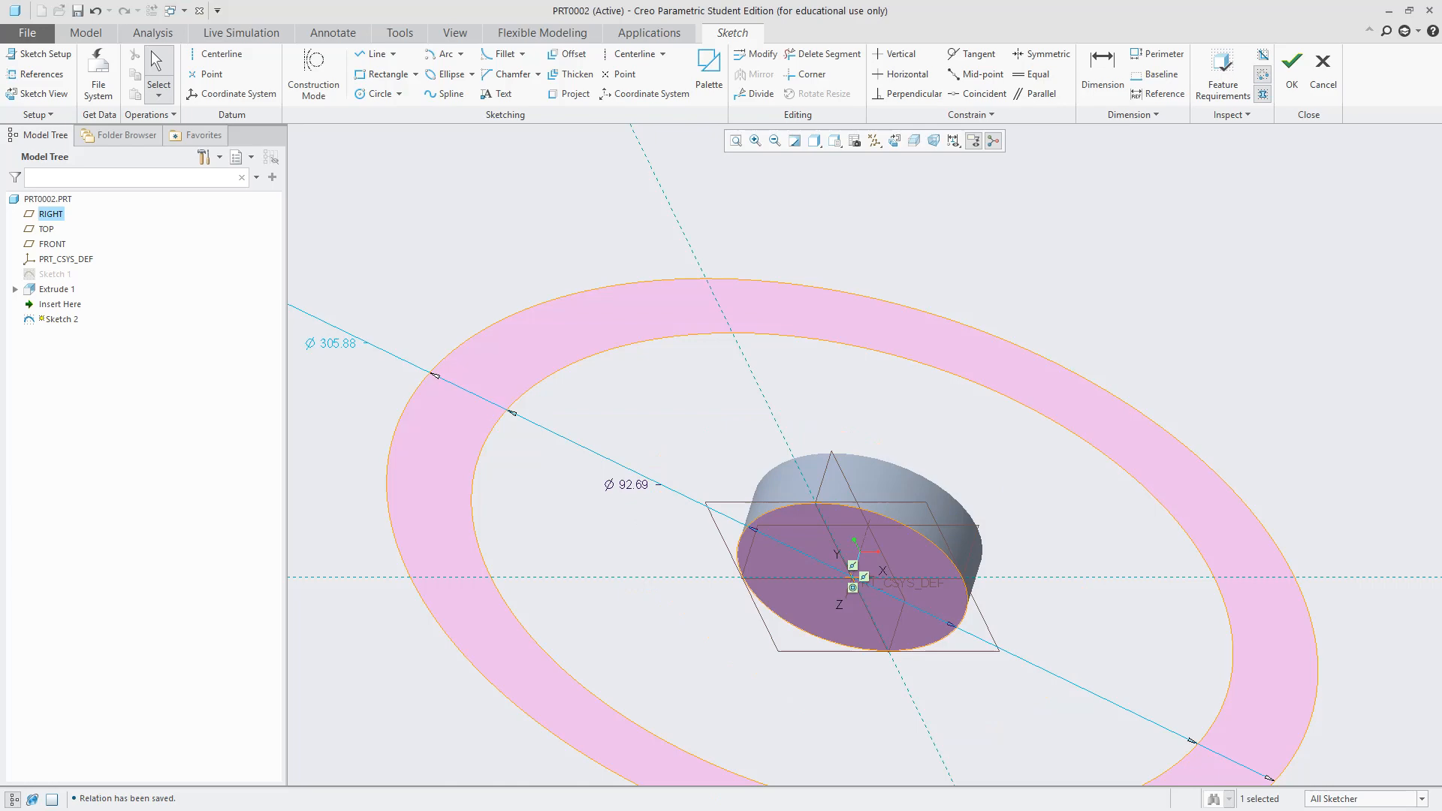
Drive the middle circle's diameter with pitch_diameter and add the relation
scroll(748, 560, up, 5)
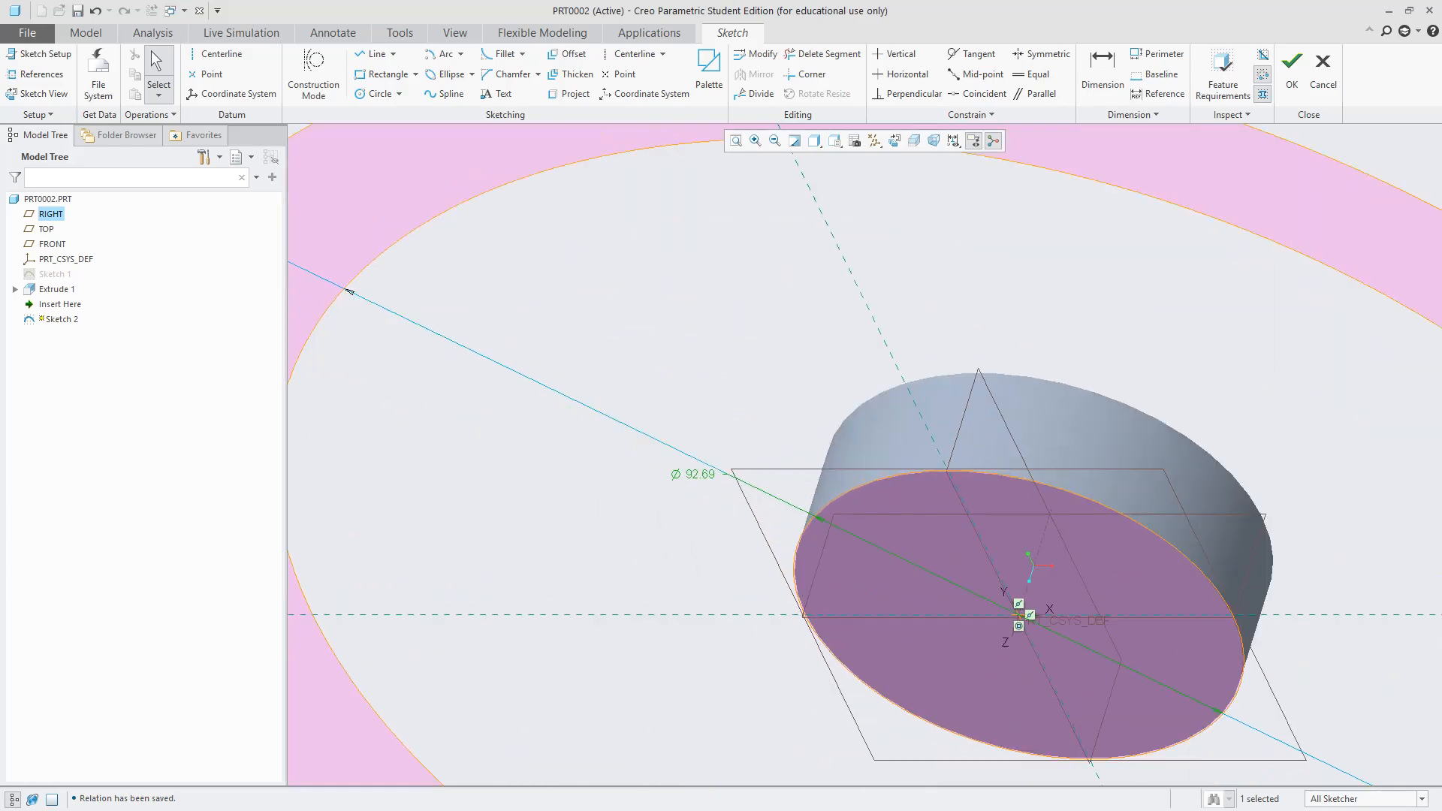
scroll(438, 413, down, 6)
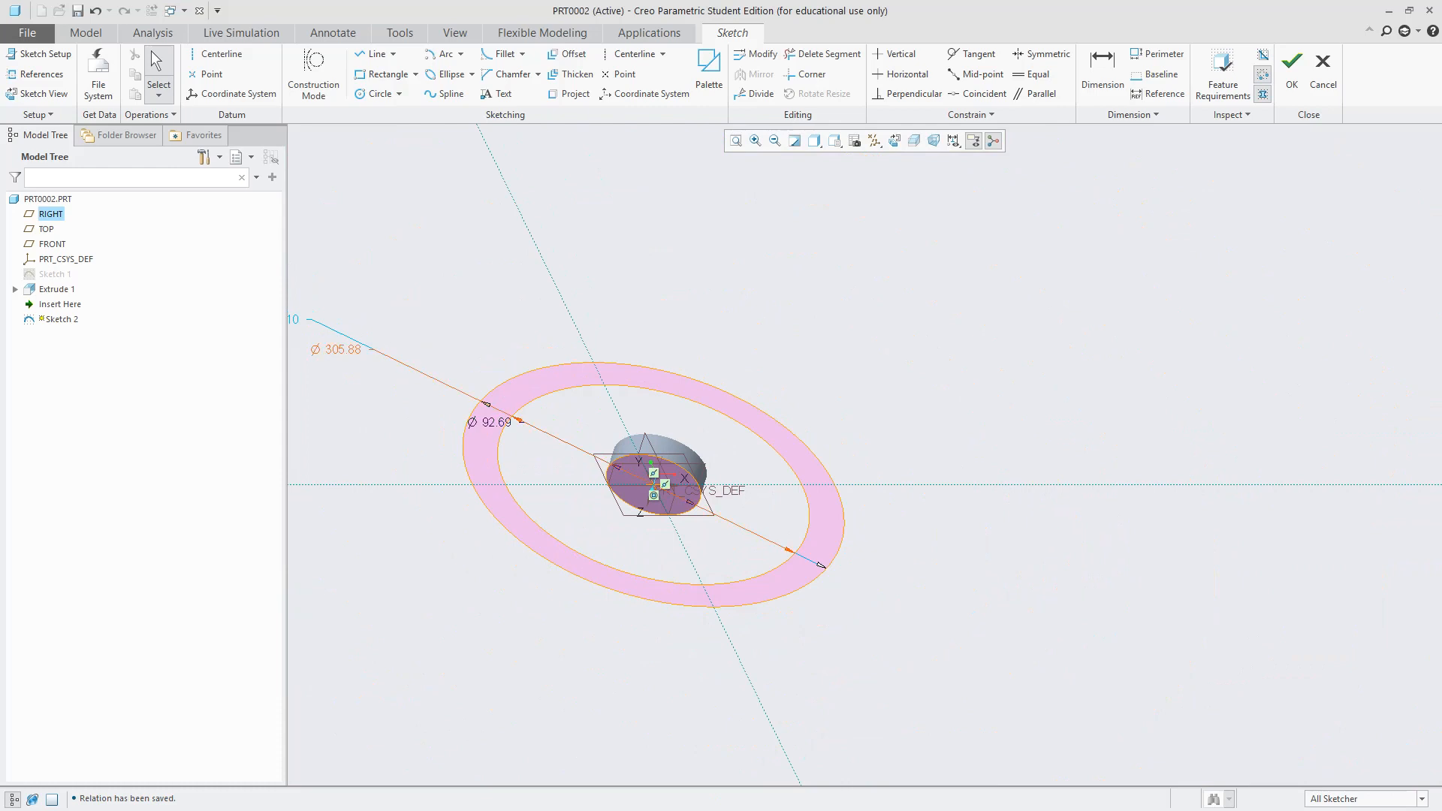
double_click(338, 350)
text(pitch_ddi)
key(BackSpace)
key(BackSpace)
key(BackSpace)
key(BackSpace)
text(_dia)
key(BackSpace)
key(BackSpace)
key(BackSpace)
key(BackSpace)
text(_diameter)
key(Return)
key(Return)
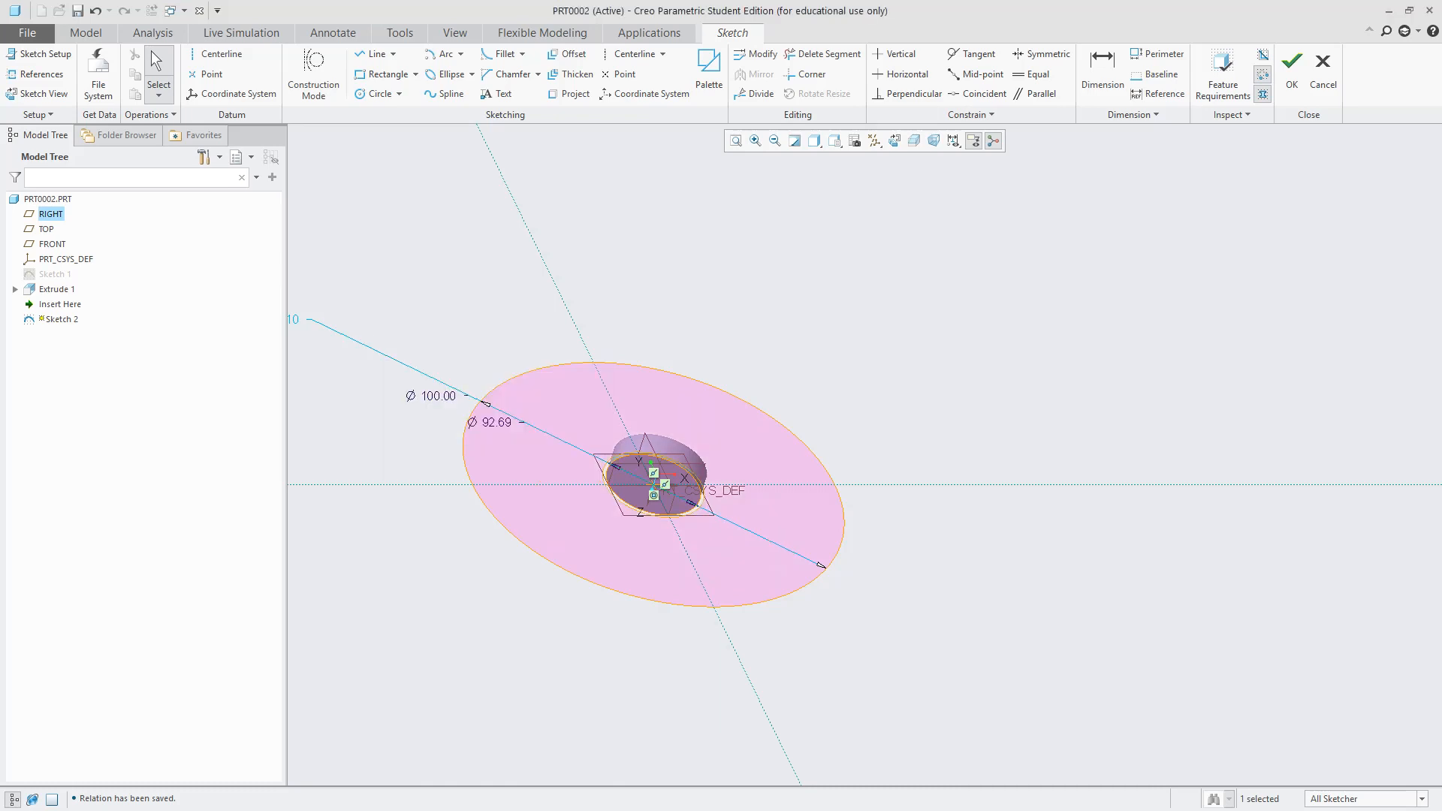
Drive the largest circle's diameter with outter_diameter and add the relation
scroll(530, 665, up, 1)
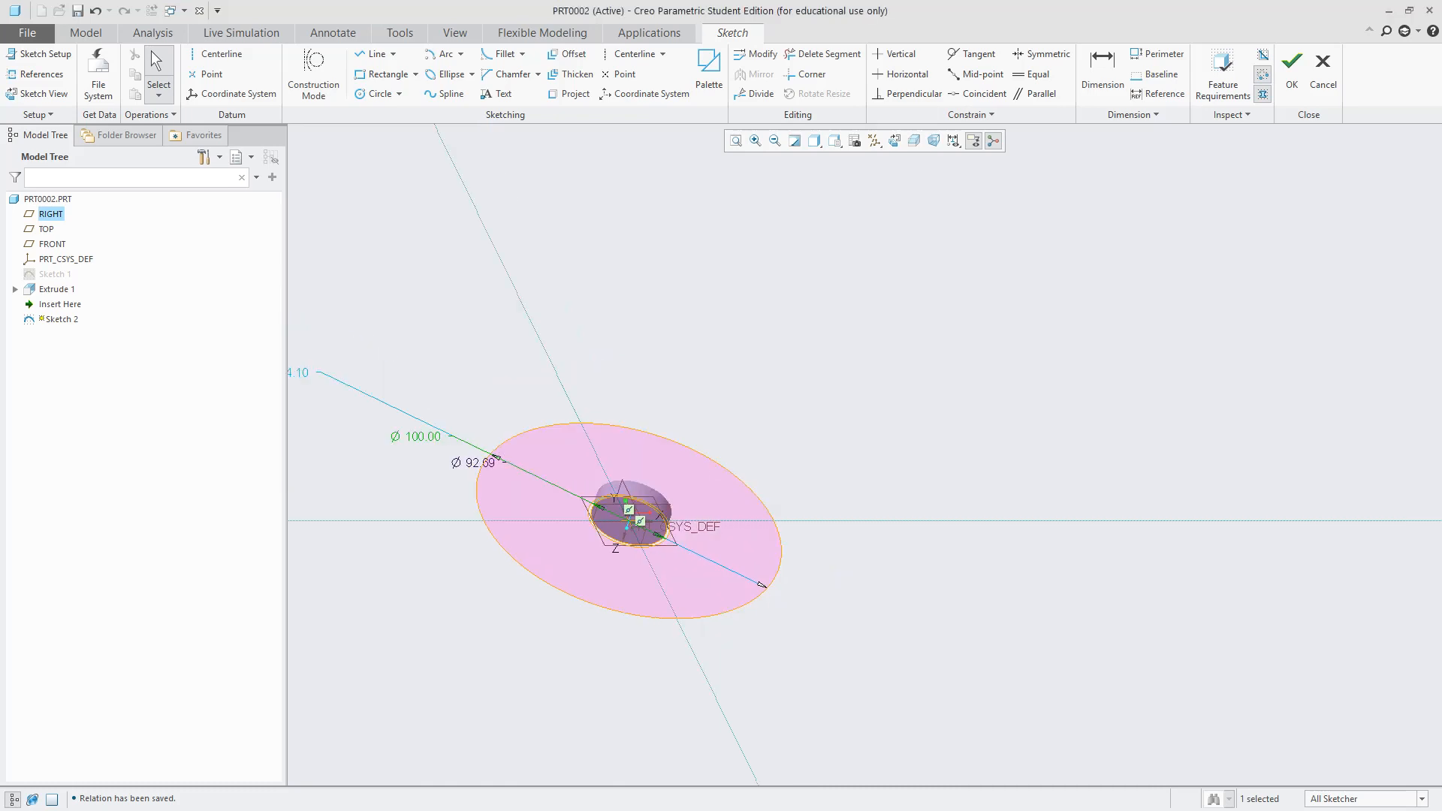
scroll(389, 513, up, 2)
scroll(302, 415, down, 2)
double_click(338, 428)
text(outt)
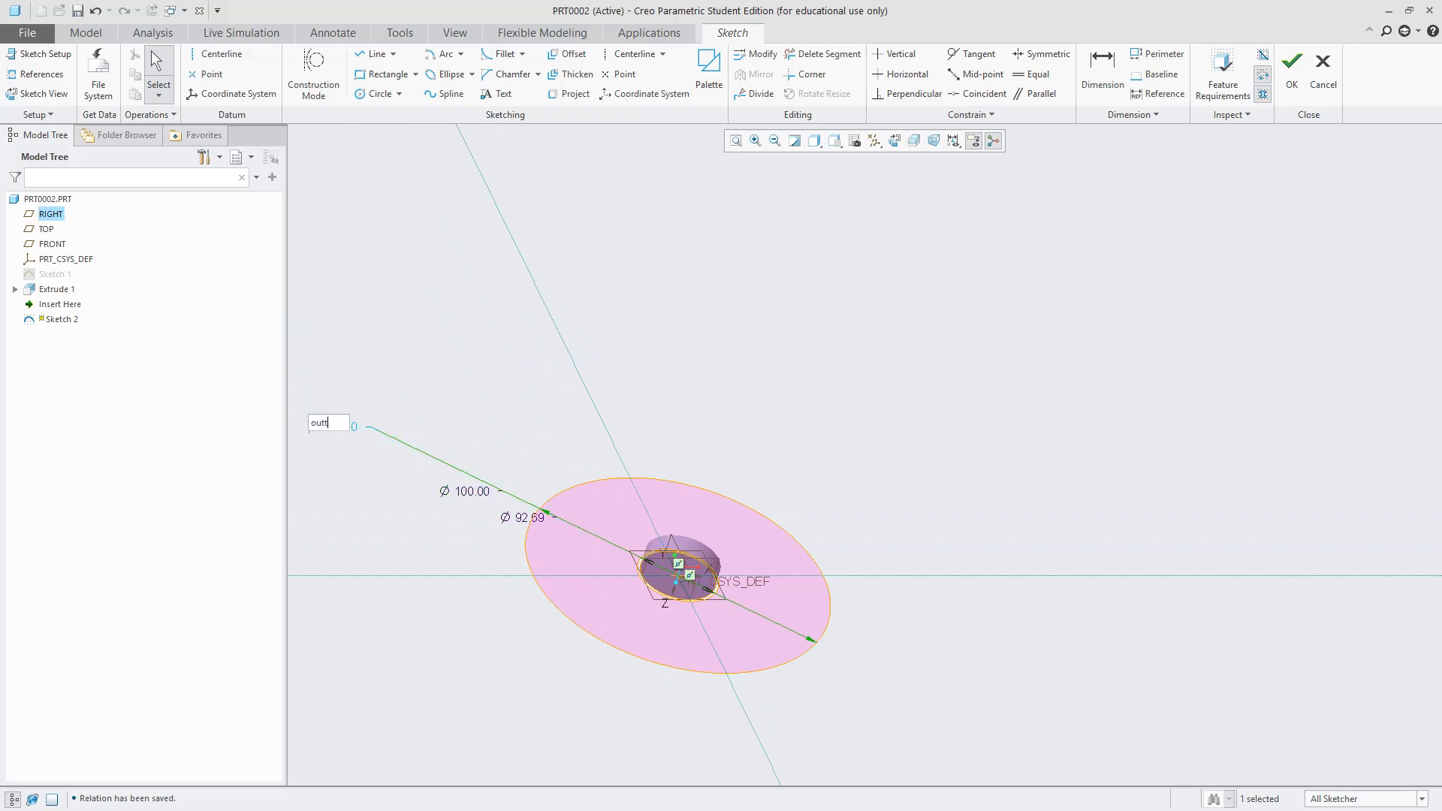
text(er_diameter)
key(Return)
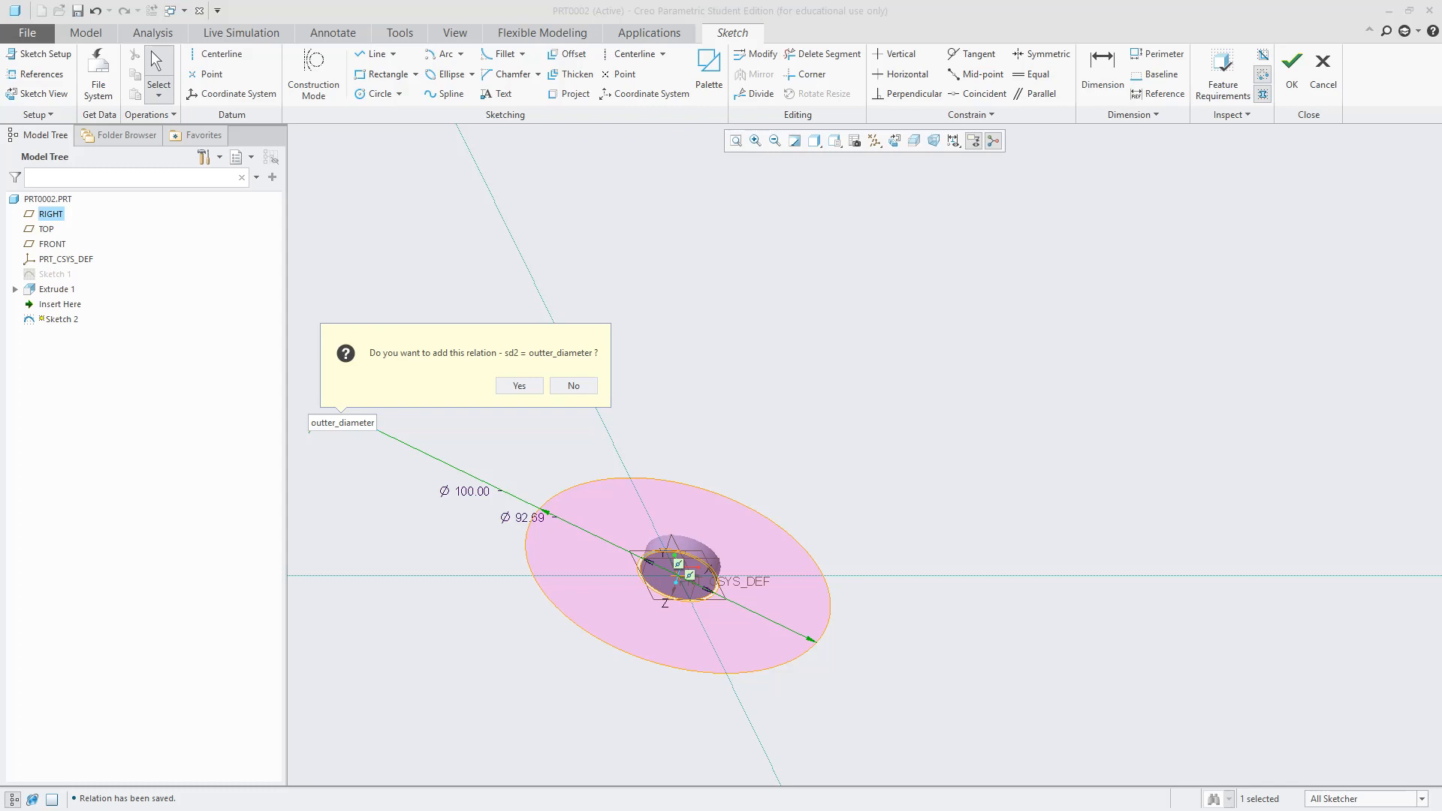
key(Return)
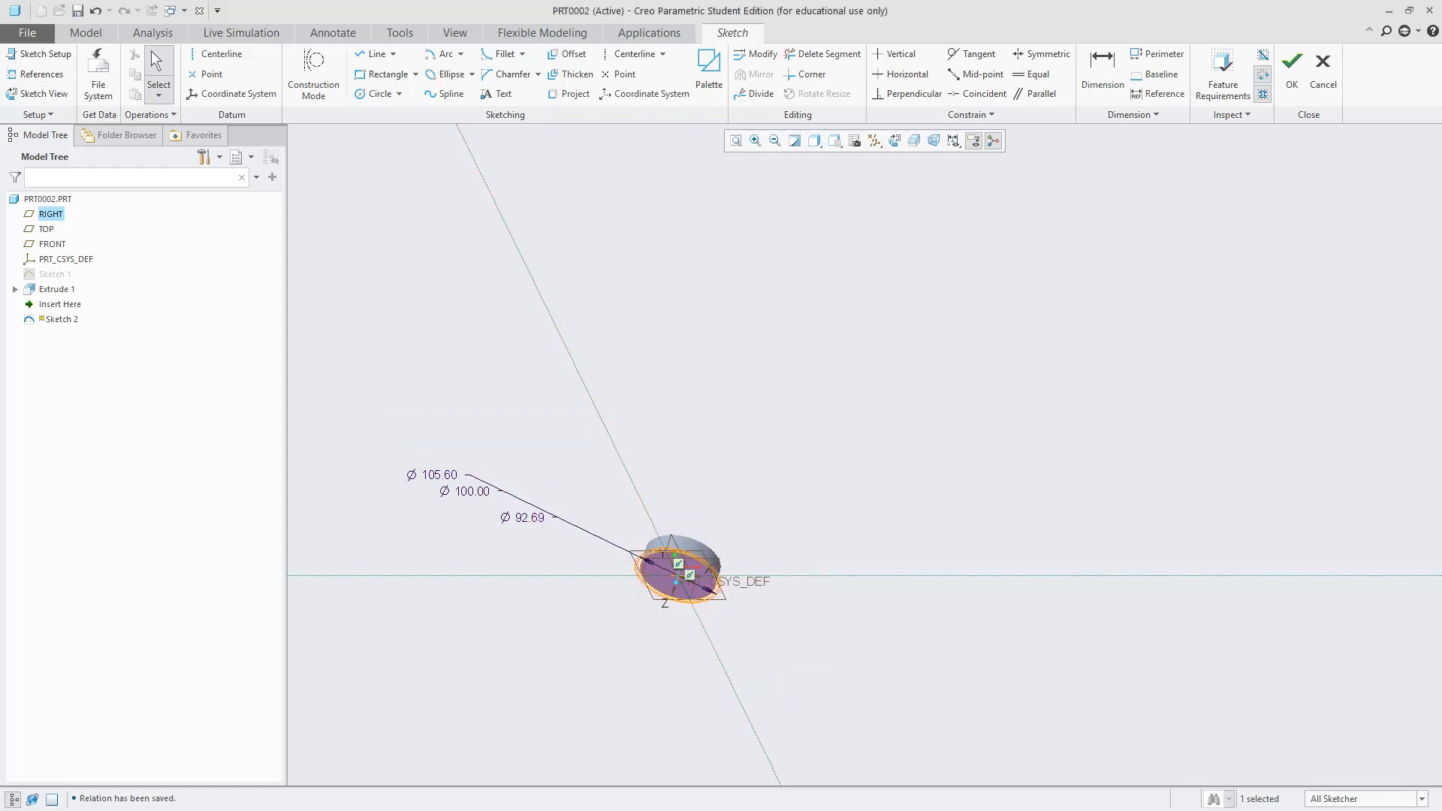
Check the three reference circles against the cylinder and finish the sketch
scroll(665, 477, up, 2)
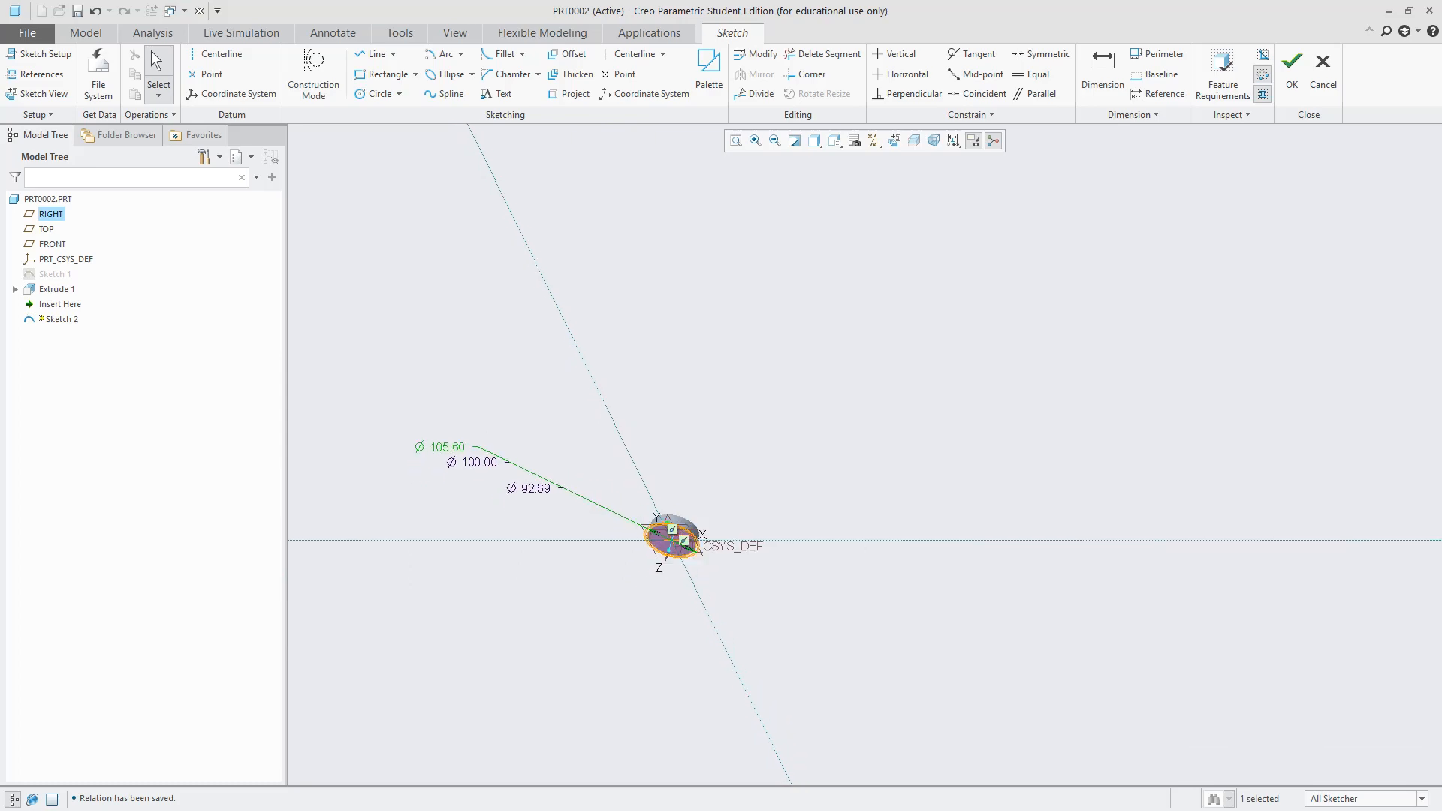
scroll(668, 485, down, 6)
scroll(676, 484, up, 2)
scroll(684, 496, down, 1)
shift+middle_drag(684, 504, 708, 161)
scroll(677, 235, down, 4)
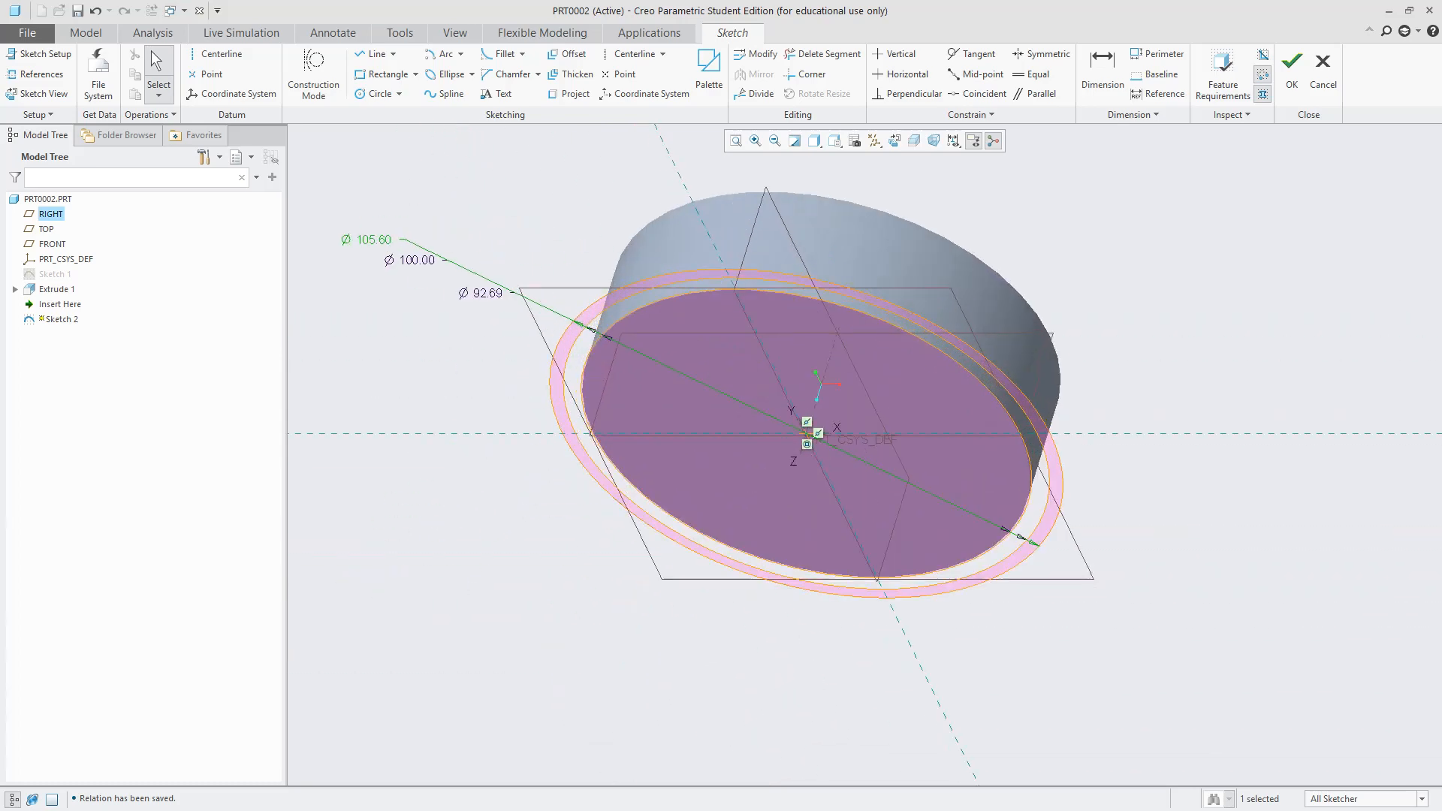
scroll(763, 437, down, 3)
scroll(750, 424, up, 3)
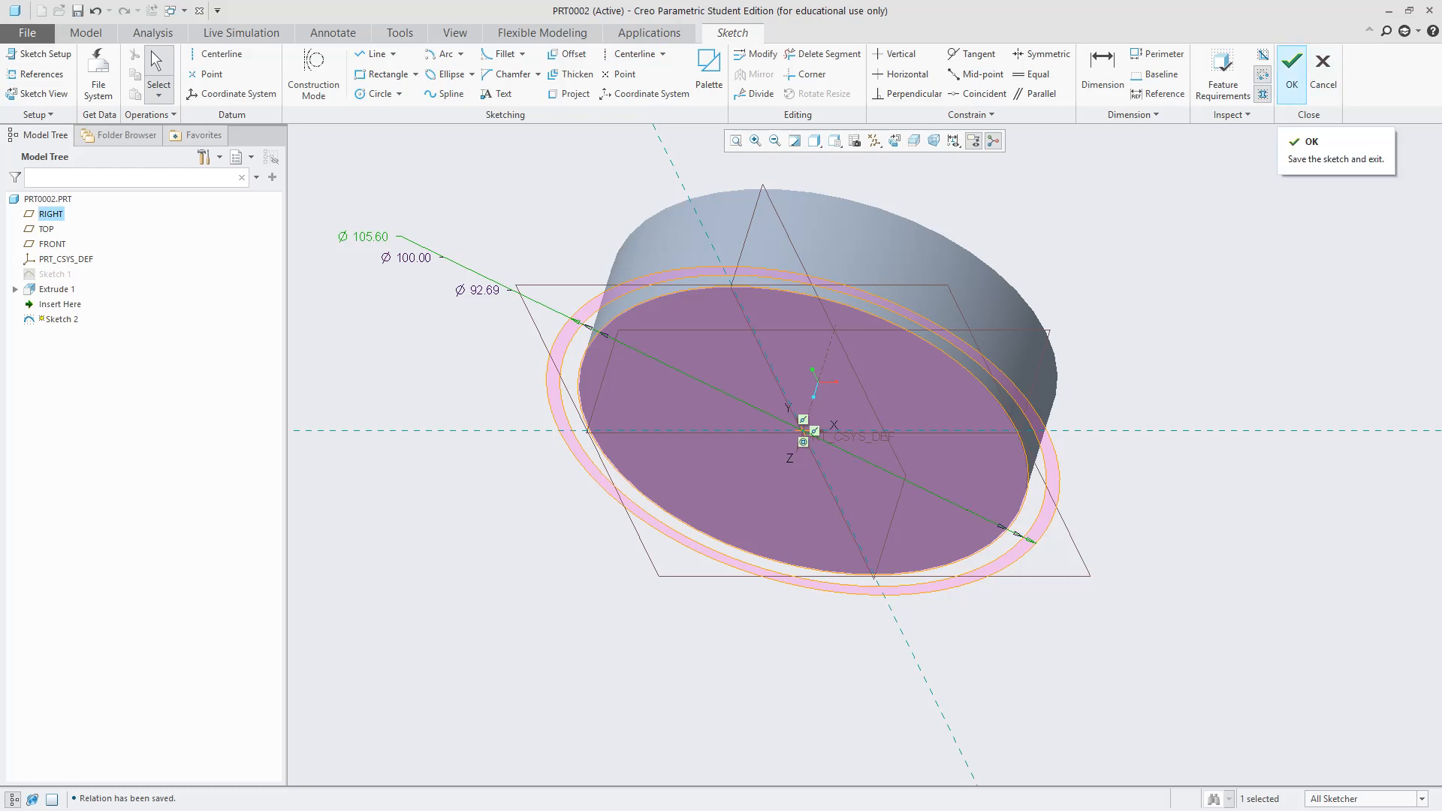
click(1292, 75)
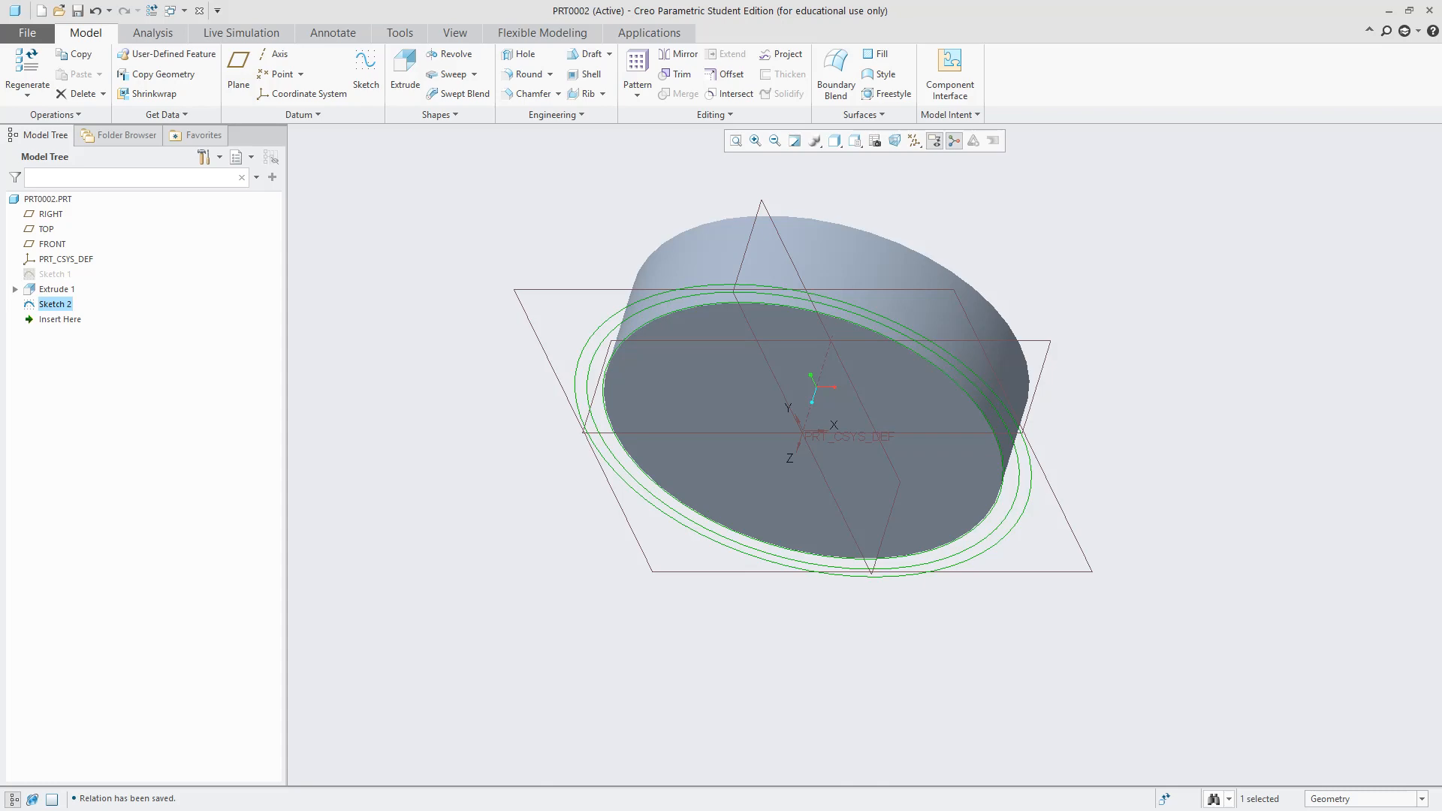
Examine the three finished reference circles around the cylinder's front end face from a turned view
scroll(928, 278, up, 5)
scroll(930, 280, down, 5)
middle_drag(930, 278, 913, 214)
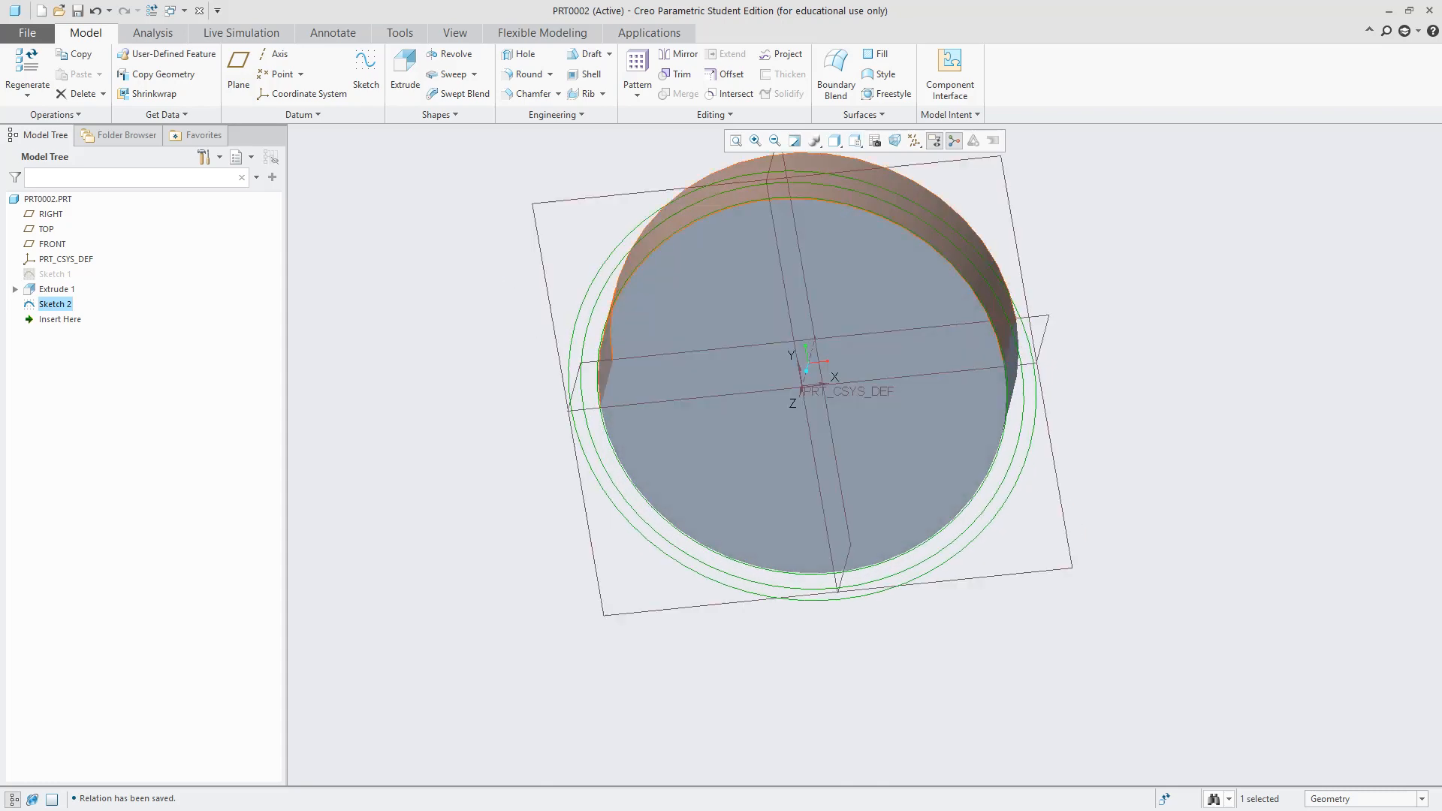
scroll(953, 499, up, 5)
scroll(939, 451, down, 5)
scroll(924, 495, up, 5)
scroll(918, 492, down, 6)
scroll(905, 495, up, 3)
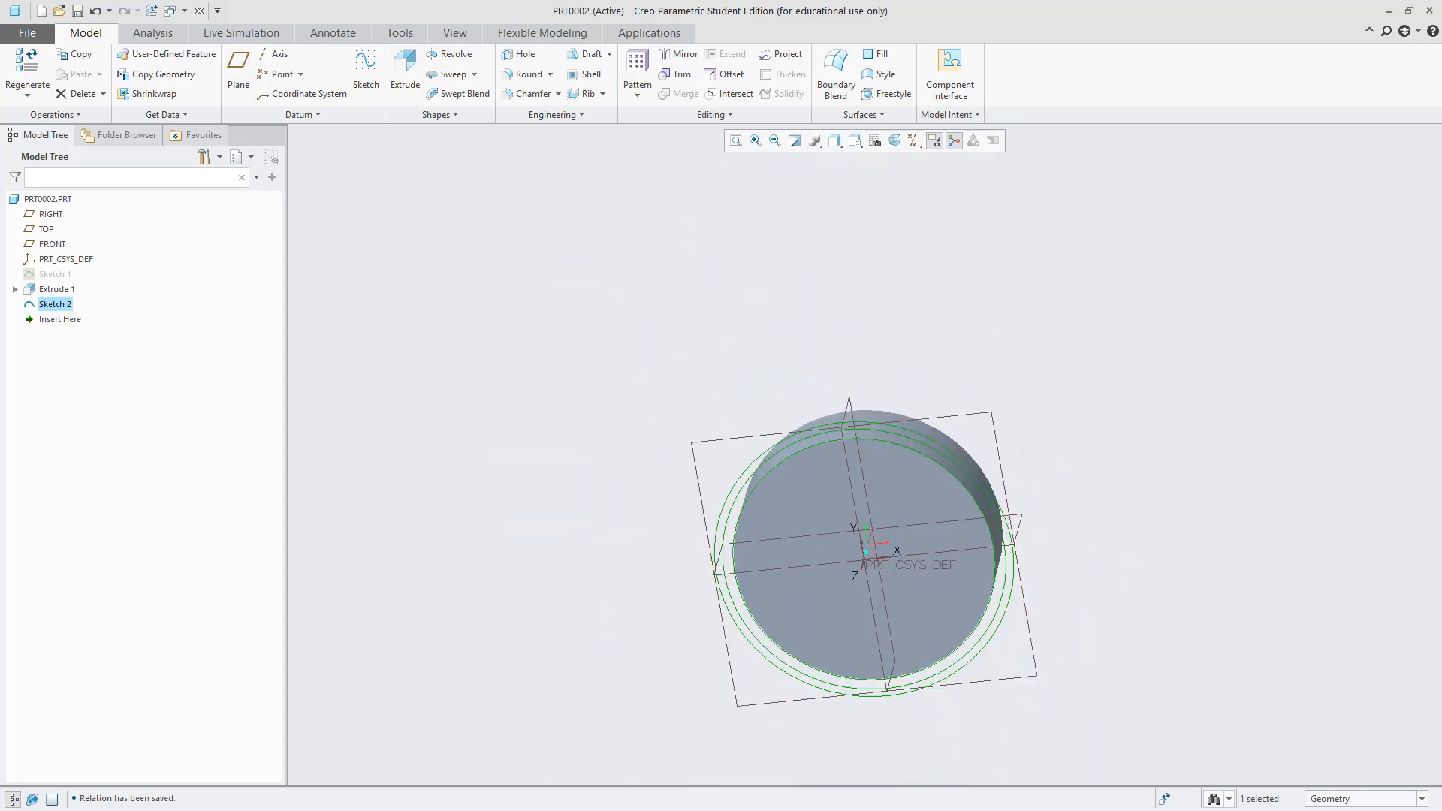
scroll(886, 535, up, 5)
scroll(876, 530, down, 5)
Start a Cartesian datum curve from equation, referenced to PRT_CSYS_DEF
click(300, 114)
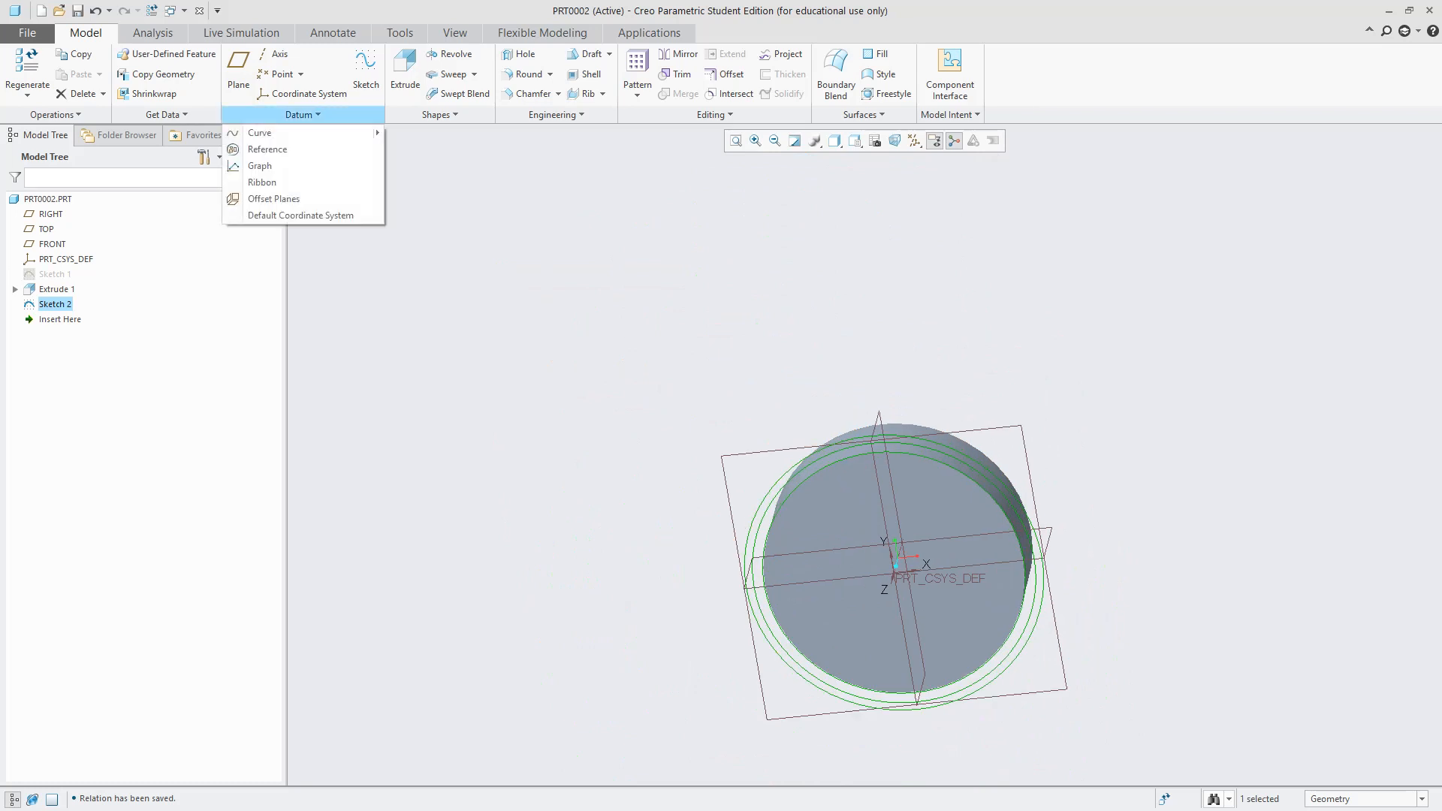
mouse_move(259, 133)
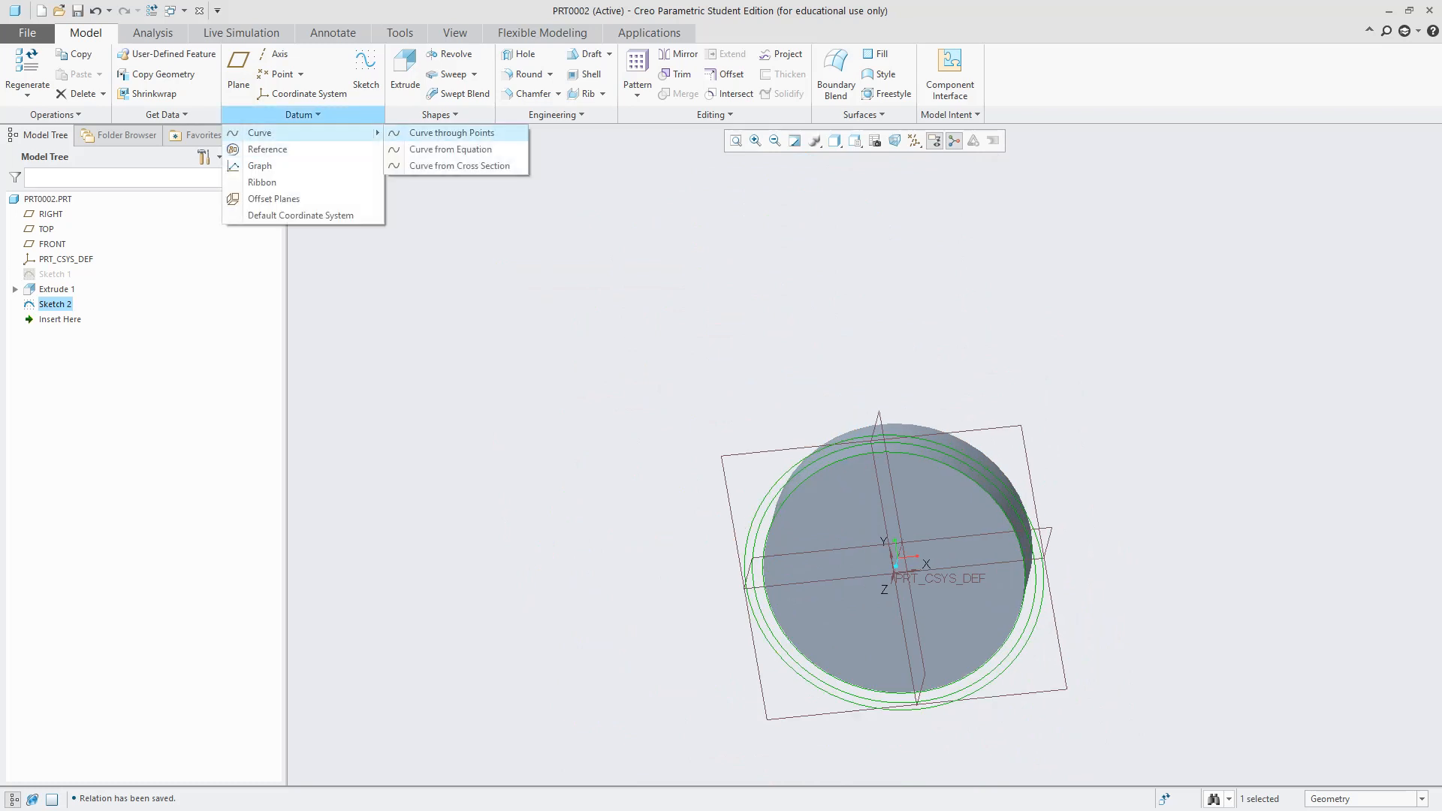
click(450, 148)
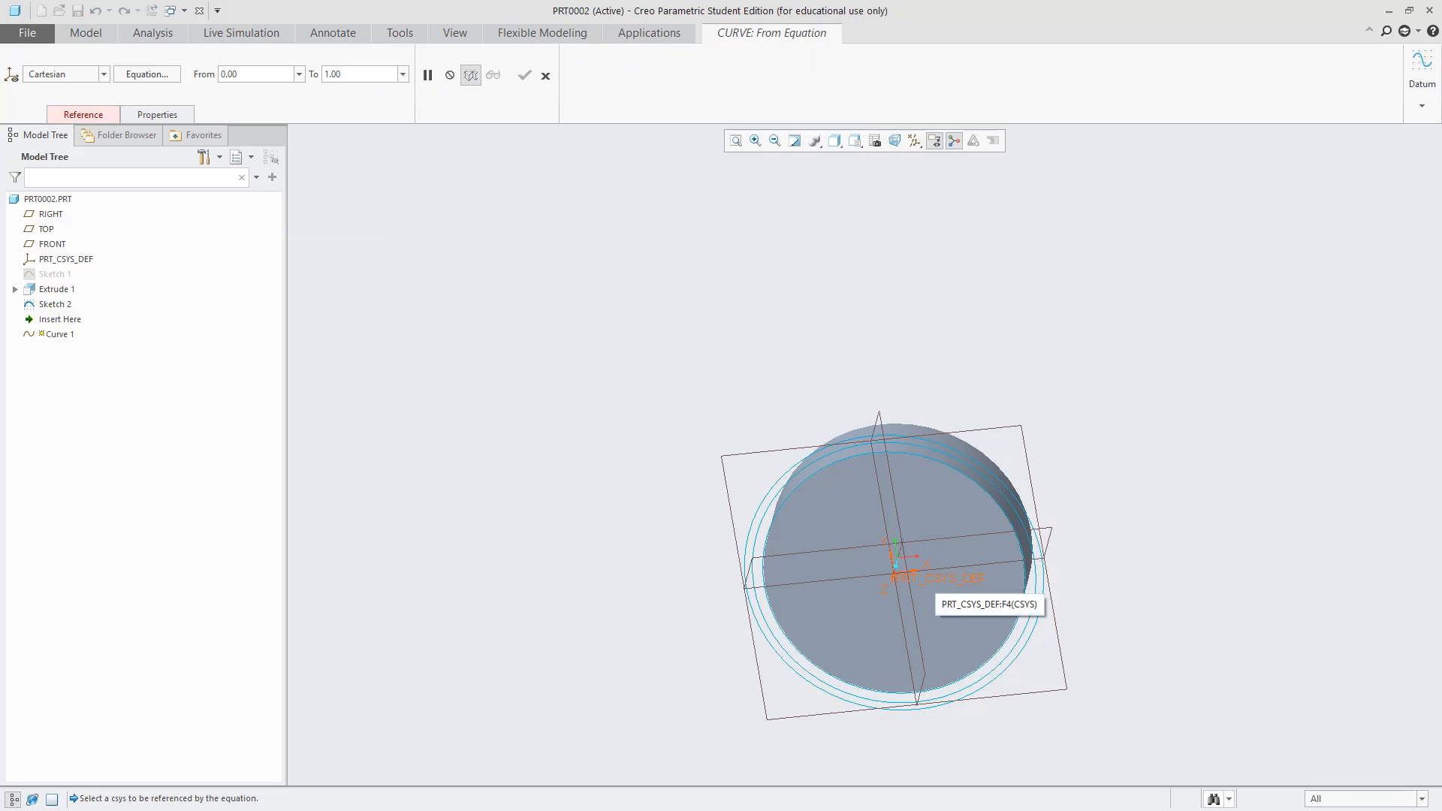
click(932, 585)
scroll(947, 601, up, 3)
scroll(946, 601, down, 5)
scroll(945, 604, up, 2)
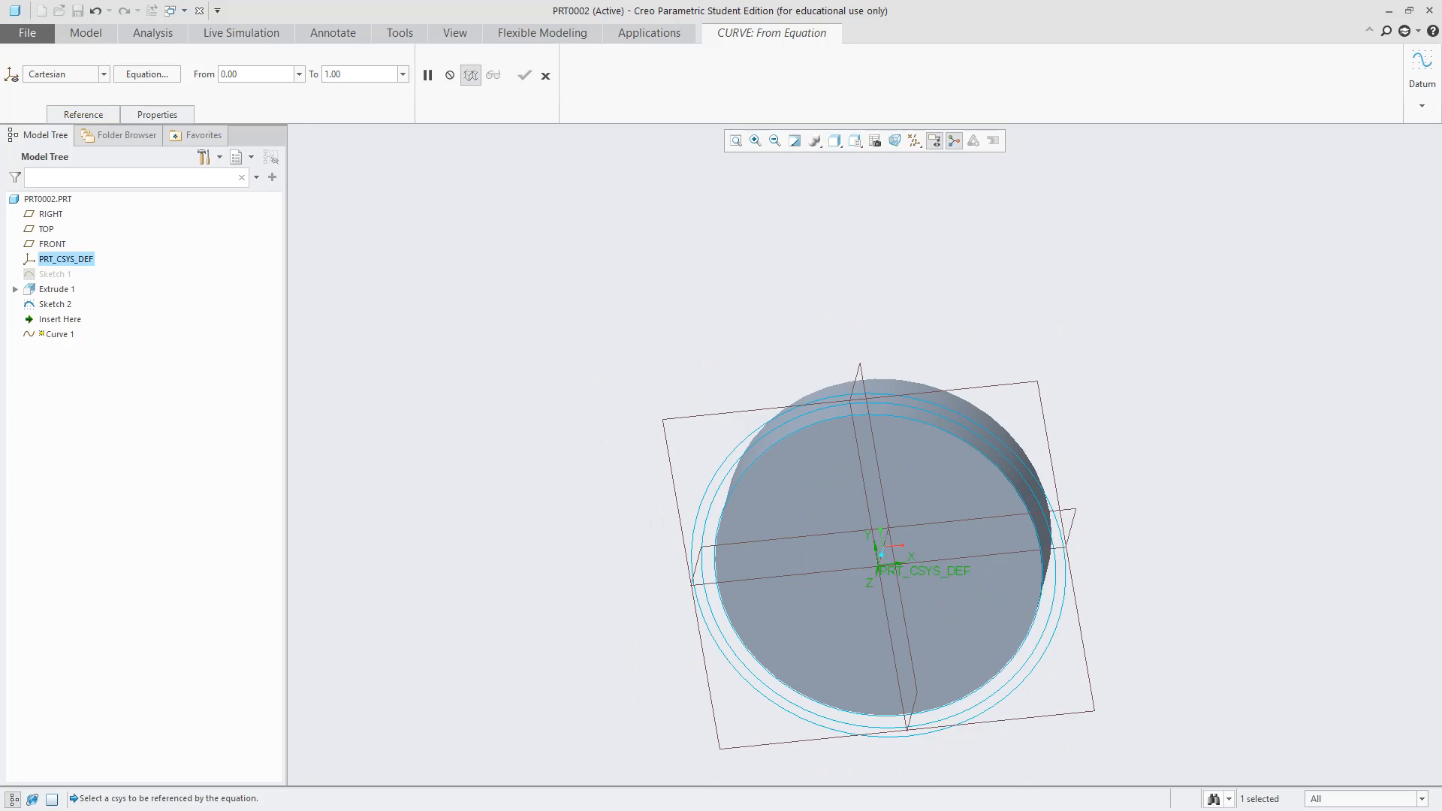
Copy the curve equations, from base_radius to z = 0, out of the gear equations file in Notepad into Creo's curve equation editor
click(146, 74)
key(alt+Tab)
key(alt+Tab)
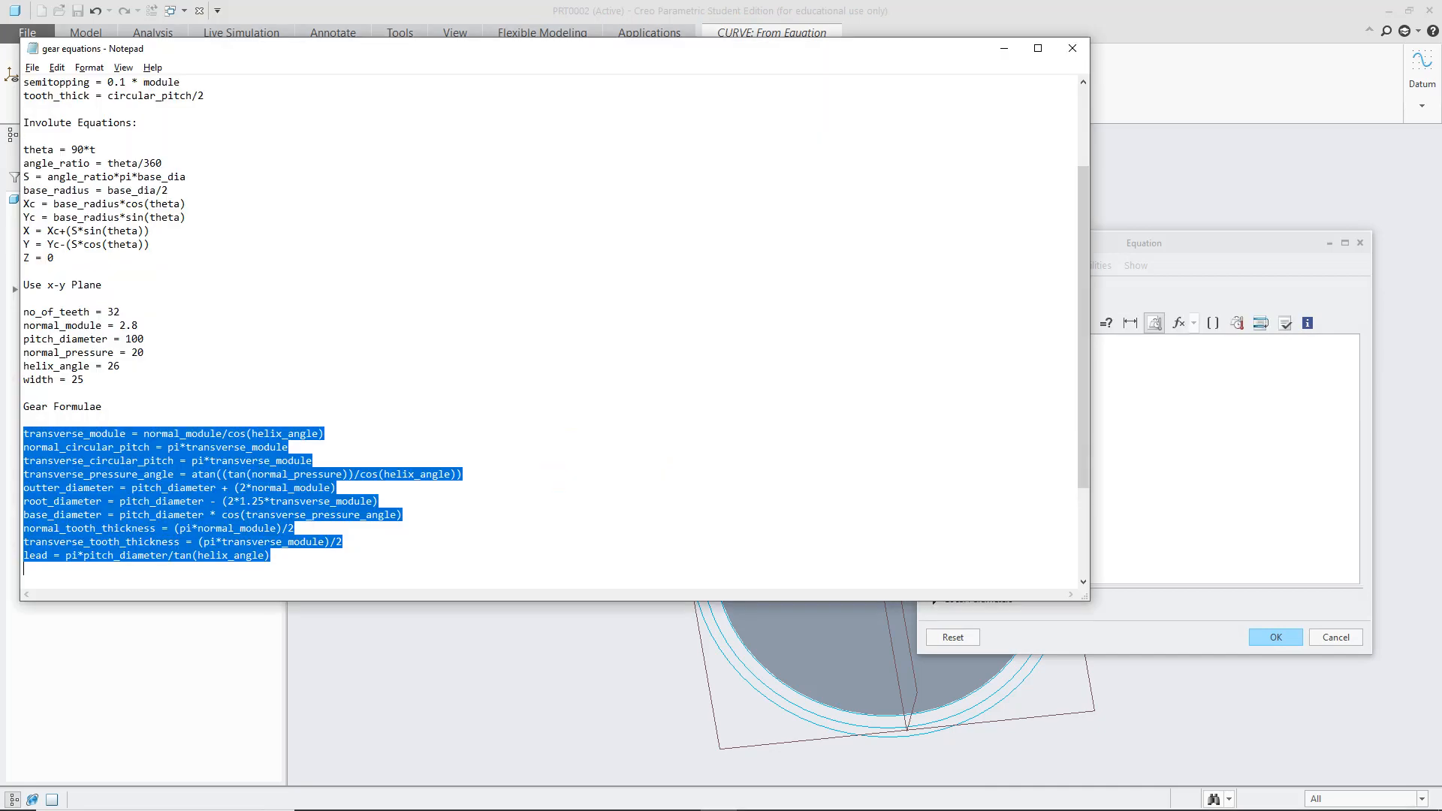
scroll(548, 330, down, 3)
drag(54, 556, 23, 460)
key(ctrl+c)
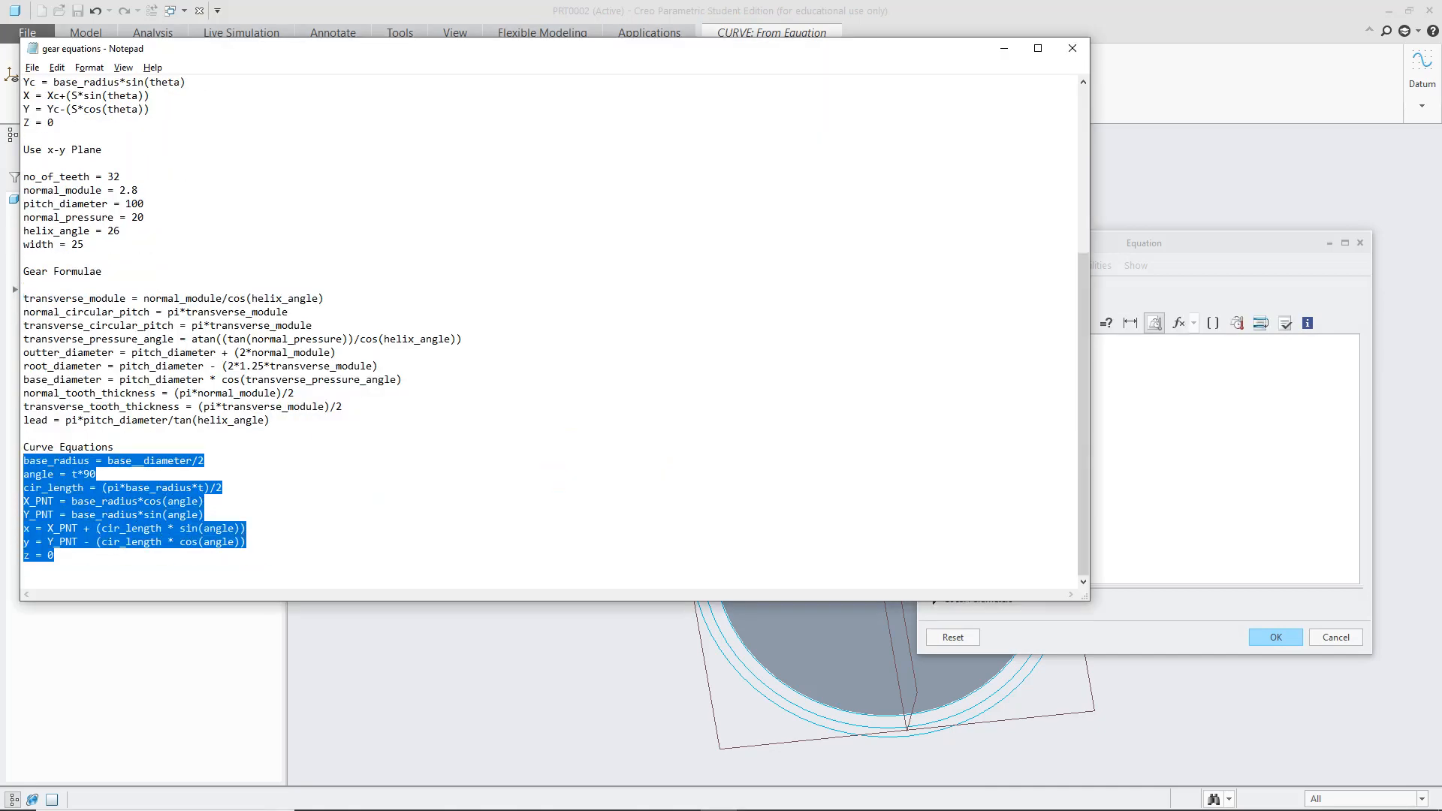
key(alt+Tab)
key(ctrl+v)
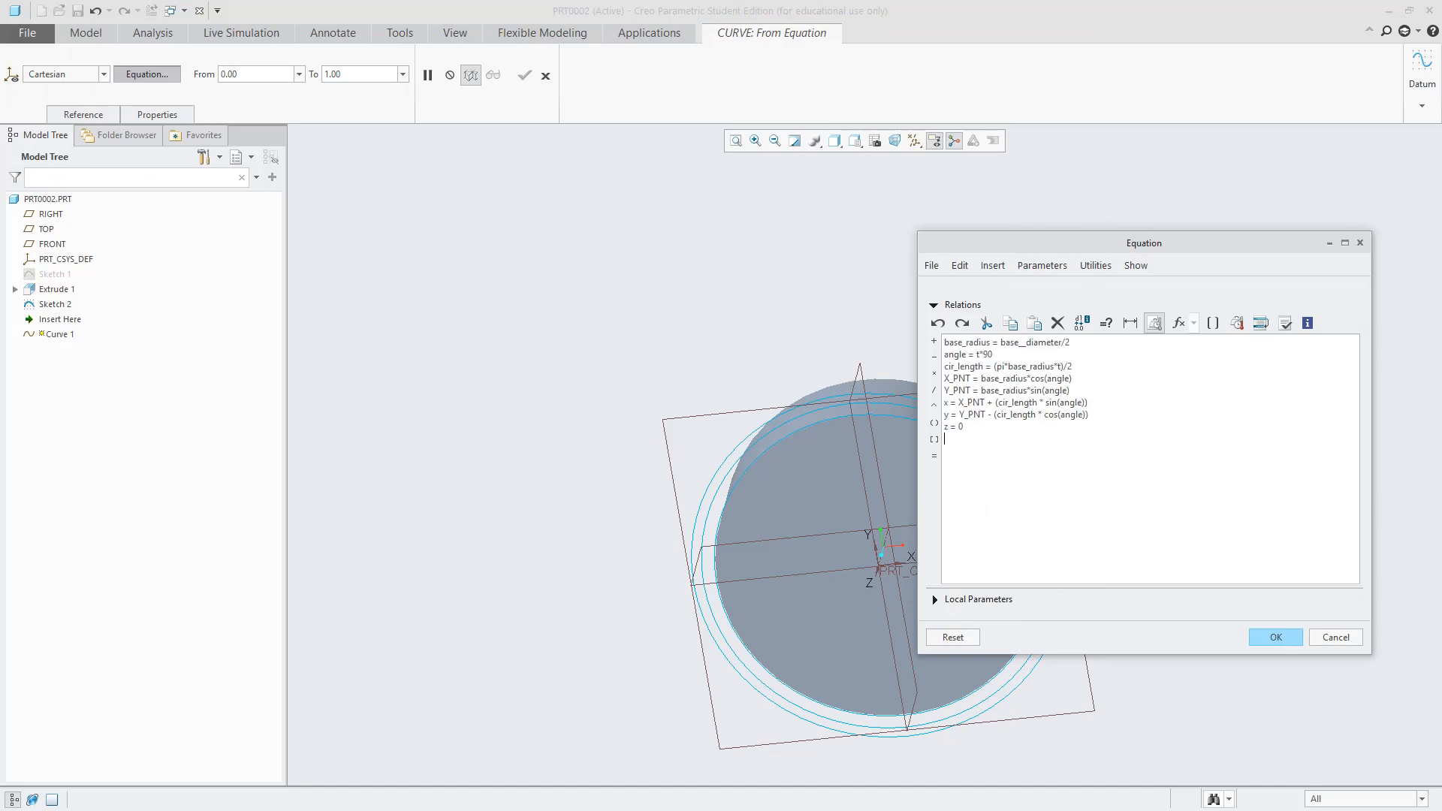
Verify the curve relations, correct the first line to base_radius = base_diameter/2, verify them again and accept the equation
click(1285, 324)
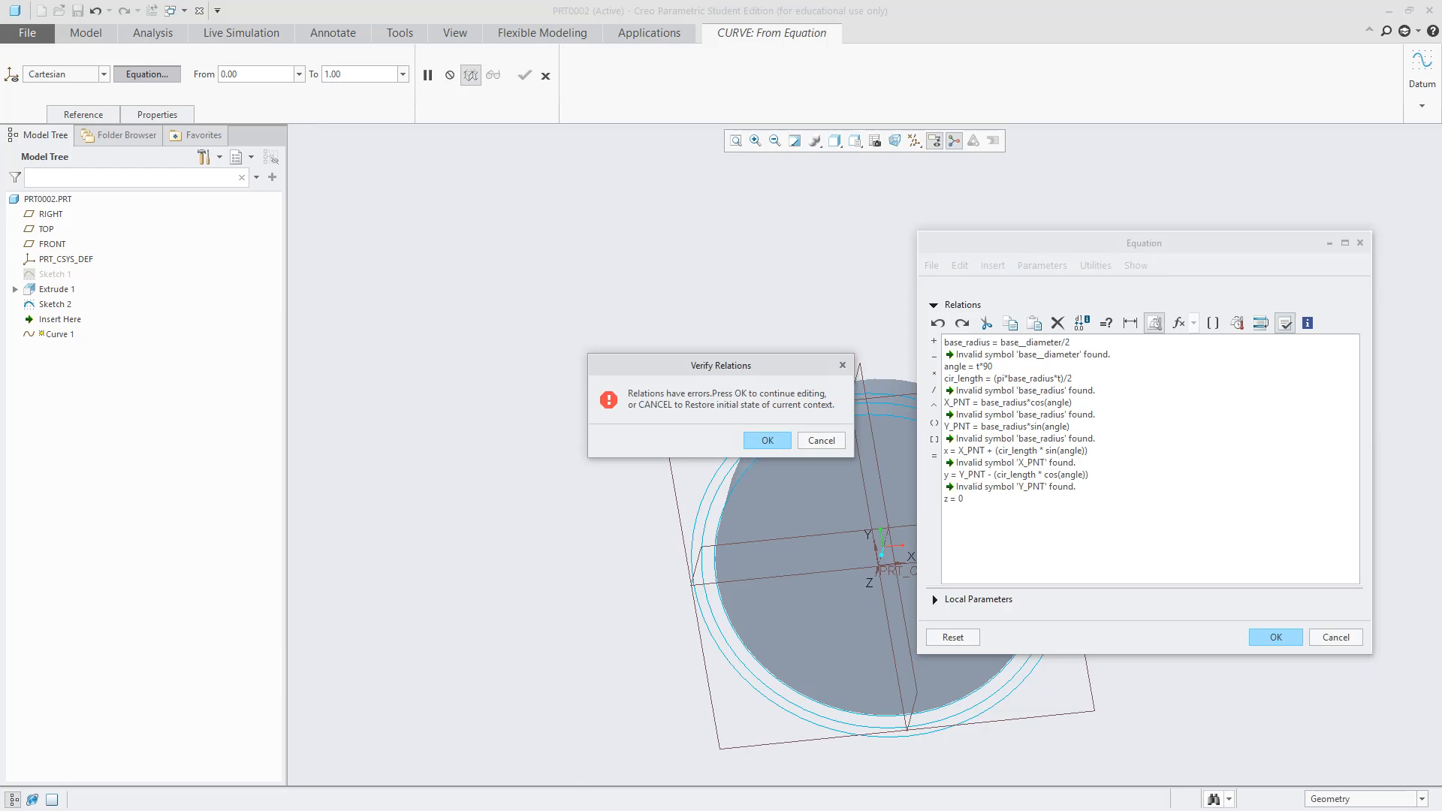
key(Return)
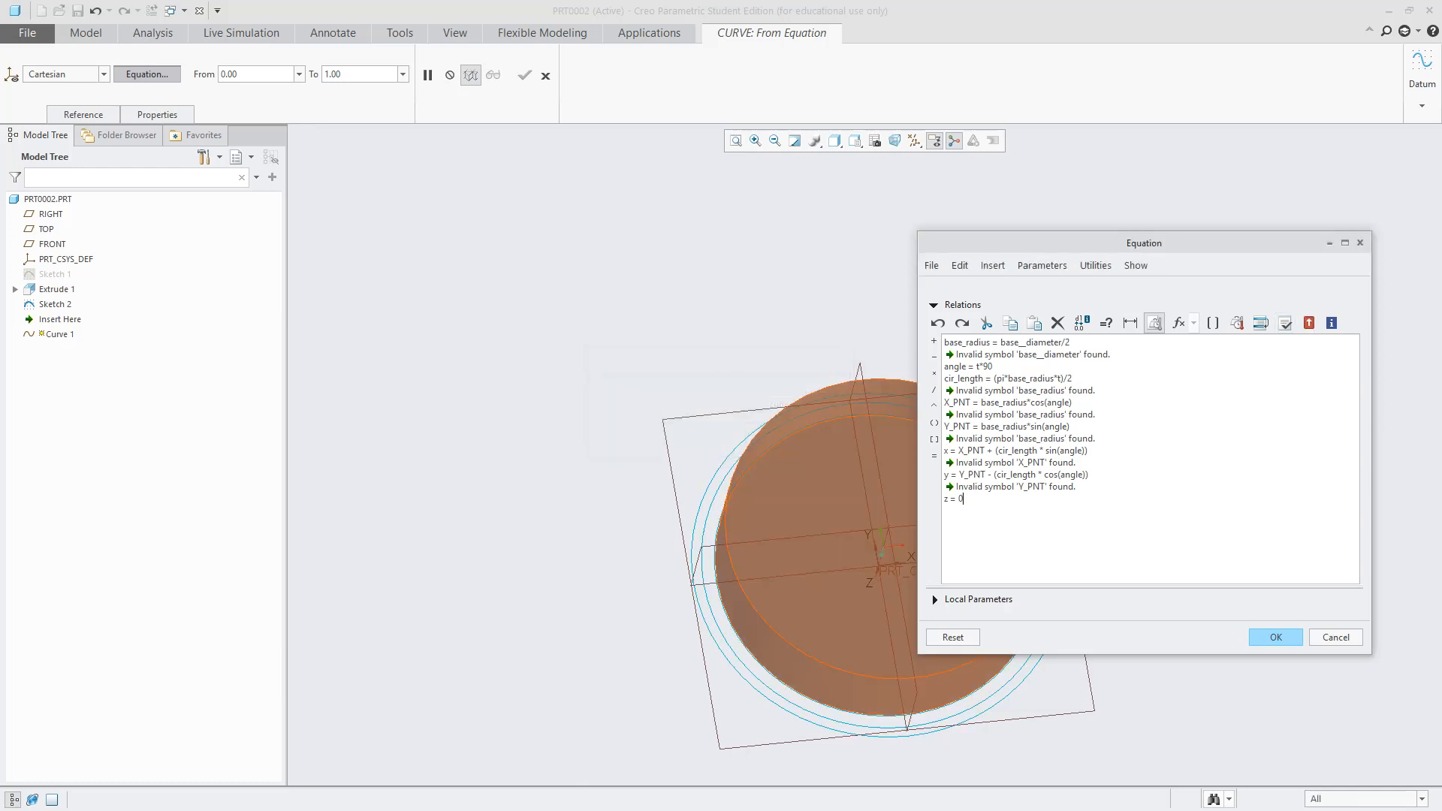
key(BackSpace)
click(1285, 323)
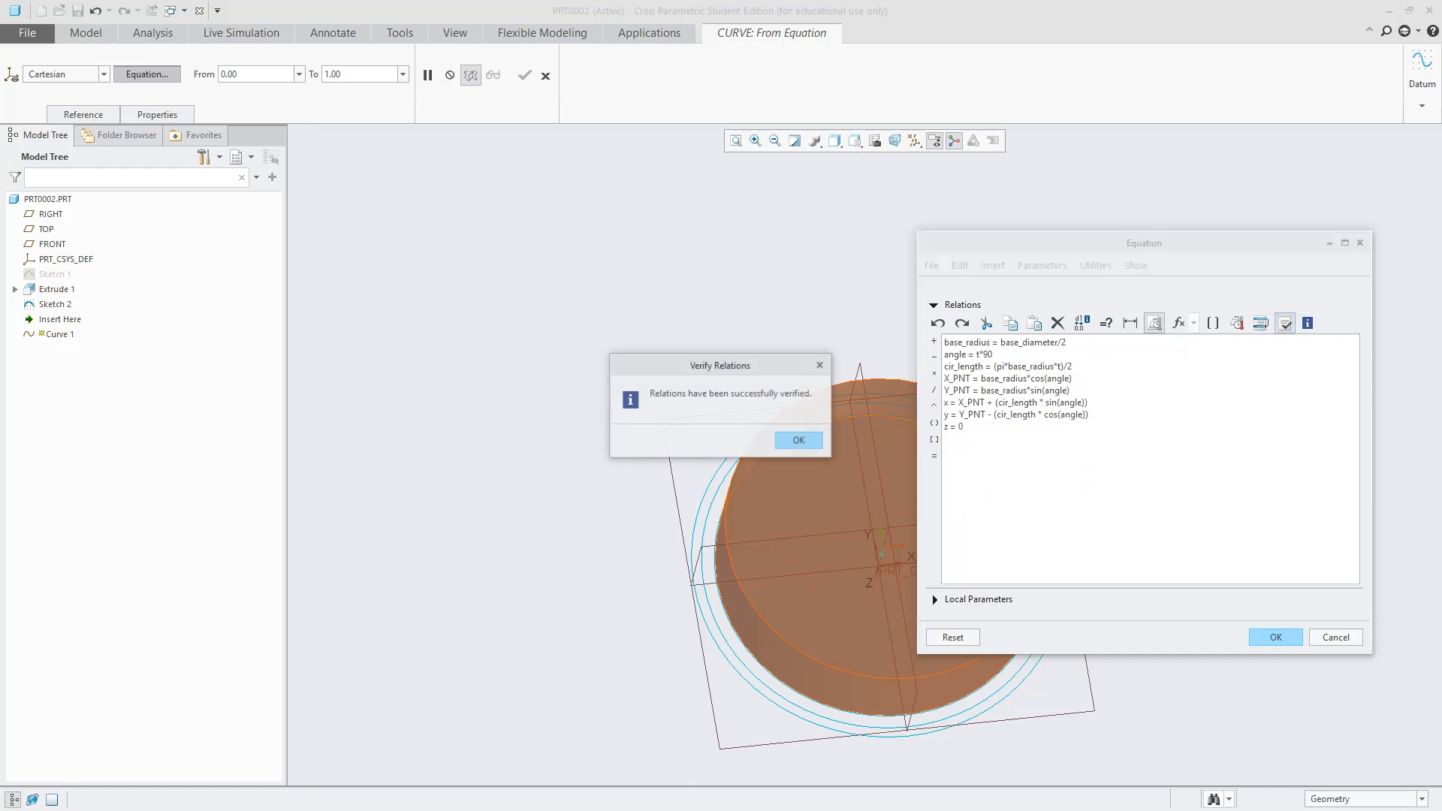
key(Return)
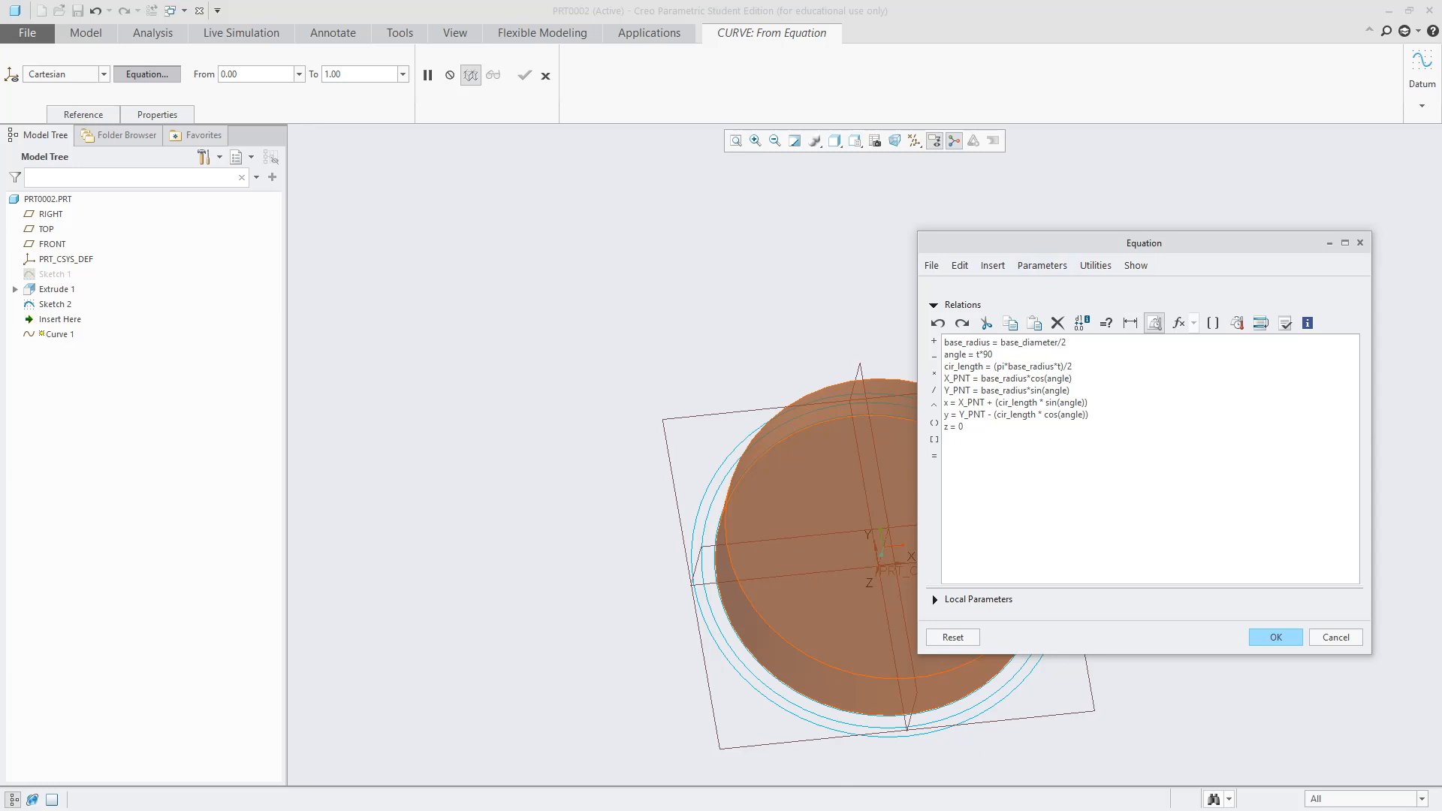
click(1276, 637)
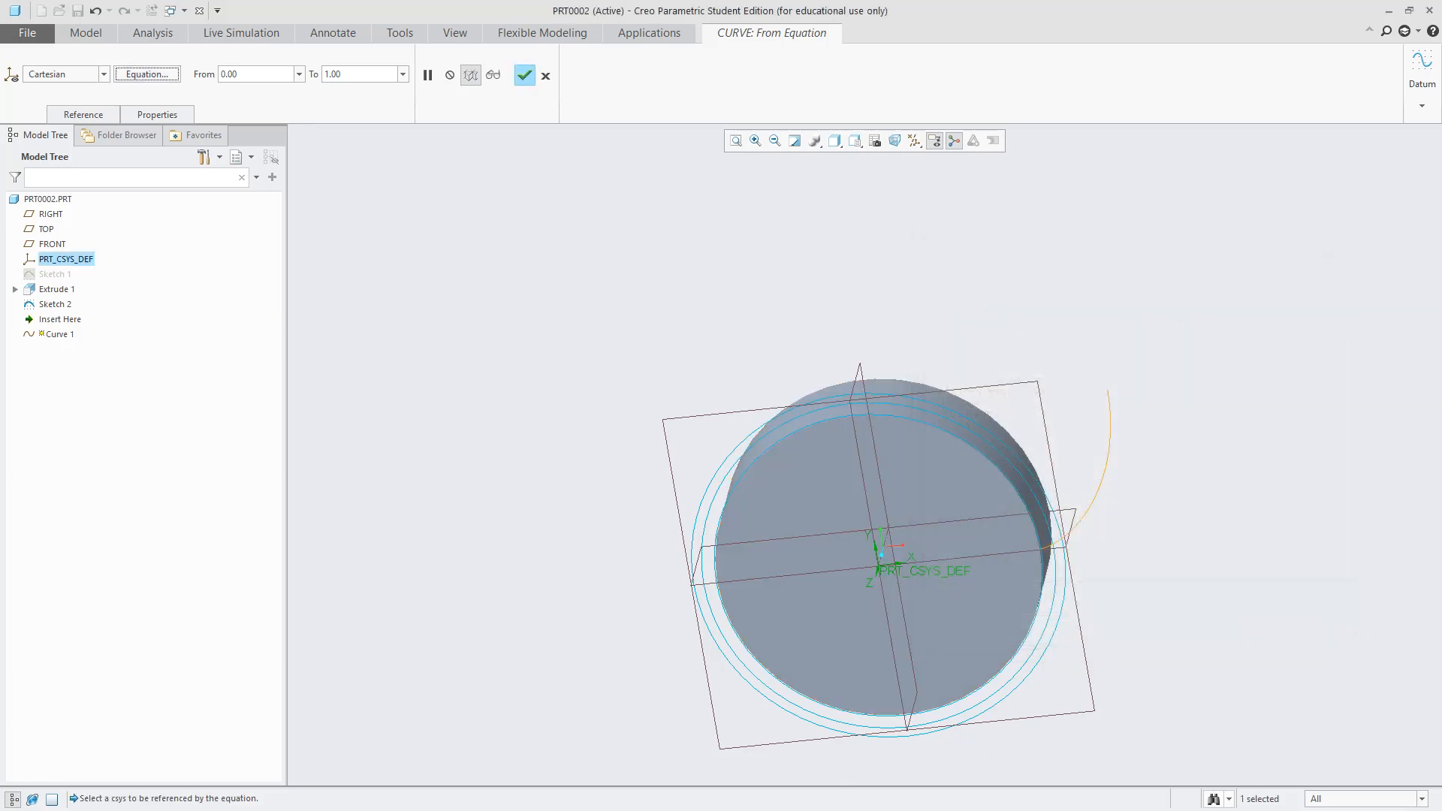
Check the involute curve preview beside the cylinder and complete the curve feature
scroll(1190, 606, down, 2)
middle_drag(969, 496, 945, 434)
scroll(944, 435, up, 7)
scroll(945, 432, down, 5)
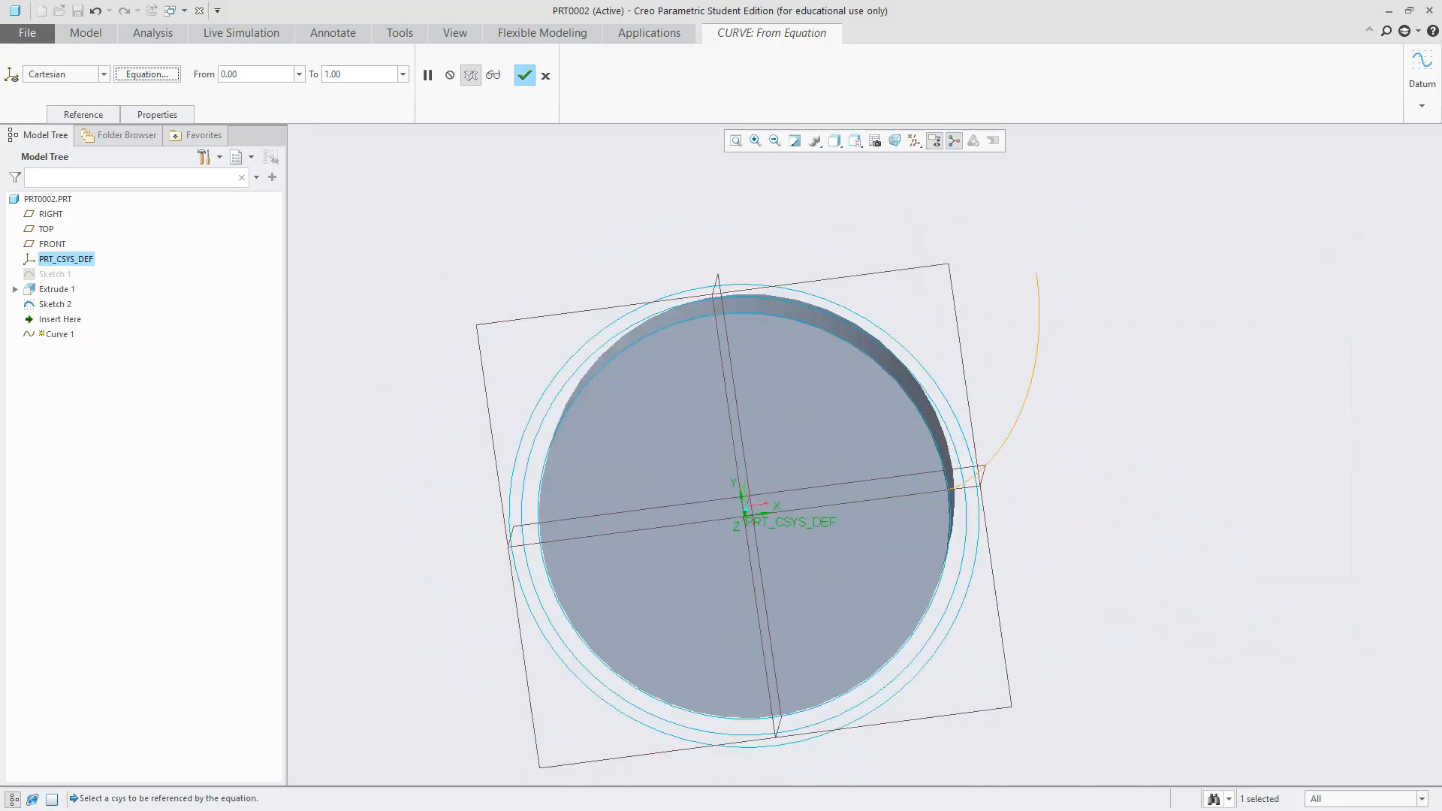
click(525, 75)
scroll(782, 304, up, 3)
scroll(841, 403, down, 4)
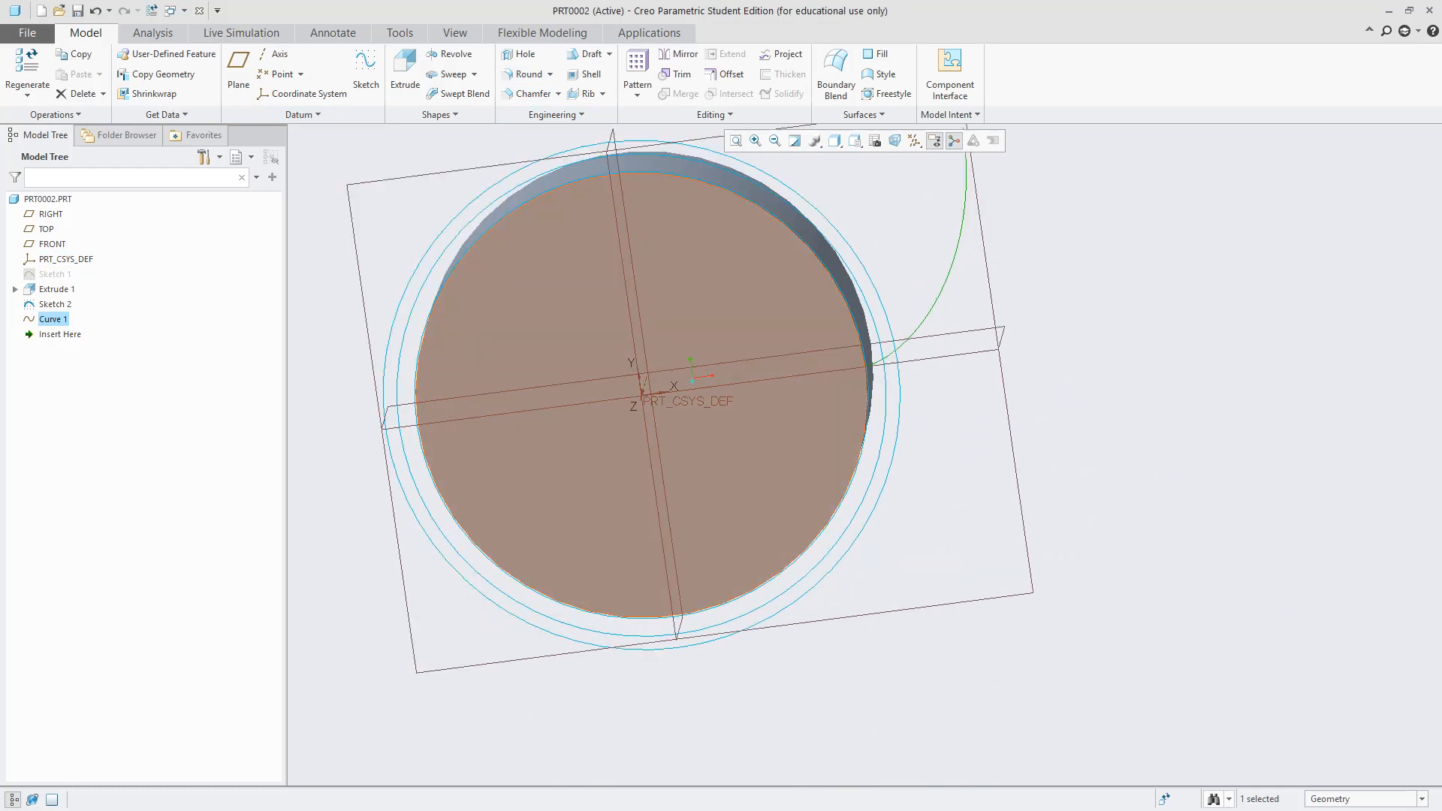
Start a sketch on the cylinder's front end face and orient it to the 2D sketch view
click(714, 263)
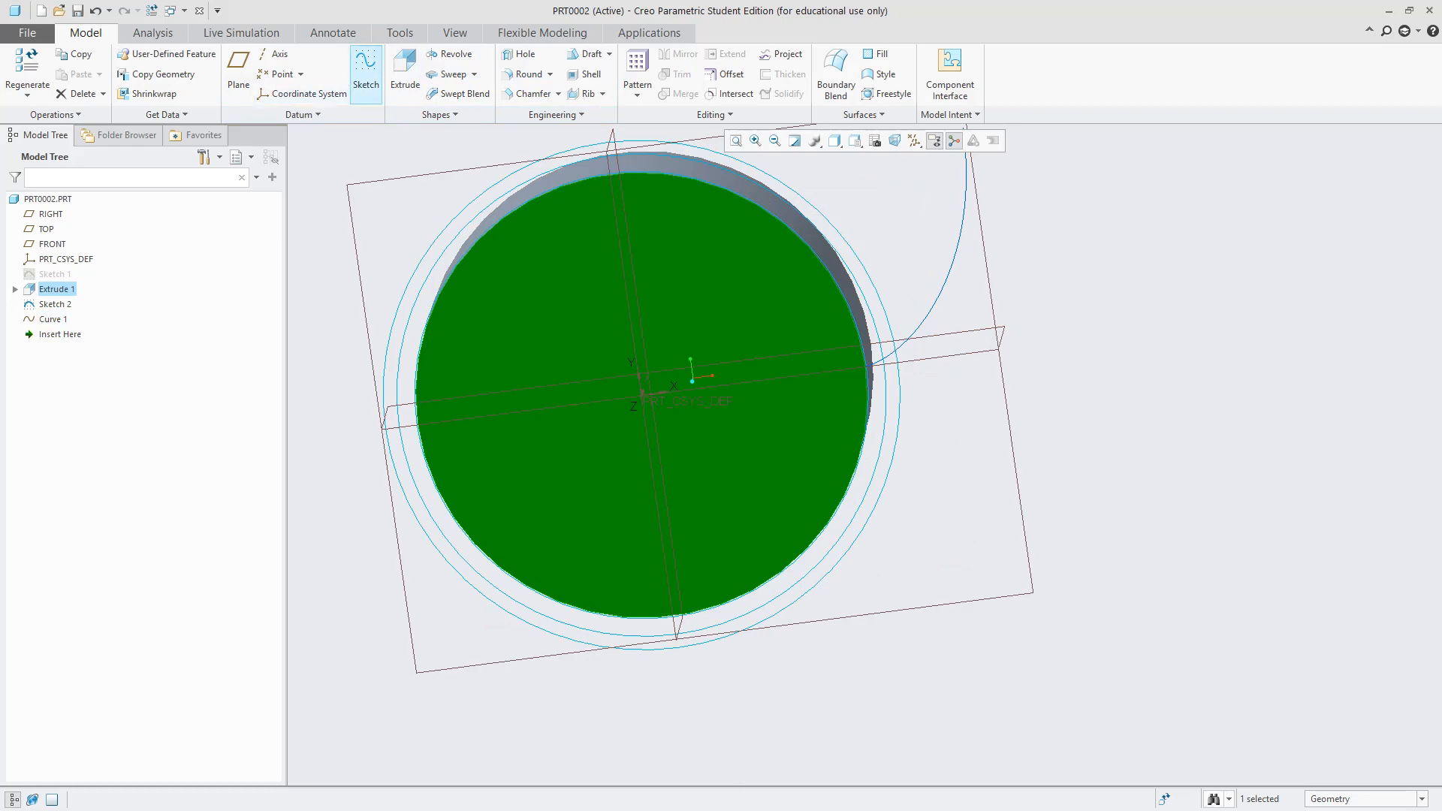
click(366, 74)
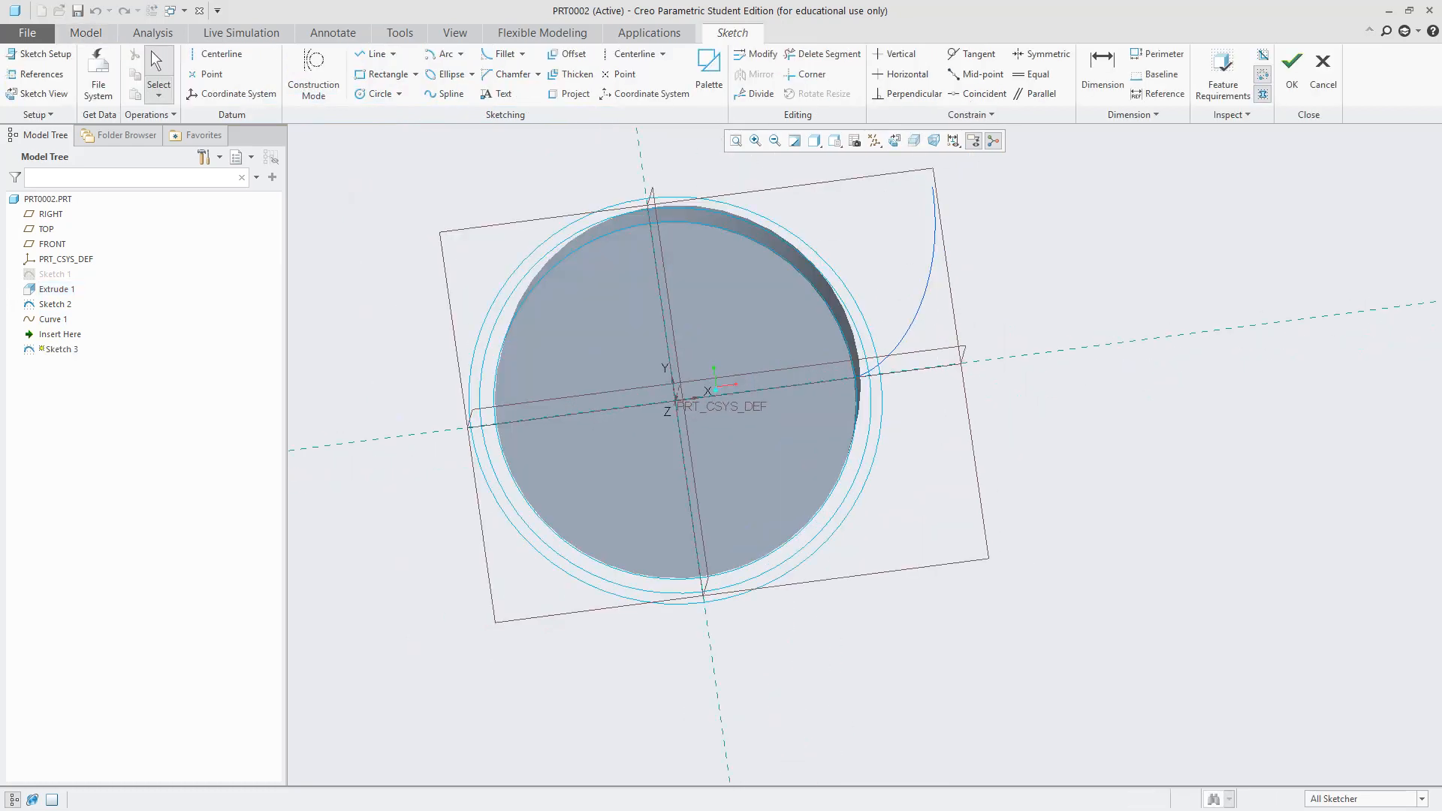
click(894, 140)
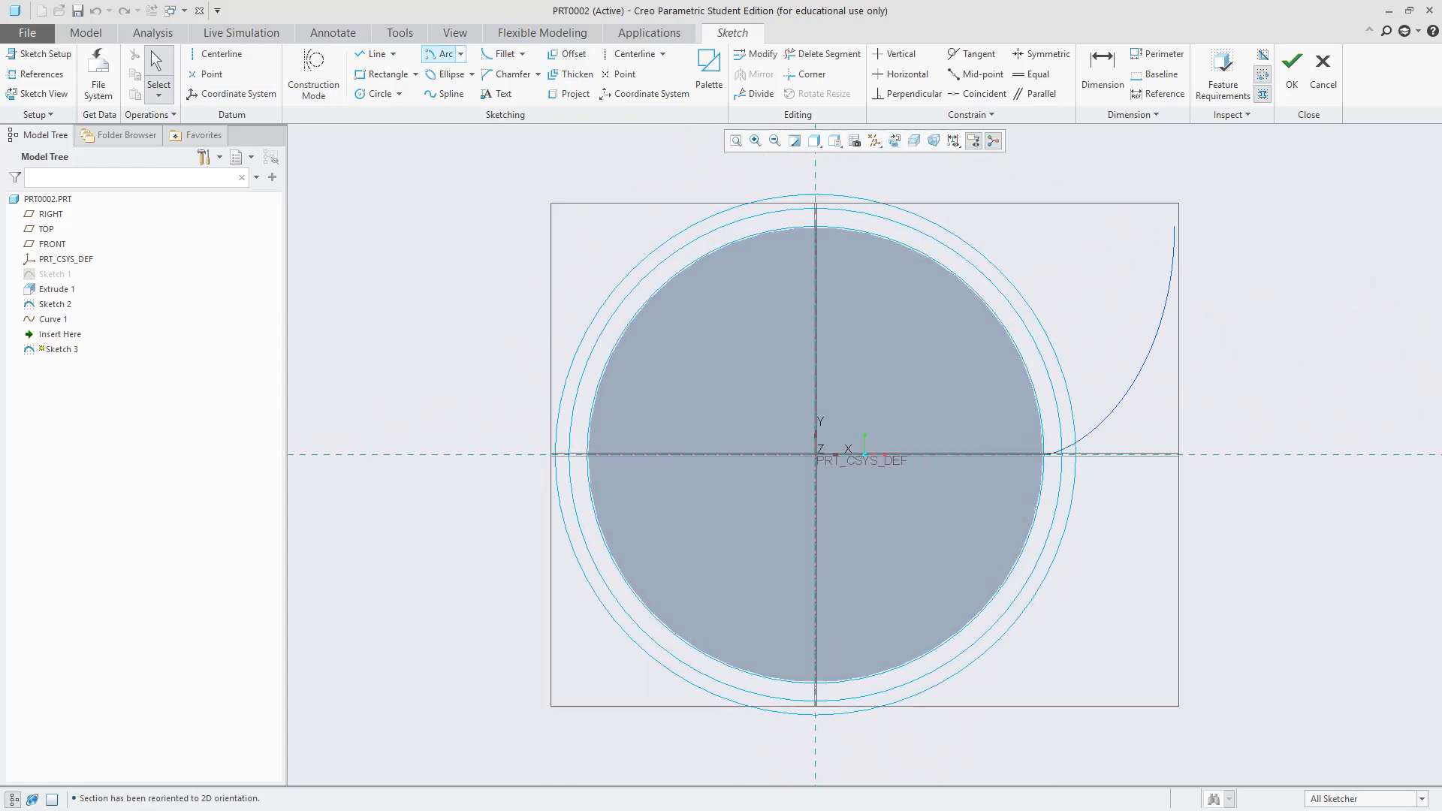
click(441, 54)
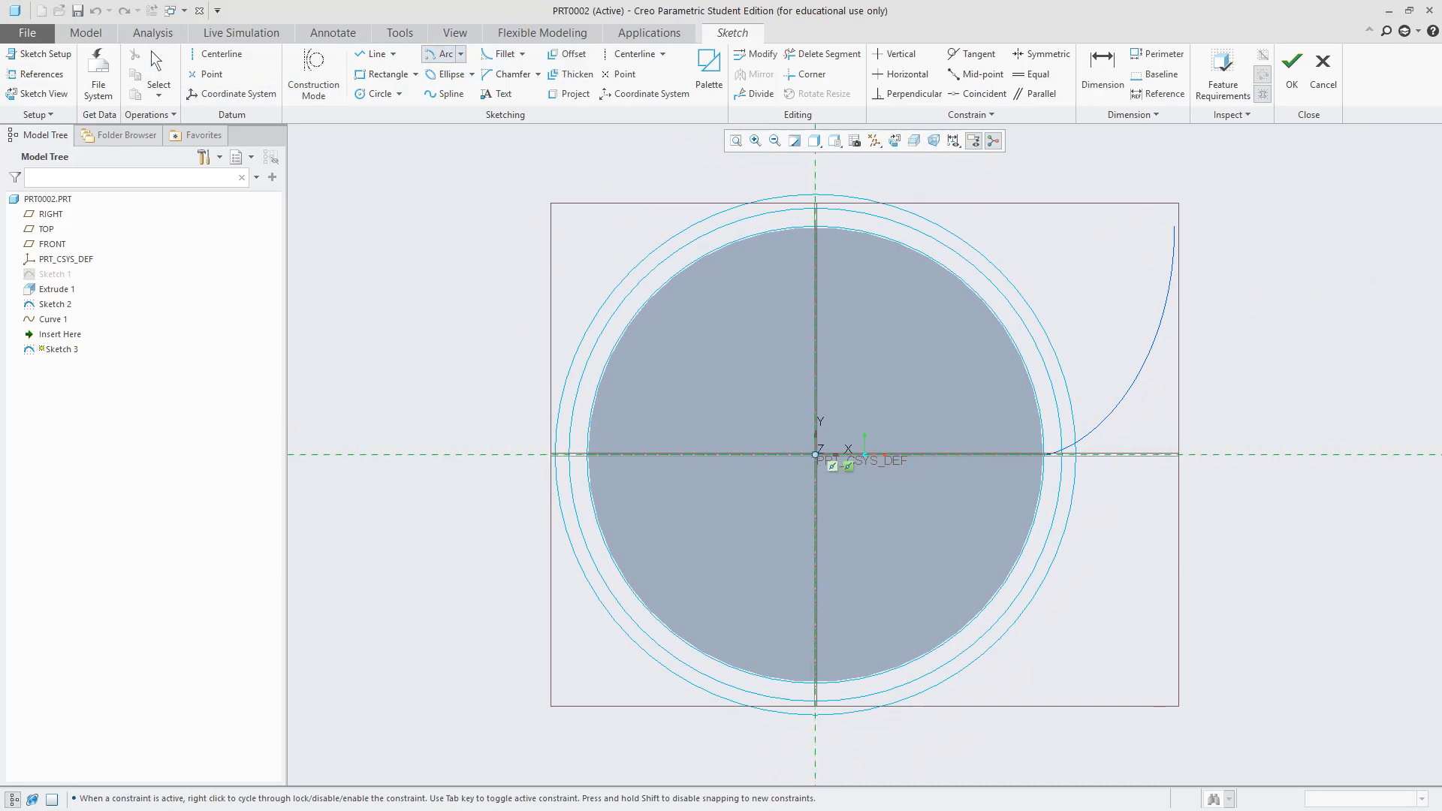
scroll(902, 473, up, 3)
scroll(949, 479, down, 5)
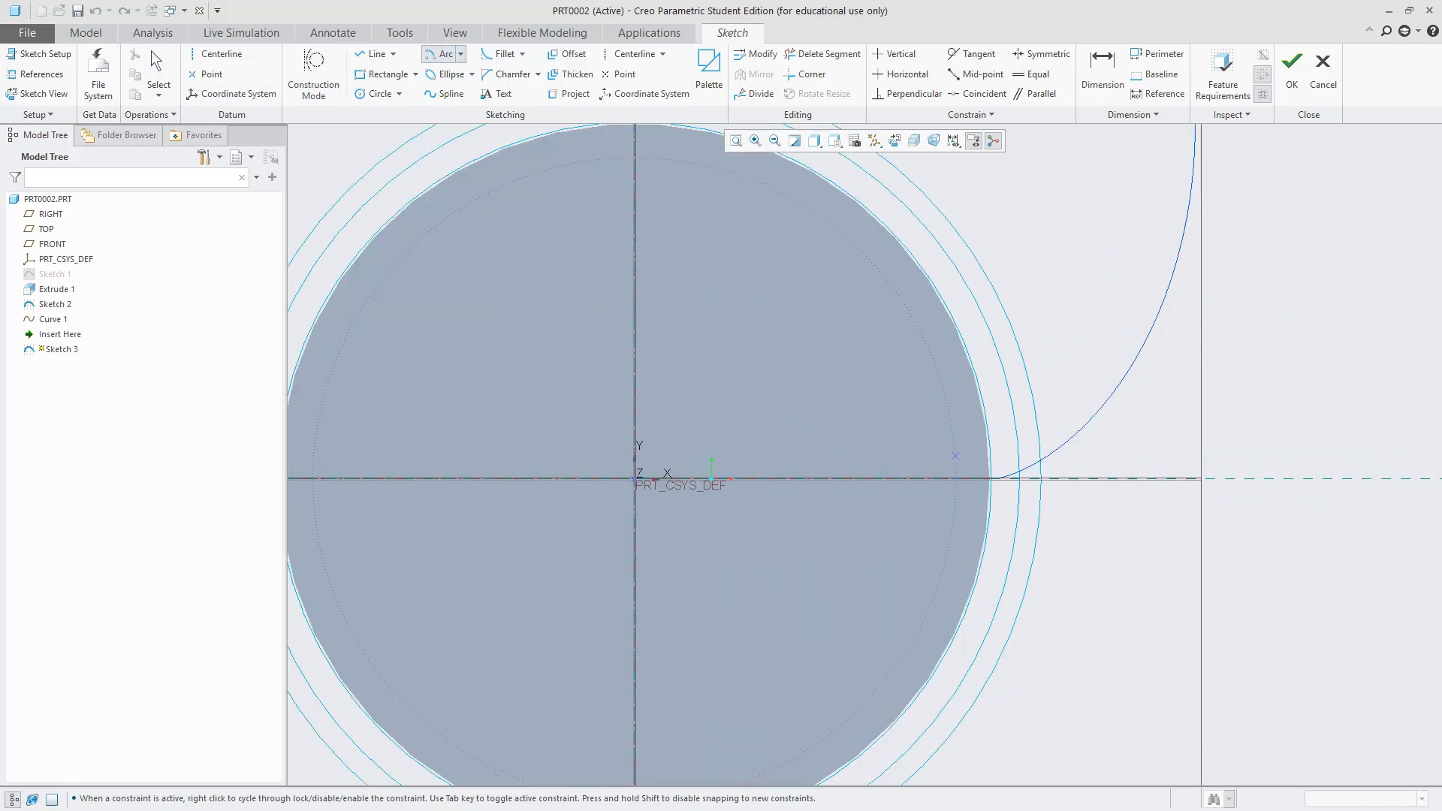
scroll(954, 484, down, 2)
scroll(769, 366, up, 6)
scroll(843, 409, down, 1)
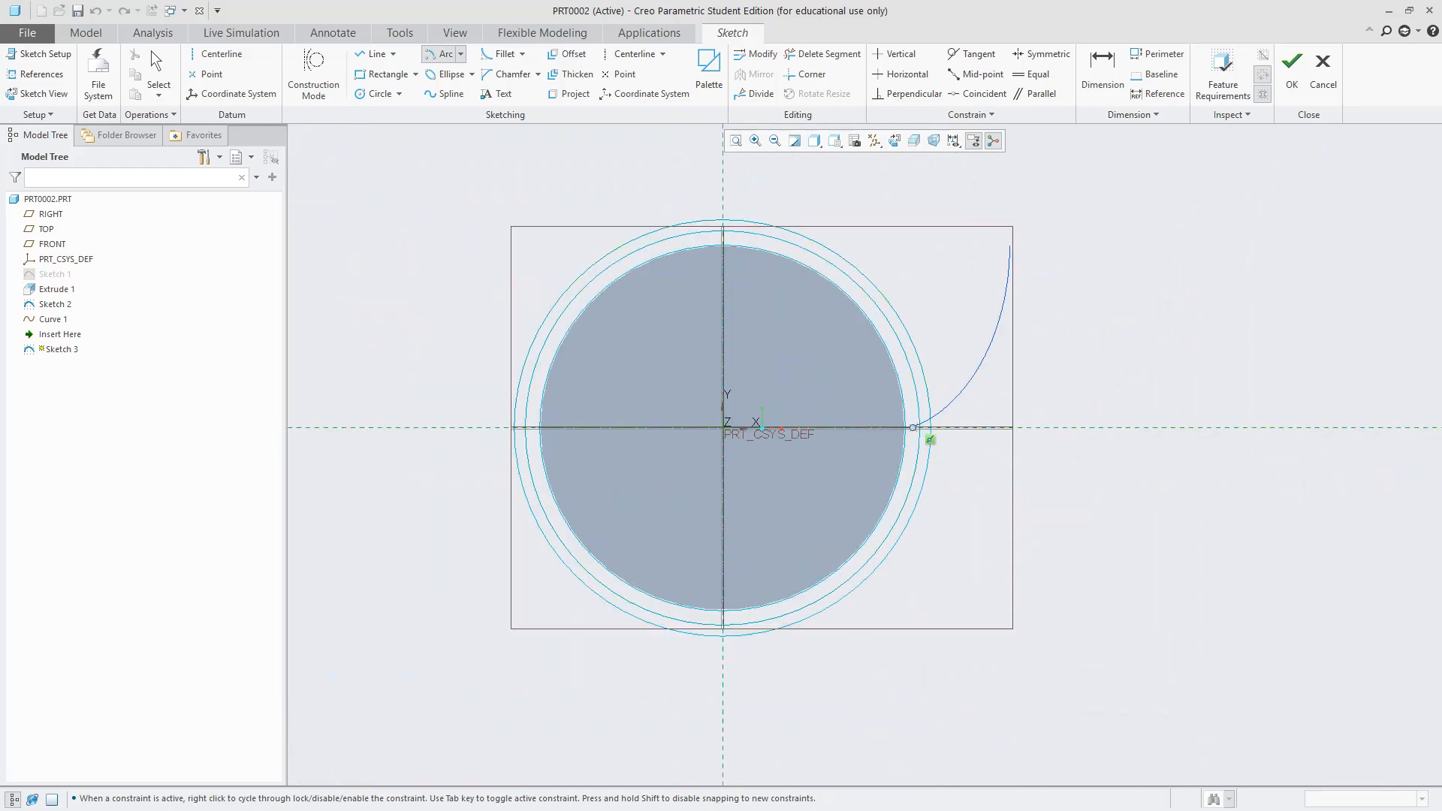
click(930, 439)
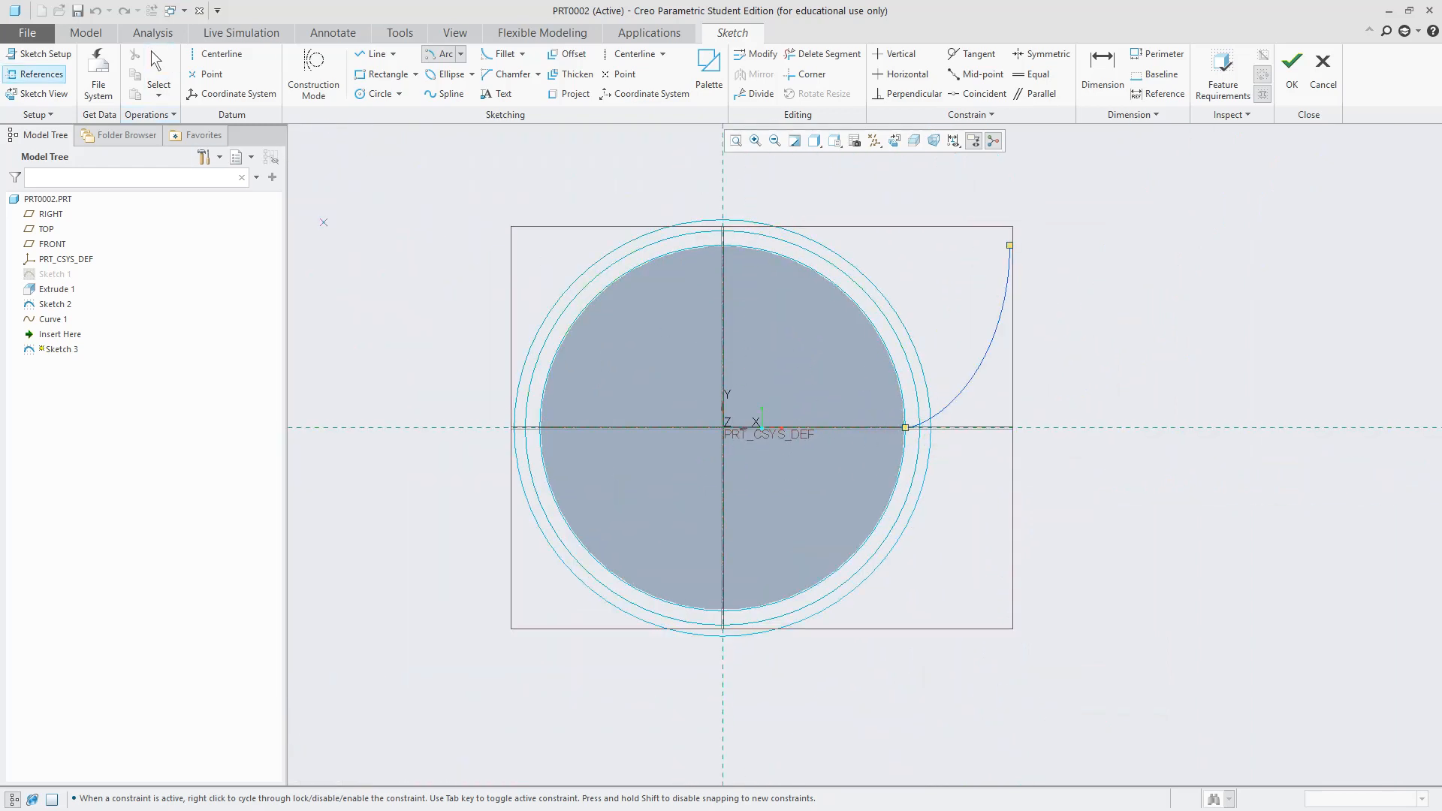
Add the involute curve and the middle (pitch) circle as sketch references and solve them
click(34, 74)
scroll(496, 222, up, 6)
scroll(589, 263, down, 10)
scroll(985, 565, up, 6)
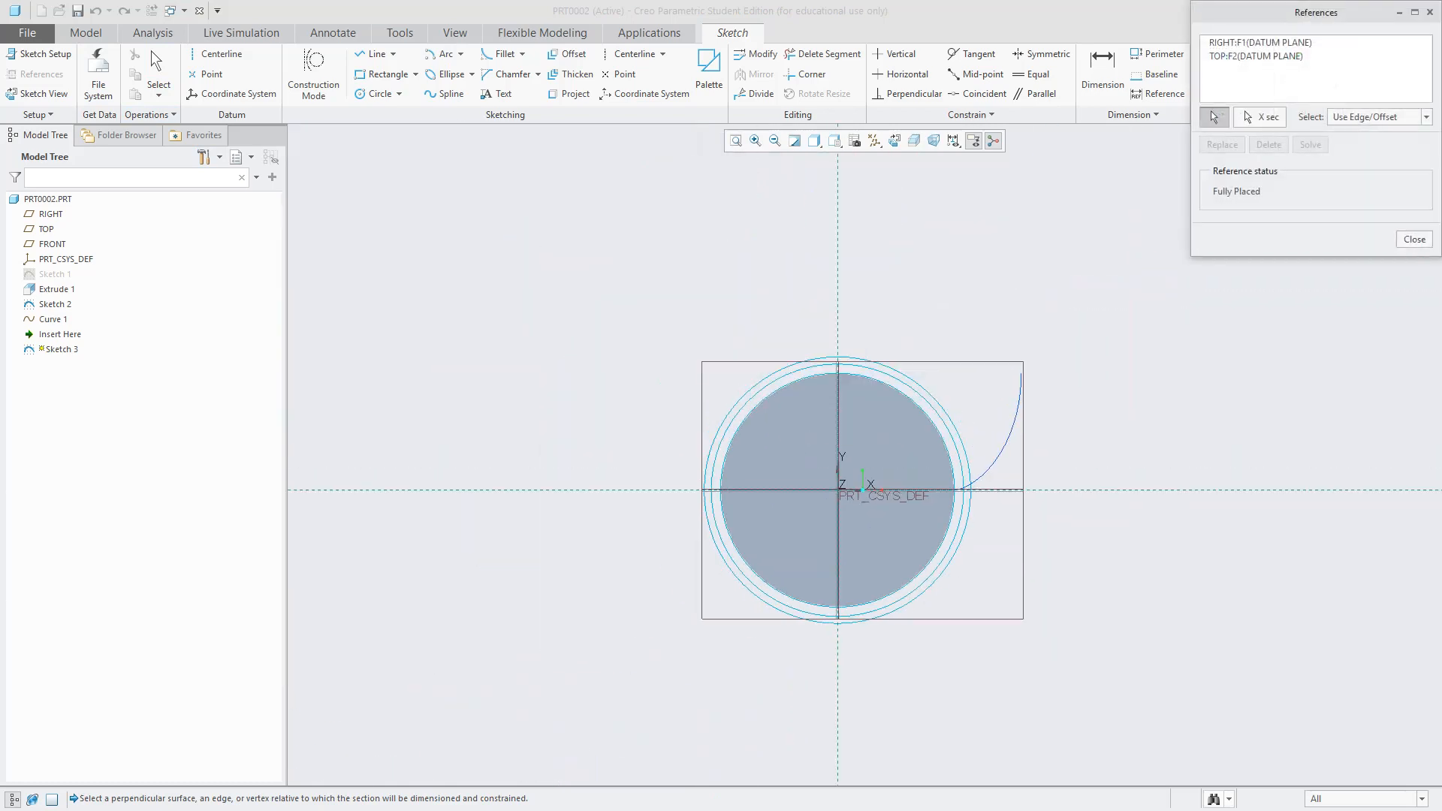
scroll(992, 406, down, 5)
click(999, 582)
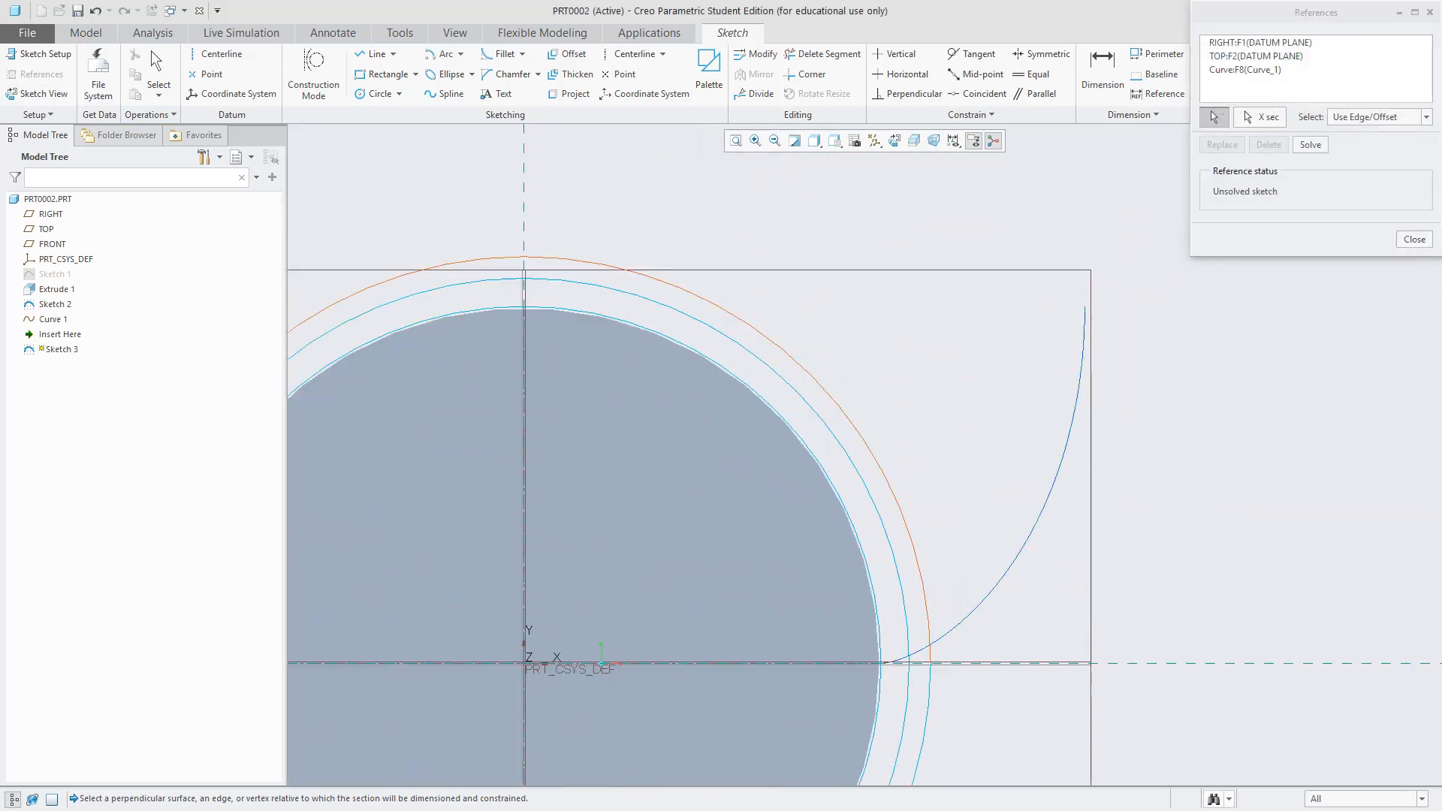
click(881, 519)
click(1311, 145)
click(1415, 239)
Draw an arc about 3.8 long along the pitch circle, starting at its intersection with the involute curve
click(442, 54)
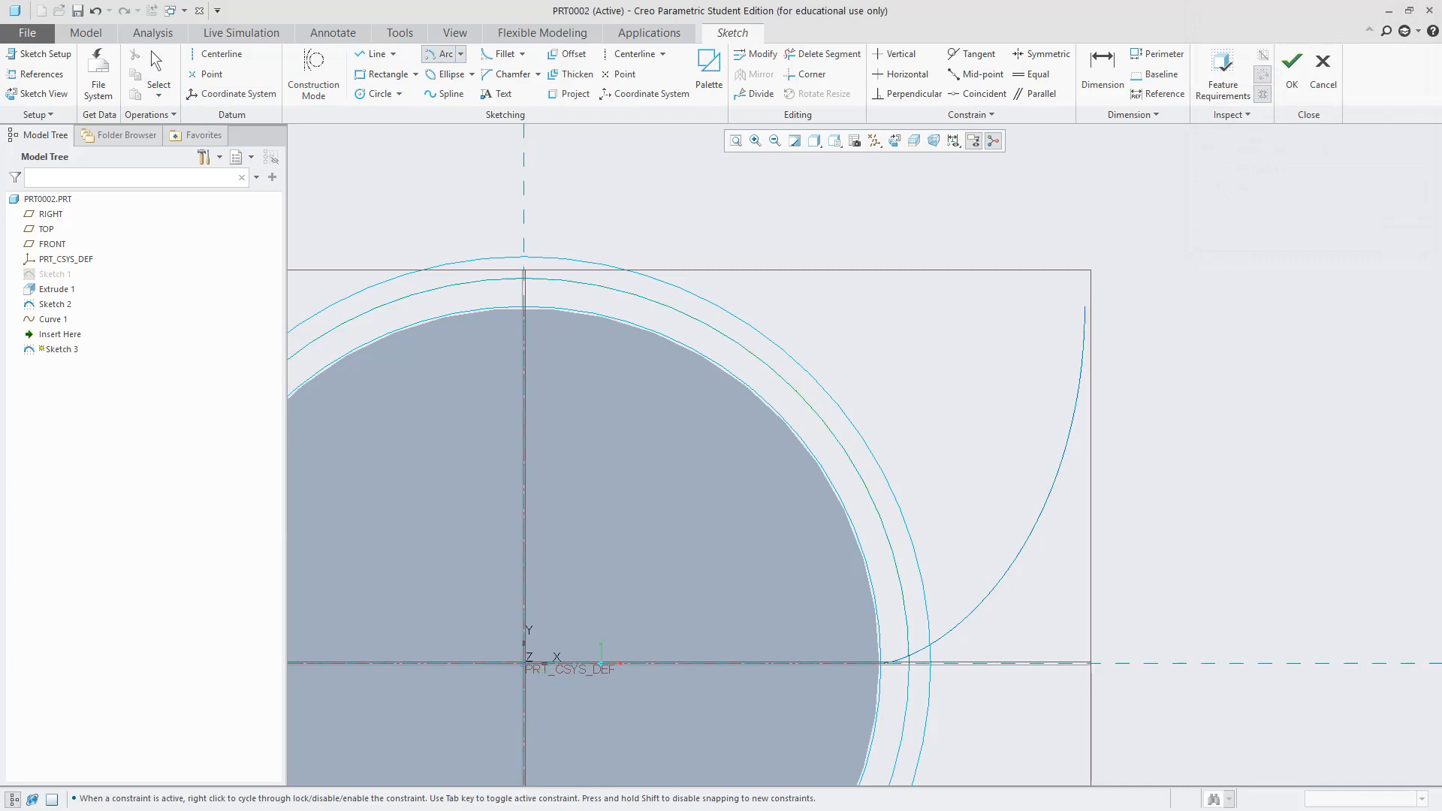
scroll(945, 652, down, 3)
scroll(943, 655, up, 5)
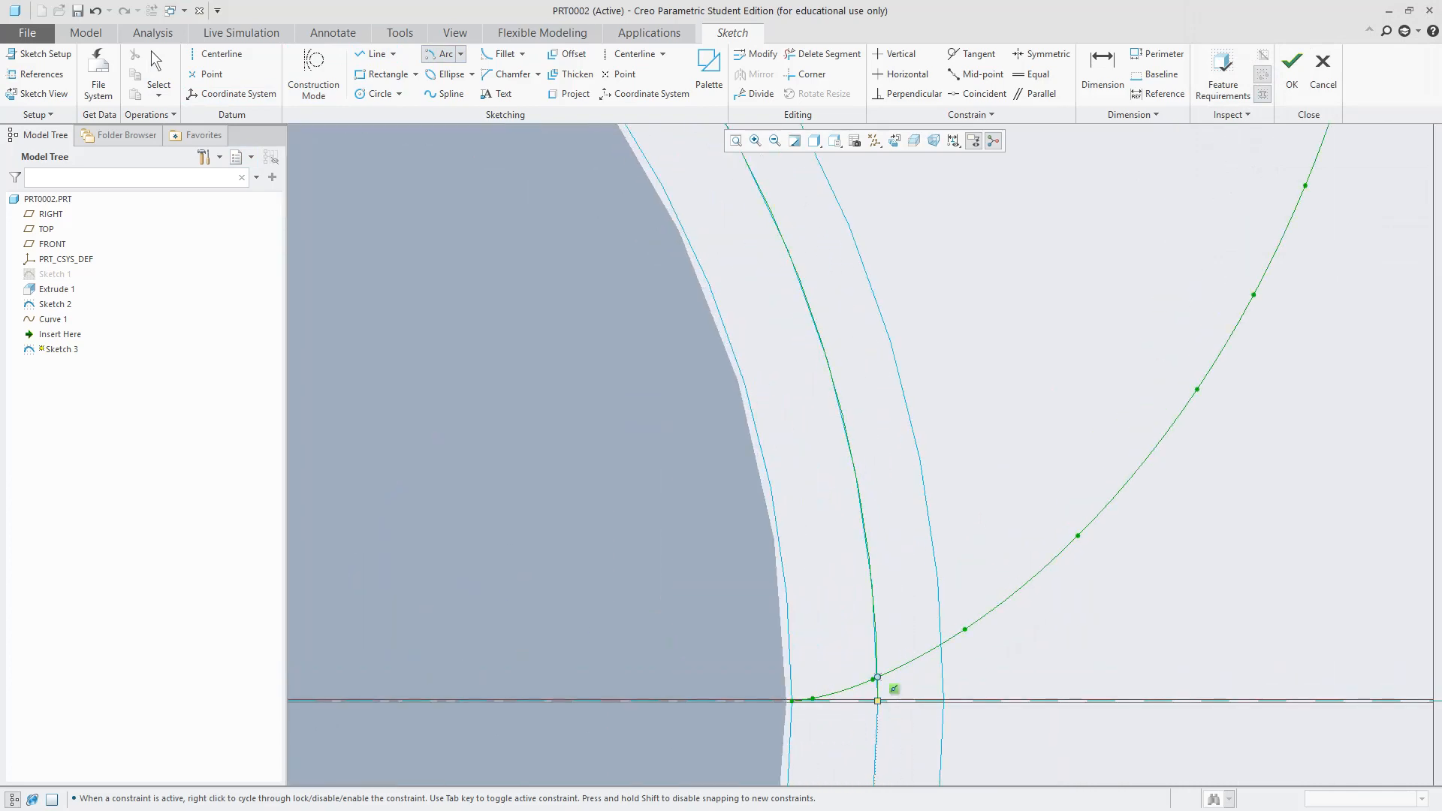
click(878, 701)
click(873, 599)
middle_click(873, 599)
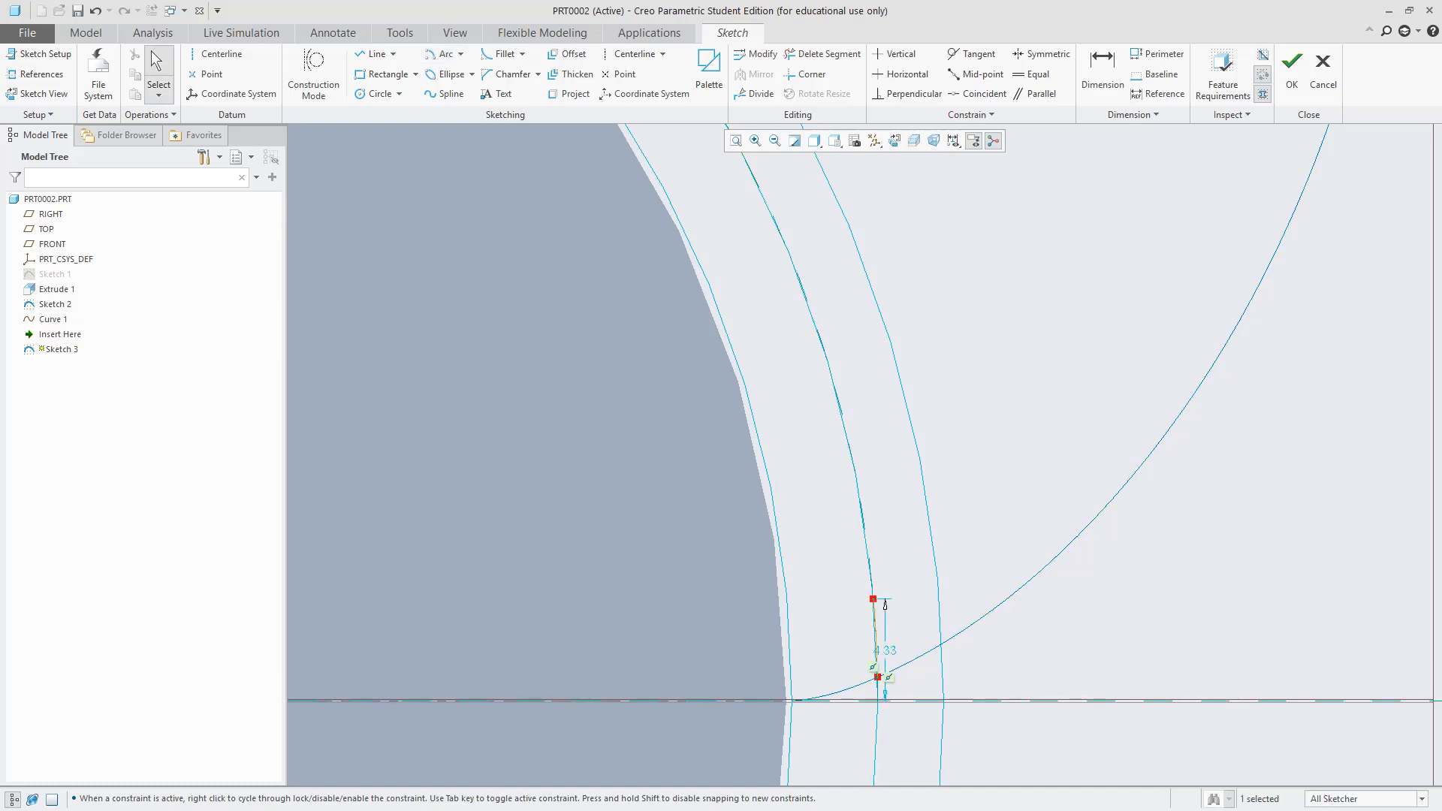
Dimension the arc length of the small arc on the pitch circle
scroll(857, 601, down, 1)
scroll(842, 612, up, 2)
scroll(883, 566, up, 8)
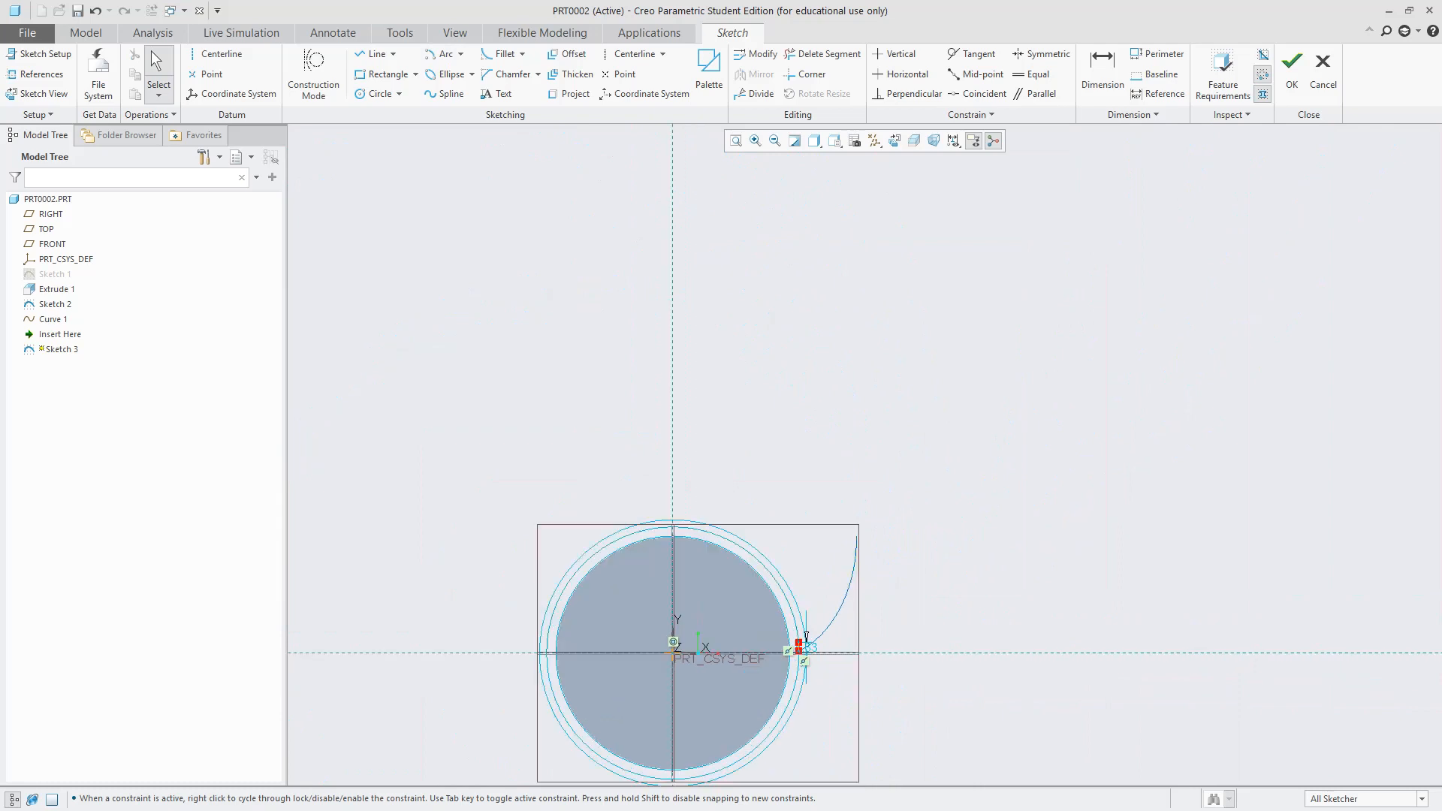
scroll(747, 694, down, 5)
key(d)
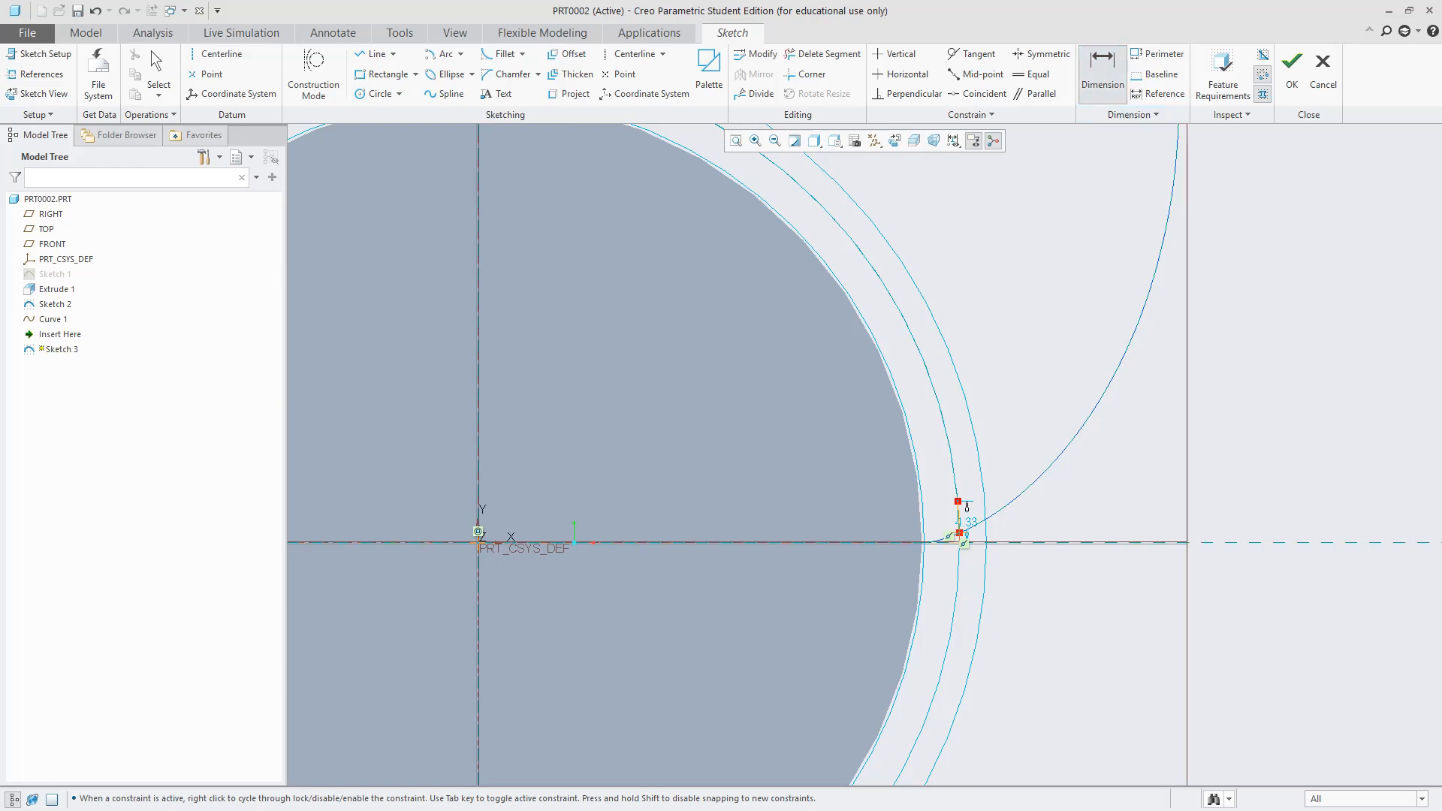
scroll(1010, 500, up, 4)
scroll(985, 517, down, 6)
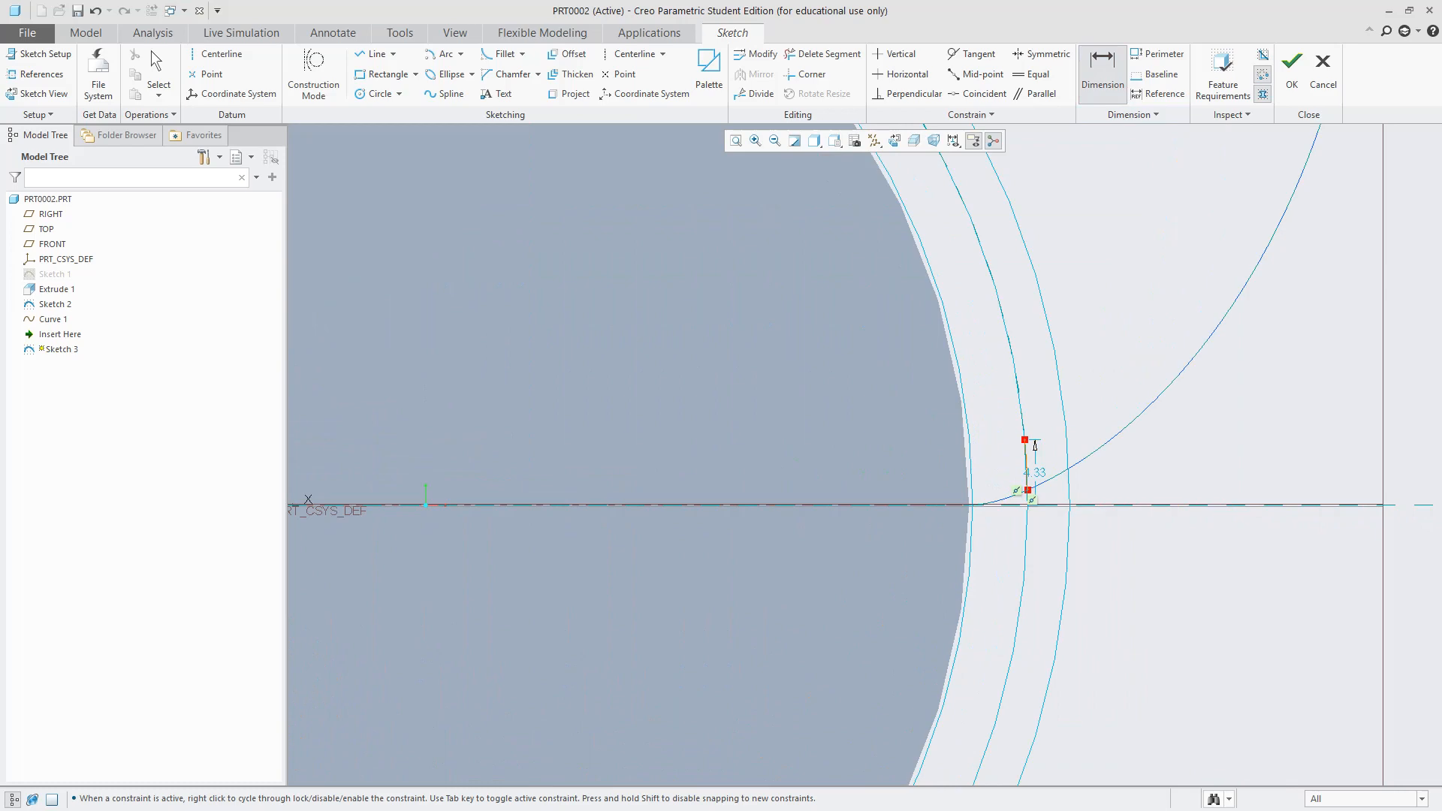
scroll(1026, 445, up, 4)
scroll(999, 490, down, 2)
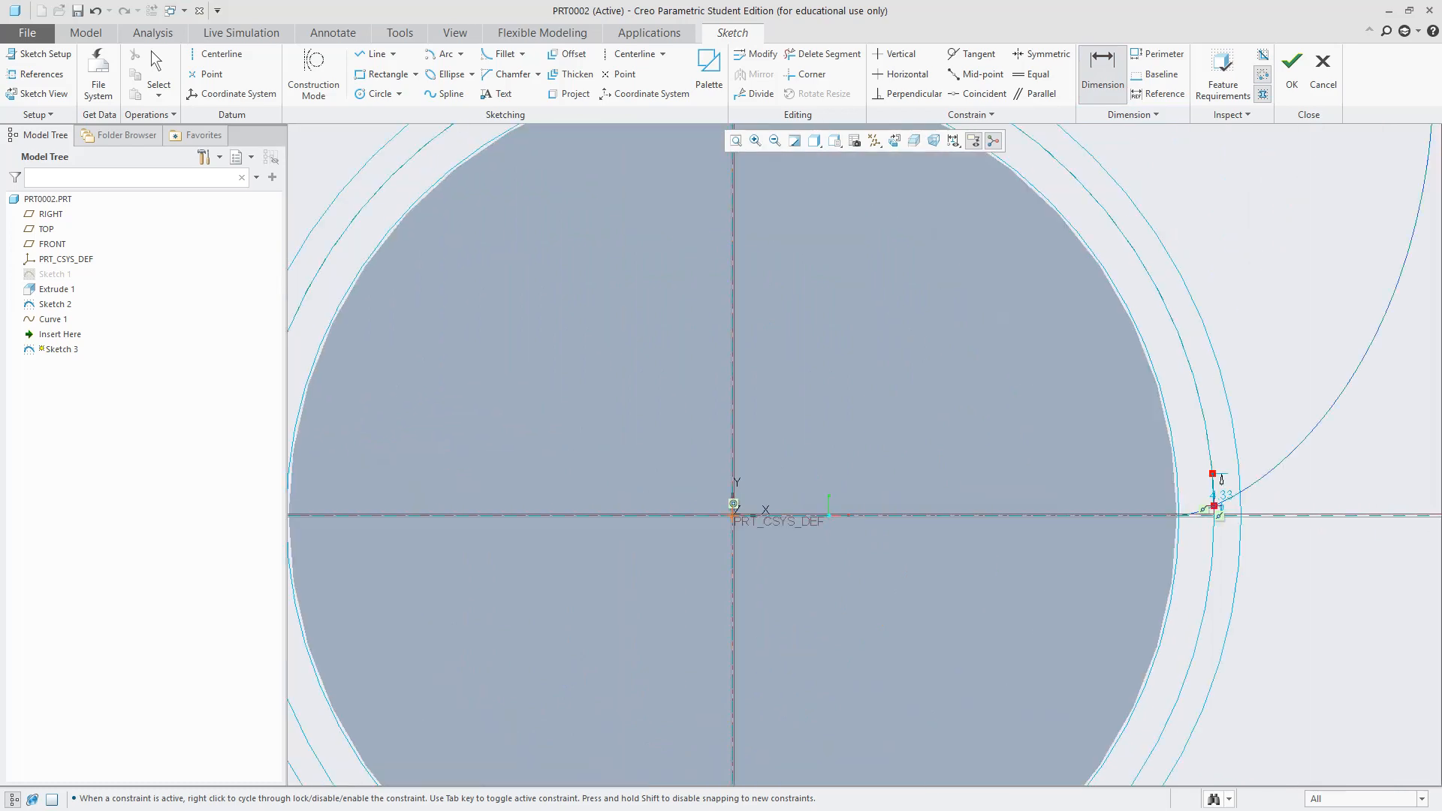
scroll(1222, 481, up, 4)
scroll(1033, 486, down, 7)
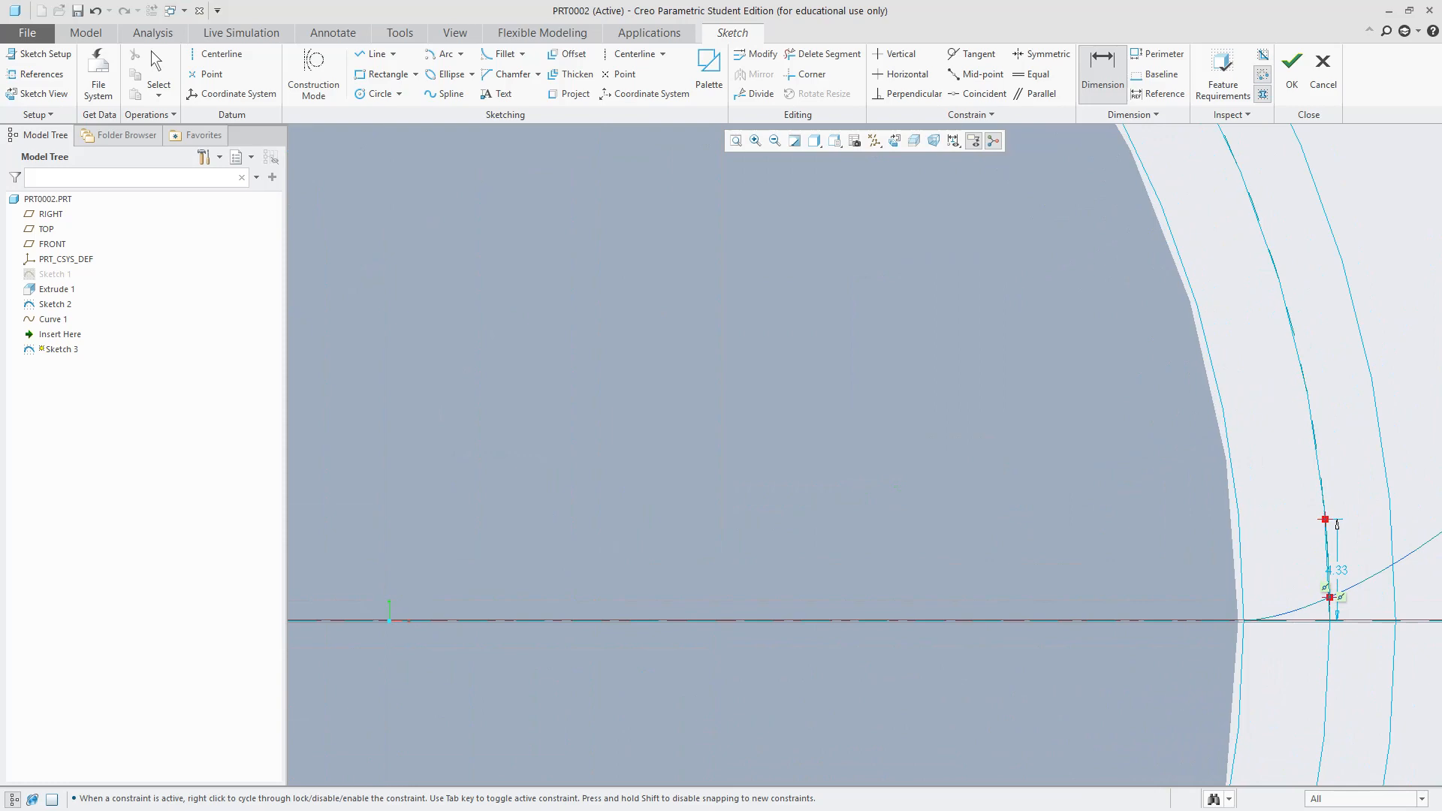
scroll(1337, 524, up, 4)
scroll(1037, 518, down, 4)
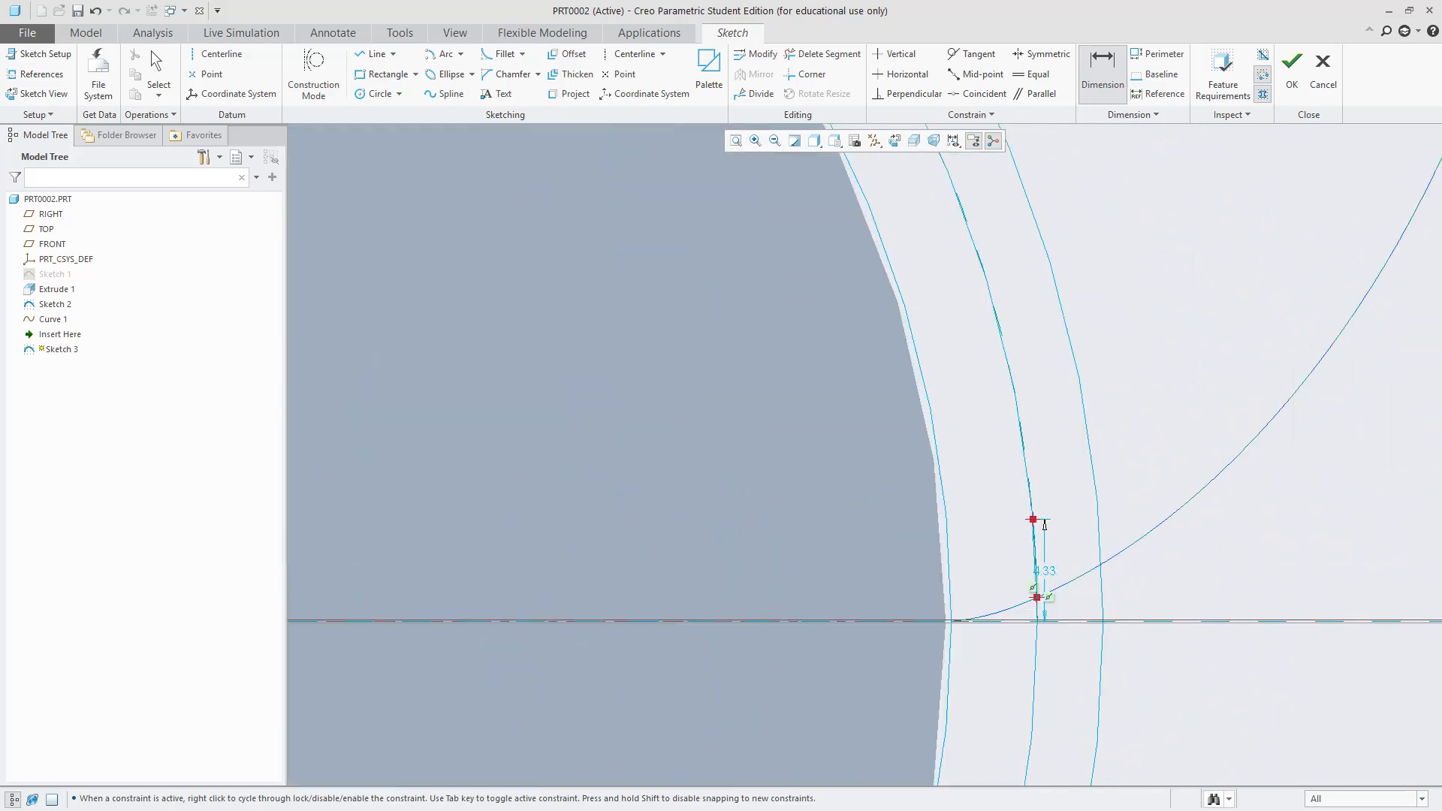
scroll(1044, 524, up, 4)
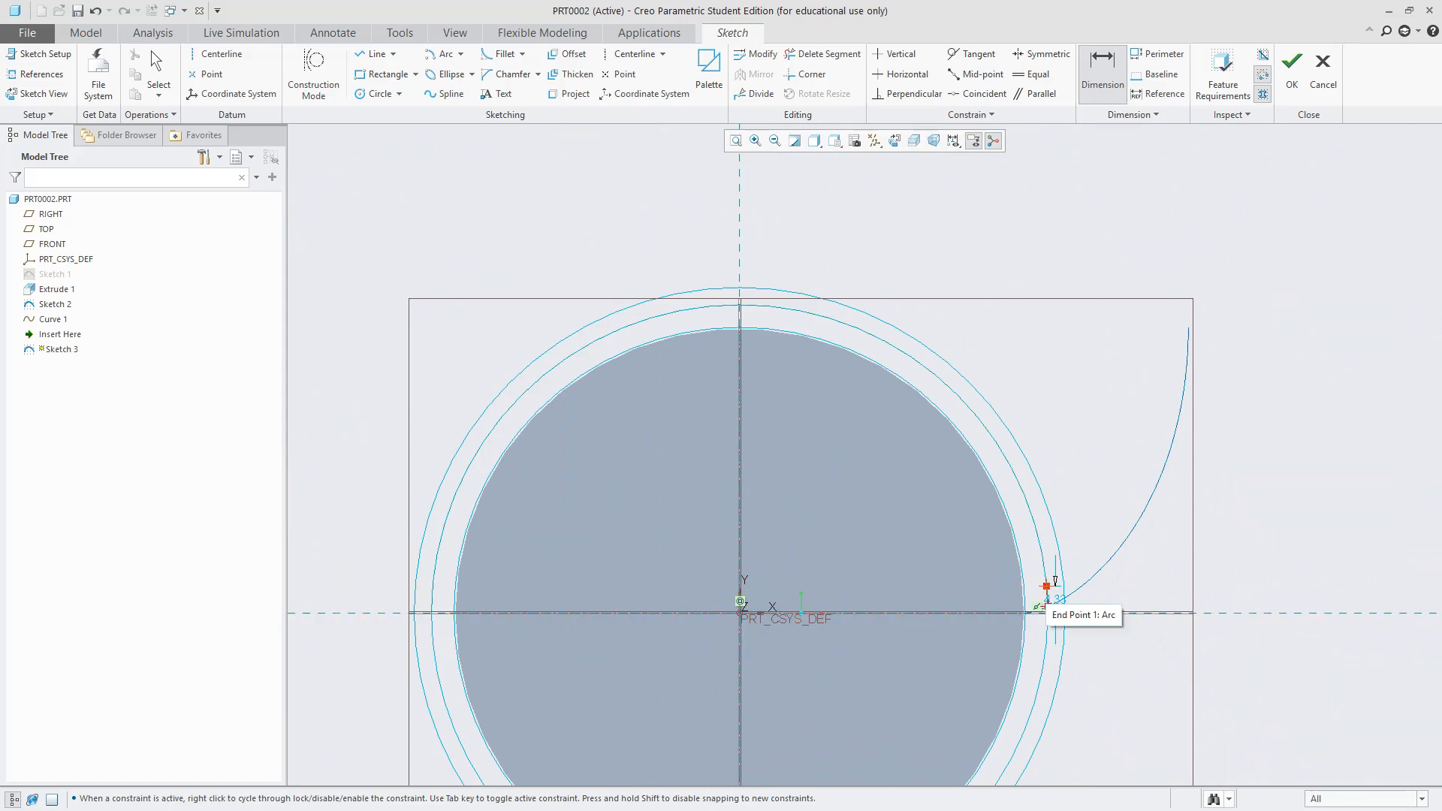
scroll(1055, 582, up, 5)
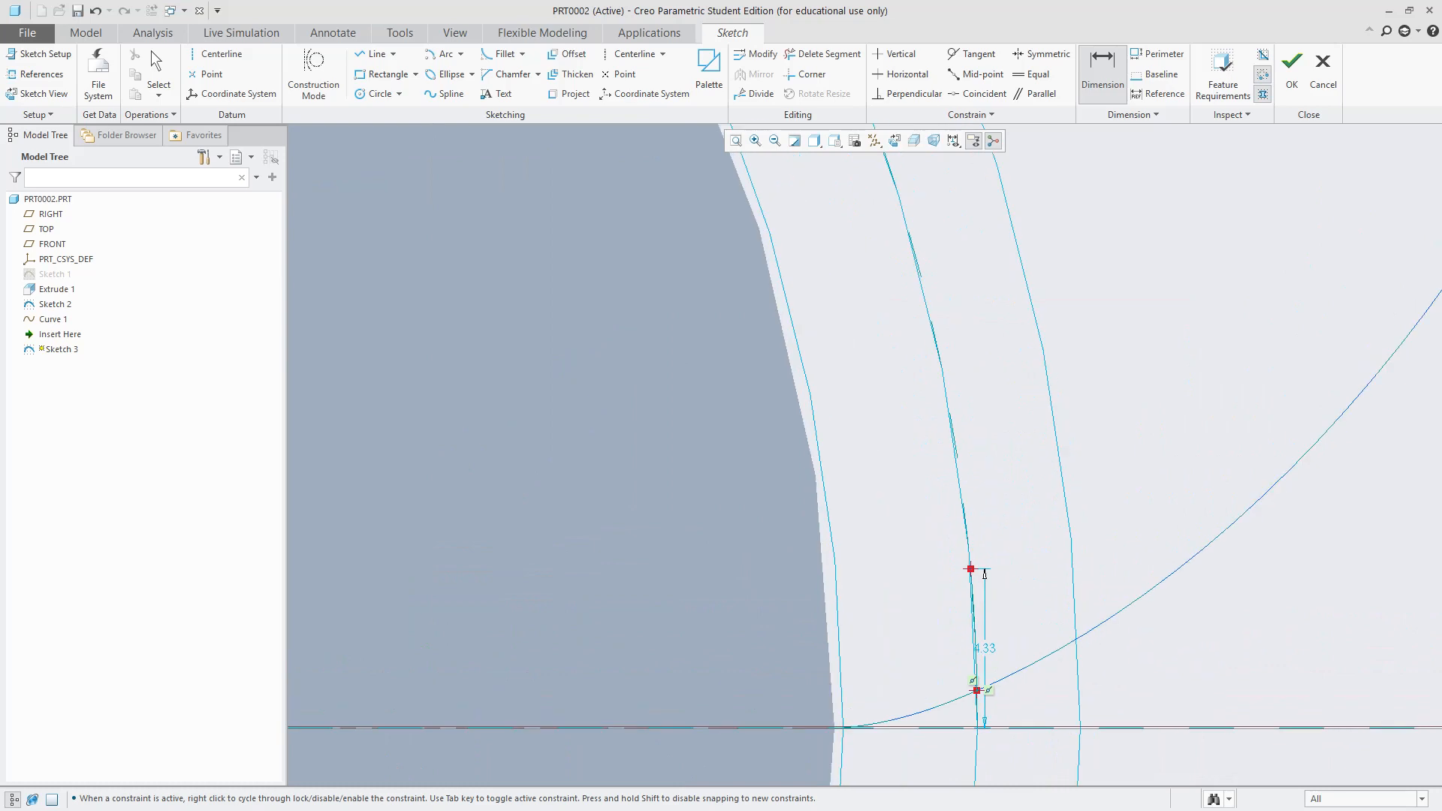
middle_click(1176, 607)
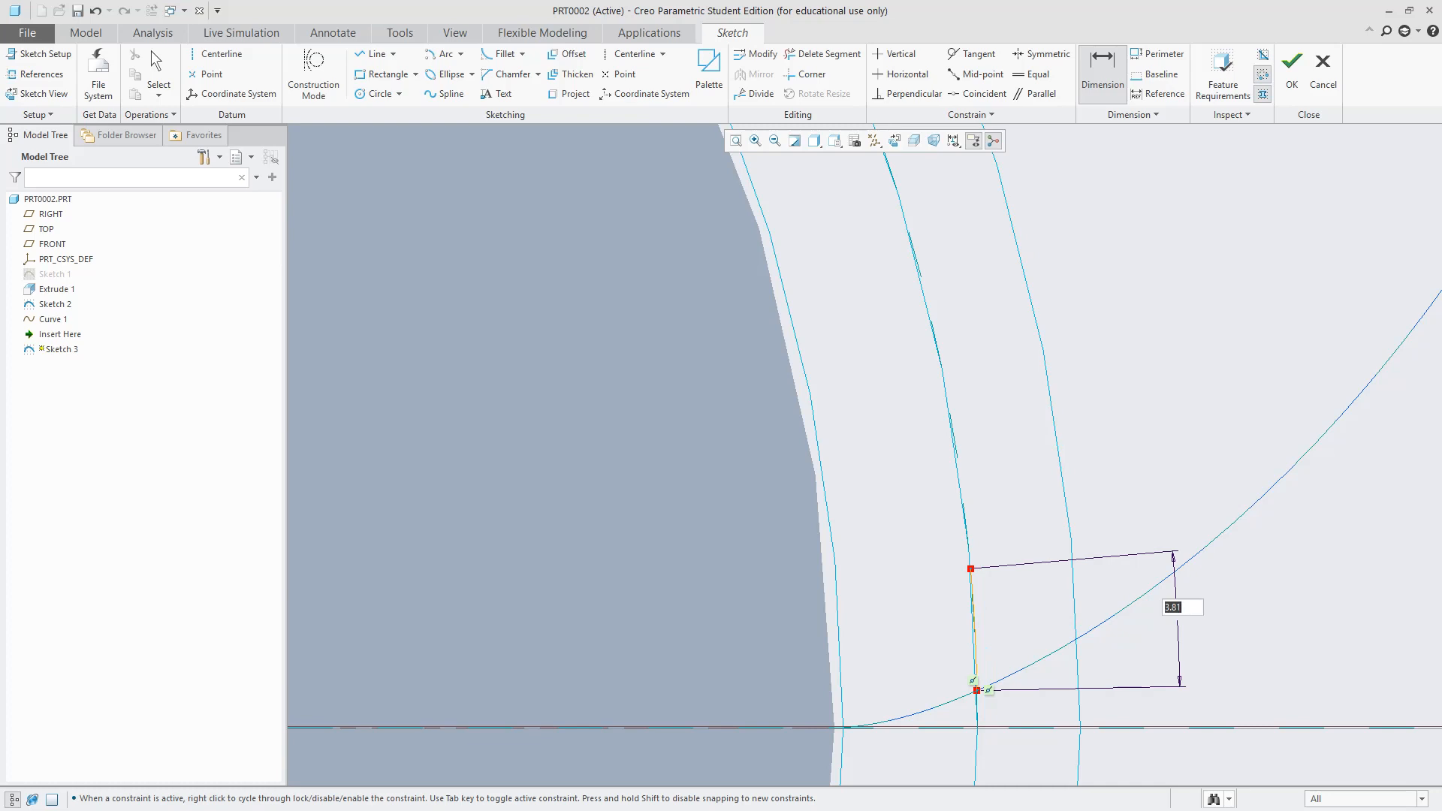
Set the arc length to transverse_tooth_thickness, accept it as a relation and finish the sketch
text(1)
text(ran)
text(sverse)
text(_tooth)
text(_tickness)
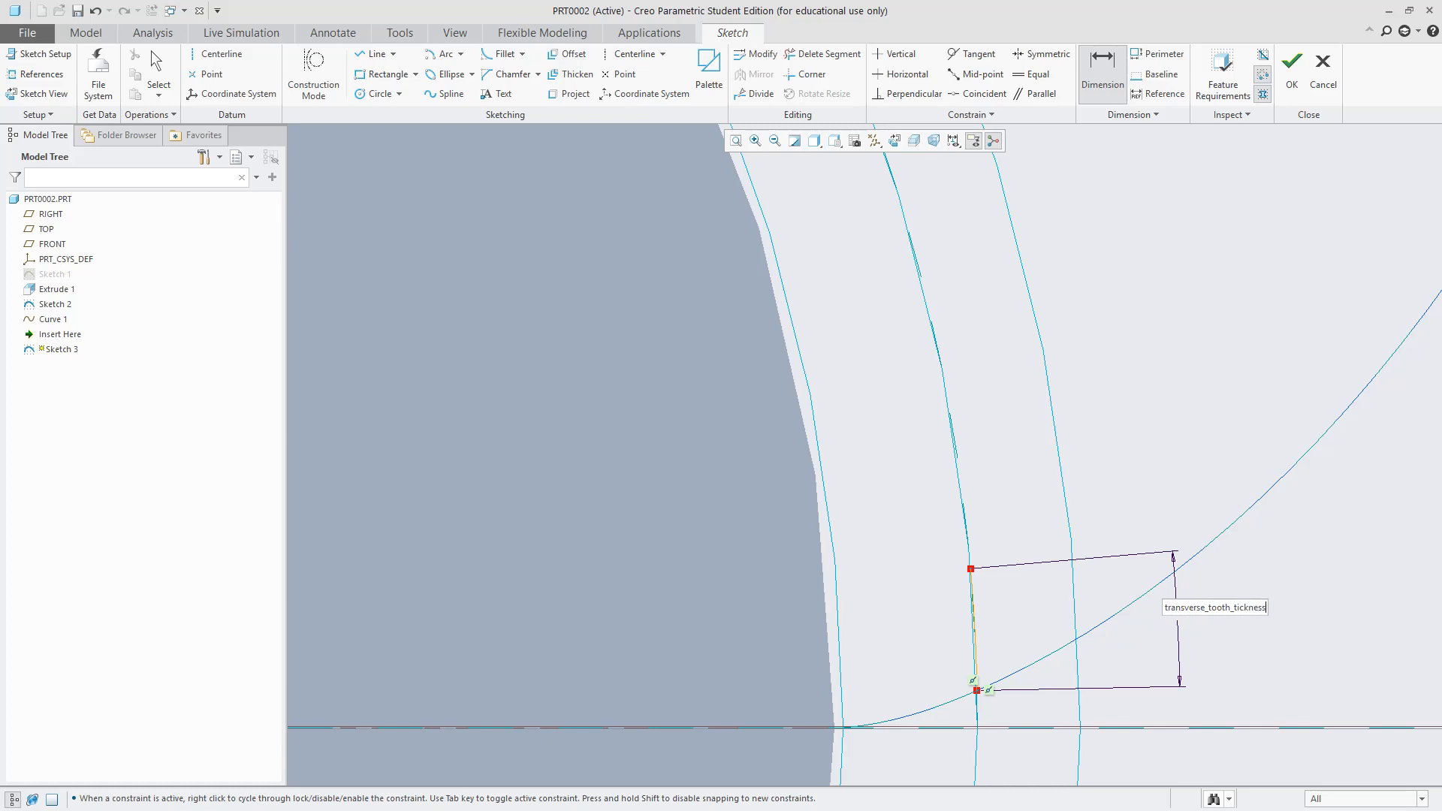
key(BackSpace)
key(BackSpace)
key(BackSpace)
key(BackSpace)
key(BackSpace)
key(BackSpace)
key(BackSpace)
key(BackSpace)
key(BackSpace)
text(_thickness)
key(Return)
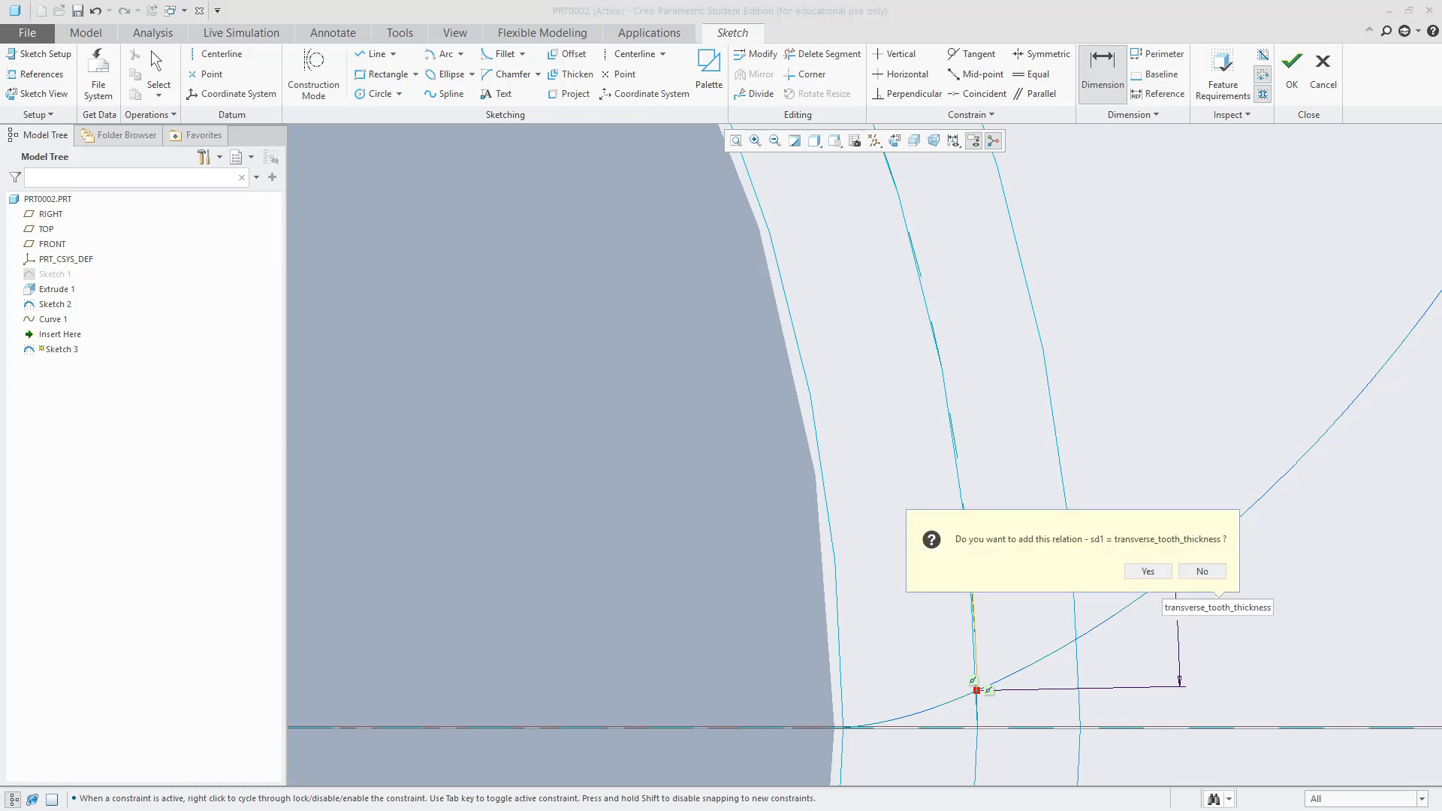
key(Return)
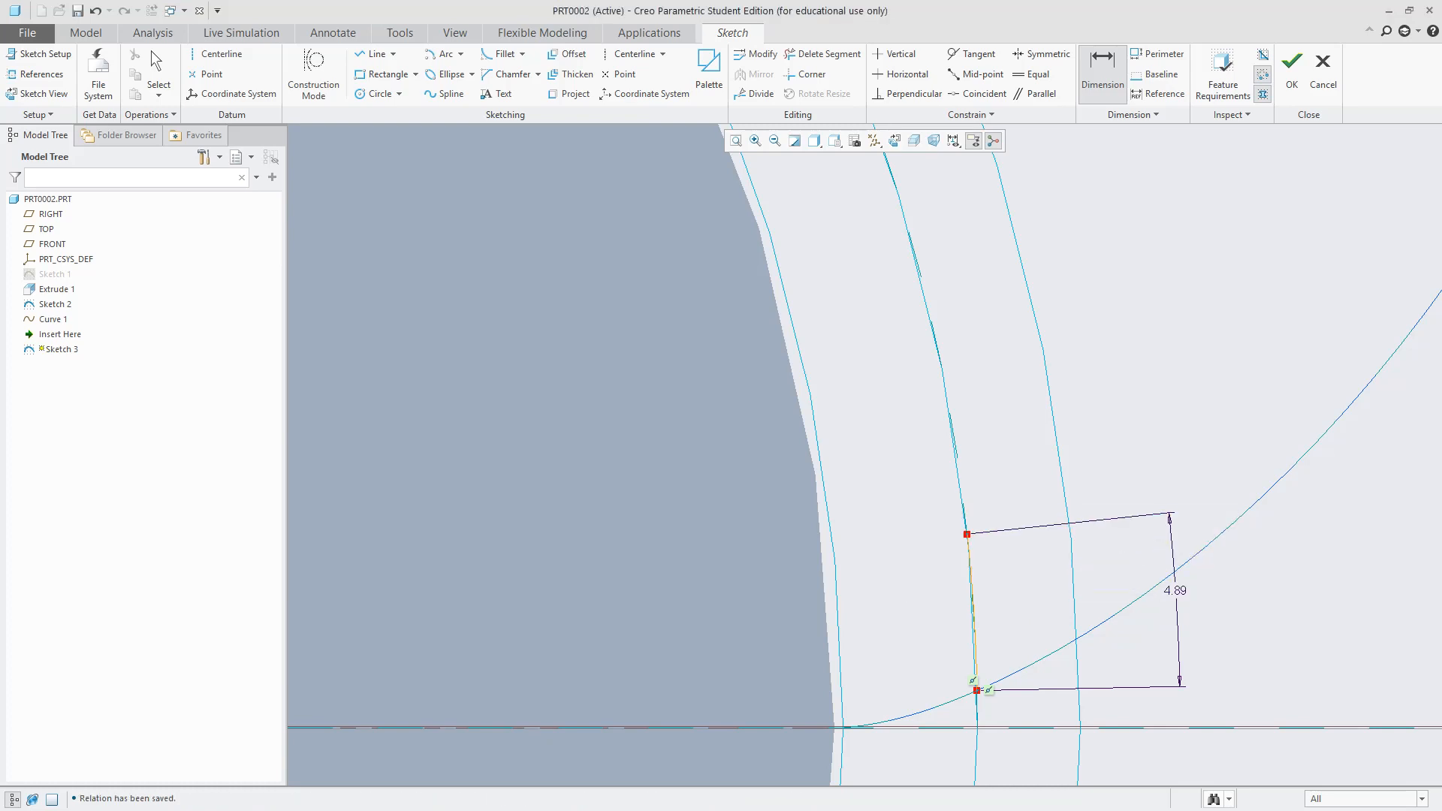
click(1293, 67)
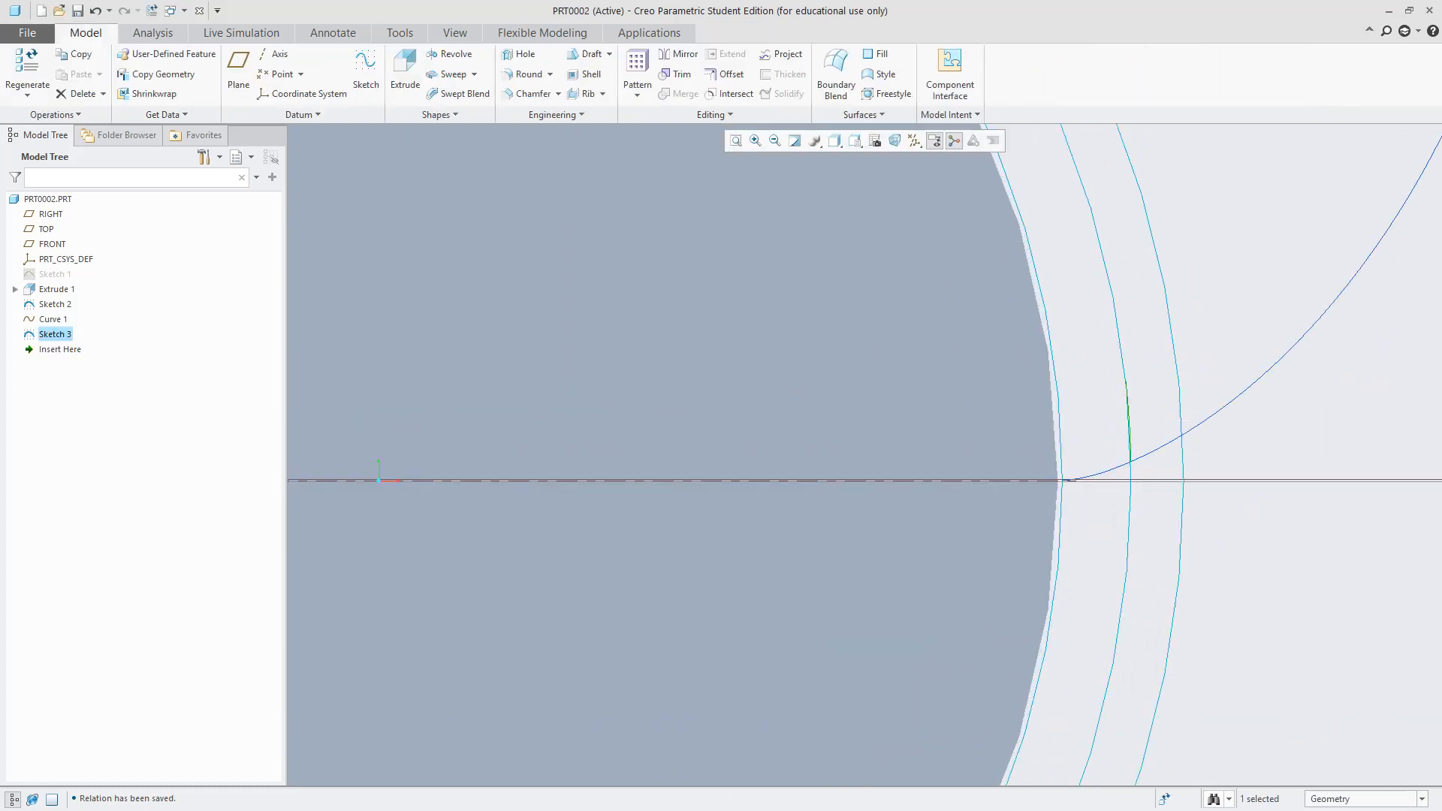
Create a datum point at the middle of the tooth-thickness arc using an offset ratio of 0.5
click(1129, 419)
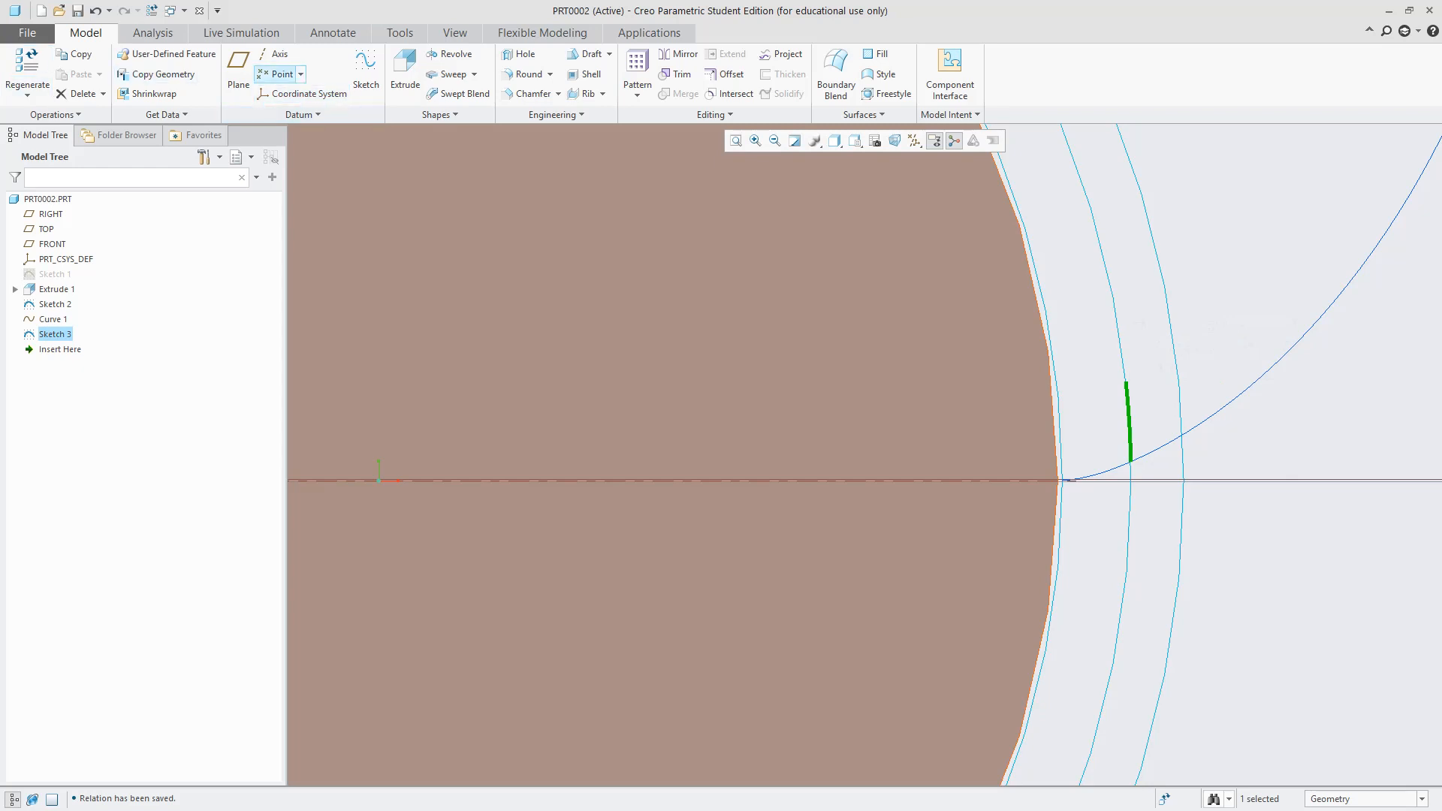
click(281, 75)
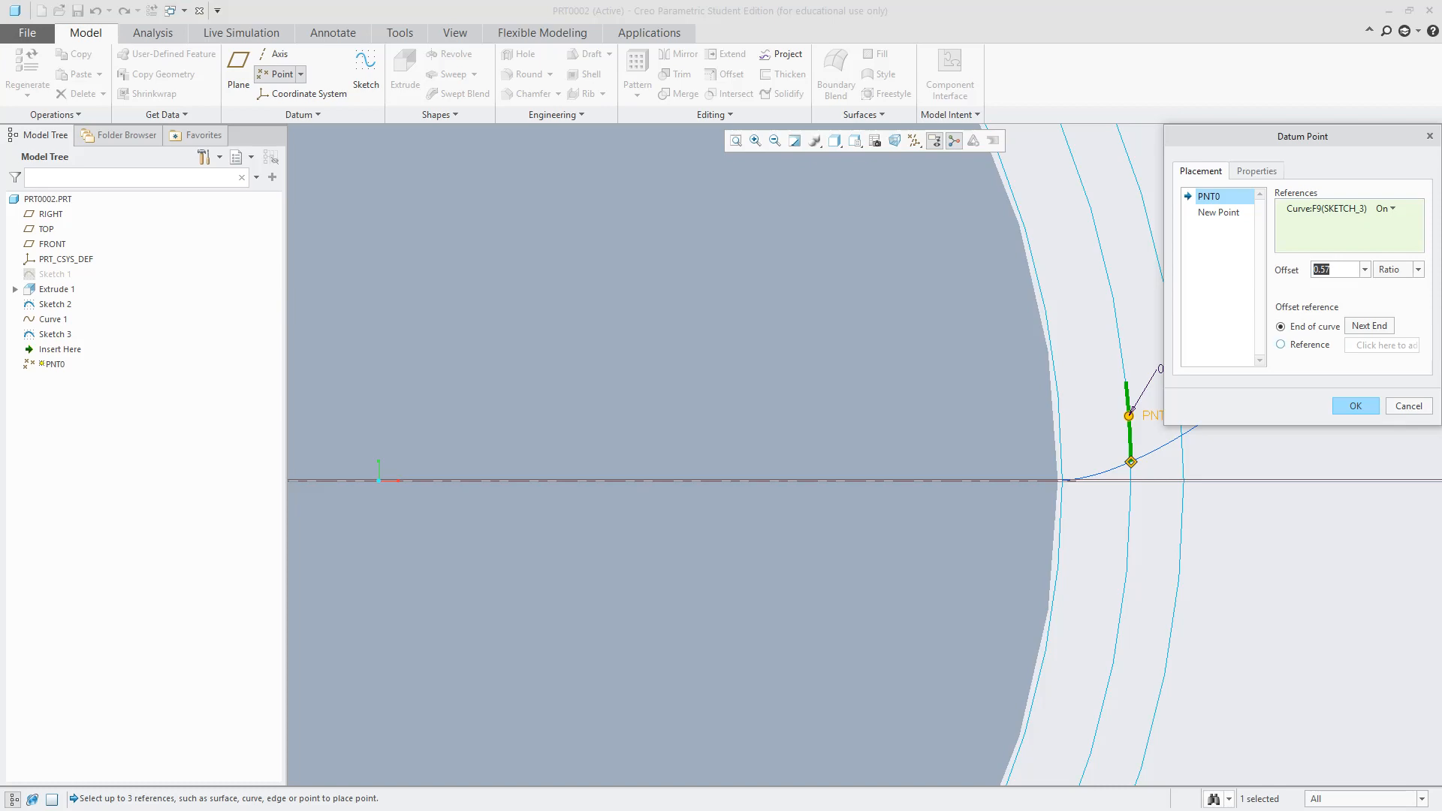
text(0.5)
key(Return)
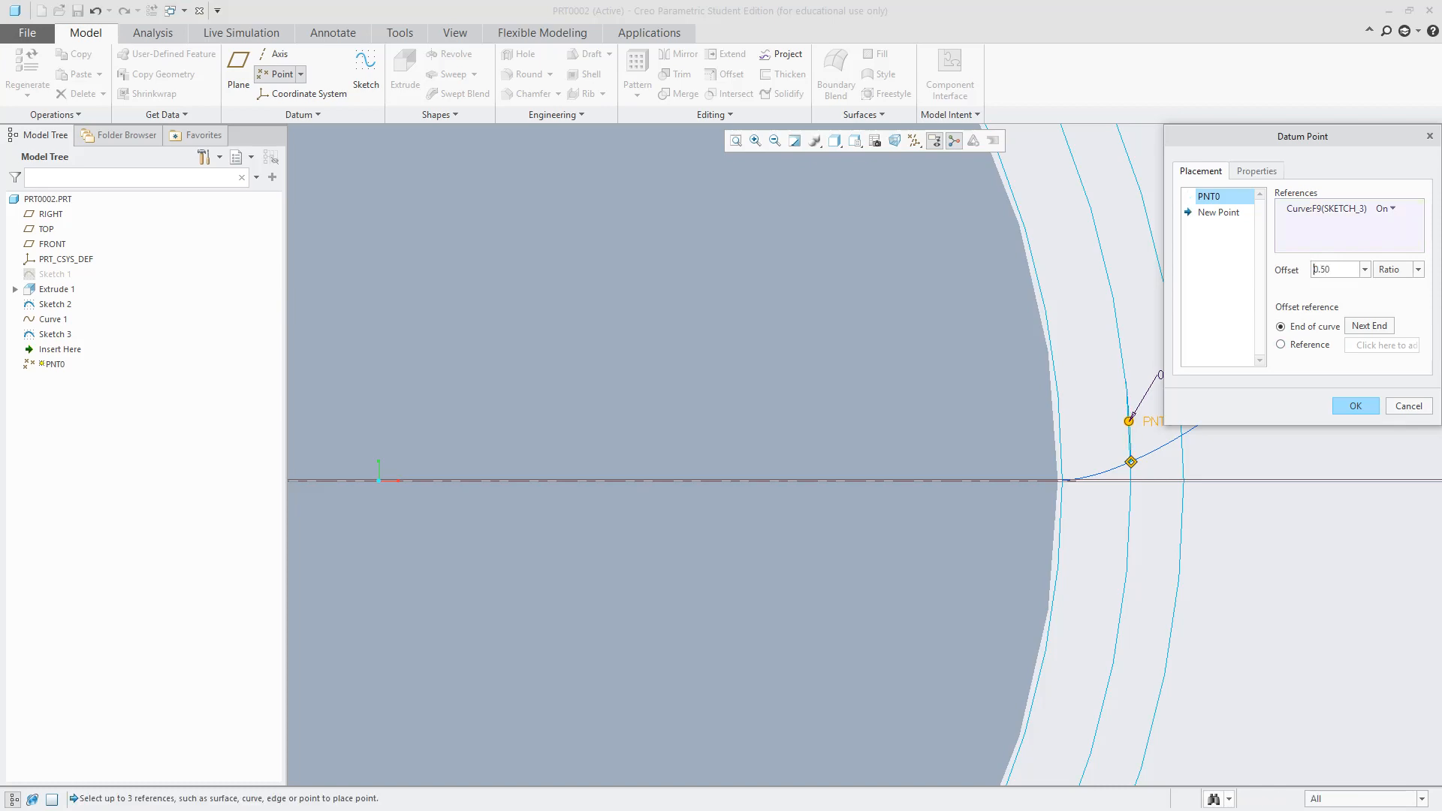
click(1360, 406)
Create a datum plane through the arc's midpoint datum point and the cylinder's central axis
scroll(1363, 404, up, 3)
scroll(1363, 404, down, 1)
mouse_move(774, 481)
middle_down()
mouse_move(732, 443)
mouse_move(770, 432)
middle_up()
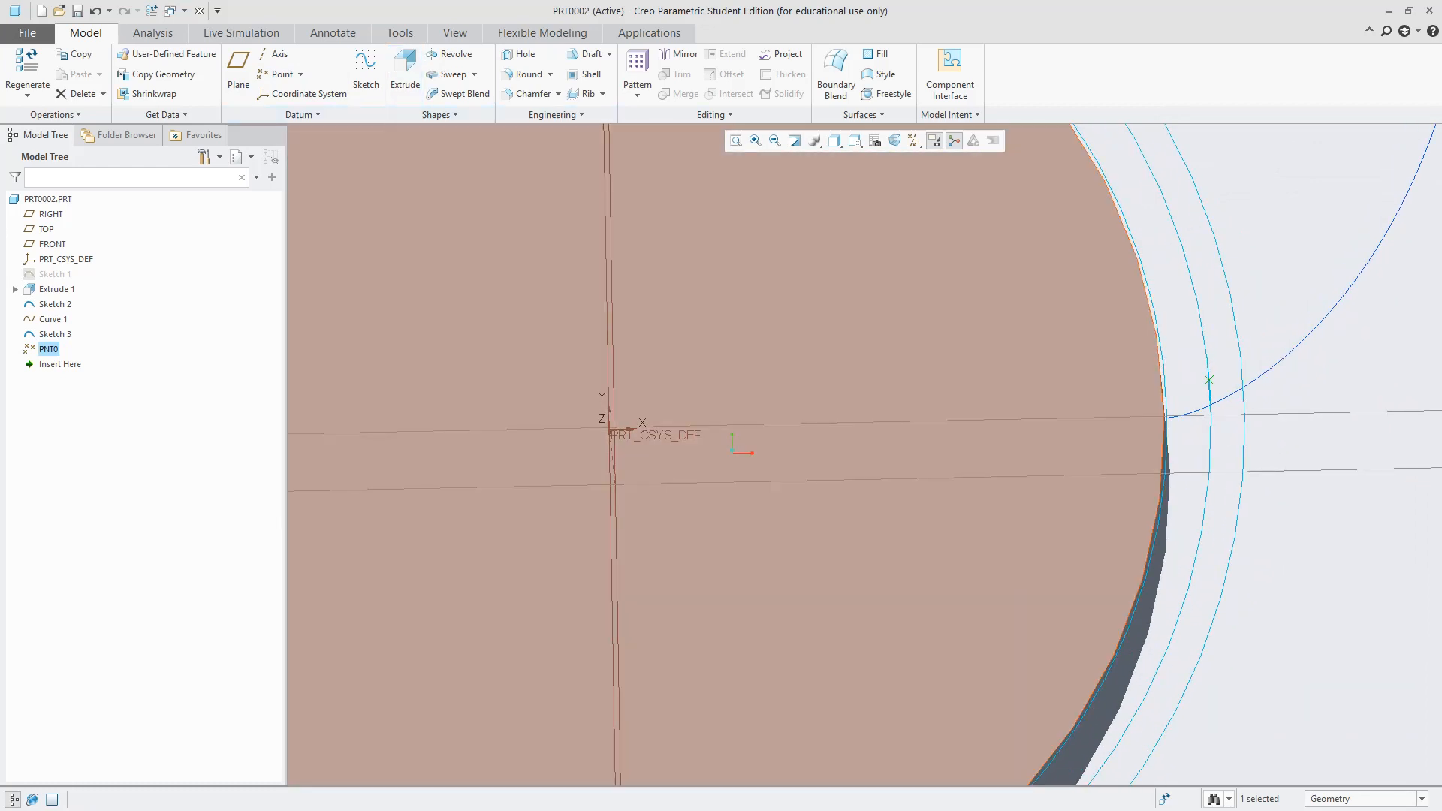
click(1288, 270)
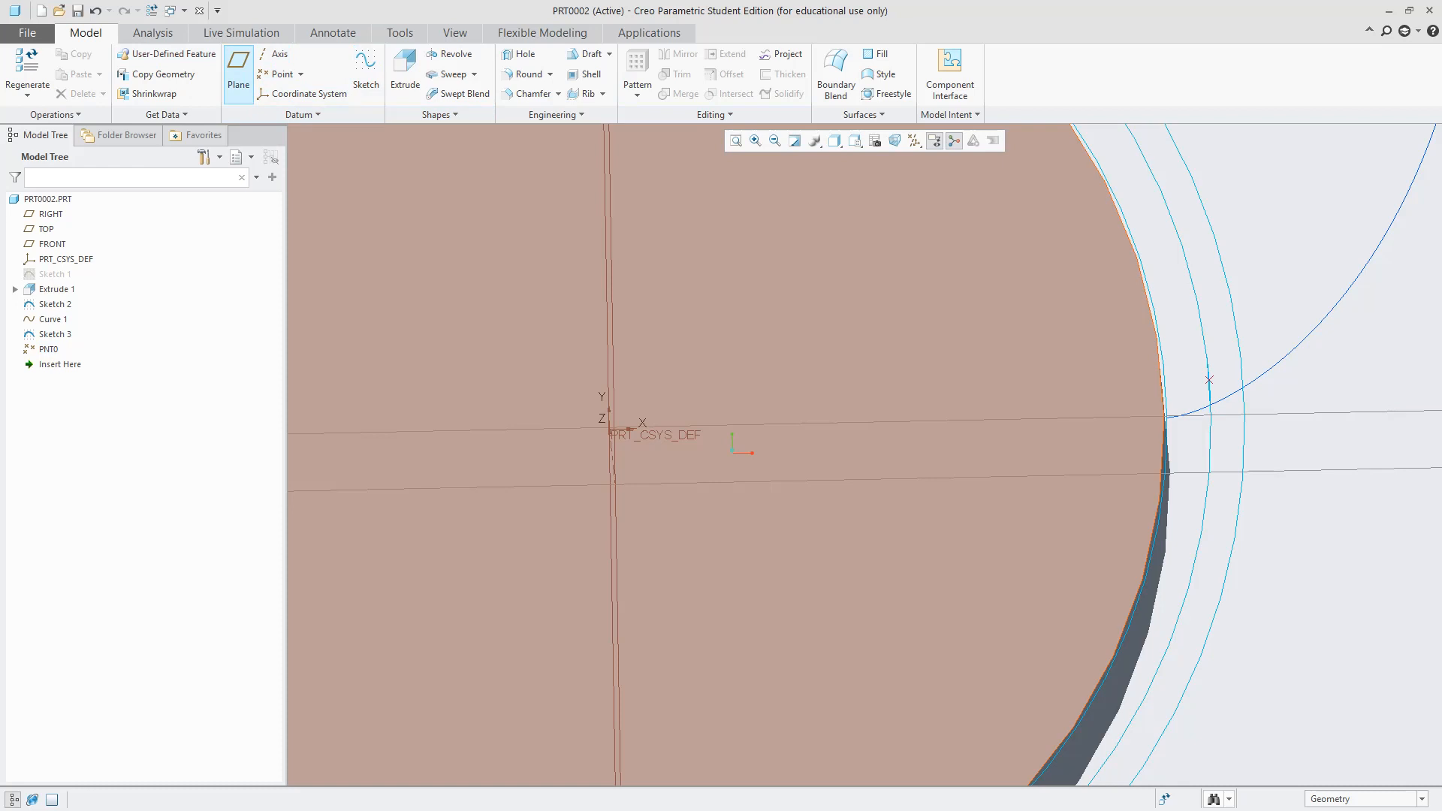
click(238, 73)
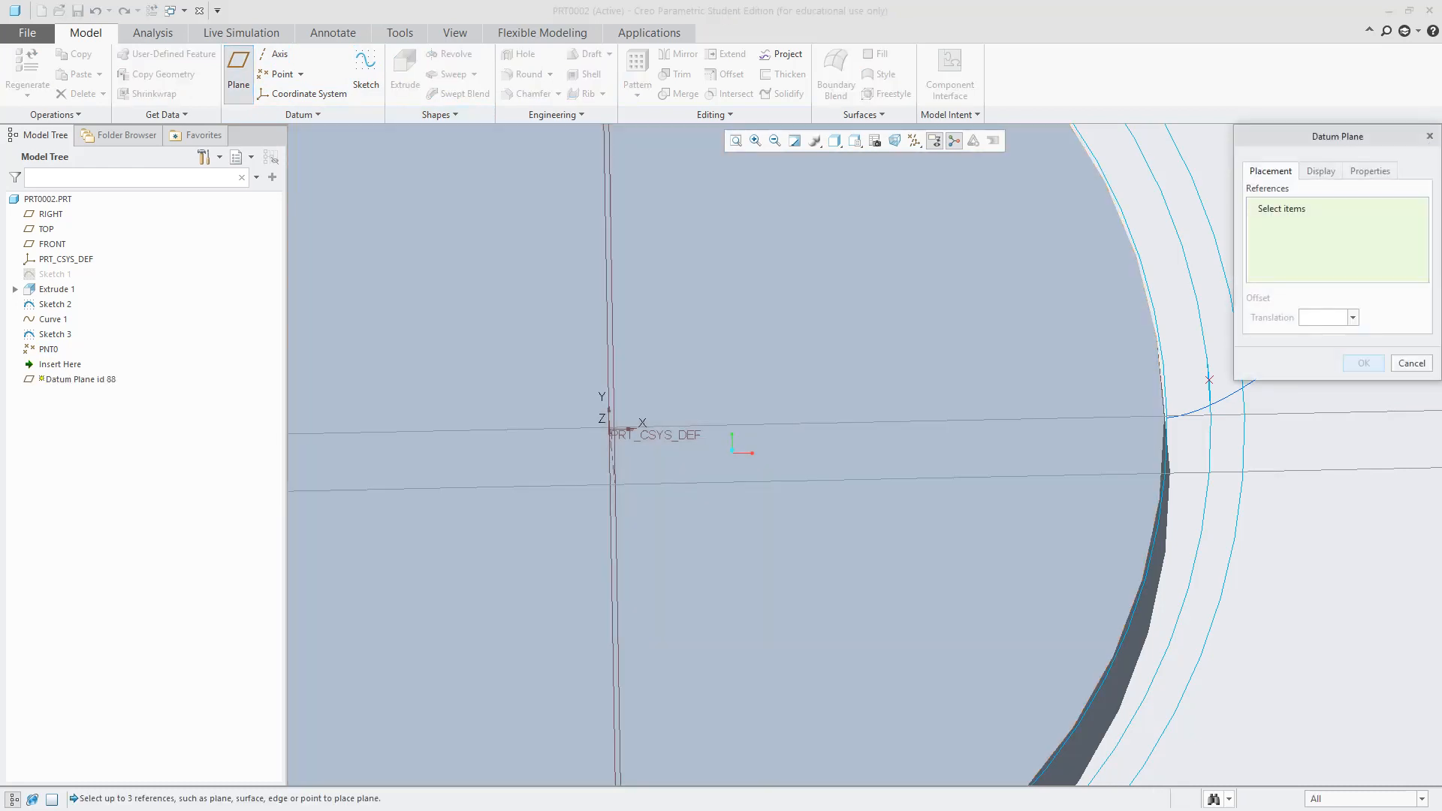
click(1210, 380)
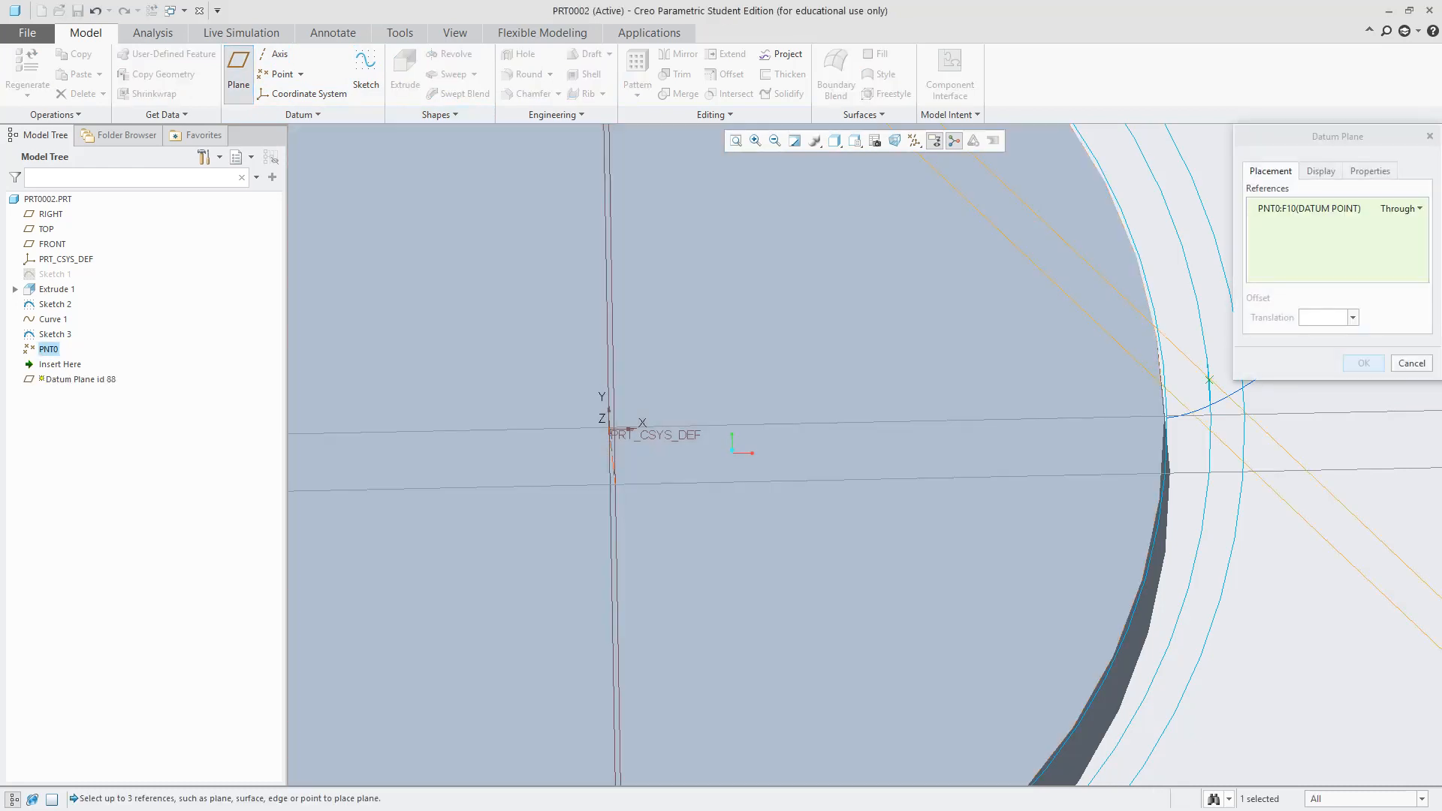
ctrl+click(614, 462)
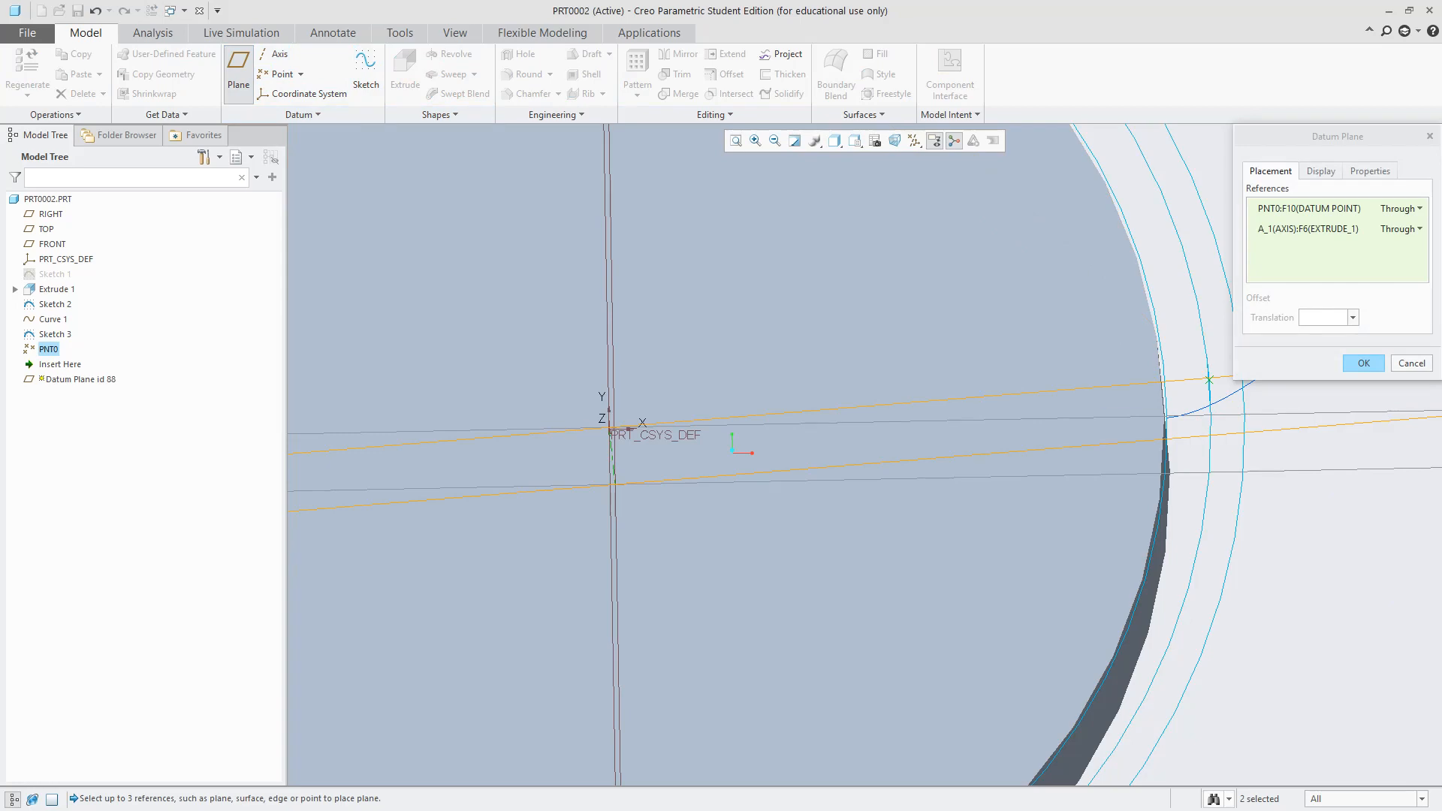
click(1364, 364)
Mirror the involute curve about the new datum plane to form the opposite tooth flank
scroll(886, 402, up, 2)
mouse_move(886, 402)
middle_down()
mouse_move(864, 342)
mouse_move(860, 474)
mouse_move(879, 368)
mouse_move(1006, 366)
middle_up()
scroll(1007, 366, up, 3)
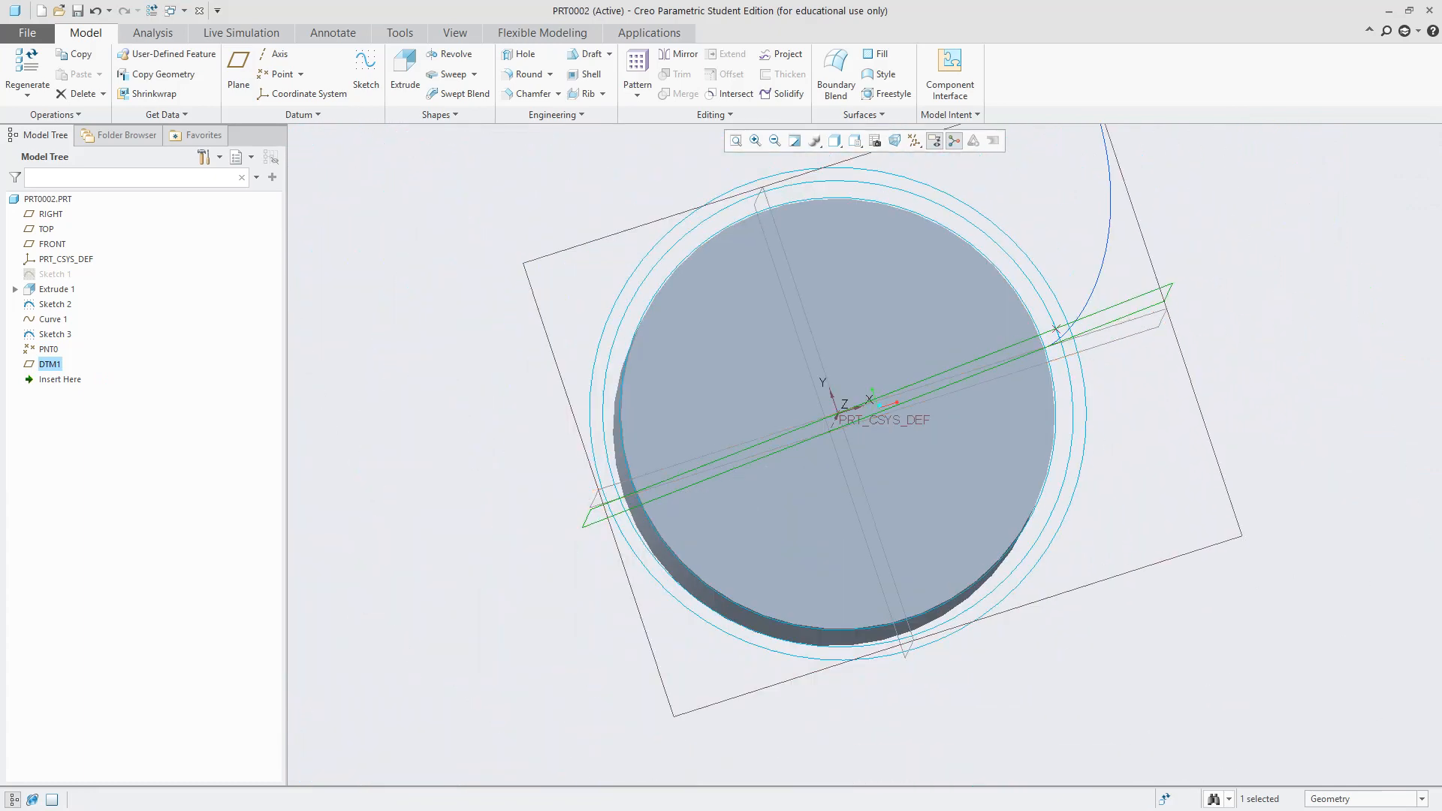
scroll(968, 286, down, 3)
scroll(752, 375, up, 4)
scroll(751, 376, down, 3)
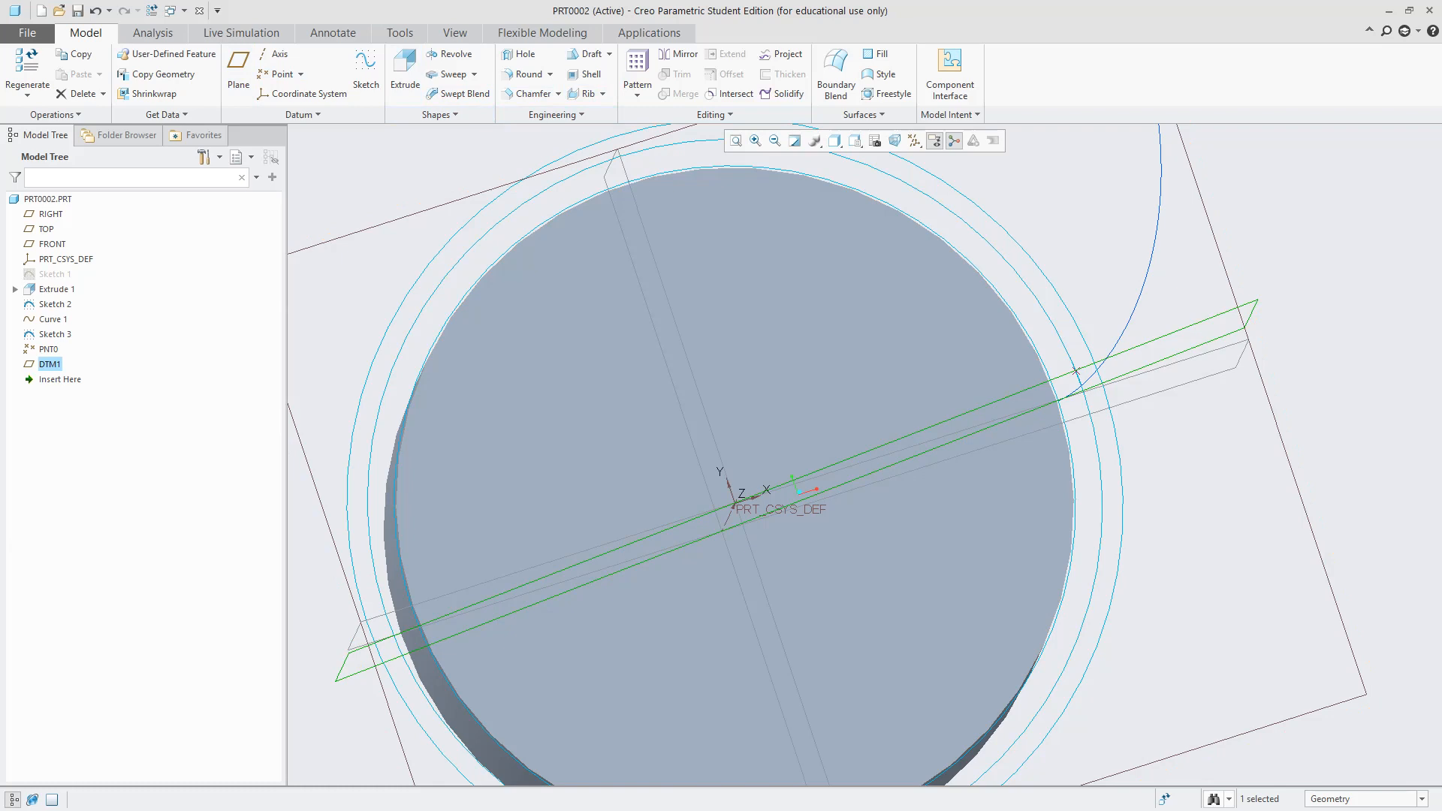
click(1149, 260)
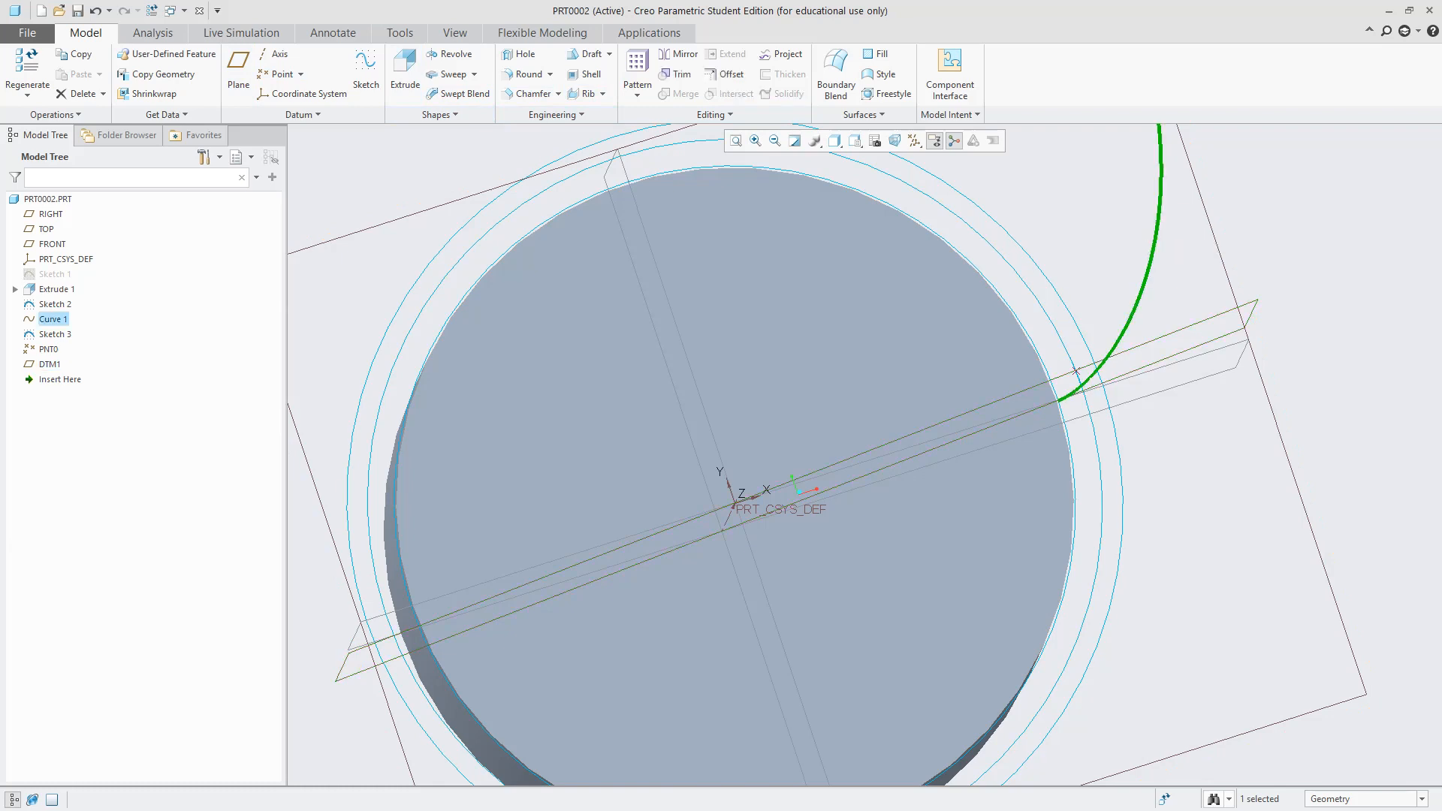
click(679, 55)
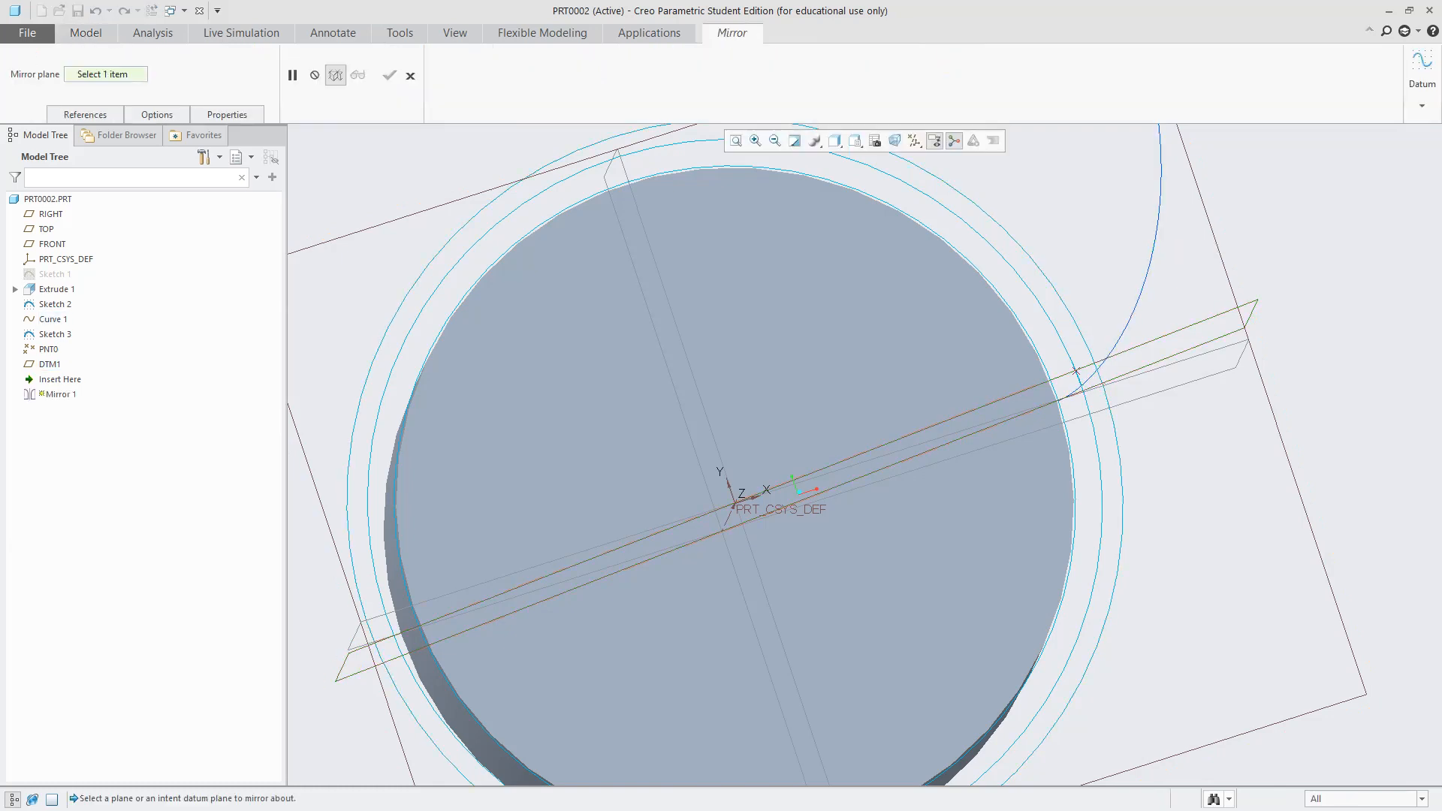
click(1187, 328)
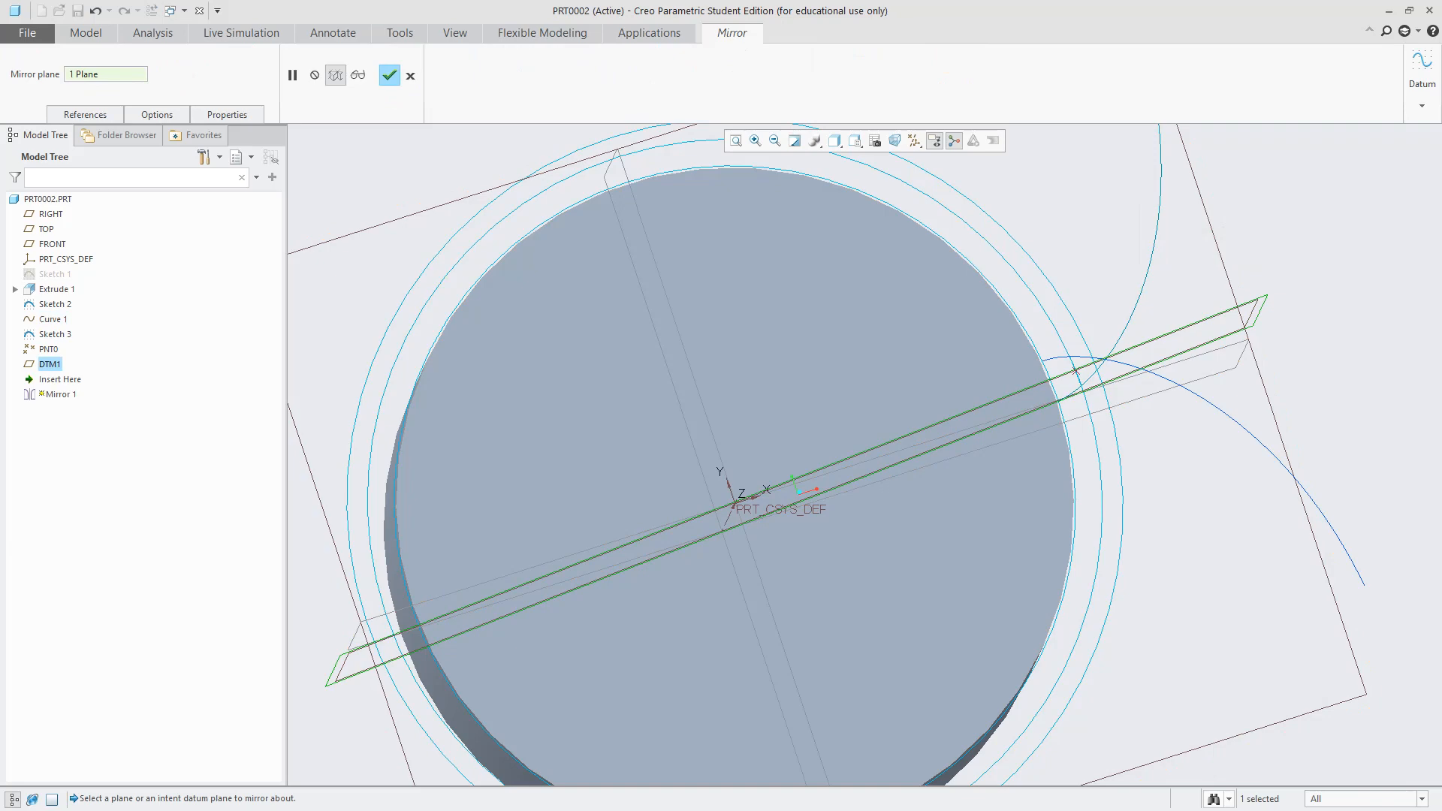
click(389, 75)
Start a Helical Sweep feature and set it to create a surface
scroll(1100, 492, up, 3)
scroll(1127, 515, down, 3)
mouse_move(1127, 515)
middle_down()
mouse_move(1133, 582)
mouse_move(1138, 518)
mouse_move(1105, 608)
mouse_move(1149, 567)
mouse_move(1157, 537)
mouse_move(1090, 608)
mouse_move(1078, 695)
mouse_move(1075, 672)
mouse_move(1123, 598)
mouse_move(1116, 635)
mouse_move(1135, 676)
mouse_move(1131, 605)
middle_up()
click(1131, 605)
click(474, 75)
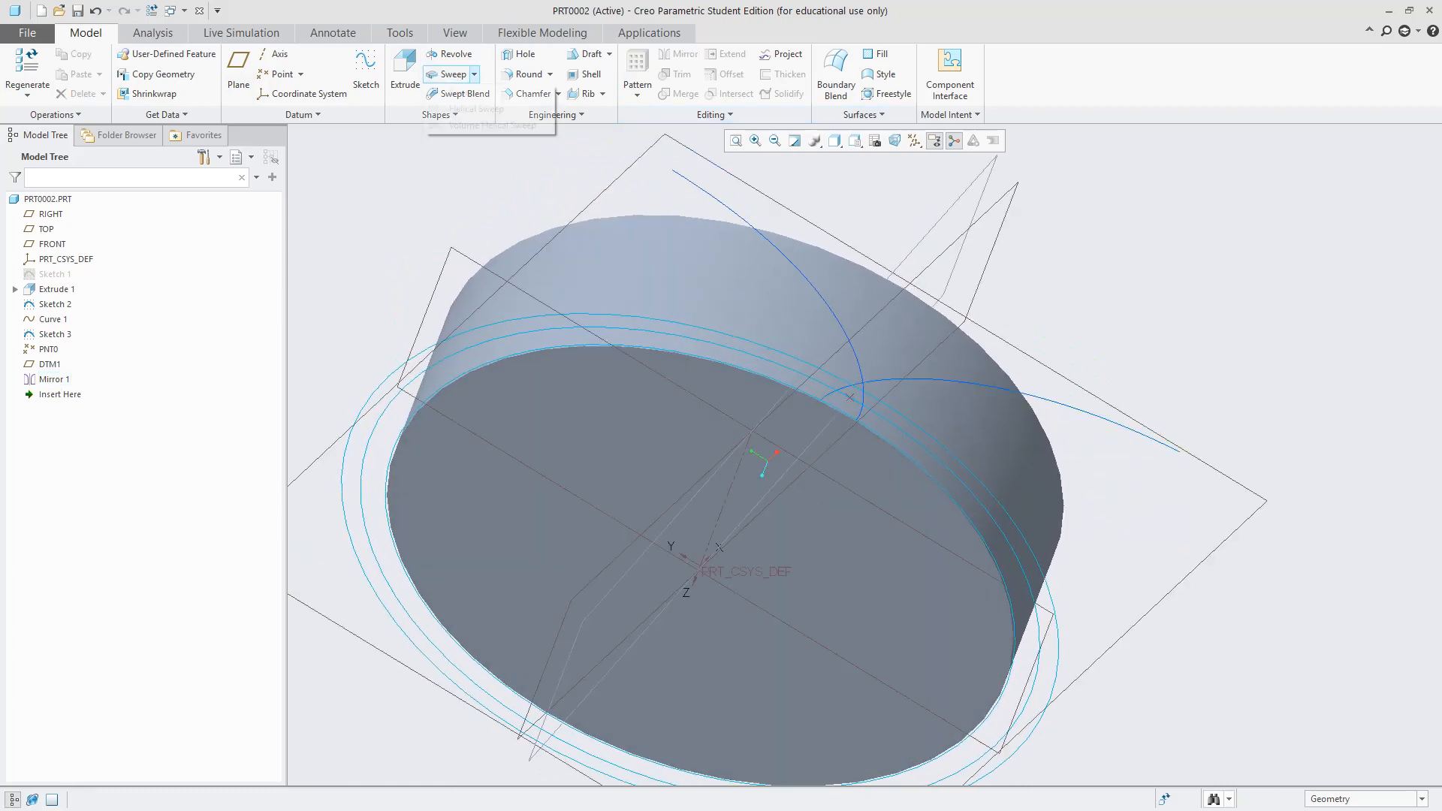
click(477, 109)
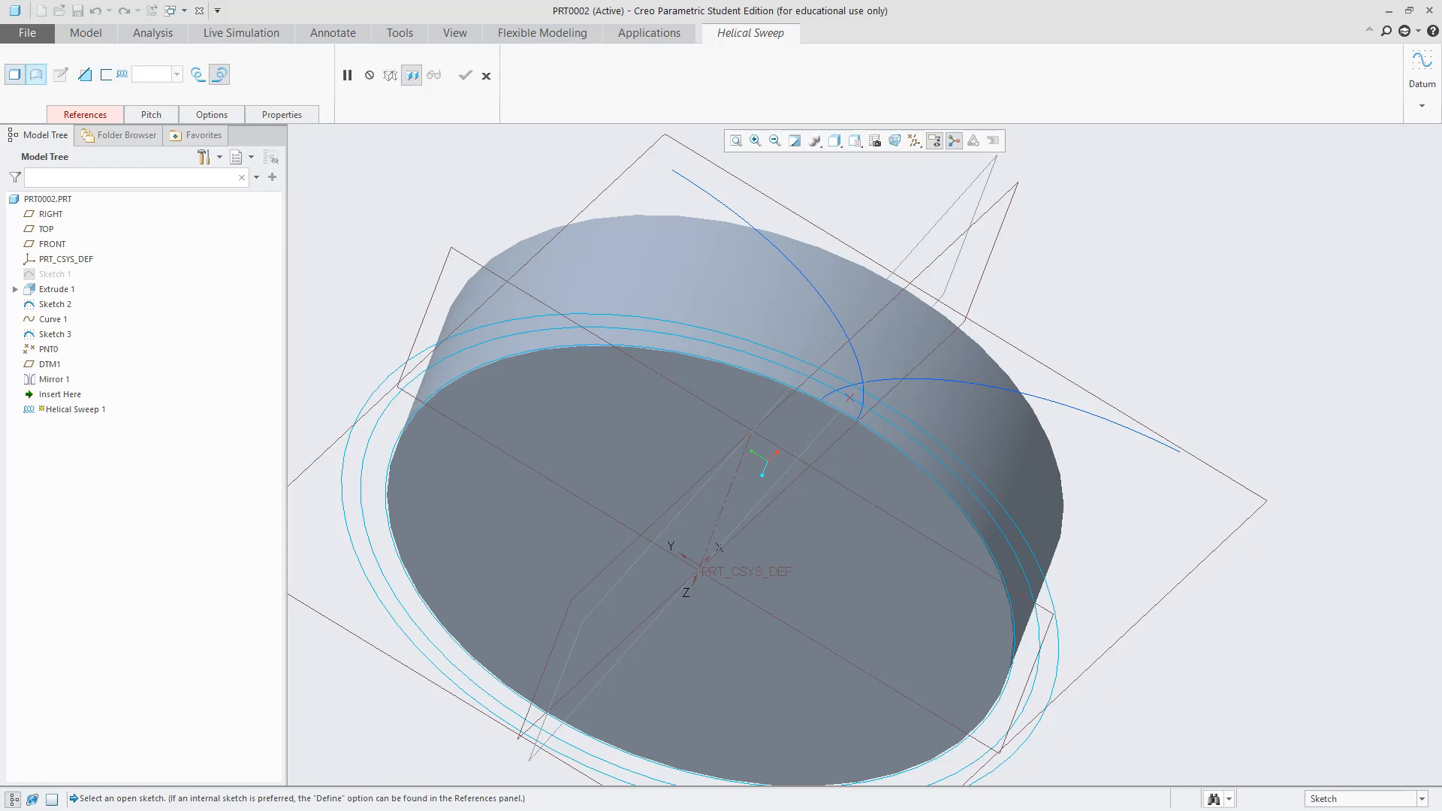
click(36, 74)
Define an internal helix profile sketch on datum plane DTM1, with the FRONT plane as the top orientation reference
click(85, 114)
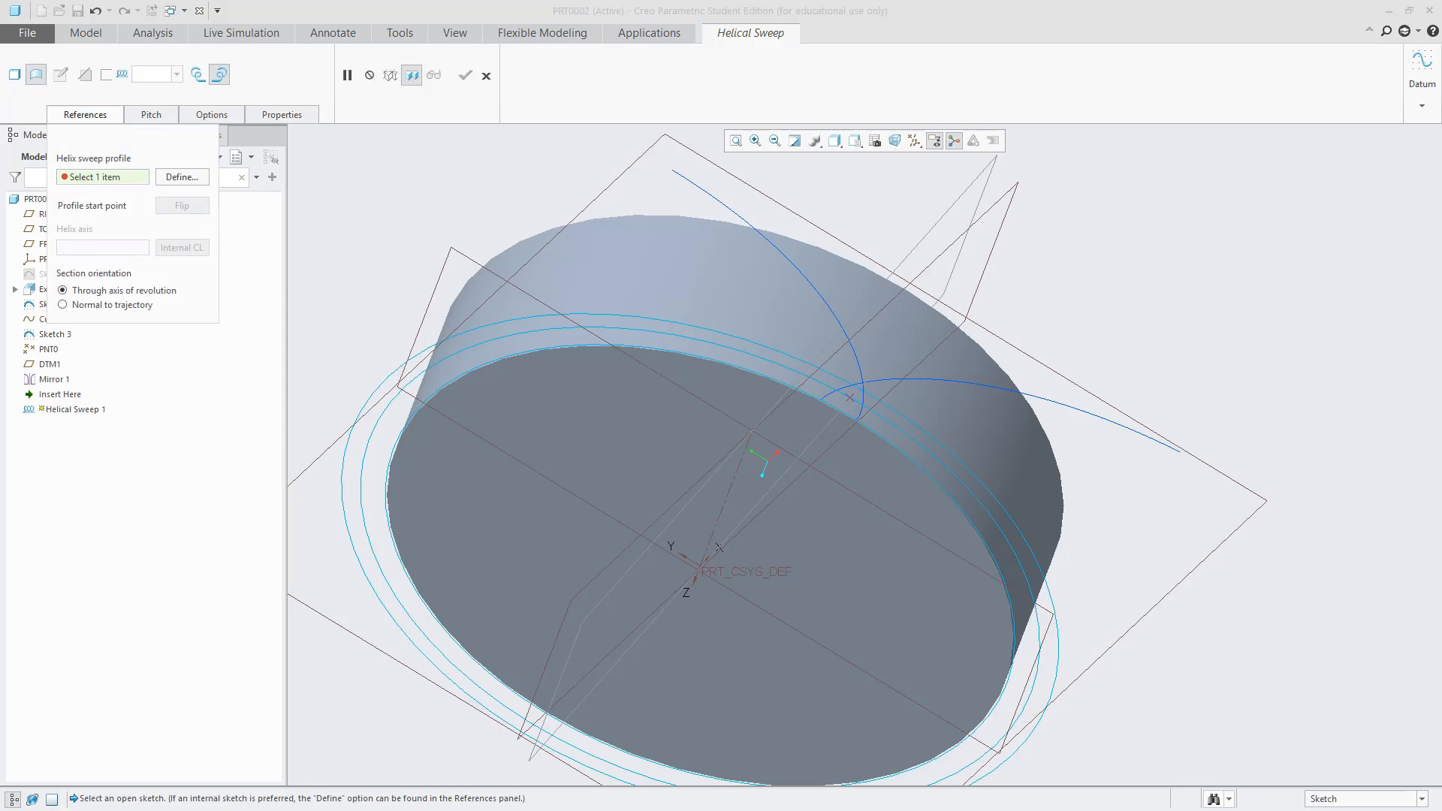
scroll(419, 188, up, 3)
scroll(440, 192, down, 5)
scroll(497, 208, up, 3)
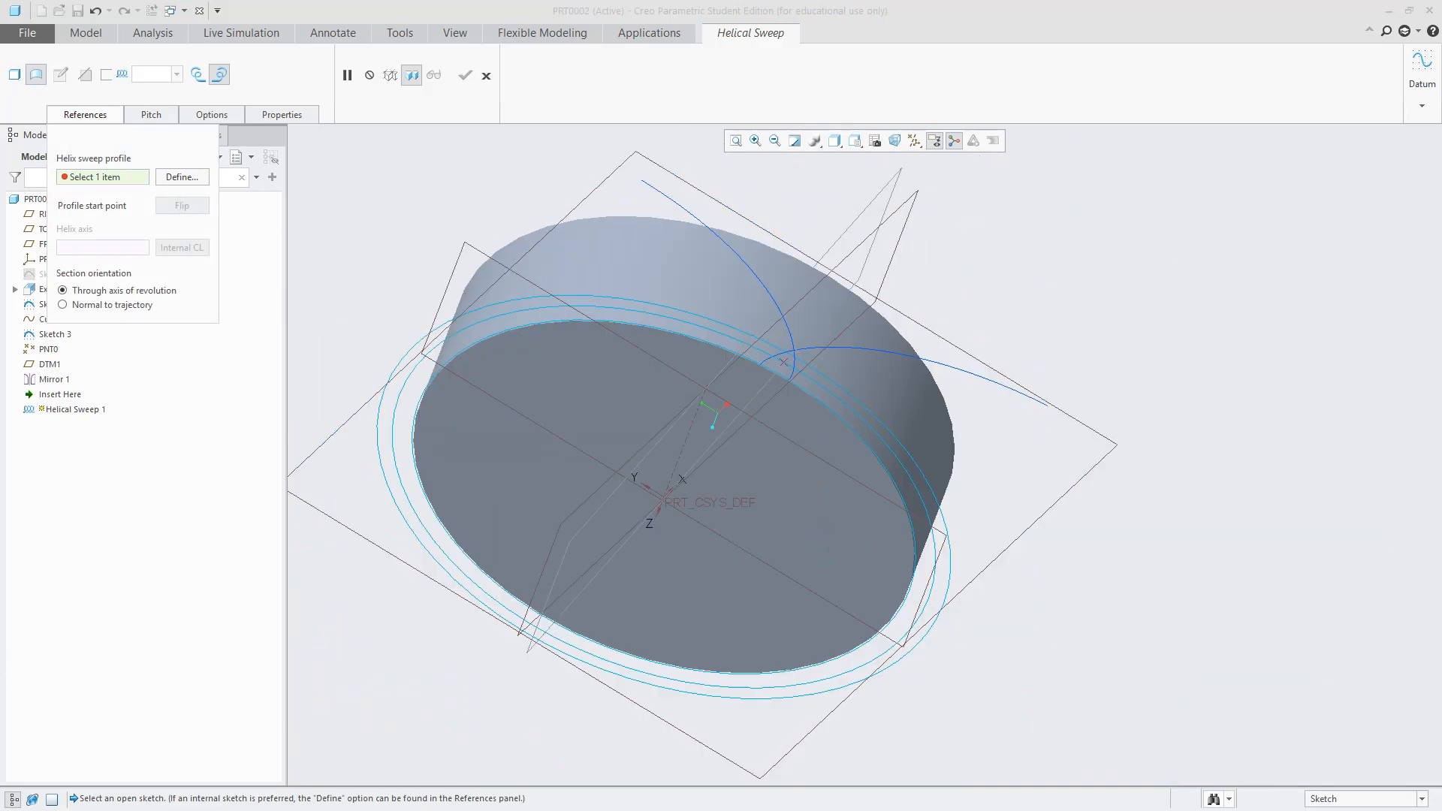
click(182, 176)
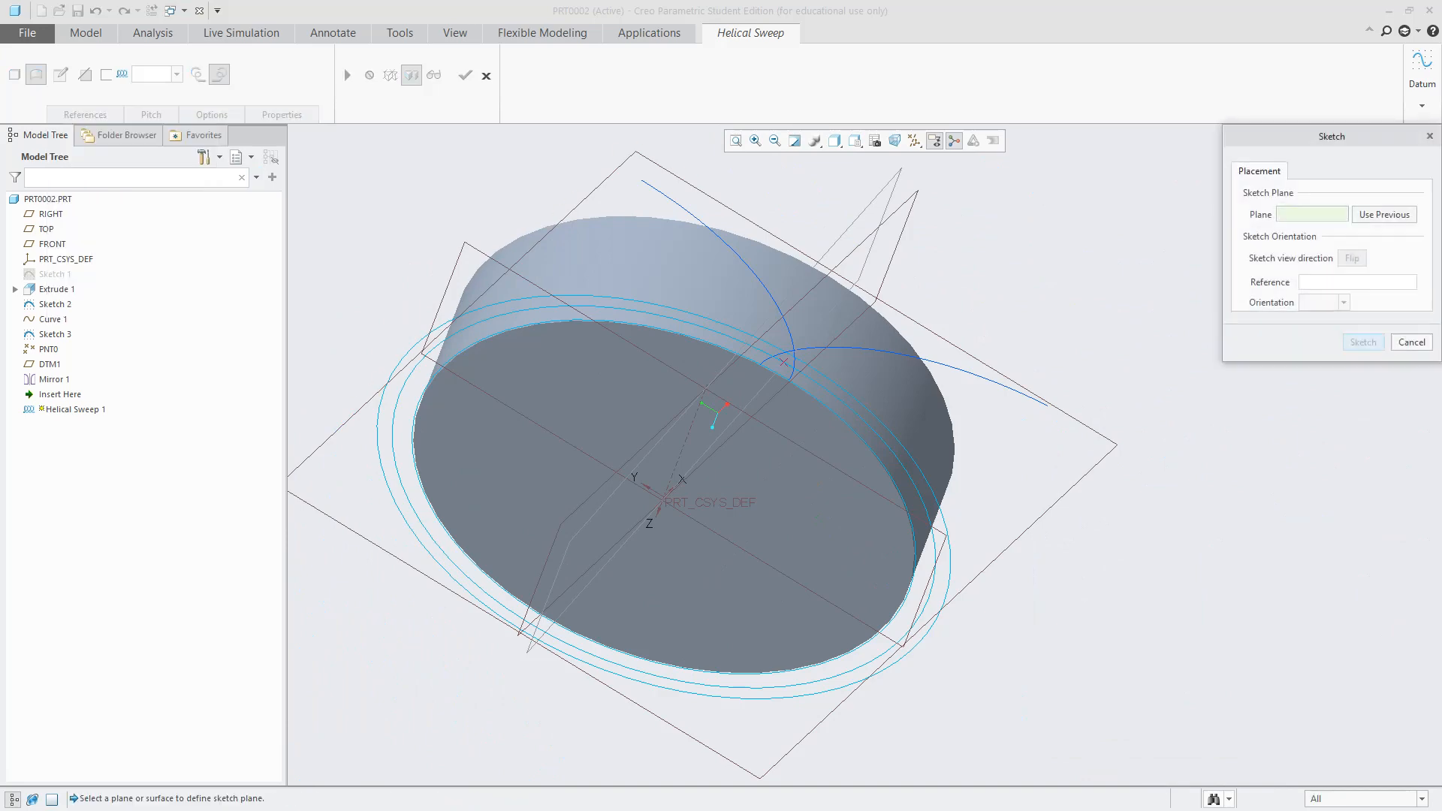
mouse_move(751, 290)
middle_down()
mouse_move(770, 443)
mouse_move(714, 534)
mouse_move(718, 518)
middle_up()
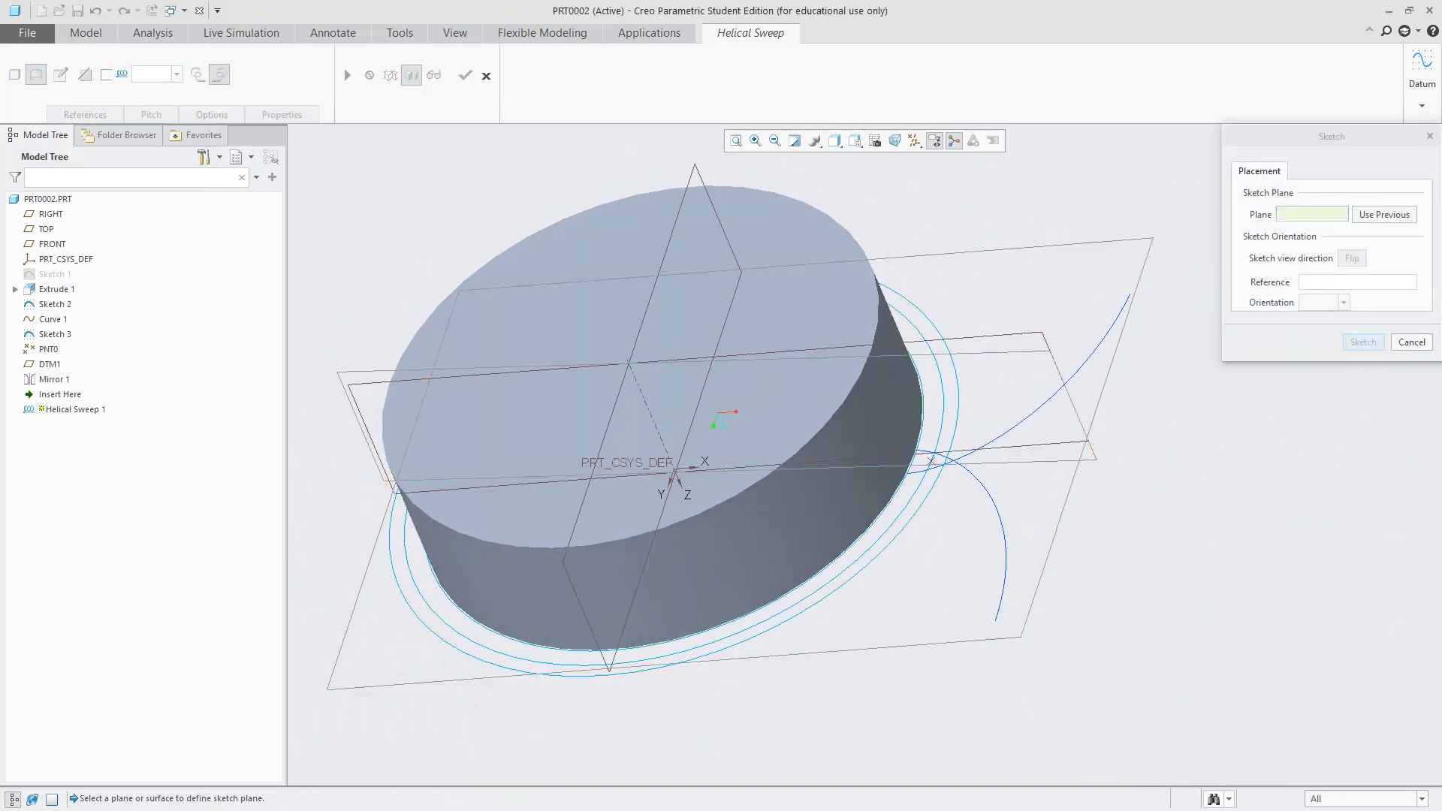
middle_drag(740, 466, 750, 538)
mouse_move(750, 432)
middle_down()
mouse_move(754, 467)
mouse_move(755, 428)
middle_up()
click(755, 428)
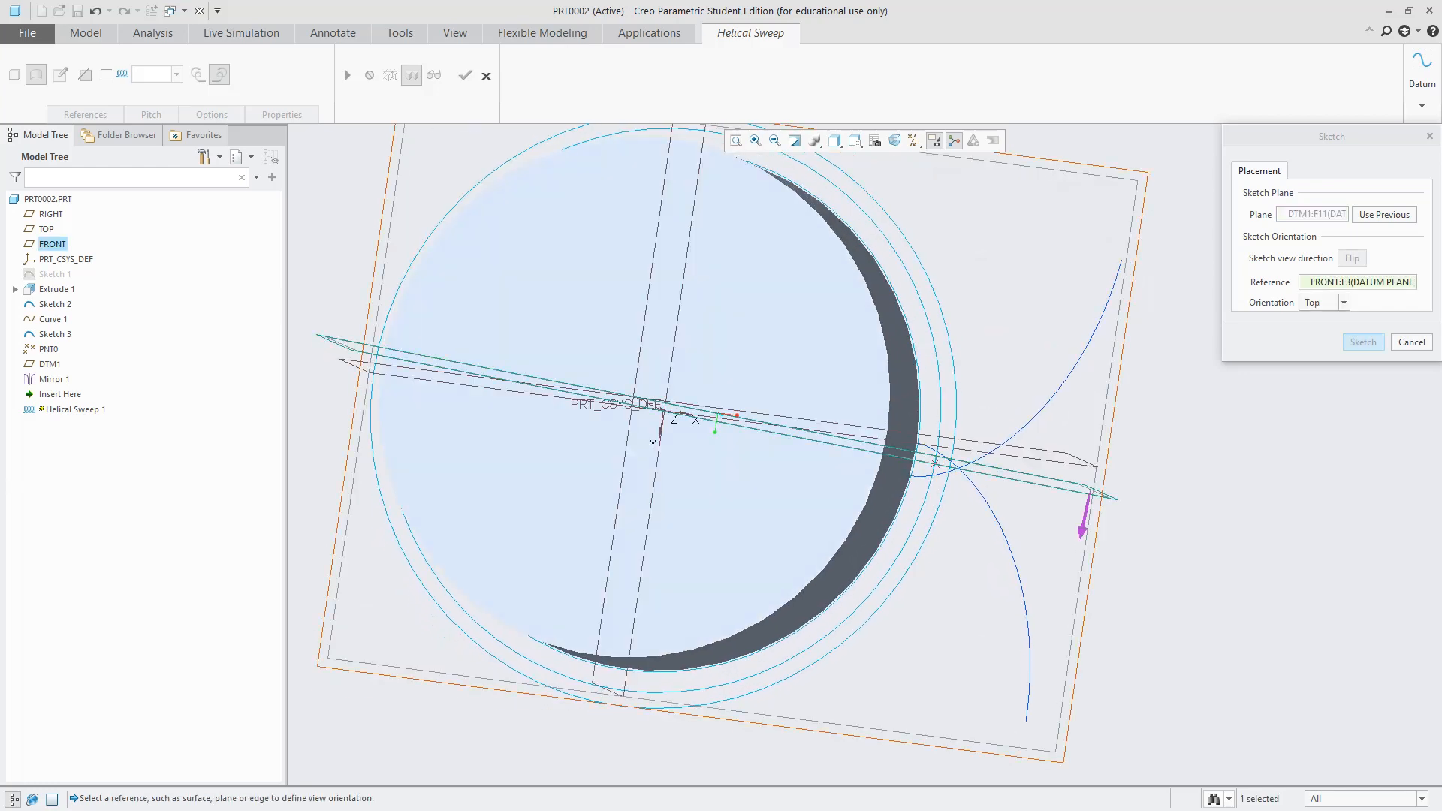
key(Return)
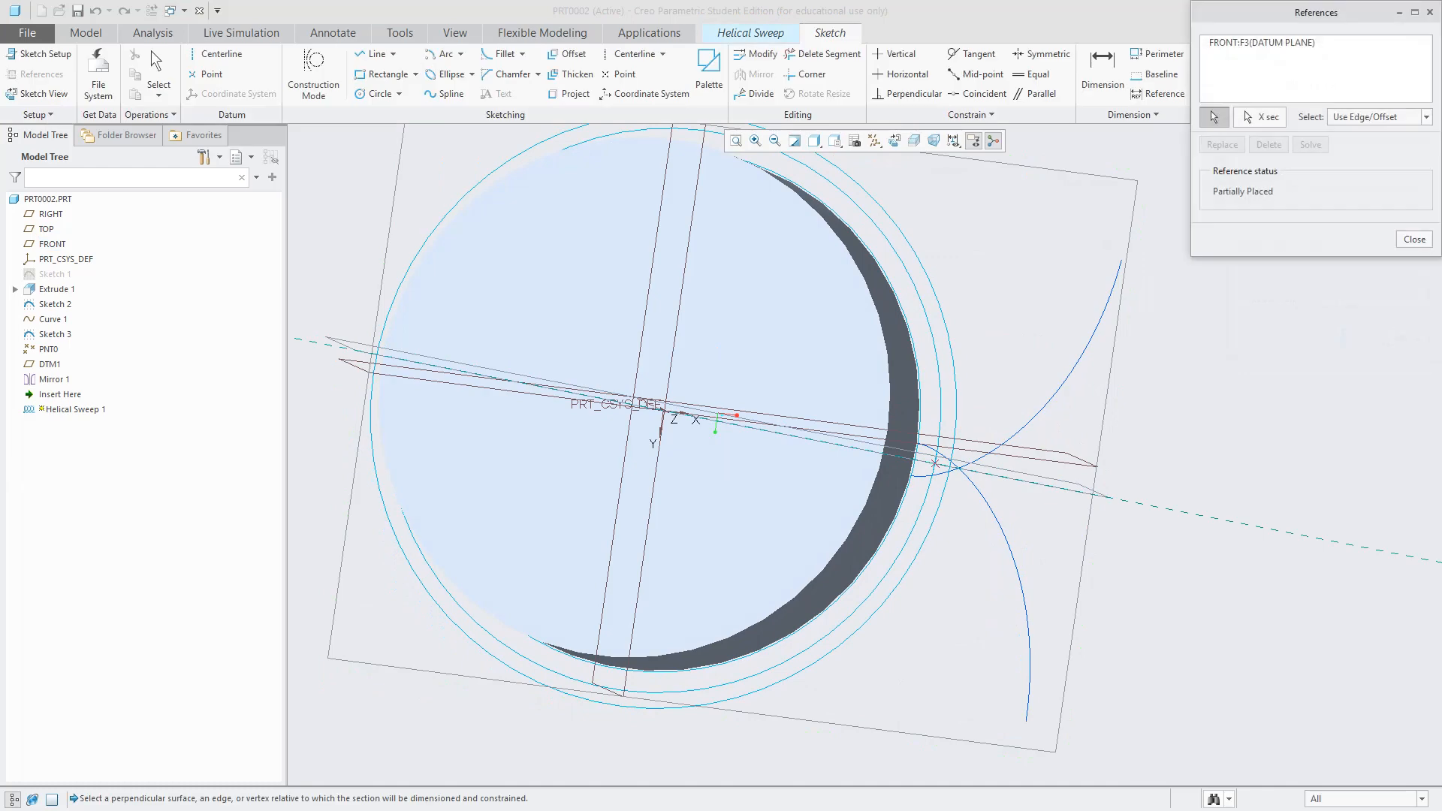
Add the cylinder's central axis as a sketch reference and solve the references so the sketch is fully placed
middle_drag(755, 450, 755, 361)
click(646, 451)
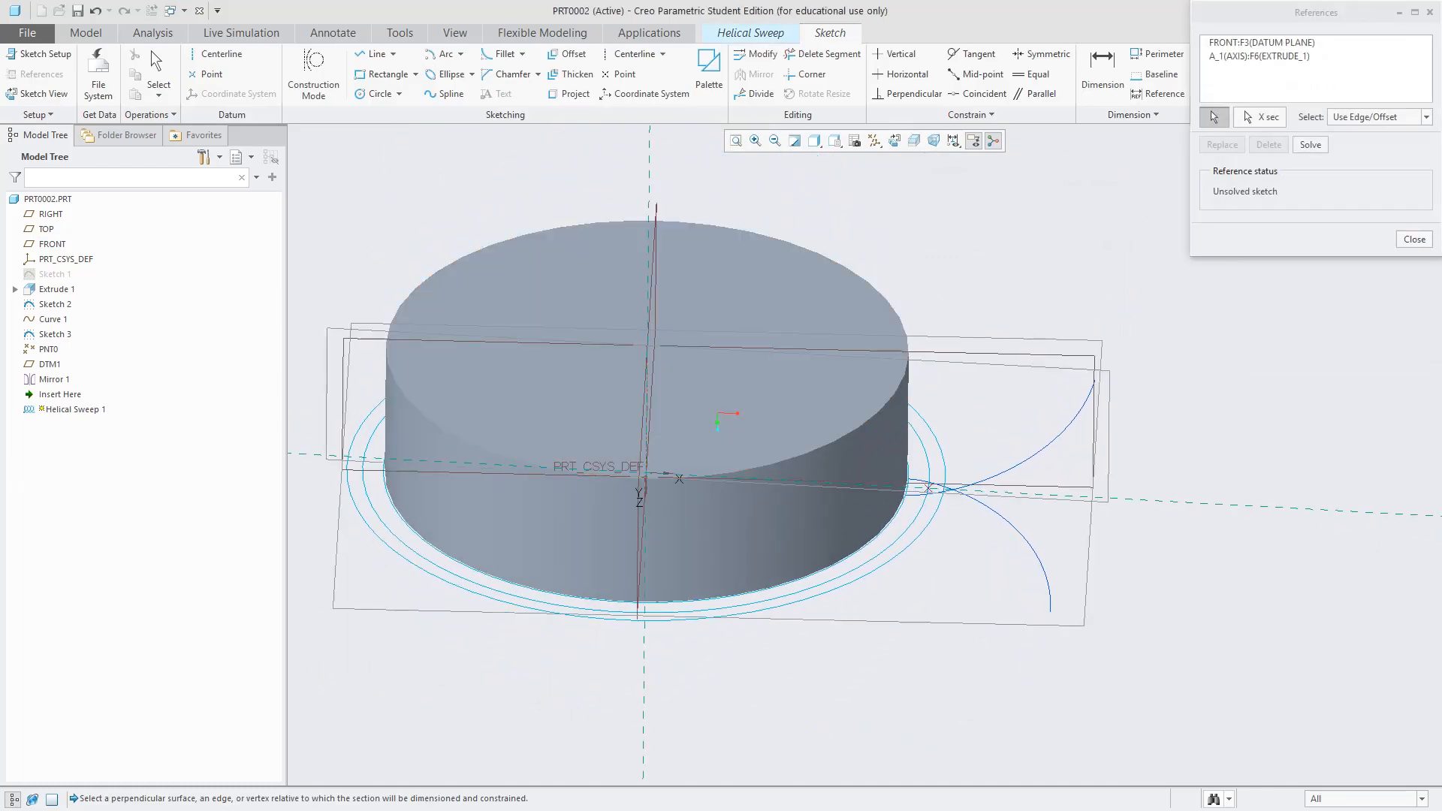
click(1310, 145)
mouse_move(755, 420)
middle_down()
mouse_move(759, 338)
mouse_move(740, 410)
middle_up()
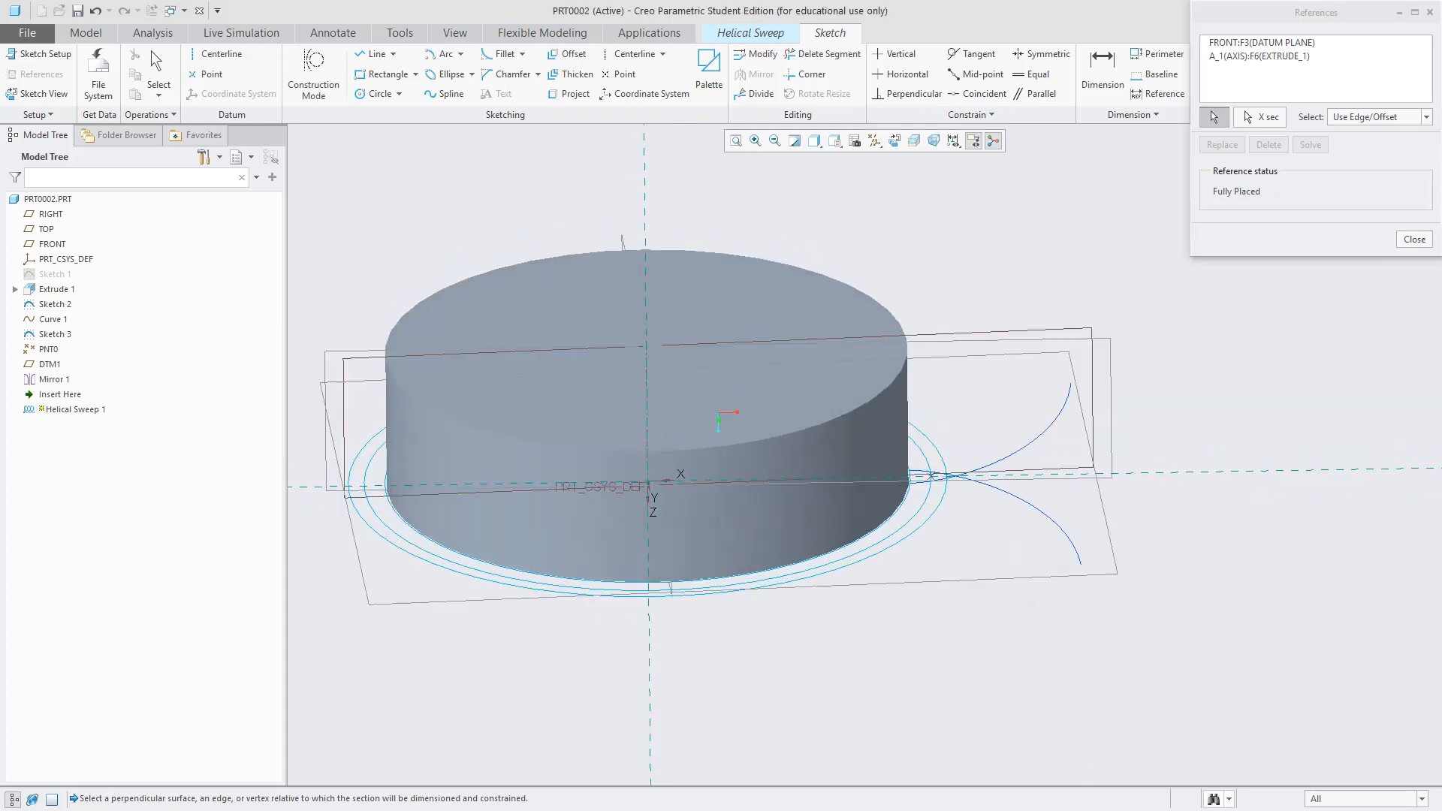
click(1415, 238)
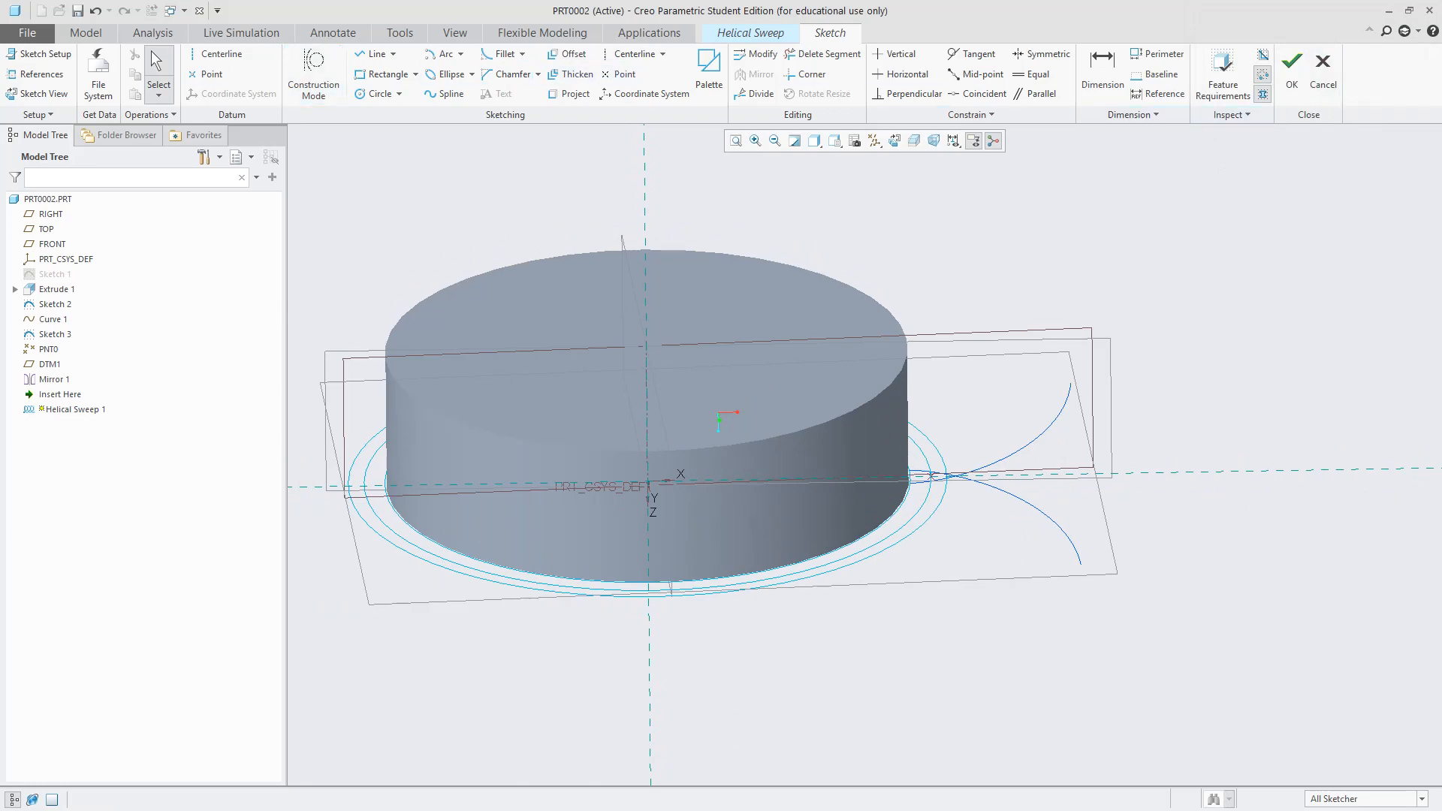
Sketch a vertical profile line spanning the cylinder's full height, just inside its outer edge, and finish the sketch
click(895, 141)
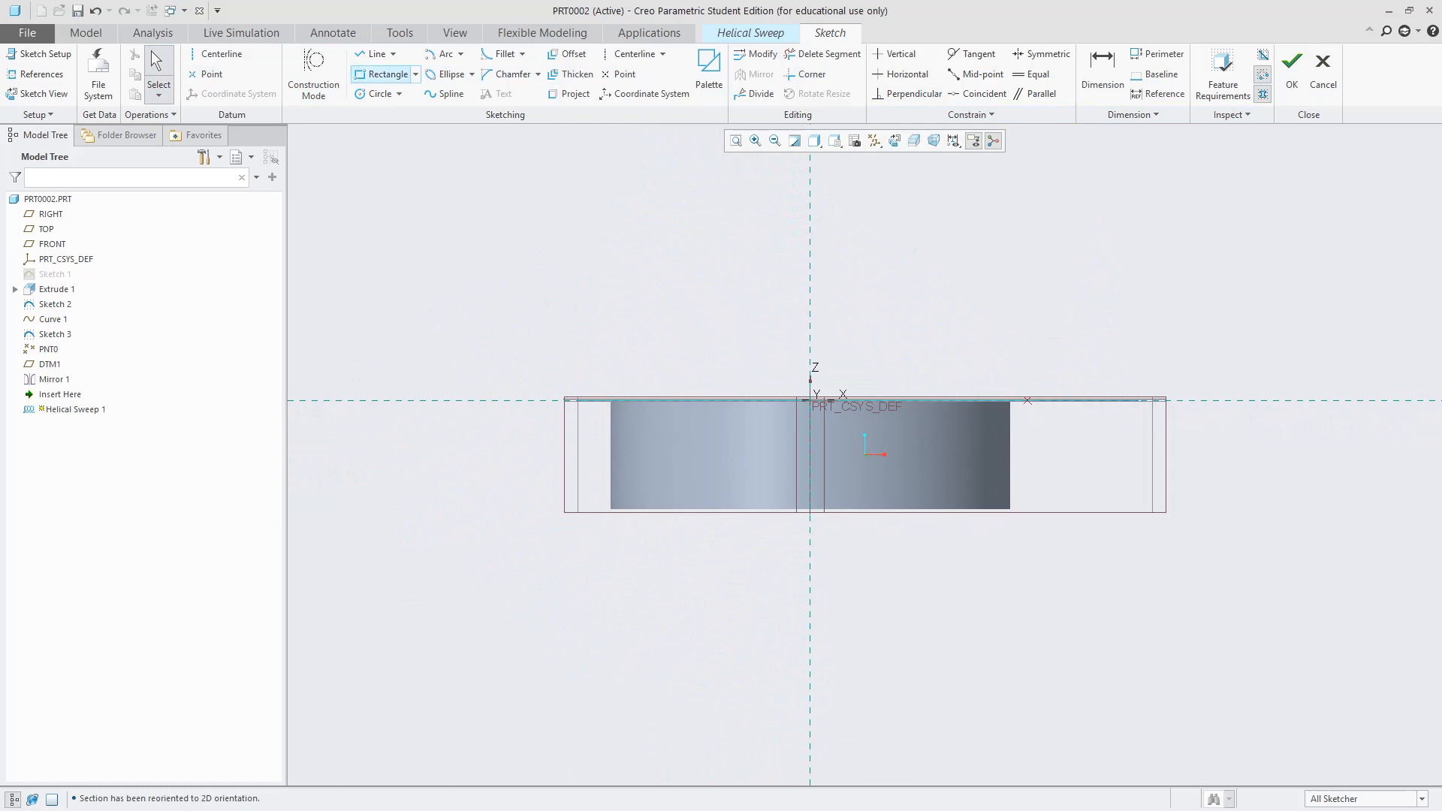
click(373, 53)
scroll(946, 343, down, 1)
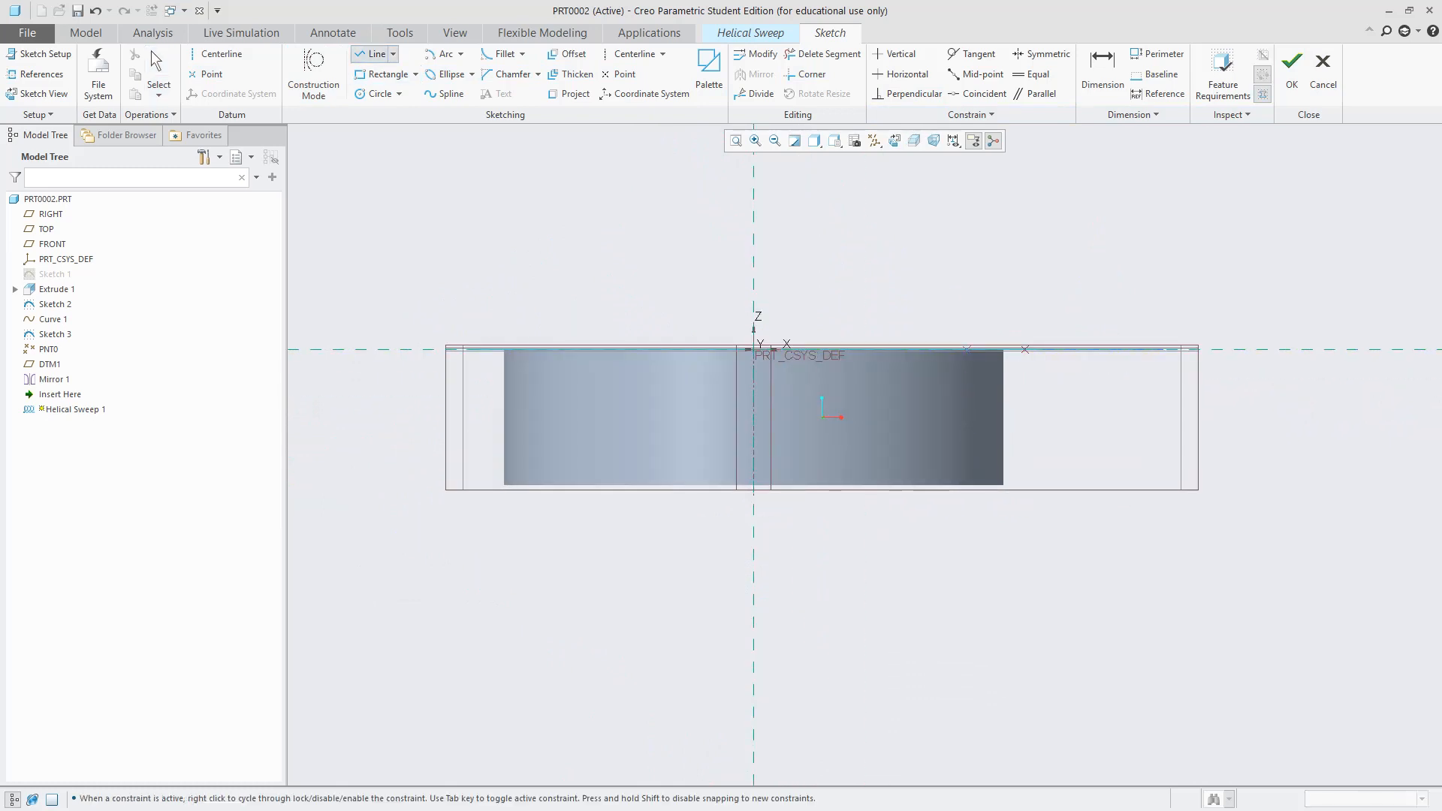
click(966, 350)
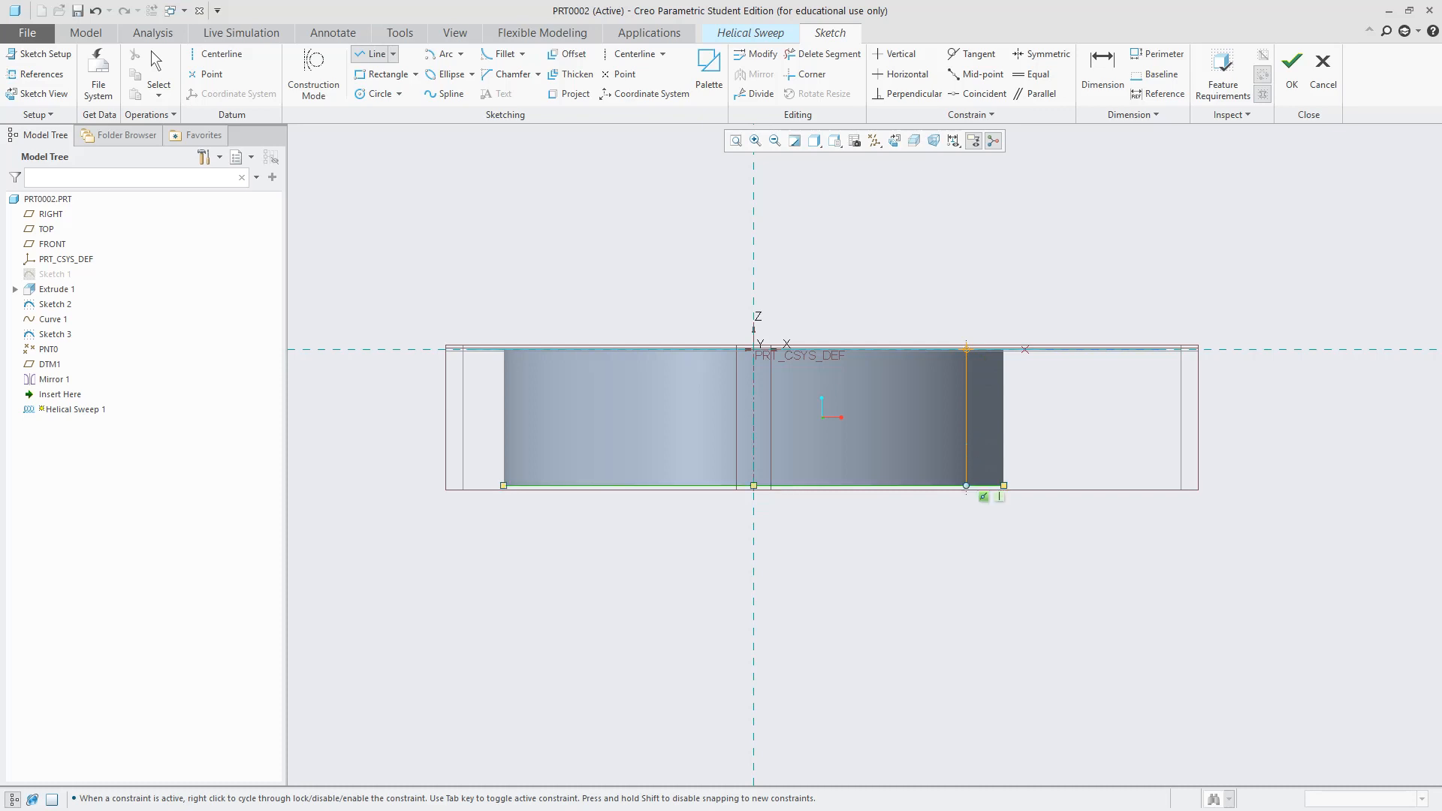
click(966, 486)
middle_click(913, 429)
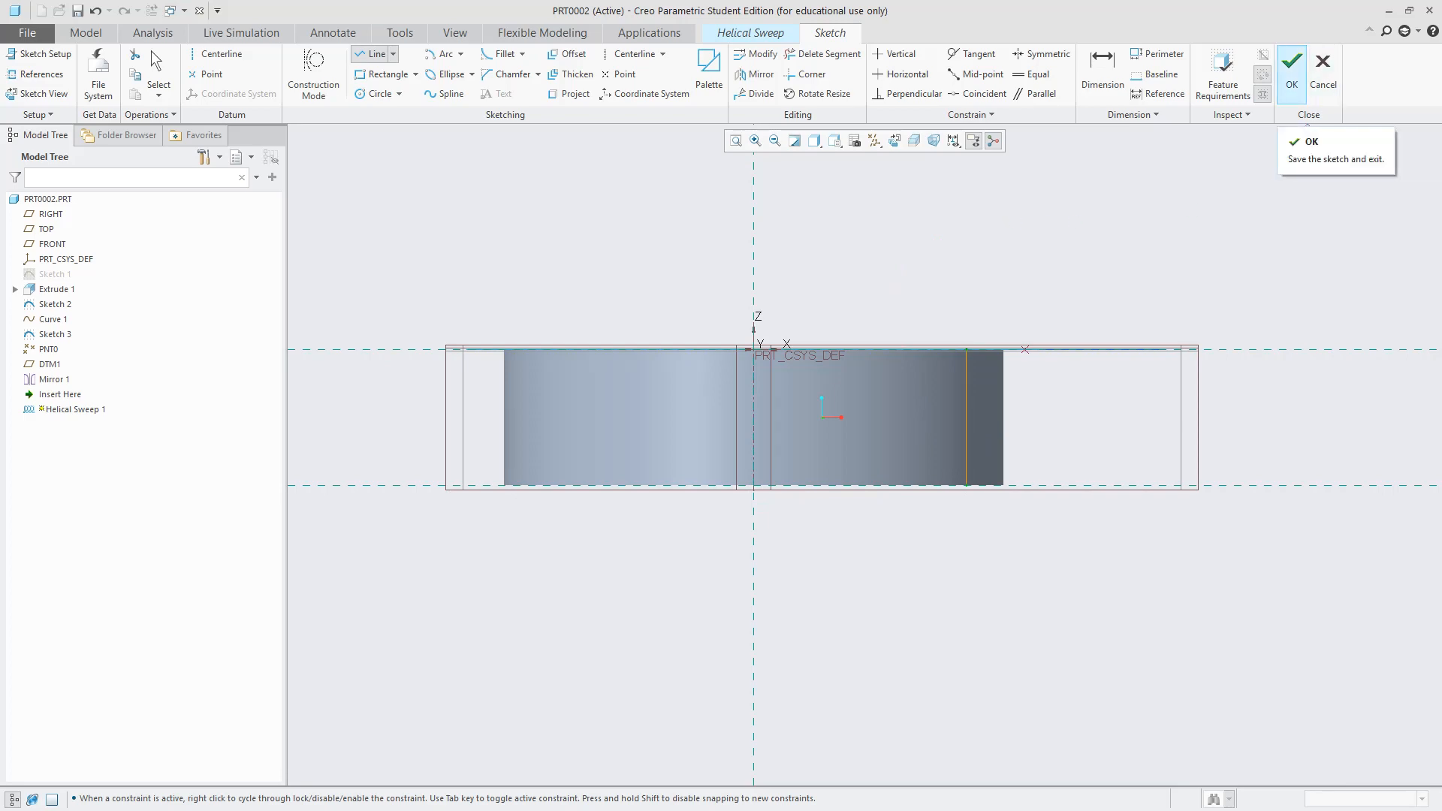
click(1292, 75)
Flip the helix profile's start point to the end of the line opposite the involute curves
mouse_move(821, 417)
middle_down()
mouse_move(823, 480)
mouse_move(829, 375)
mouse_move(838, 488)
mouse_move(822, 435)
middle_up()
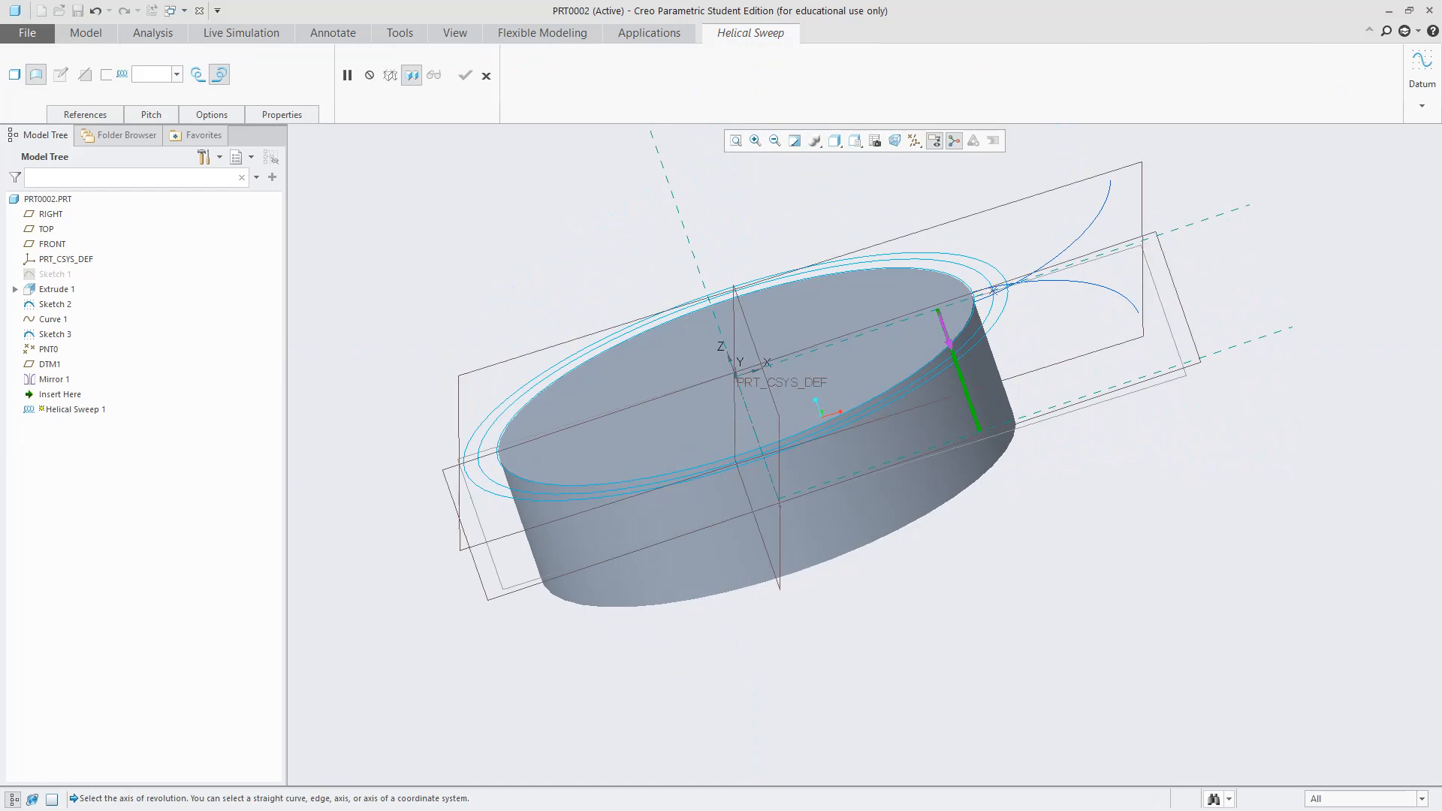
mouse_move(924, 360)
middle_down()
mouse_move(894, 327)
mouse_move(898, 226)
mouse_move(905, 368)
middle_up()
scroll(1120, 506, down, 2)
scroll(1120, 507, up, 3)
scroll(1120, 506, down, 4)
scroll(1153, 540, up, 5)
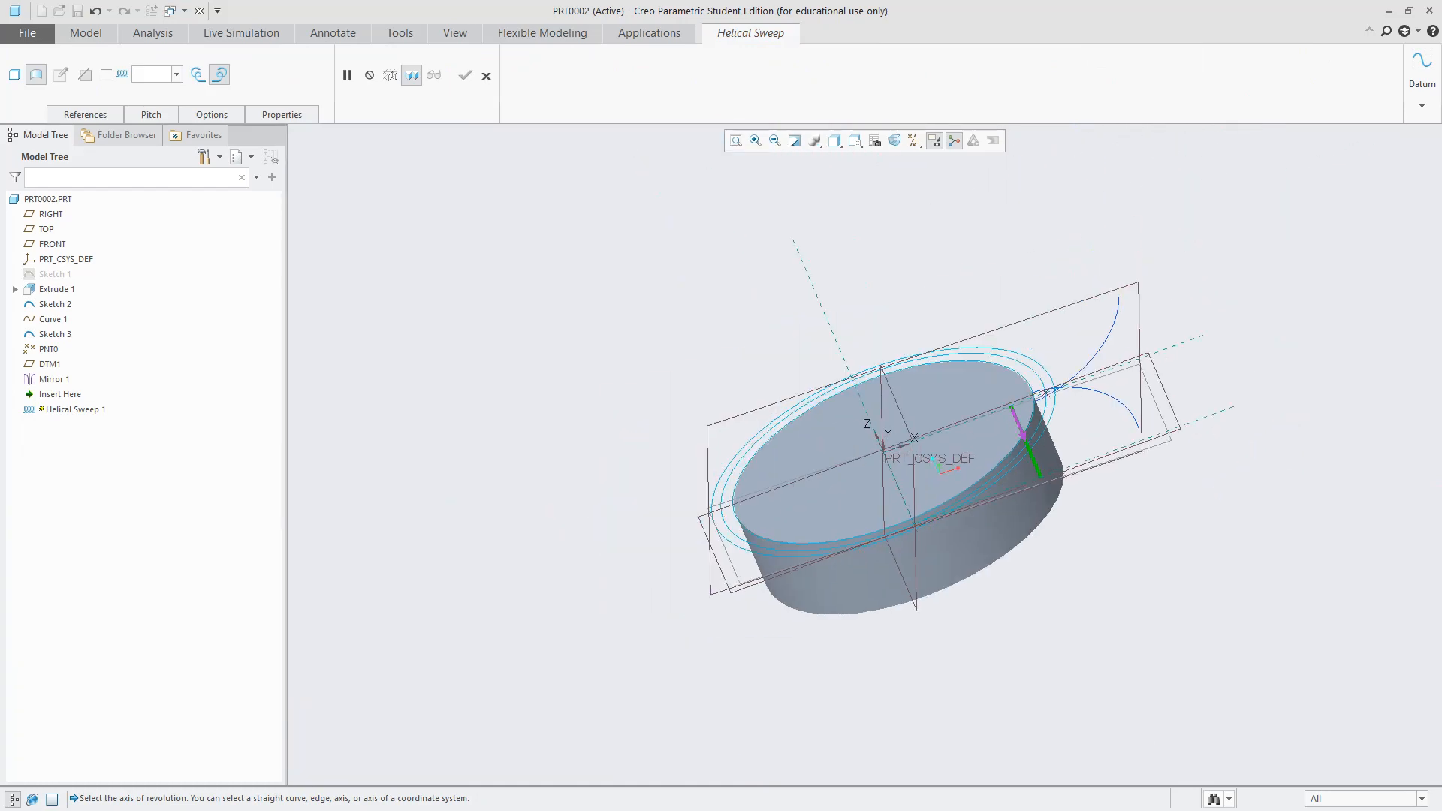
scroll(1157, 541, down, 3)
middle_drag(1153, 571, 1130, 545)
scroll(1120, 567, up, 4)
scroll(1120, 564, down, 3)
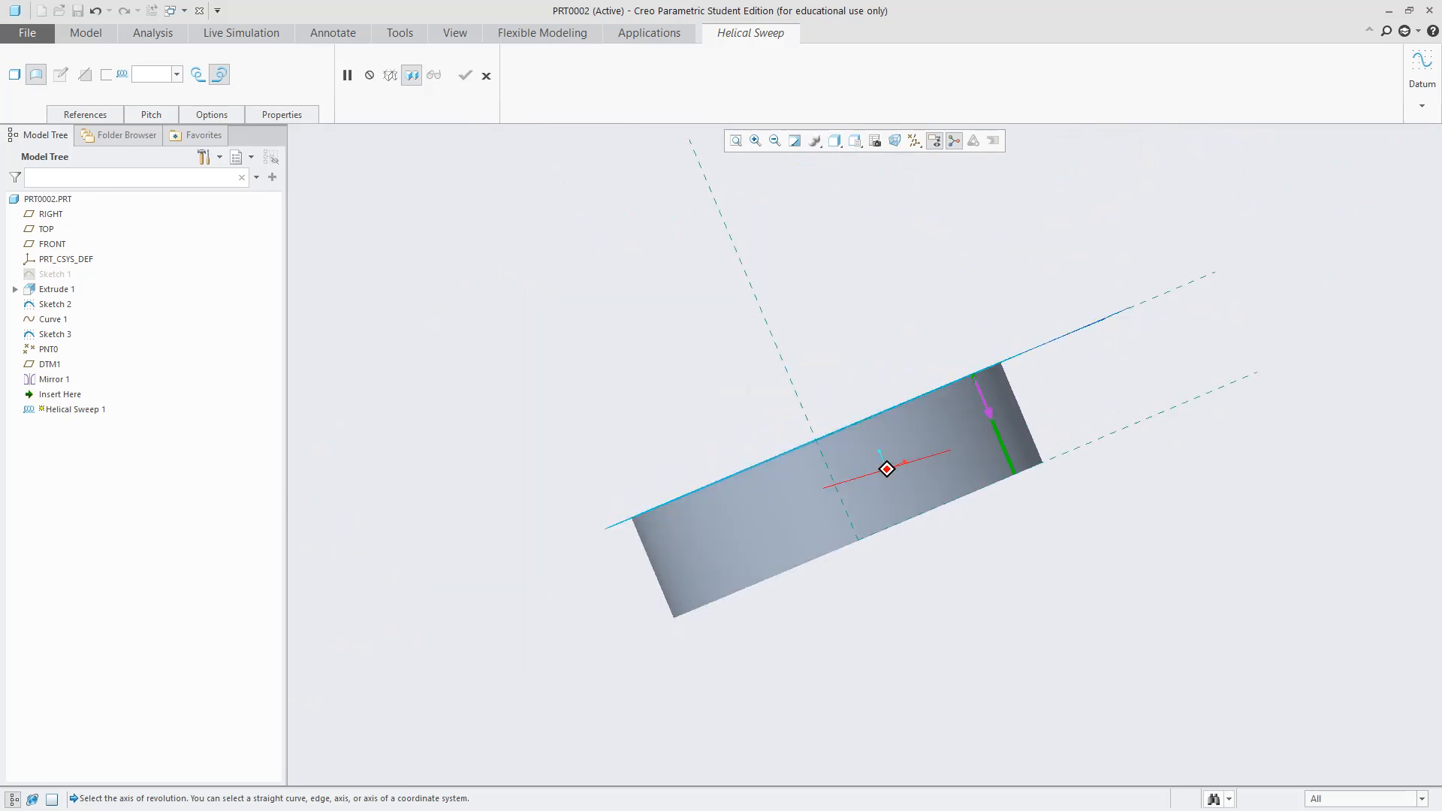
scroll(1120, 563, up, 1)
scroll(1104, 496, down, 2)
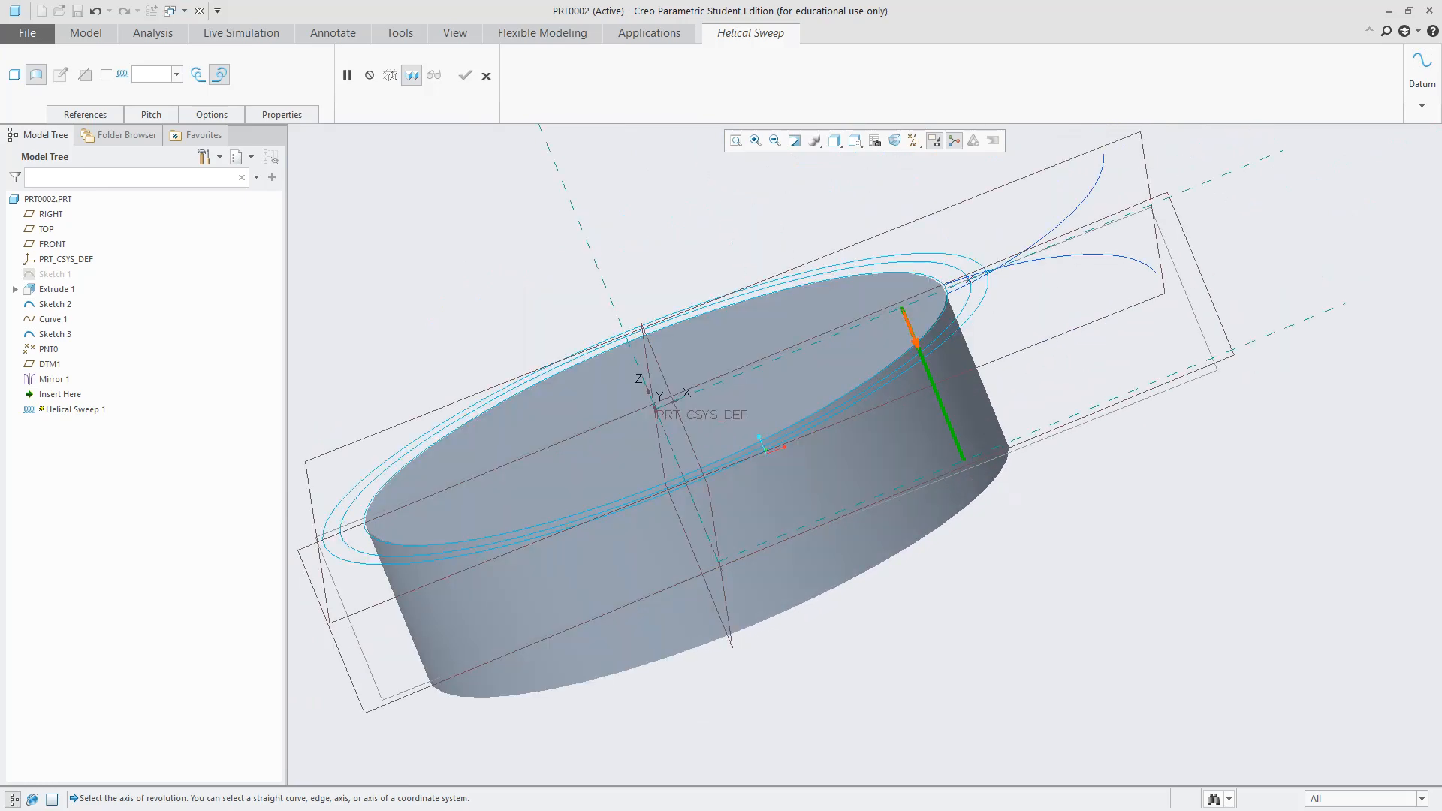
scroll(917, 338, up, 1)
click(916, 338)
scroll(1074, 496, up, 2)
scroll(1078, 497, down, 1)
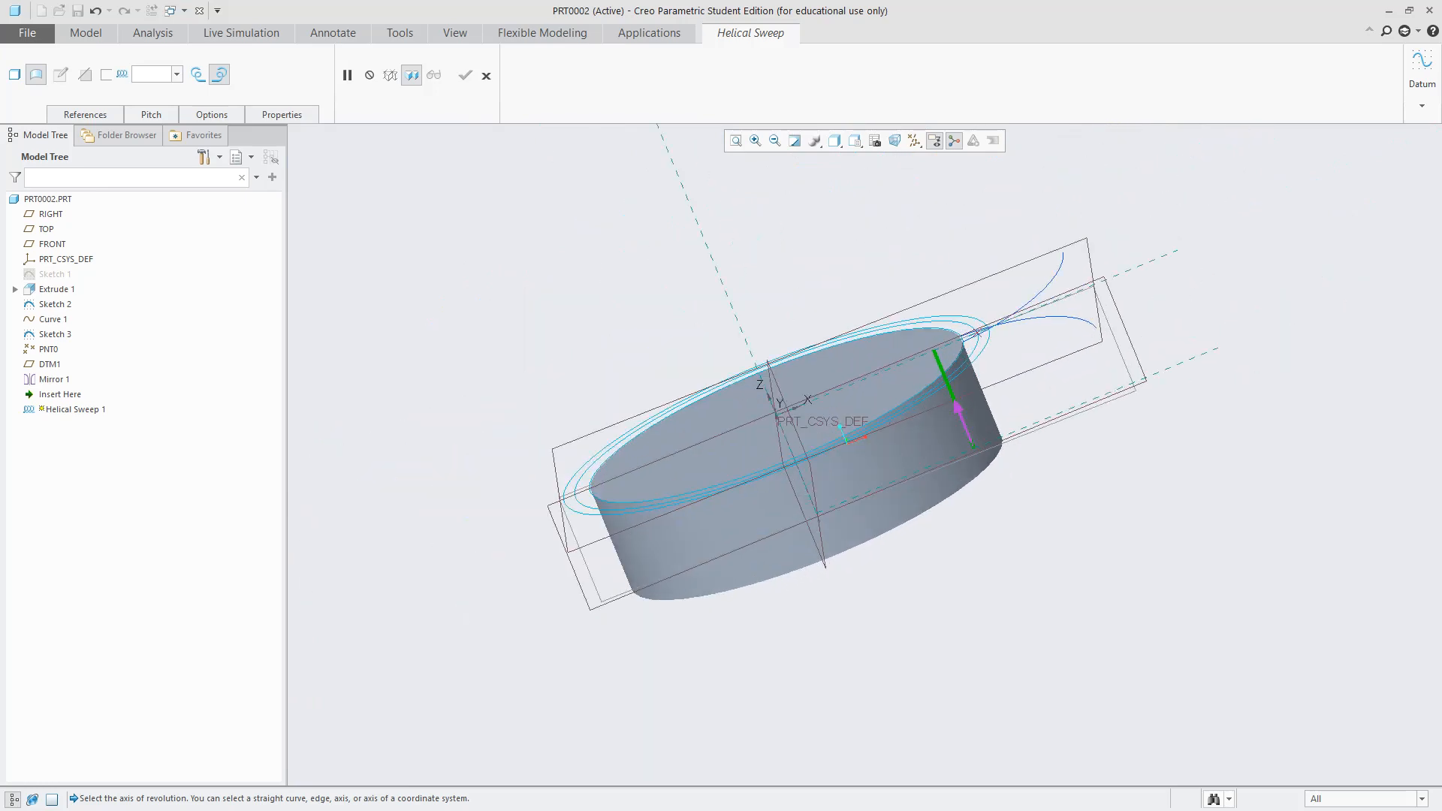
Flip the profile's start point back to the end on the face carrying the involute curves
scroll(969, 420, up, 3)
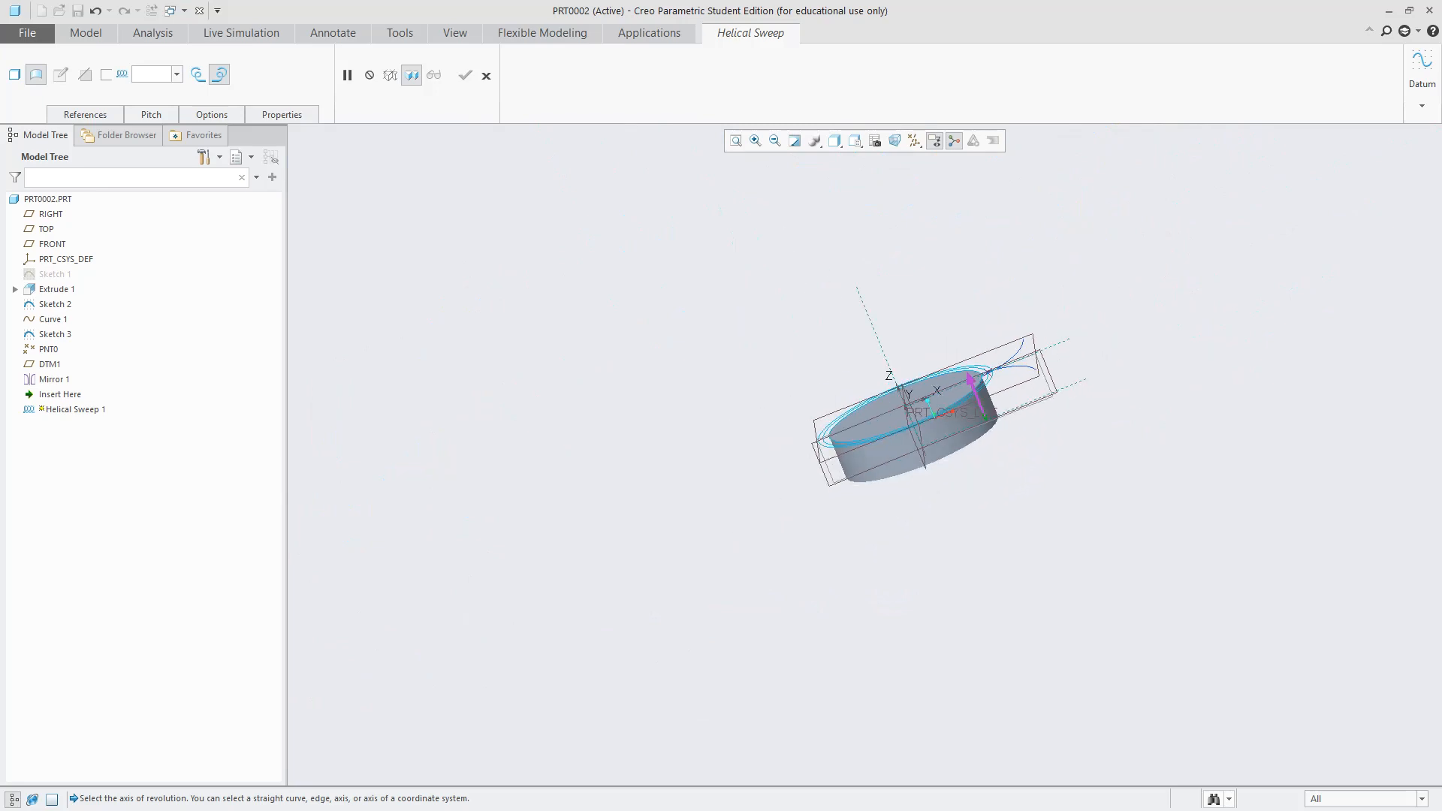
scroll(969, 421, down, 4)
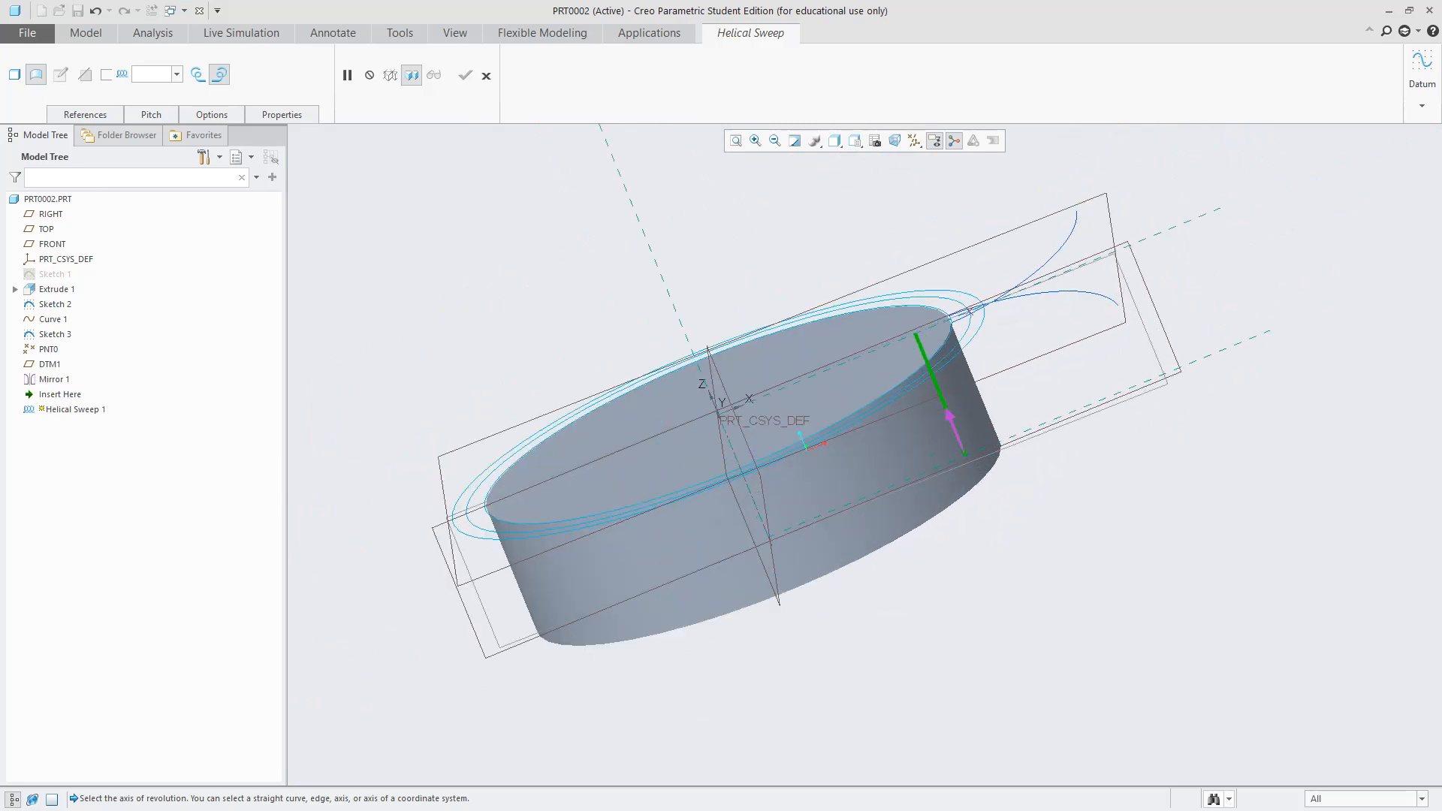
mouse_move(970, 420)
middle_down()
mouse_move(954, 304)
mouse_move(954, 428)
middle_up()
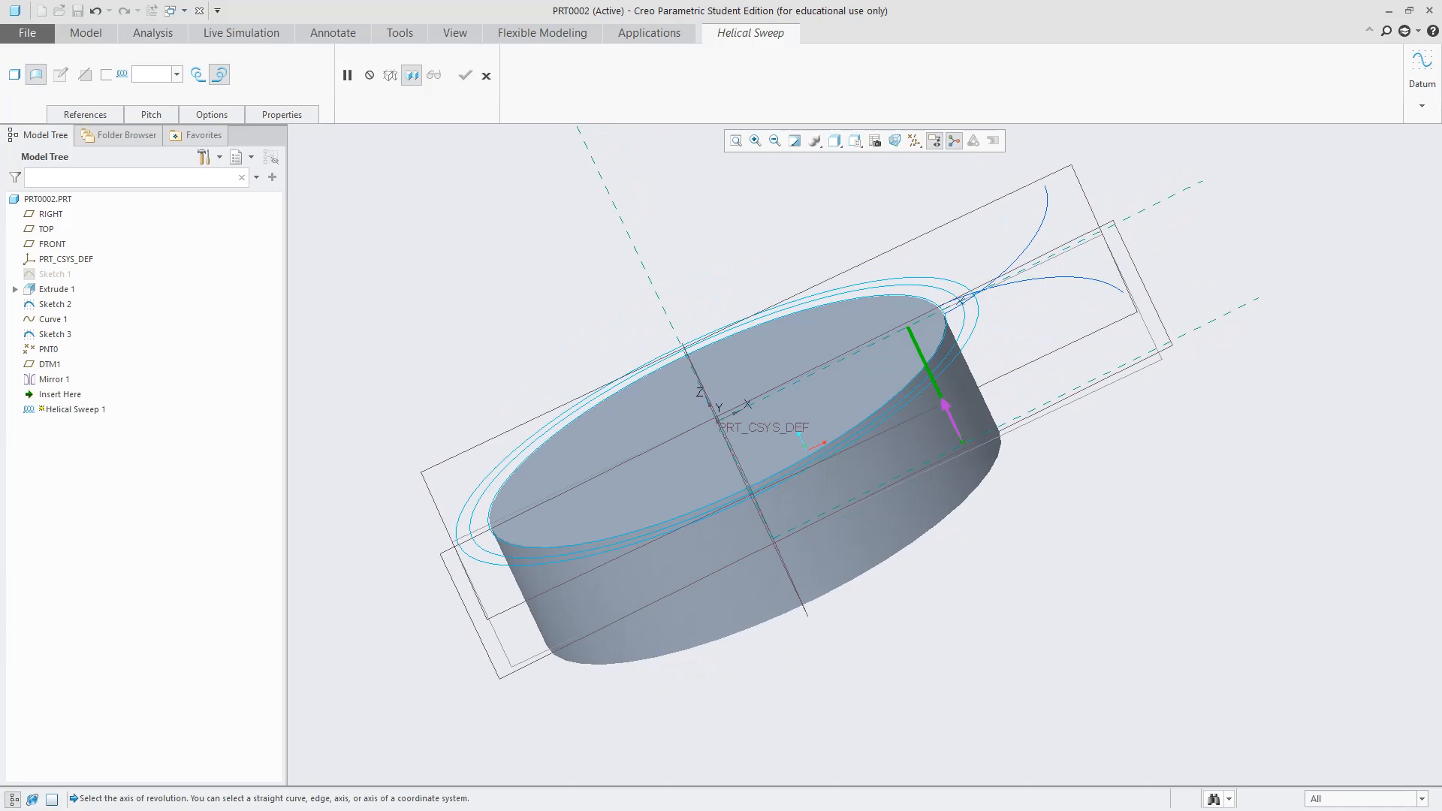
click(949, 419)
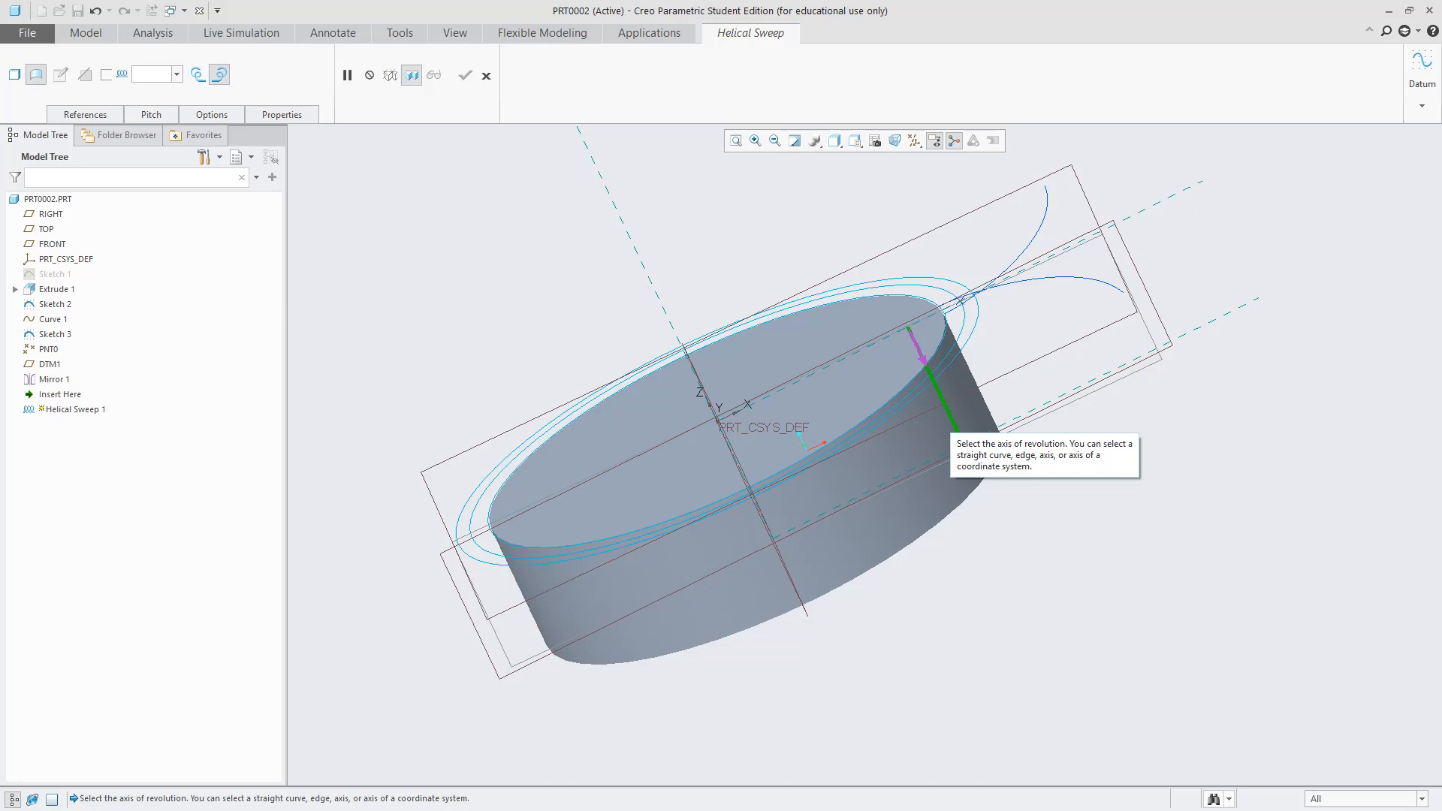
Flip the profile's start point to the far end and back to the involute side, checking it against the tooth curves
middle_drag(940, 423, 909, 229)
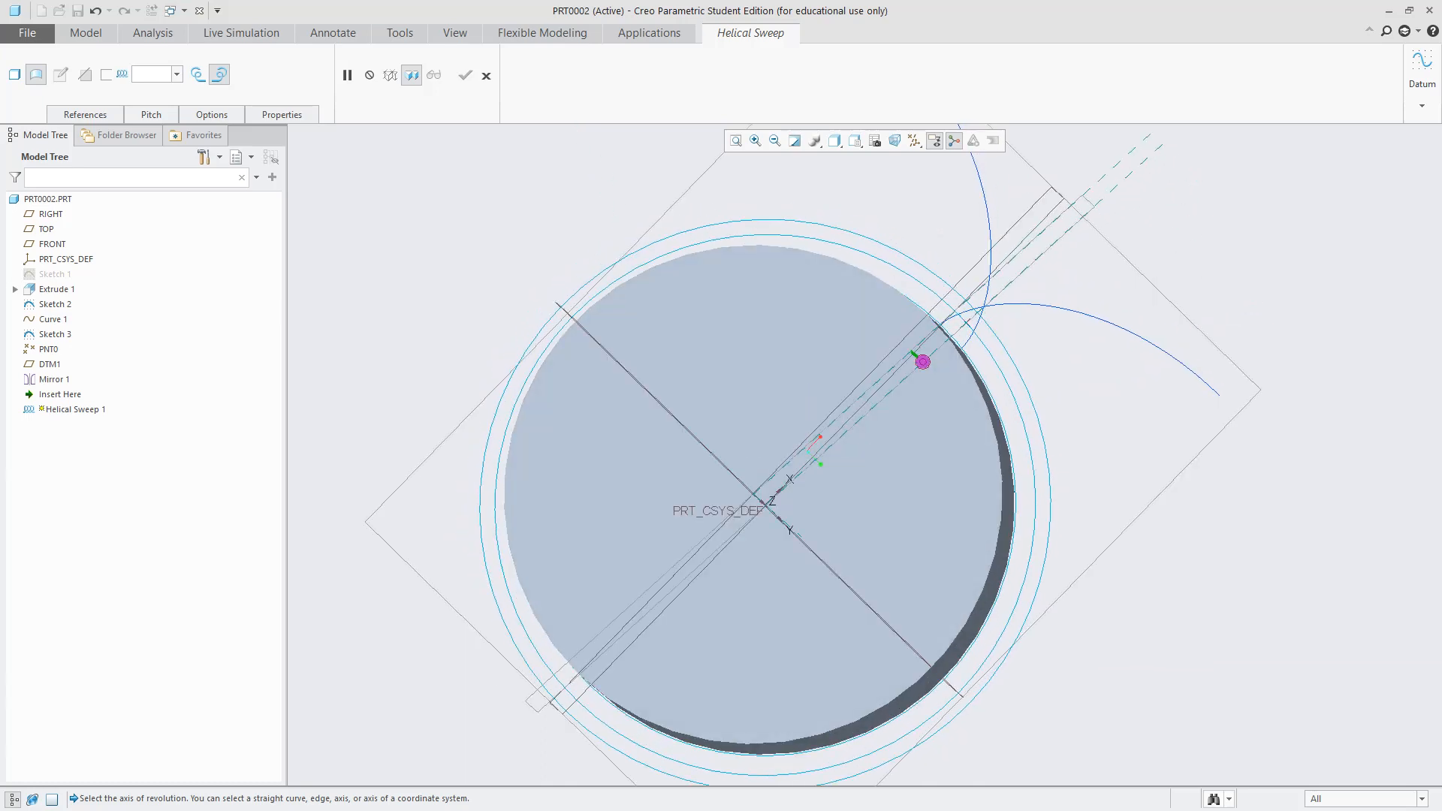
middle_drag(1022, 345, 1054, 452)
scroll(873, 383, down, 4)
scroll(900, 384, down, 4)
scroll(1232, 458, up, 4)
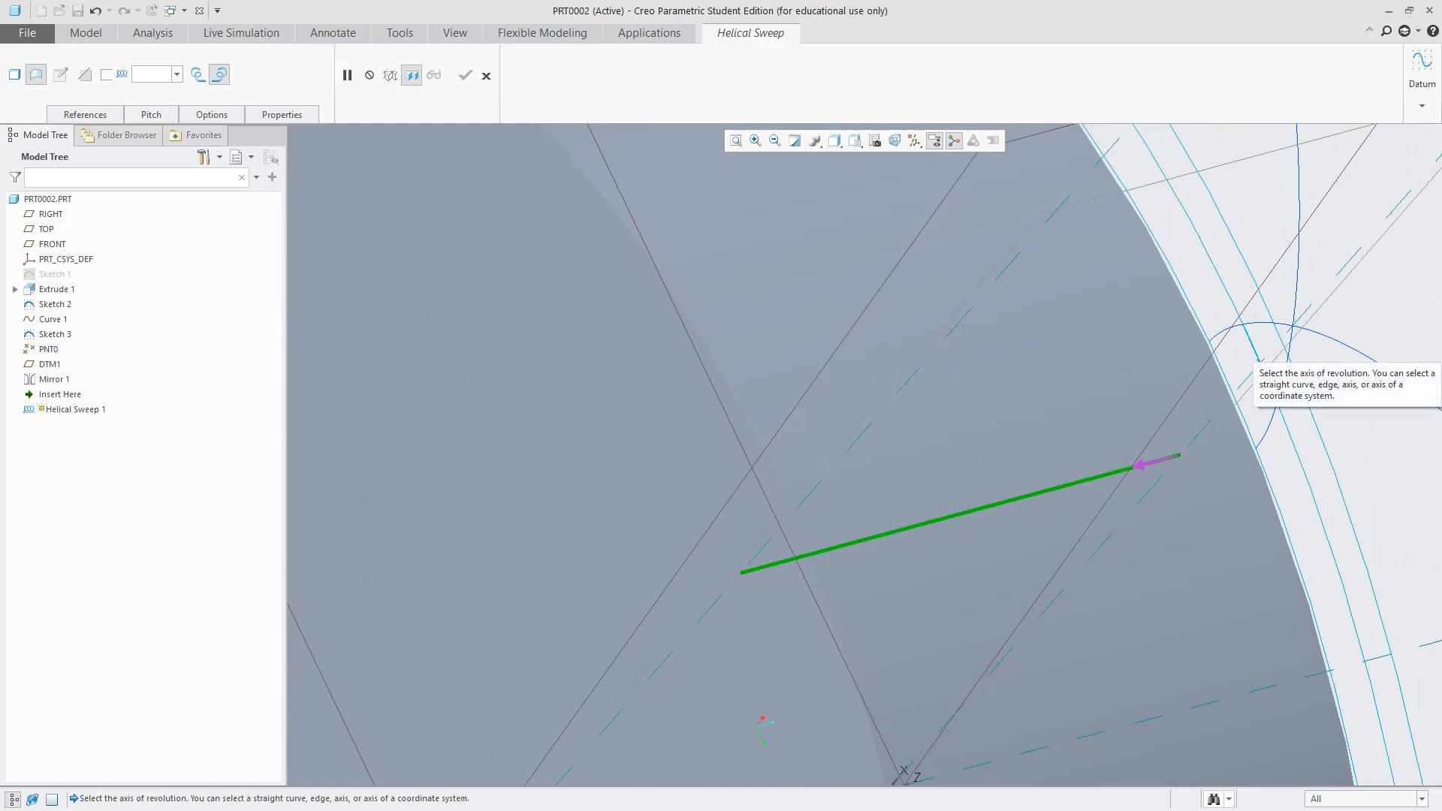
scroll(1262, 356, up, 2)
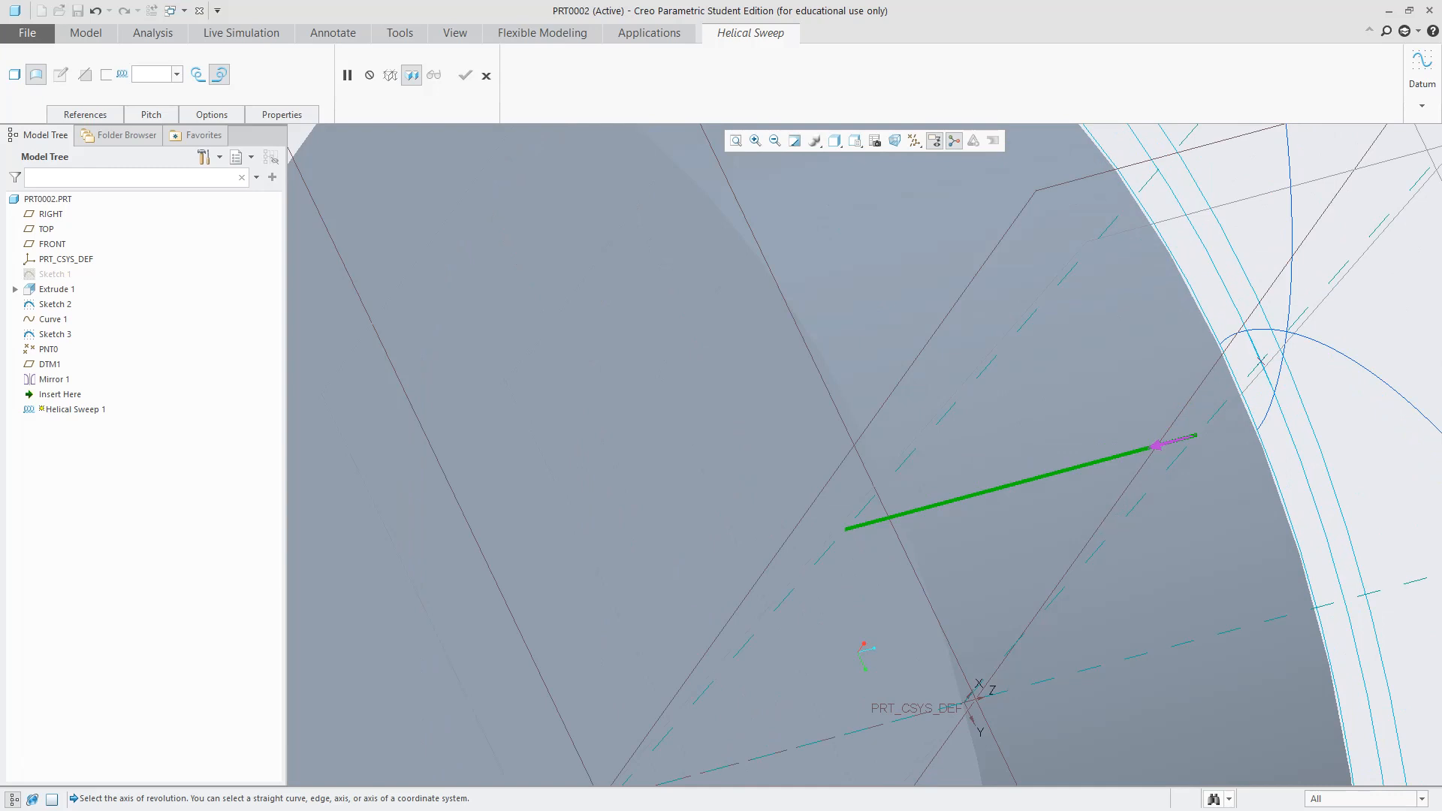
click(1164, 444)
click(865, 524)
scroll(864, 467, up, 4)
mouse_move(864, 467)
middle_down()
mouse_move(722, 478)
mouse_move(804, 455)
mouse_move(901, 323)
mouse_move(811, 244)
mouse_move(842, 304)
mouse_move(882, 312)
mouse_move(842, 314)
middle_up()
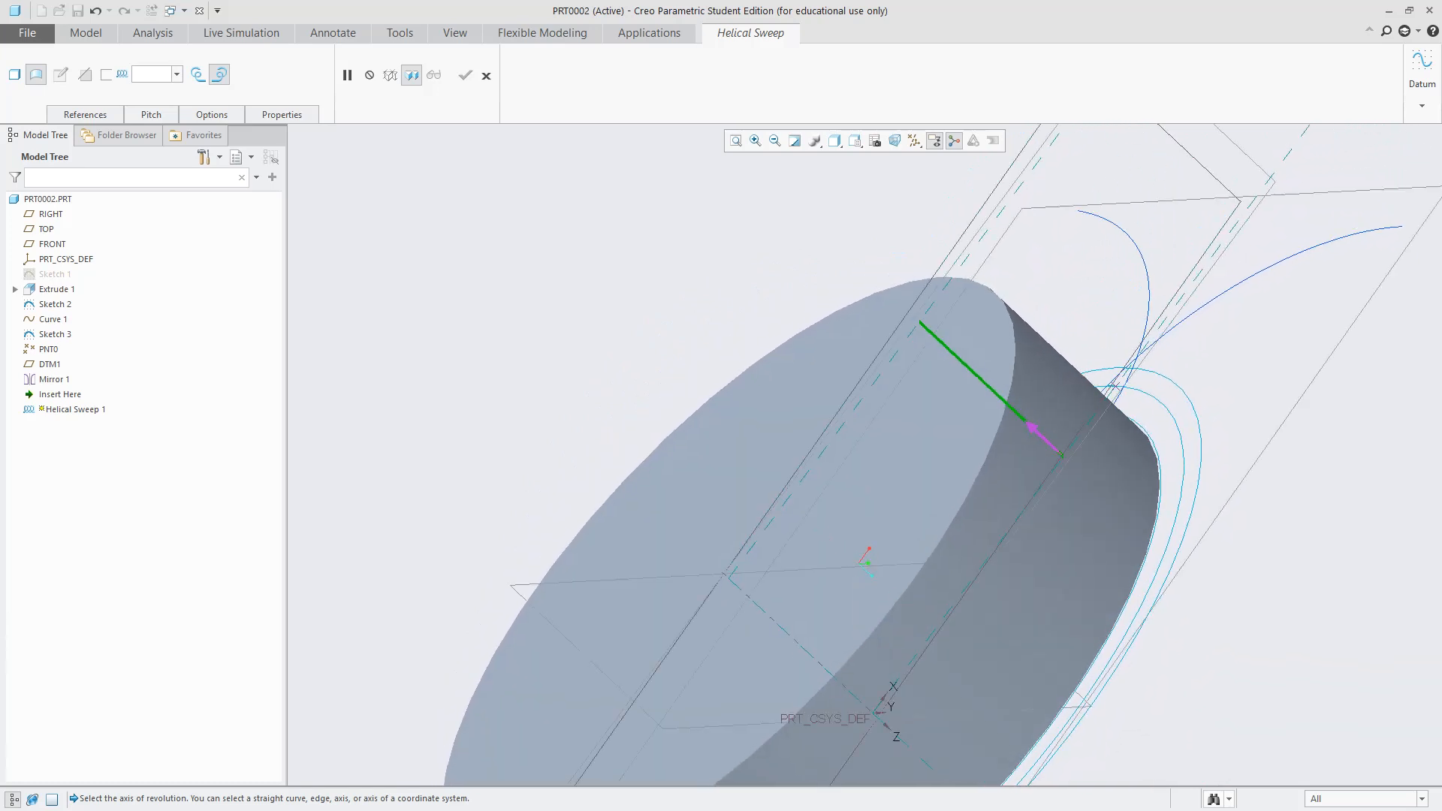
Set the cylinder's central axis as the helix axis and drive the pitch with the feature relation lead
click(85, 115)
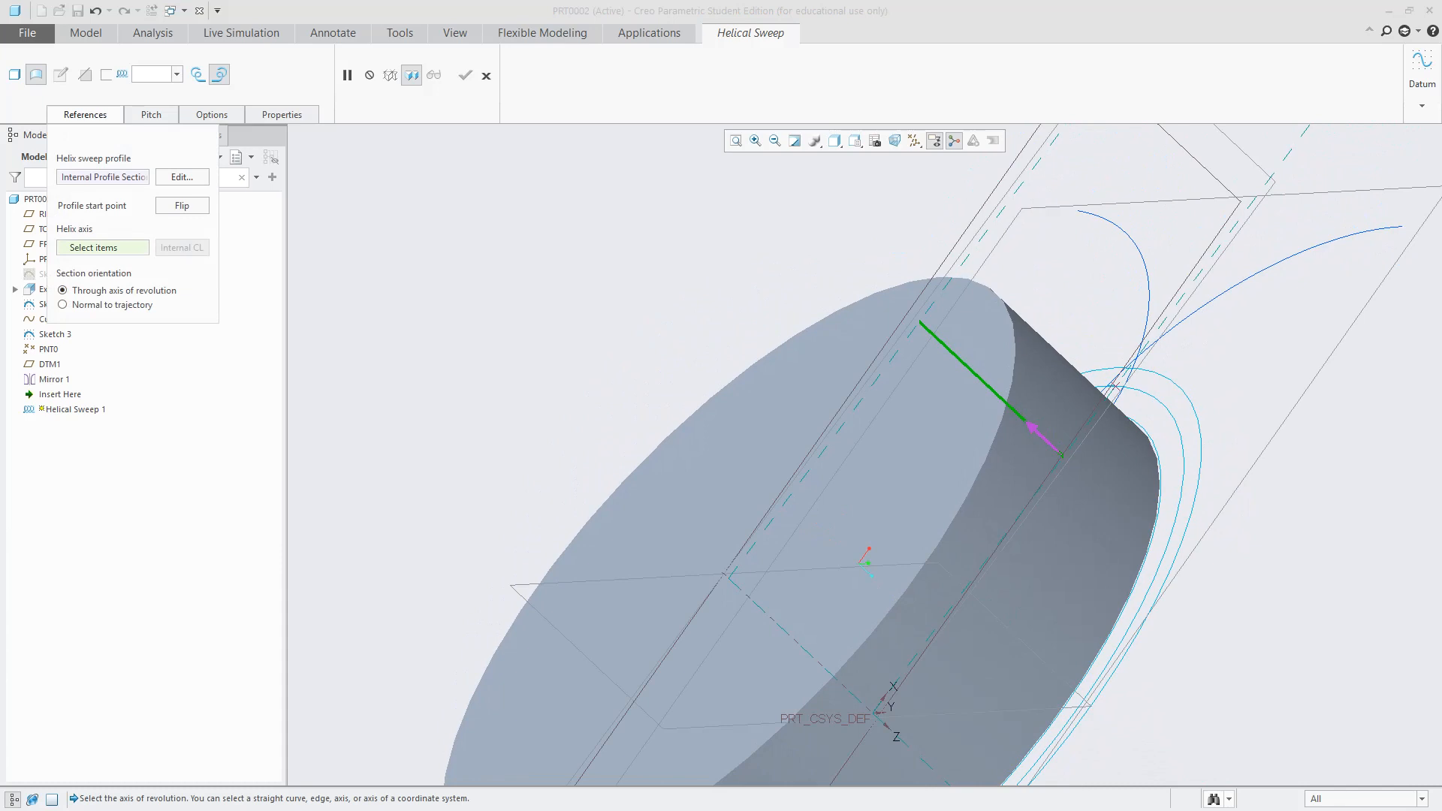
click(802, 646)
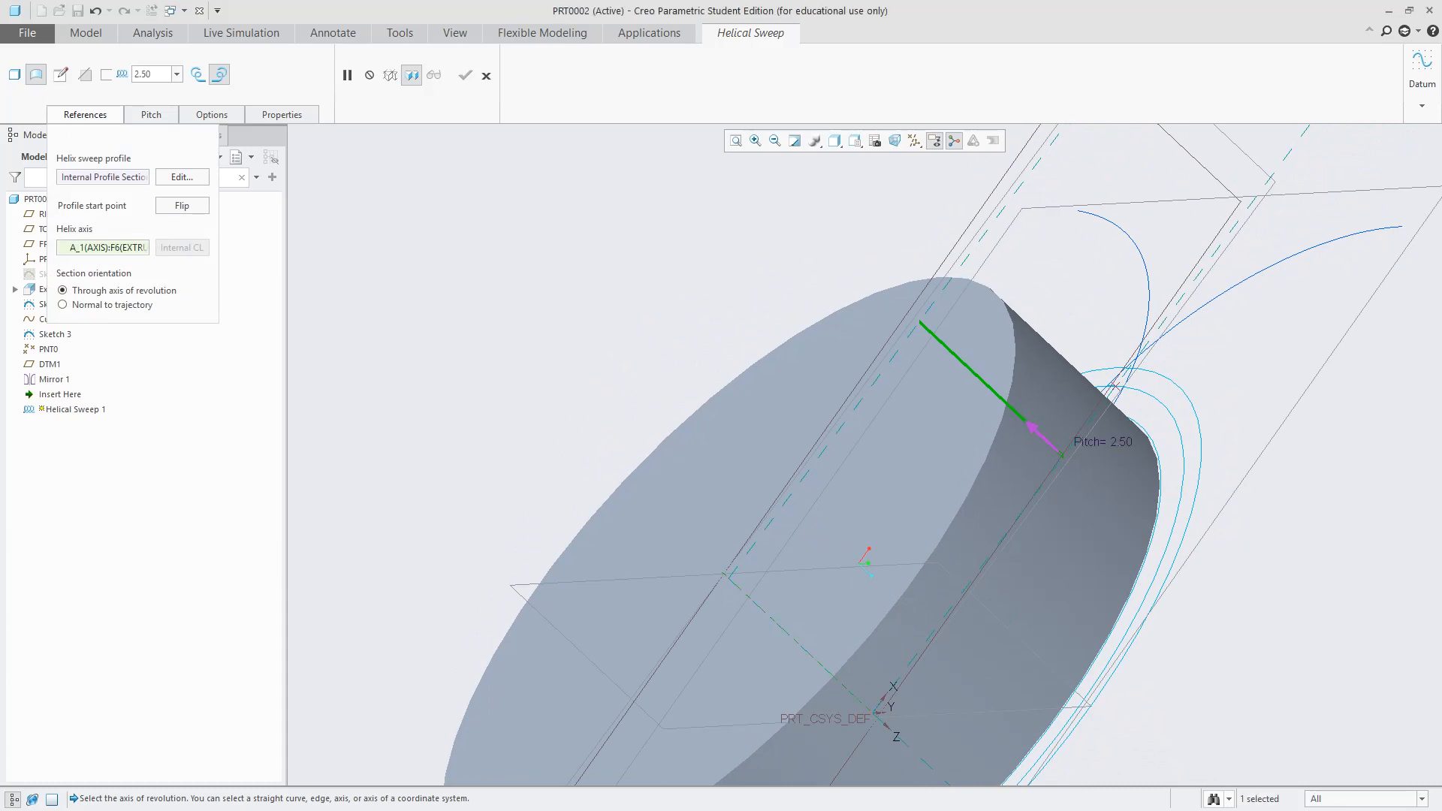
click(143, 74)
text(lead)
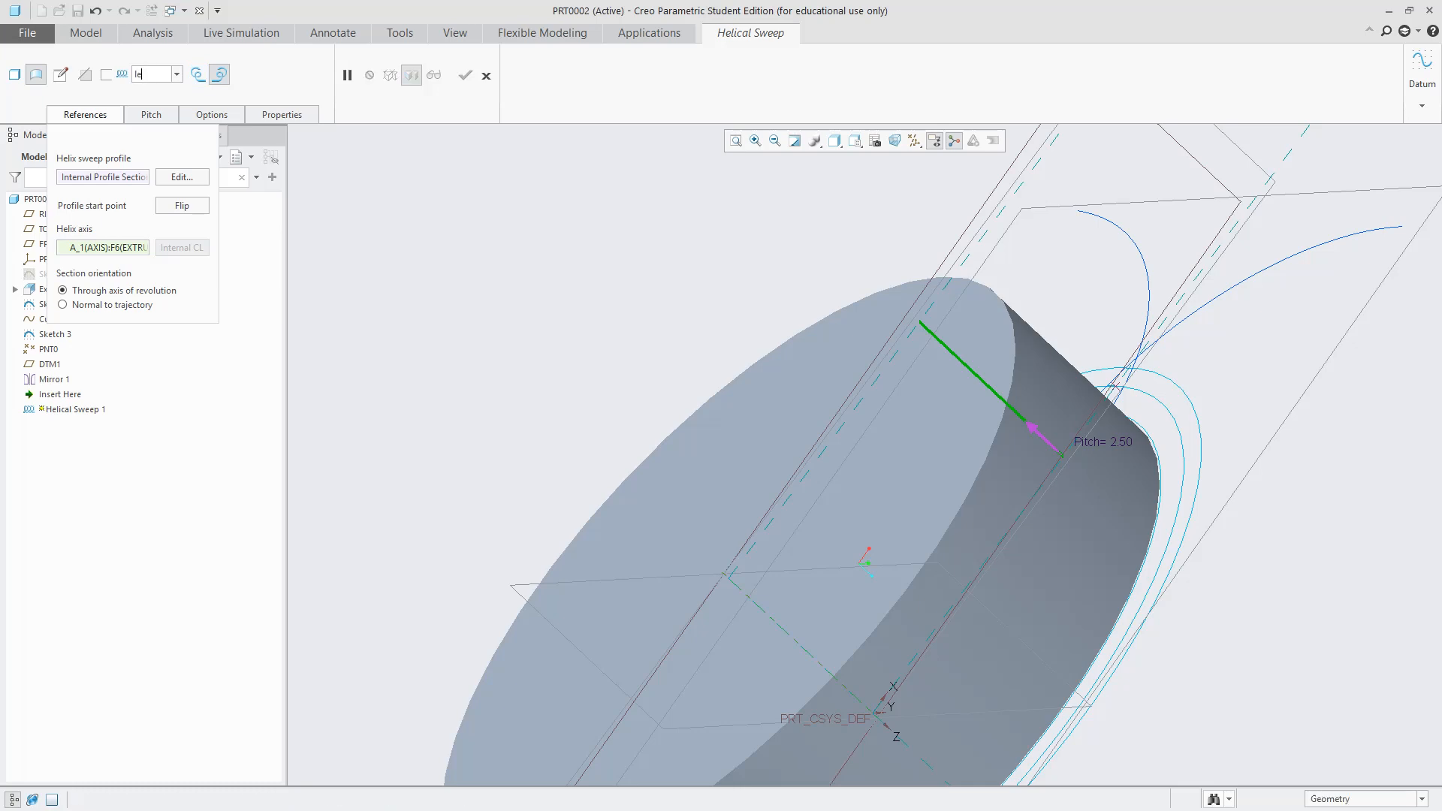
key(Return)
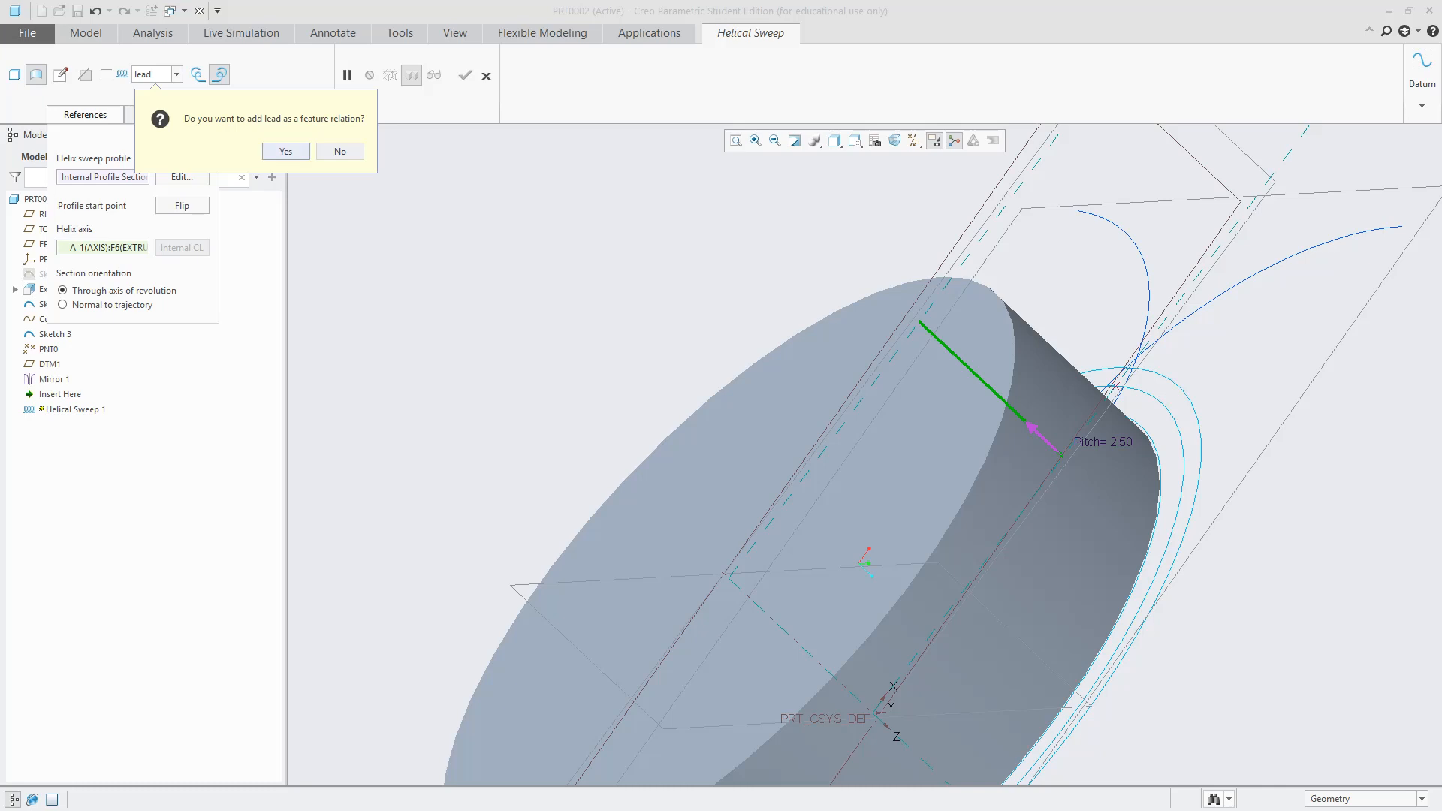
click(286, 151)
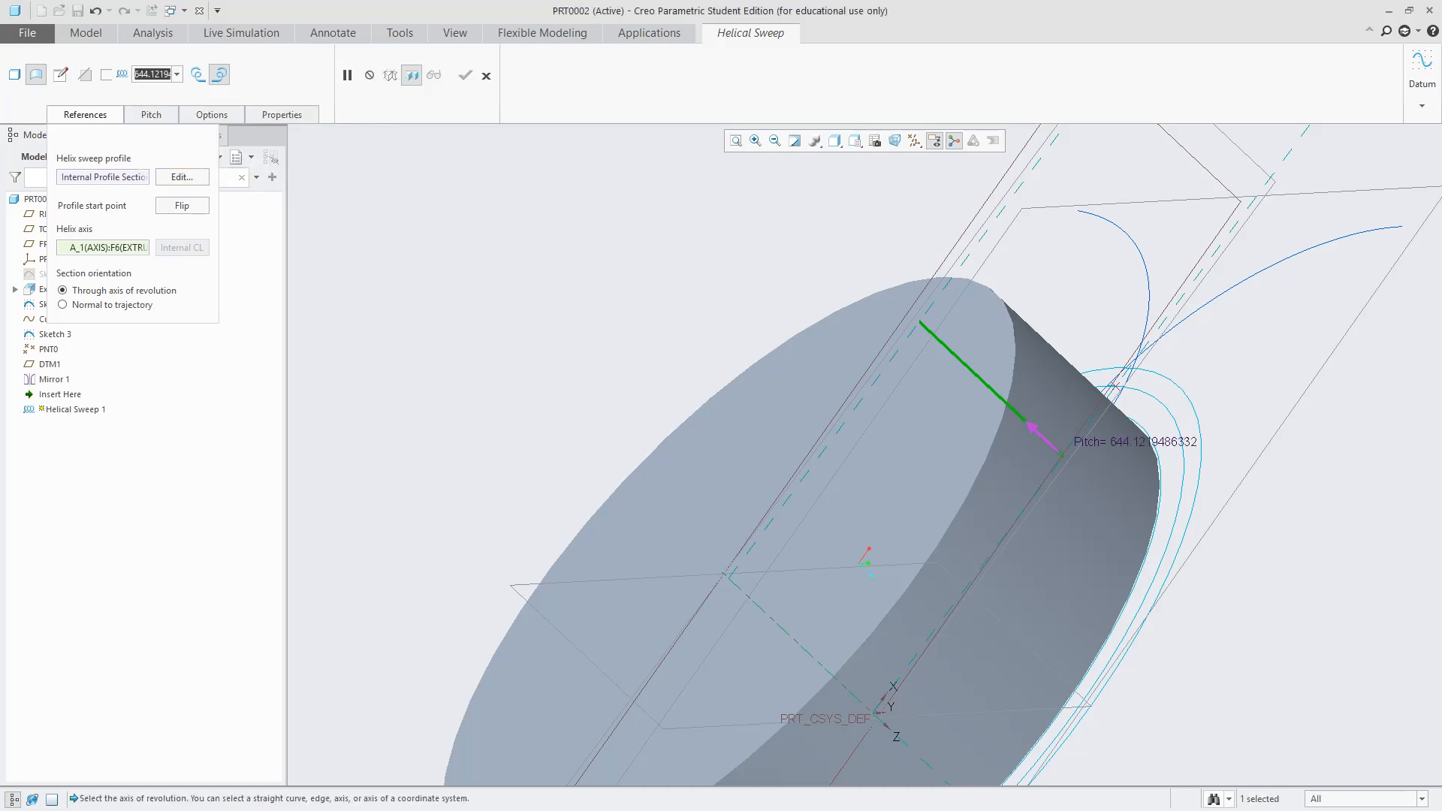
click(60, 74)
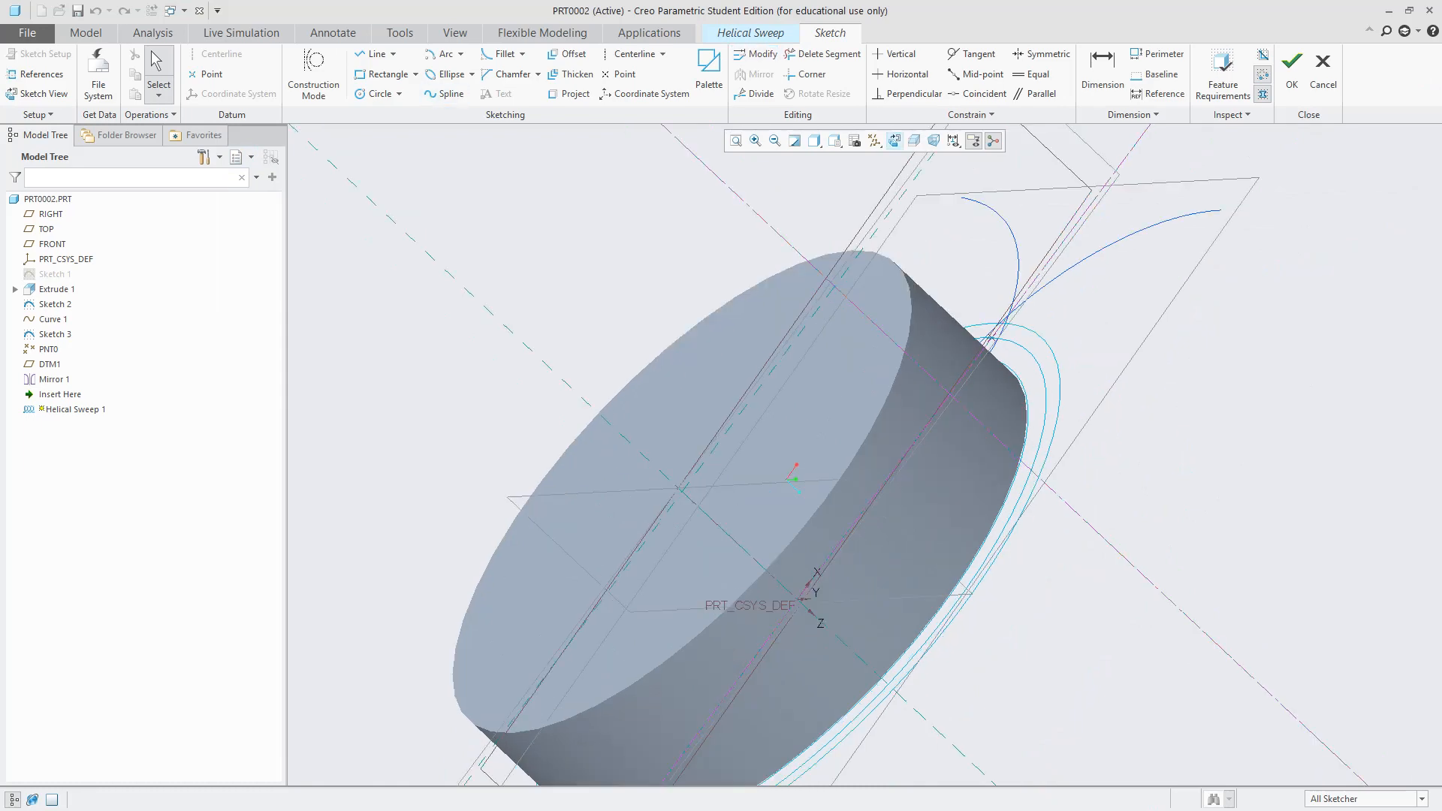
click(895, 140)
middle_drag(864, 455, 977, 560)
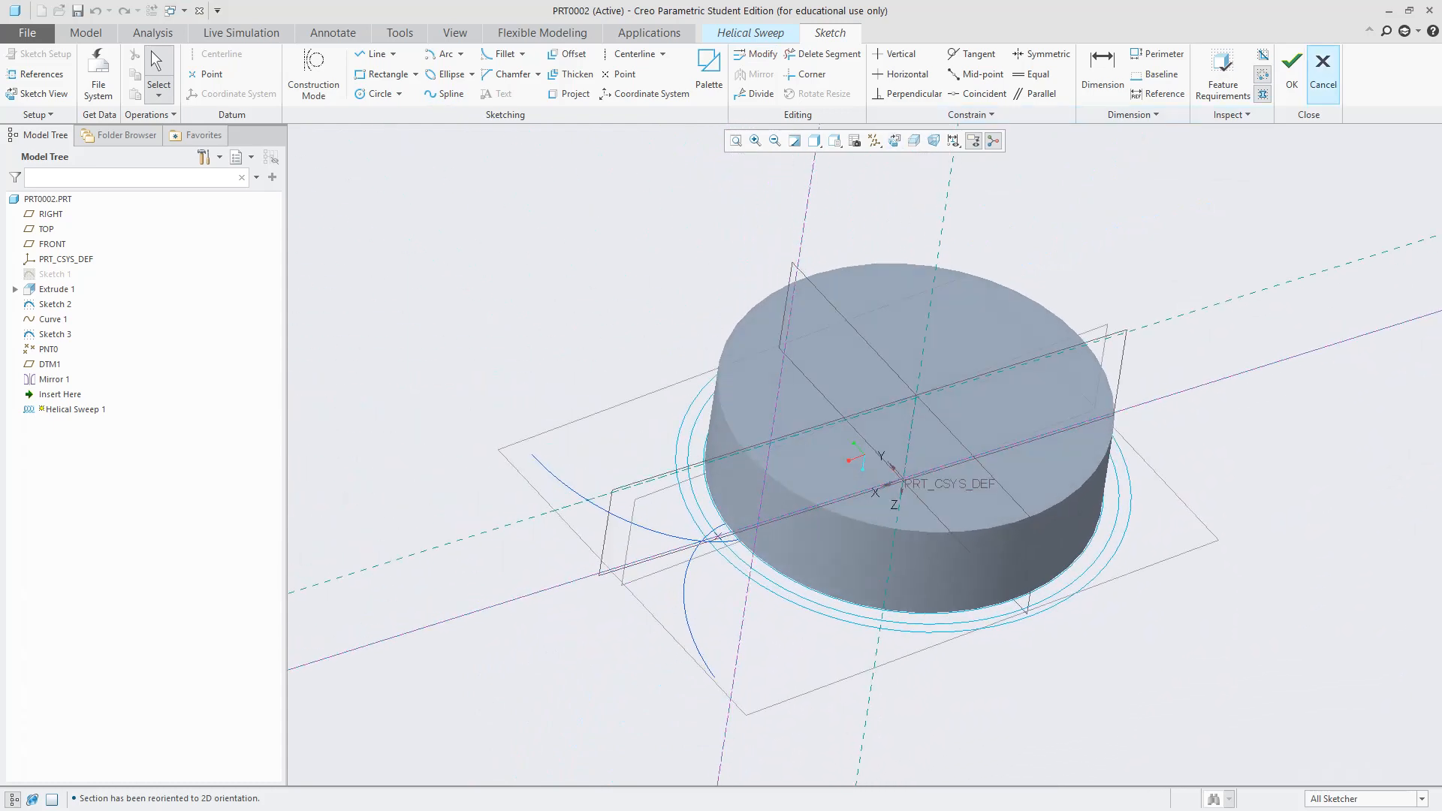
click(1324, 71)
click(770, 441)
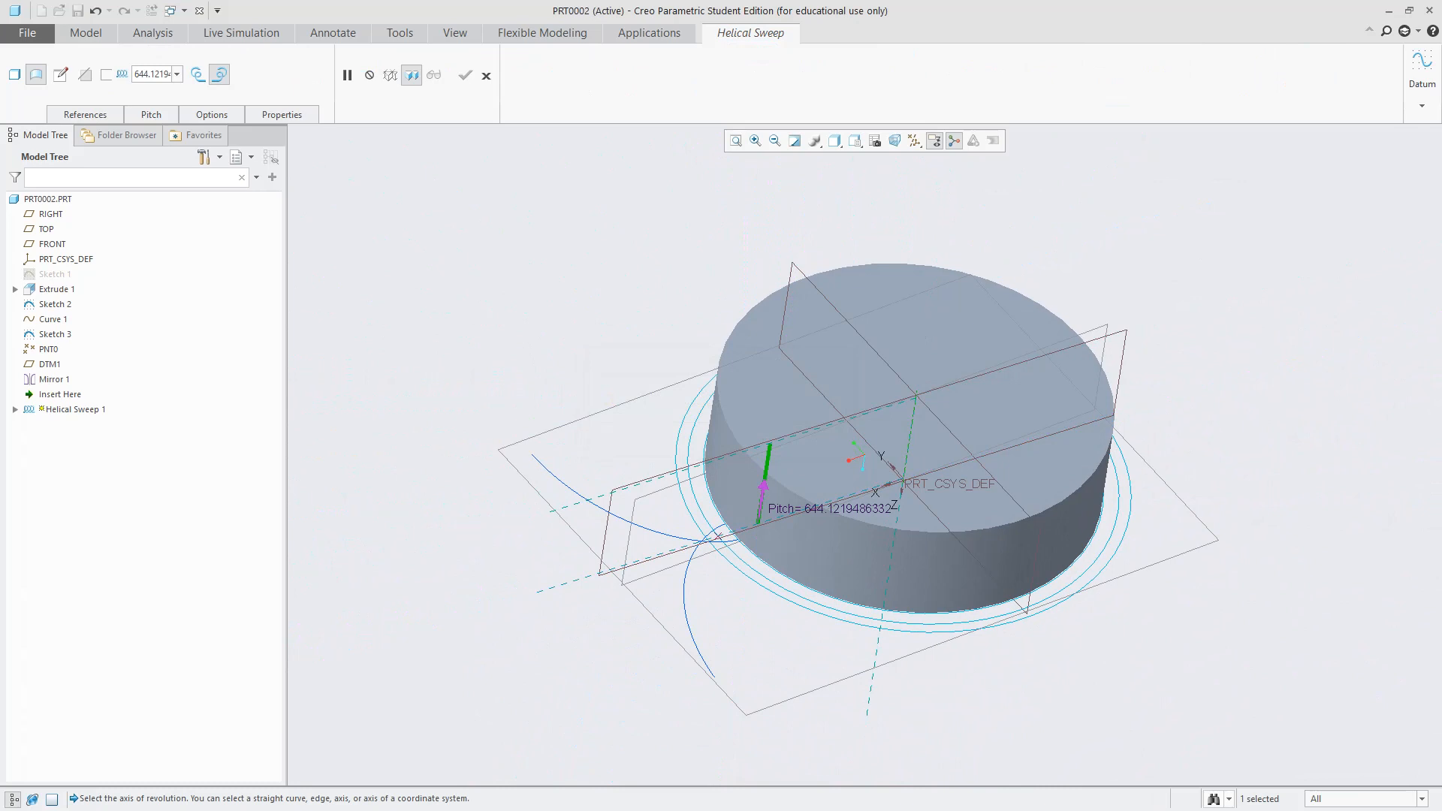
Sketch the helical sweep's section as a horizontal line along the cylinder's base from the central axis to the datum point PNT0
click(85, 114)
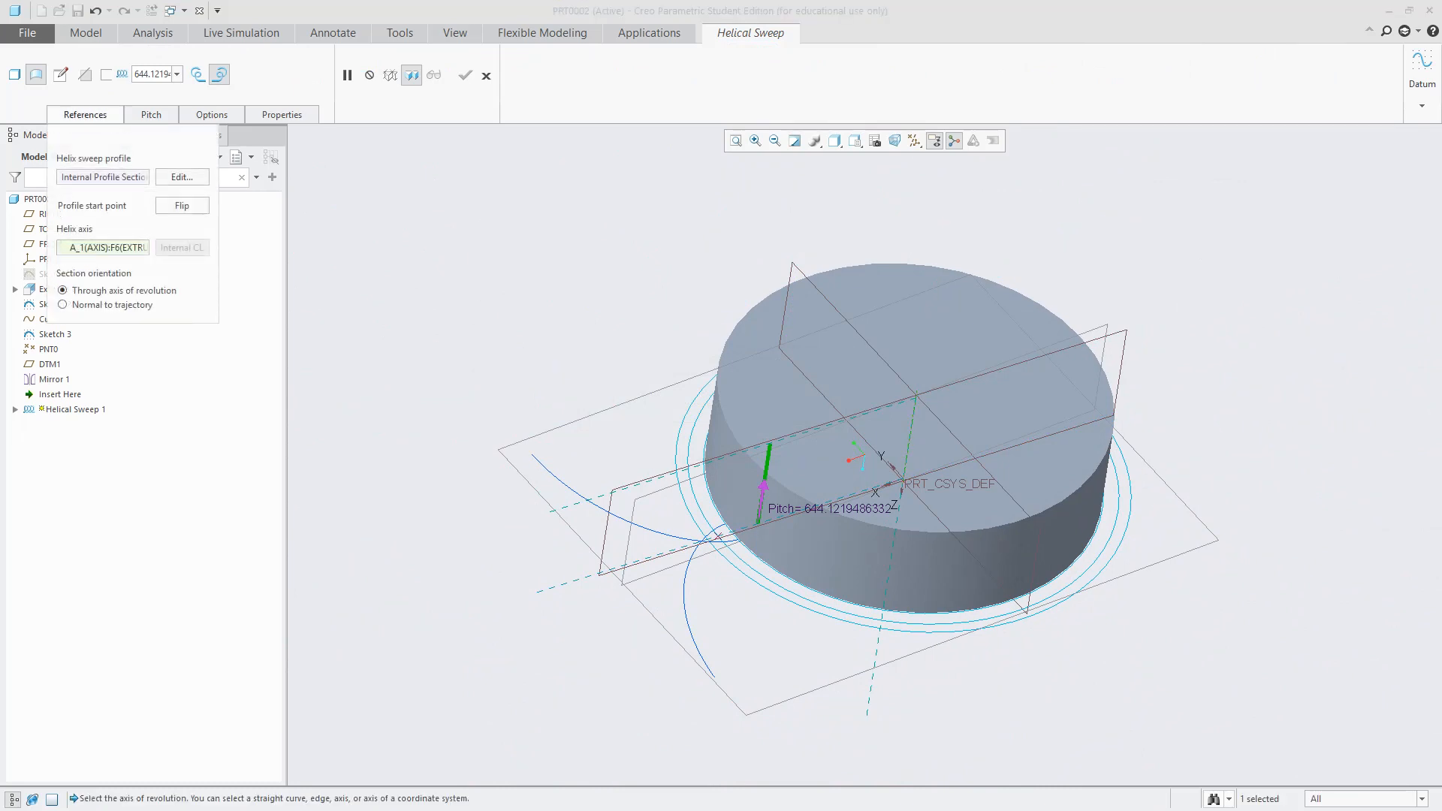
click(61, 73)
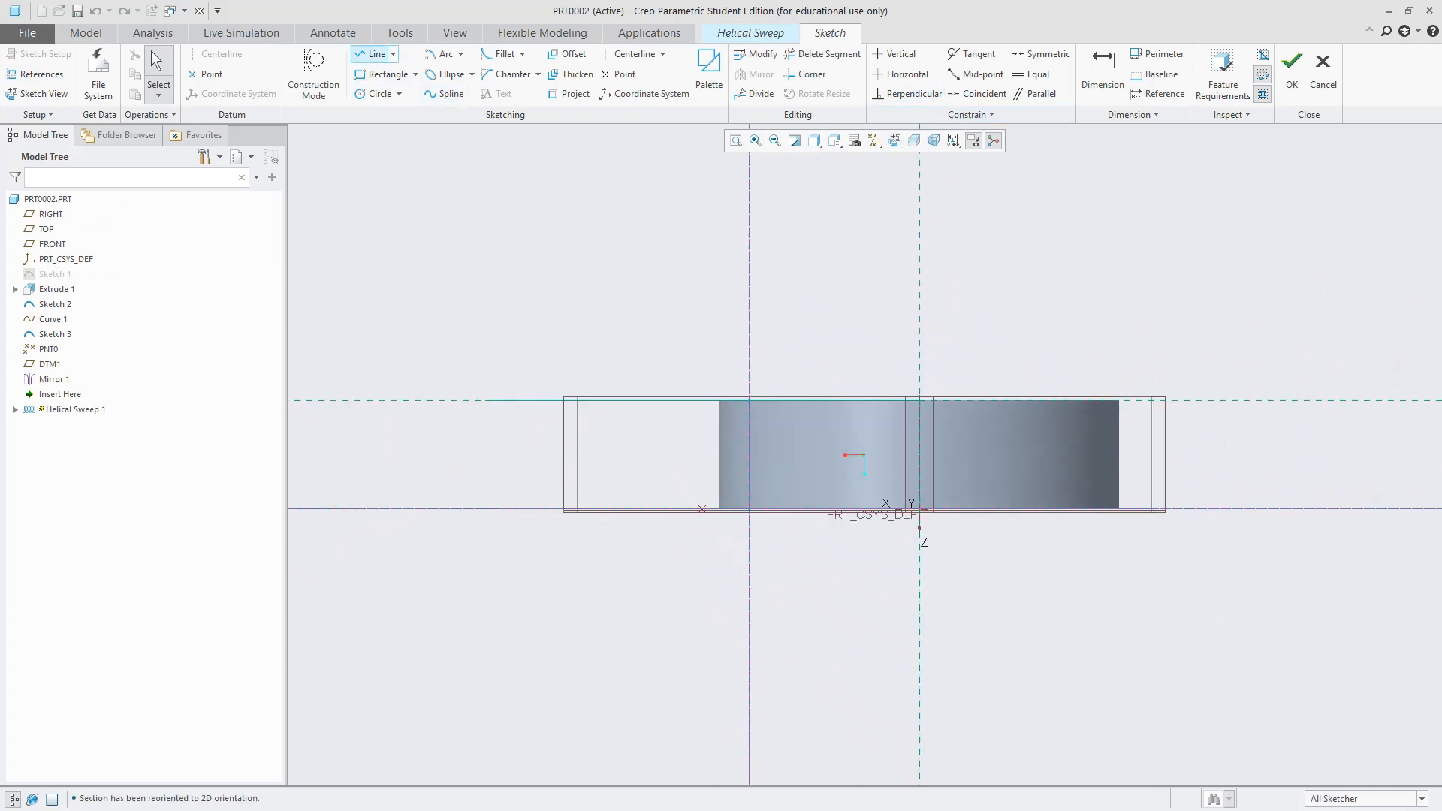
click(374, 55)
scroll(603, 418, up, 3)
scroll(600, 450, down, 3)
scroll(654, 493, down, 3)
scroll(654, 492, up, 3)
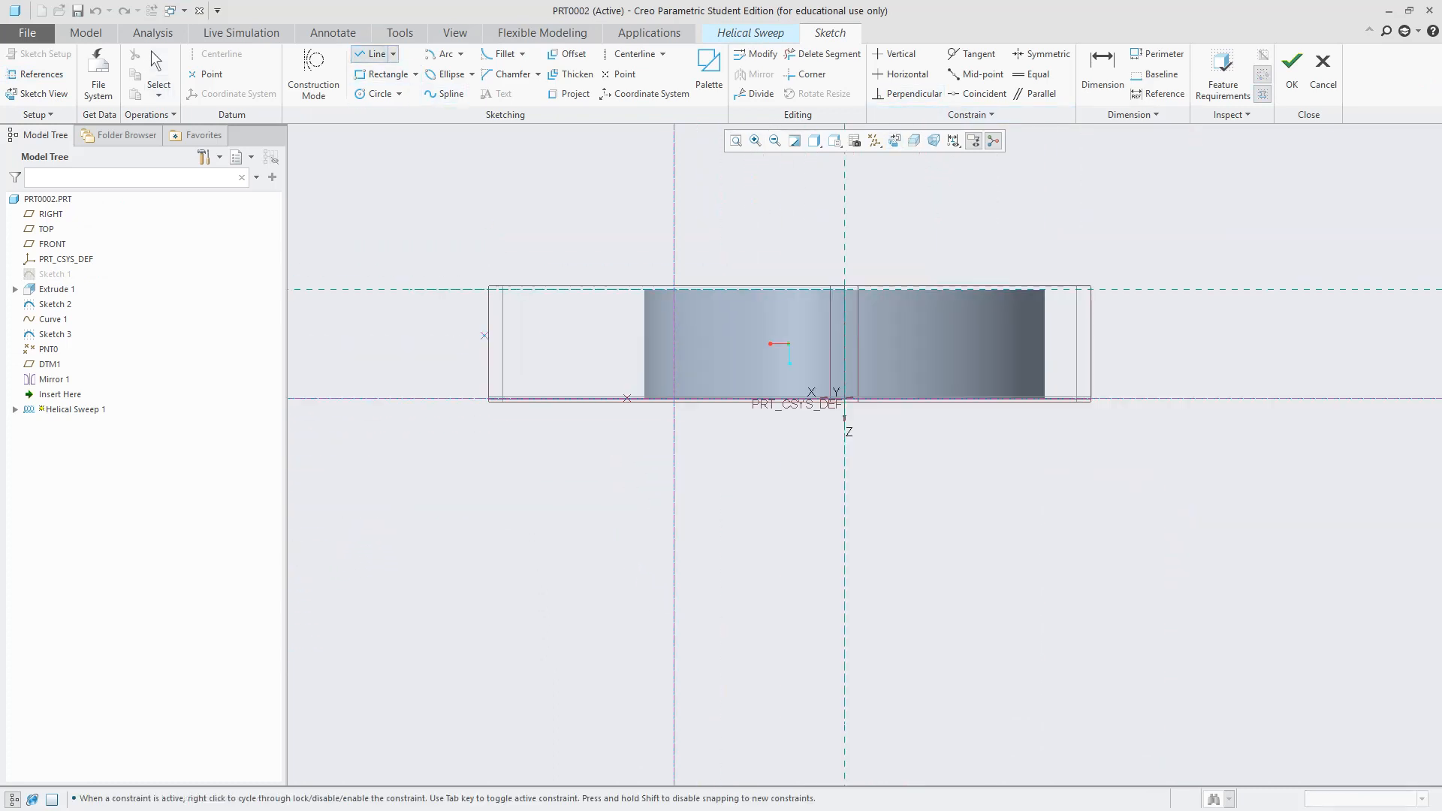
scroll(544, 332, down, 2)
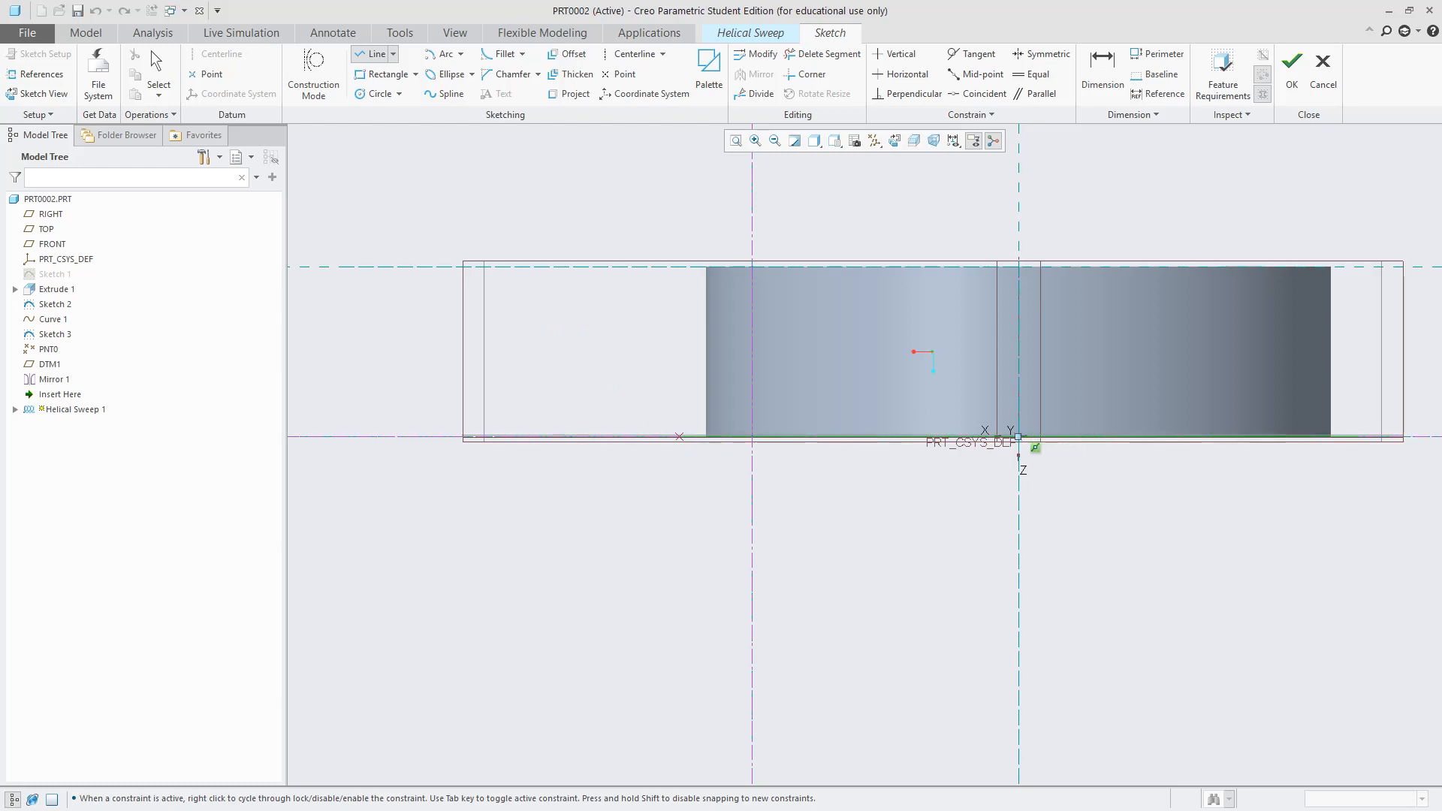
click(1019, 436)
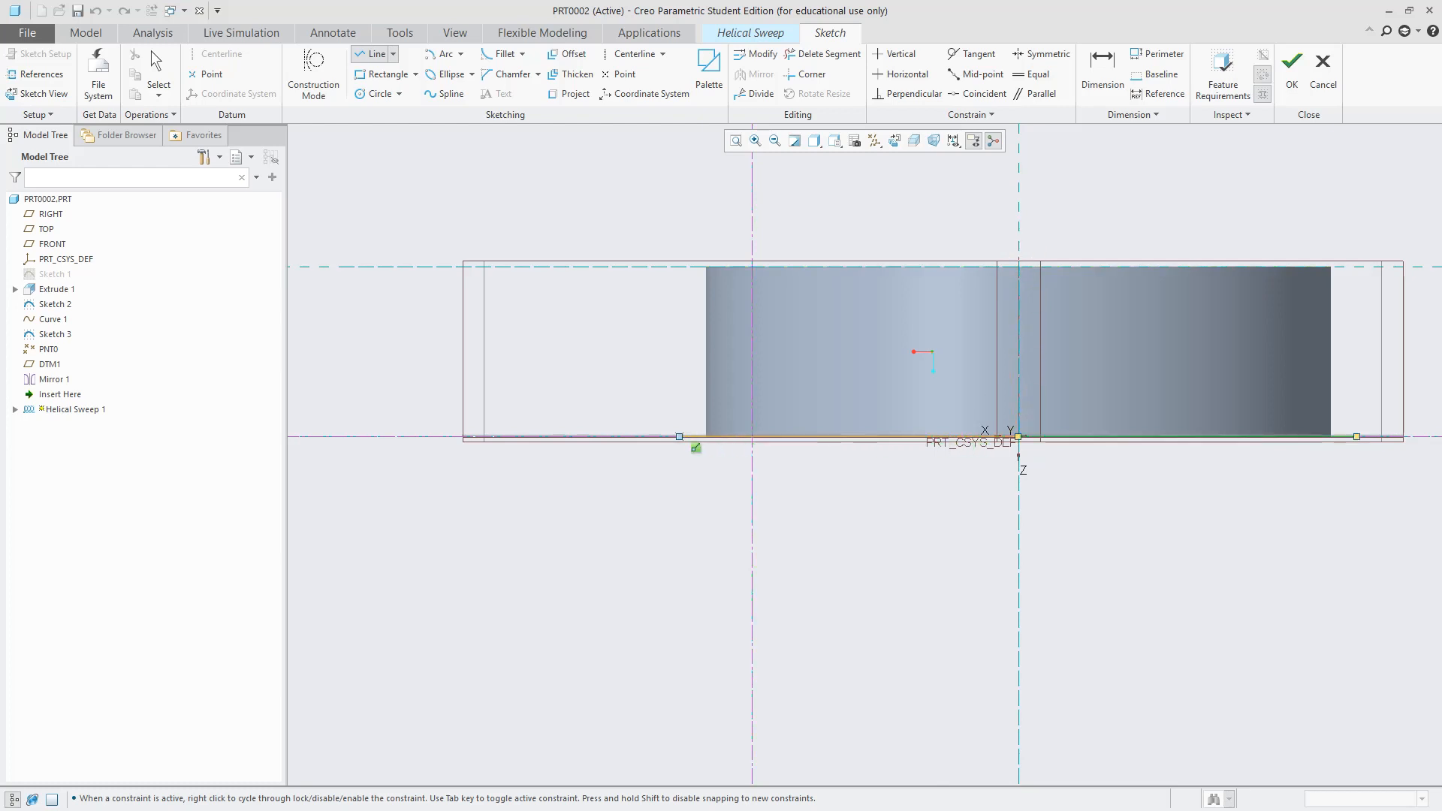
click(680, 437)
middle_click(614, 365)
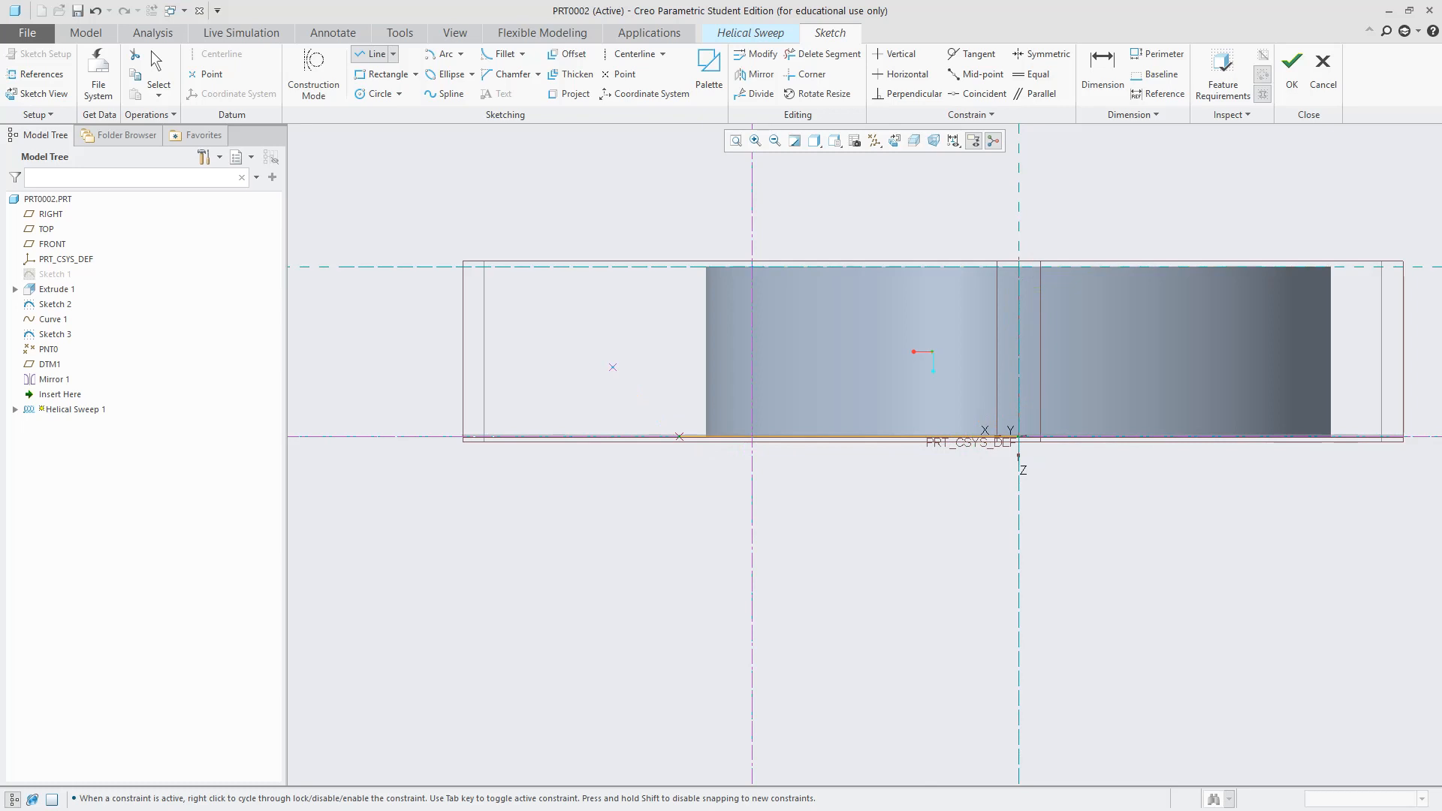
middle_click(614, 365)
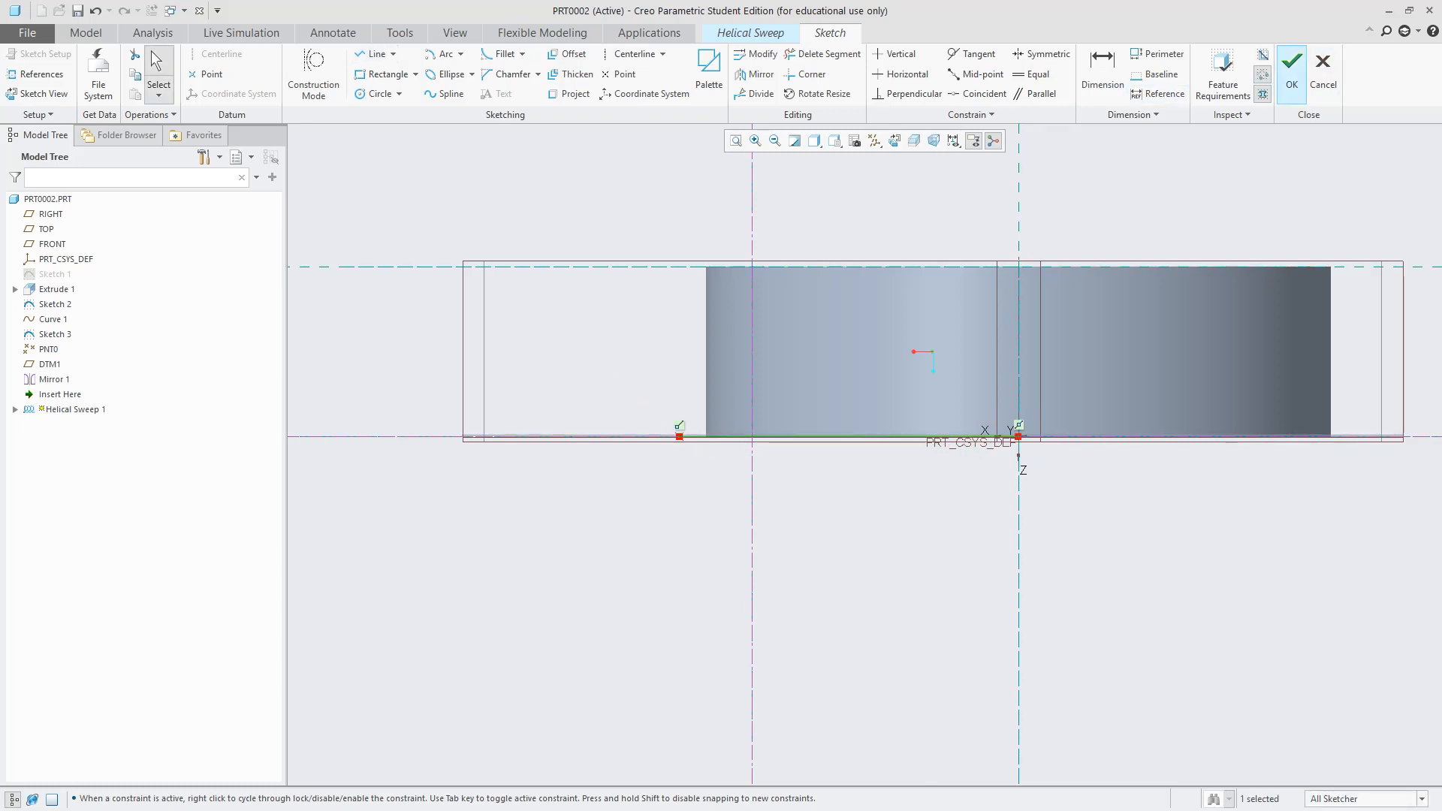
click(1292, 75)
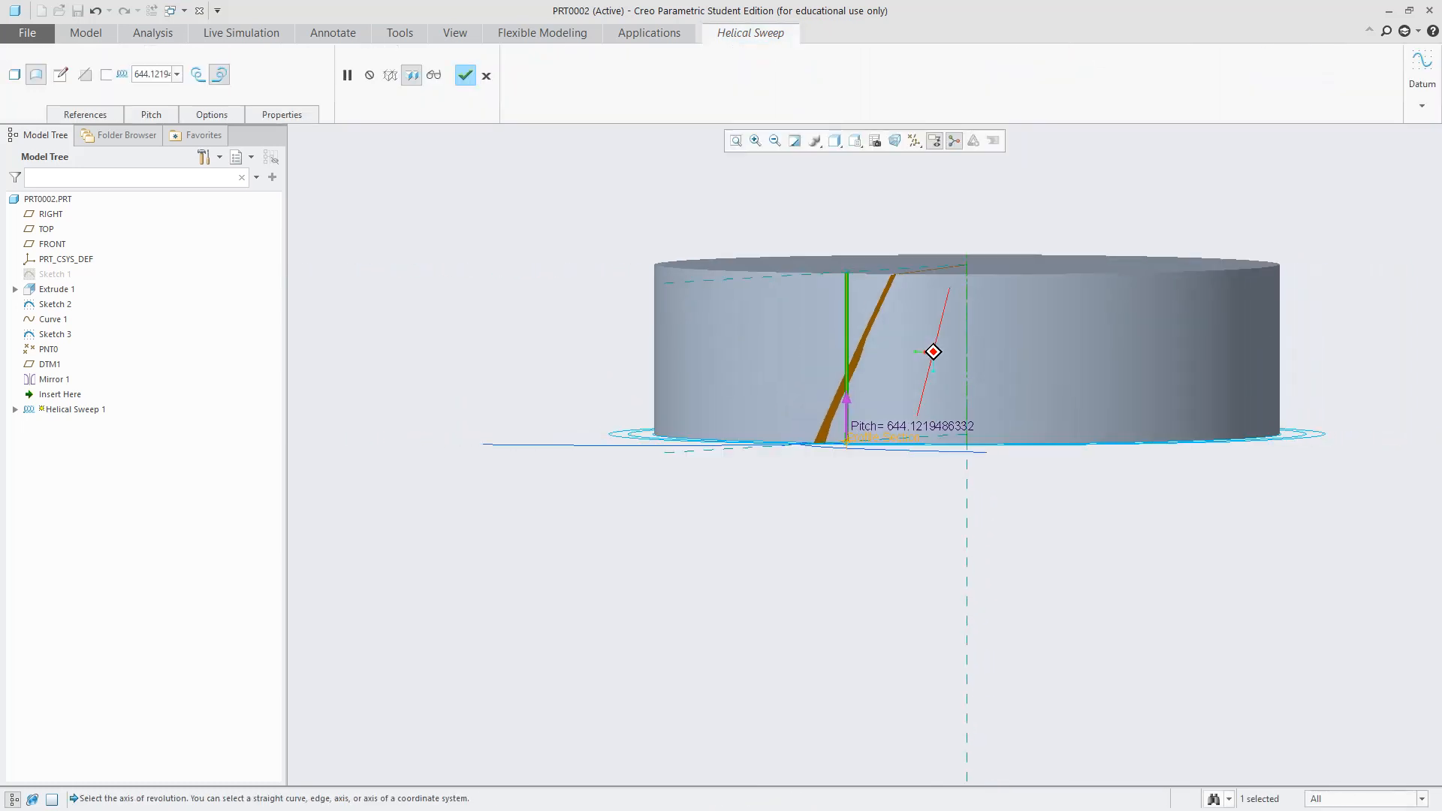
Complete the helical sweep surface and inspect it where it crosses the cylinder wall beside the involute curves
mouse_move(933, 351)
middle_down()
mouse_move(931, 257)
mouse_move(934, 354)
middle_up()
scroll(1007, 436, up, 4)
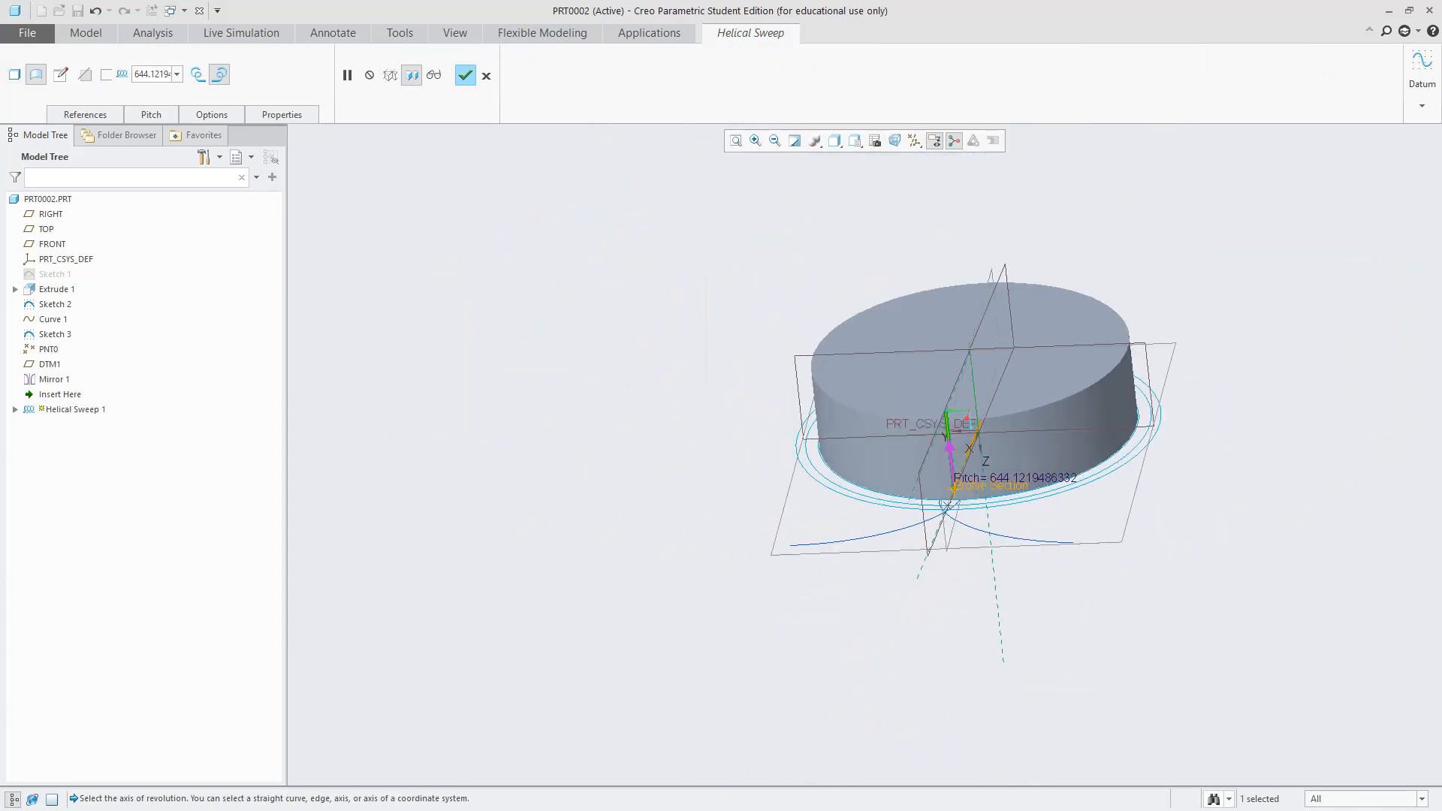
scroll(1014, 413, down, 1)
click(465, 74)
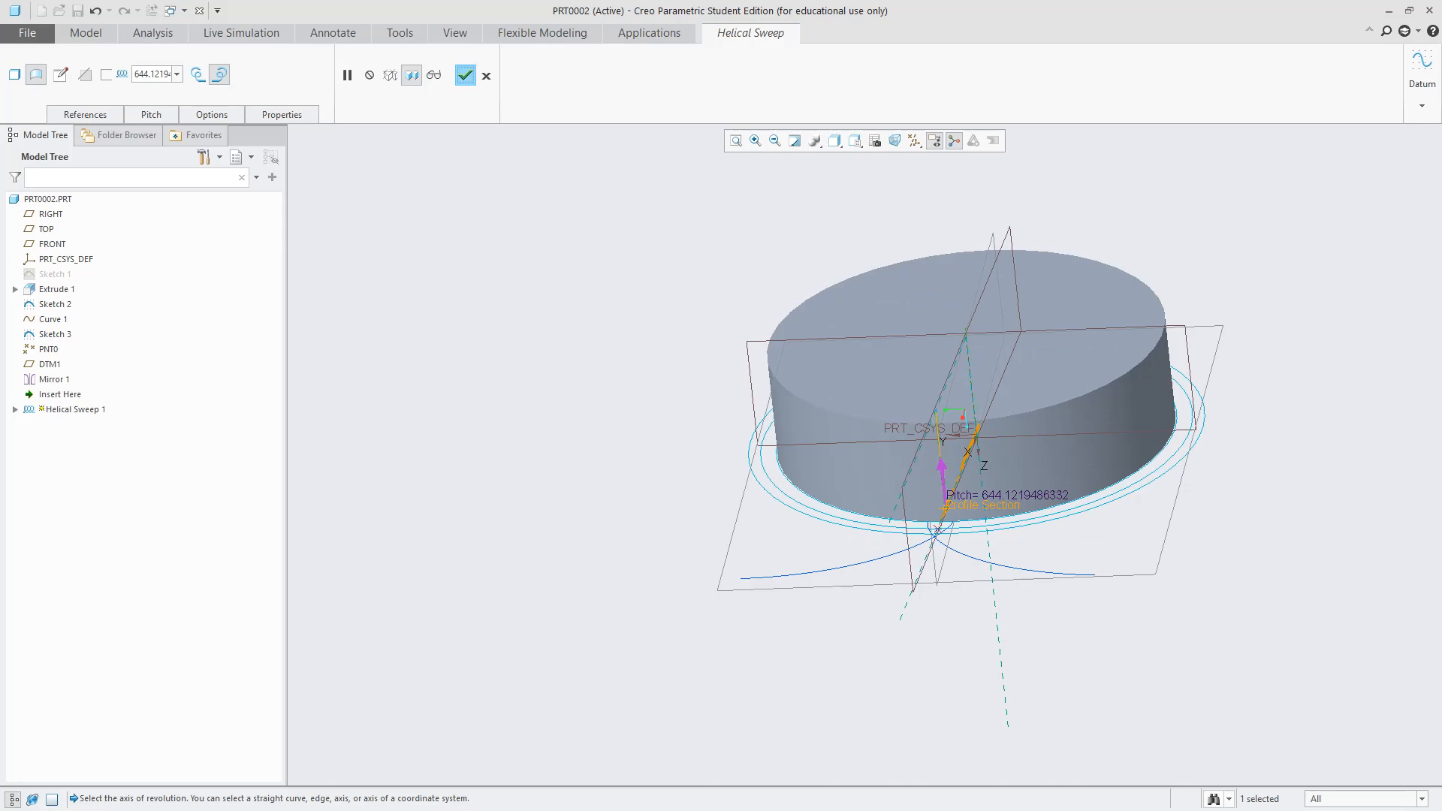
scroll(1030, 594, down, 3)
middle_drag(907, 319, 849, 308)
scroll(745, 382, down, 3)
middle_drag(759, 390, 834, 443)
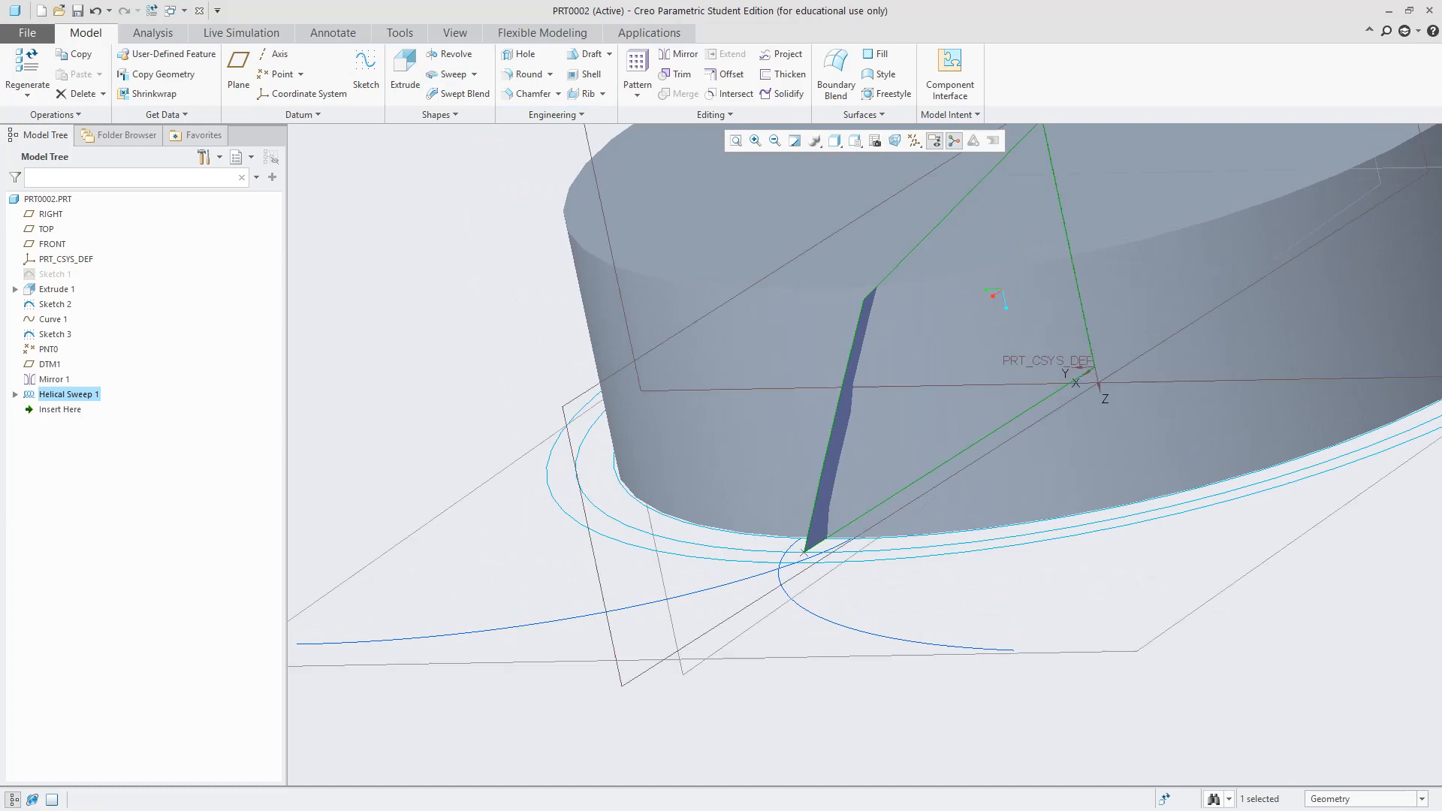
scroll(855, 467, up, 3)
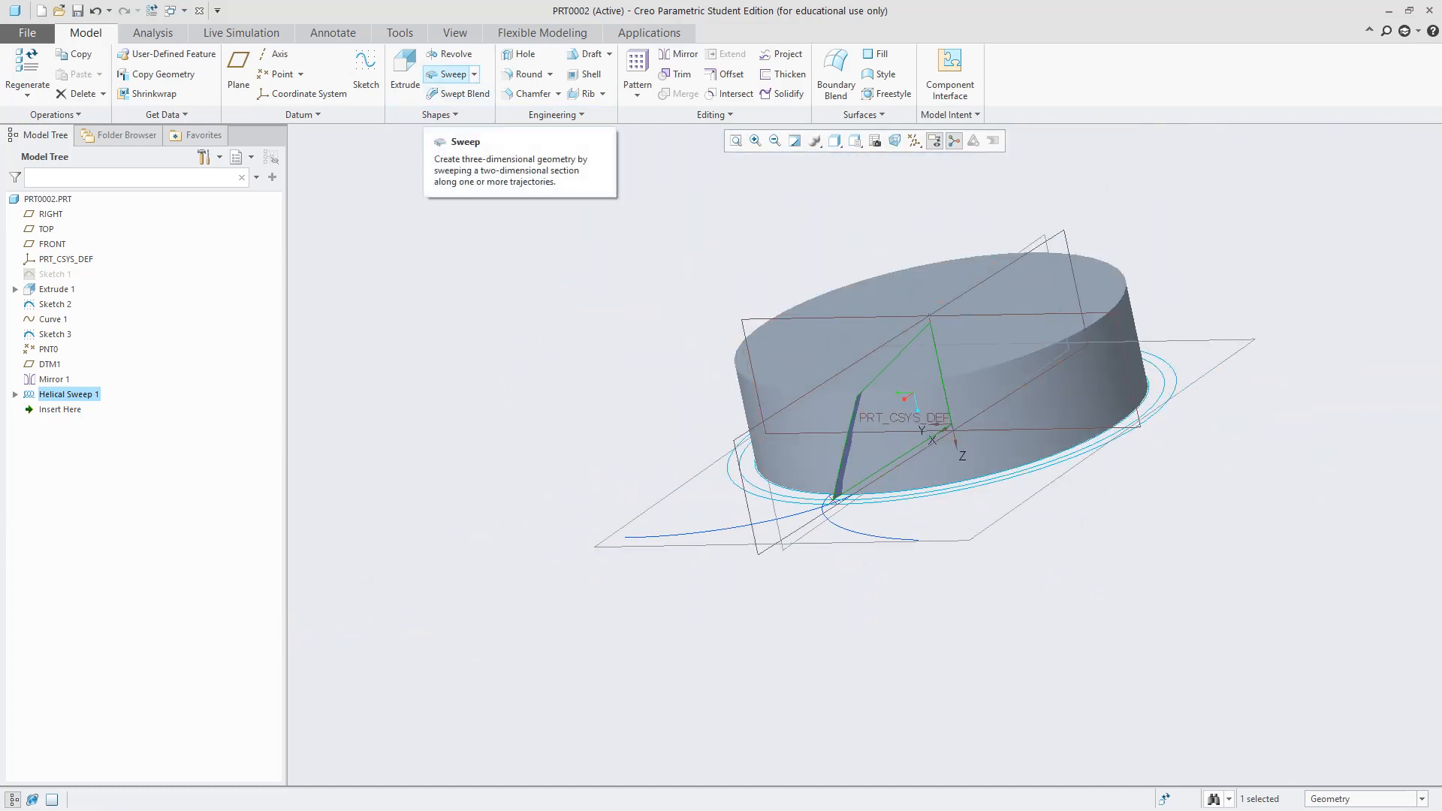
Start a Sweep and choose the outer helical edge of the helical sweep surface as its origin trajectory
click(451, 73)
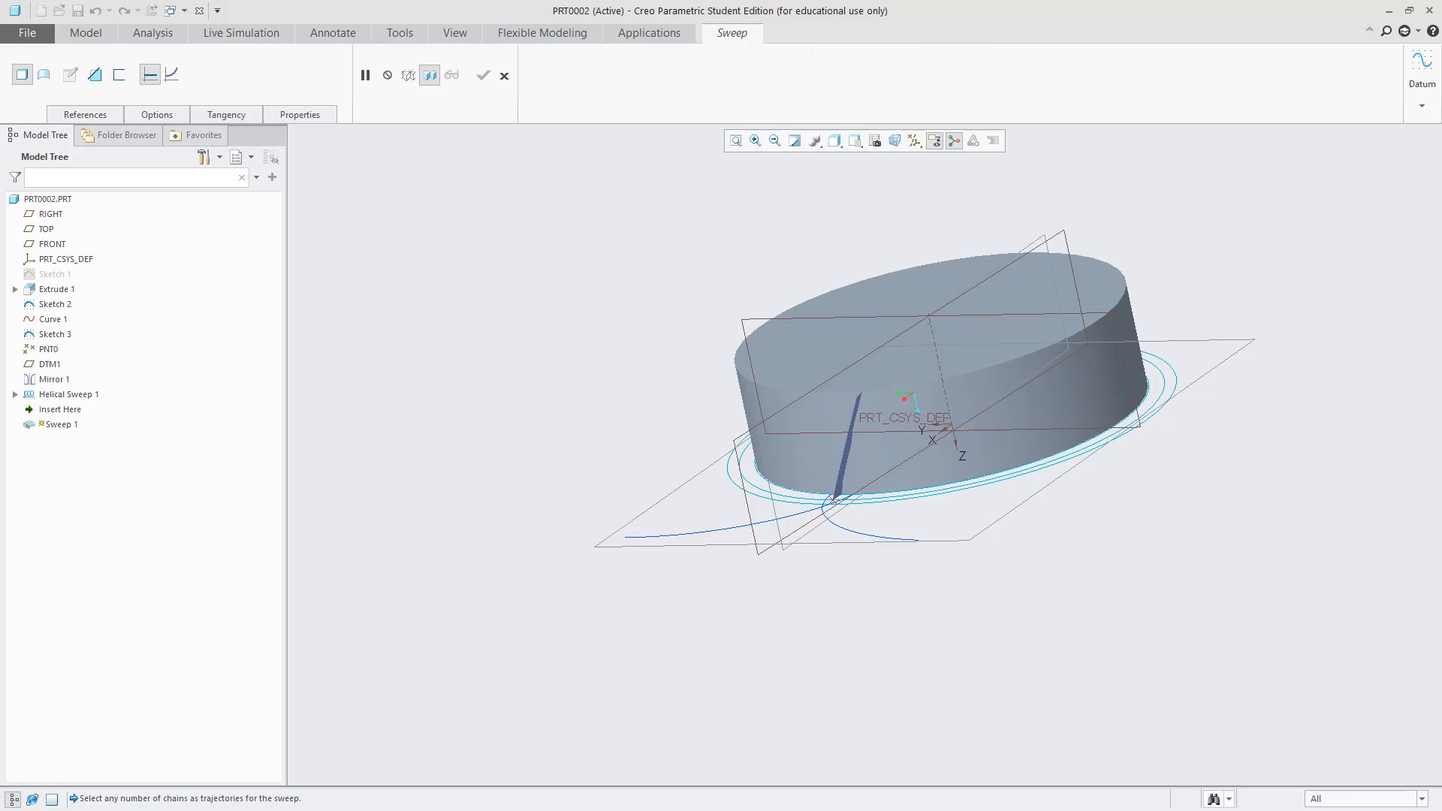
click(85, 114)
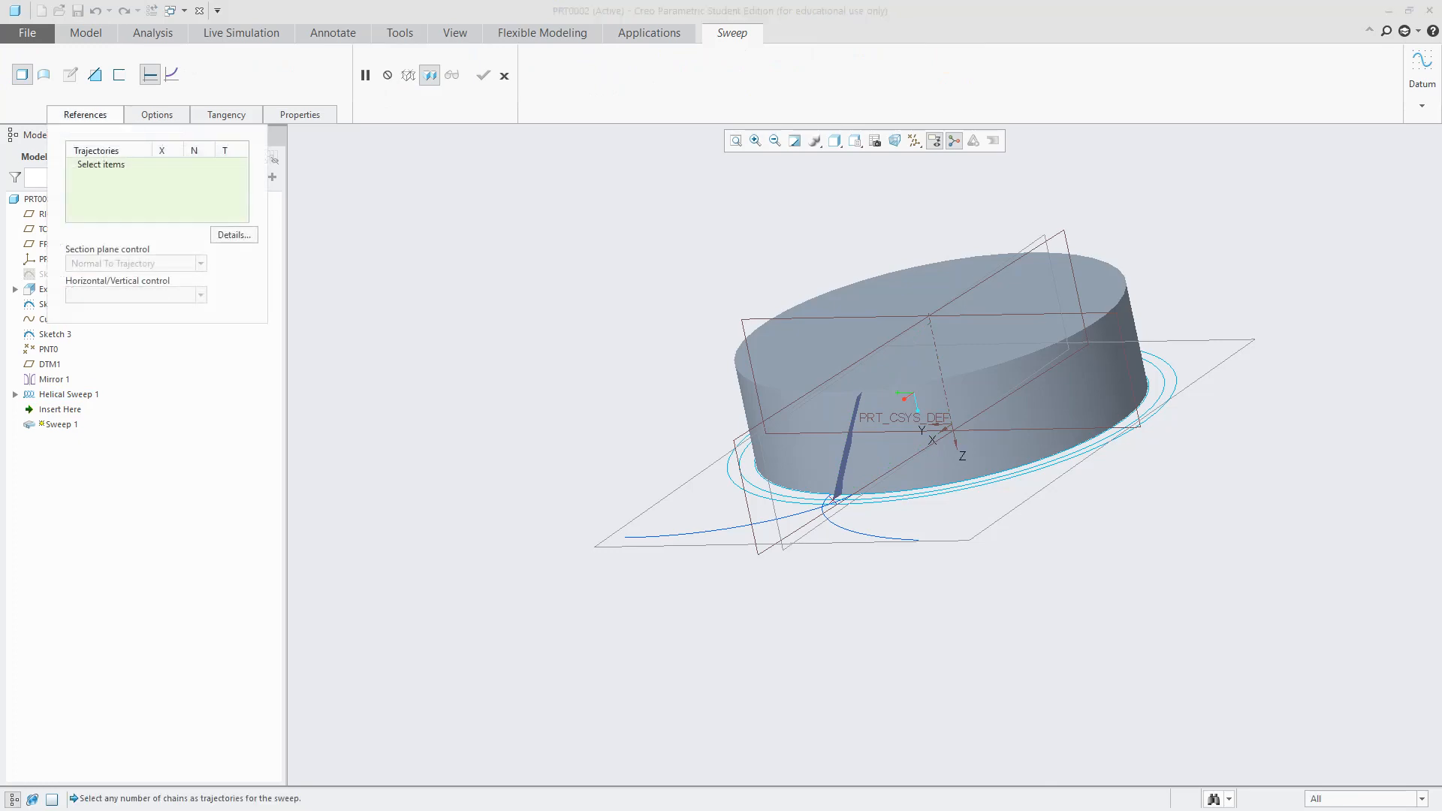
scroll(867, 468, down, 2)
scroll(866, 468, up, 10)
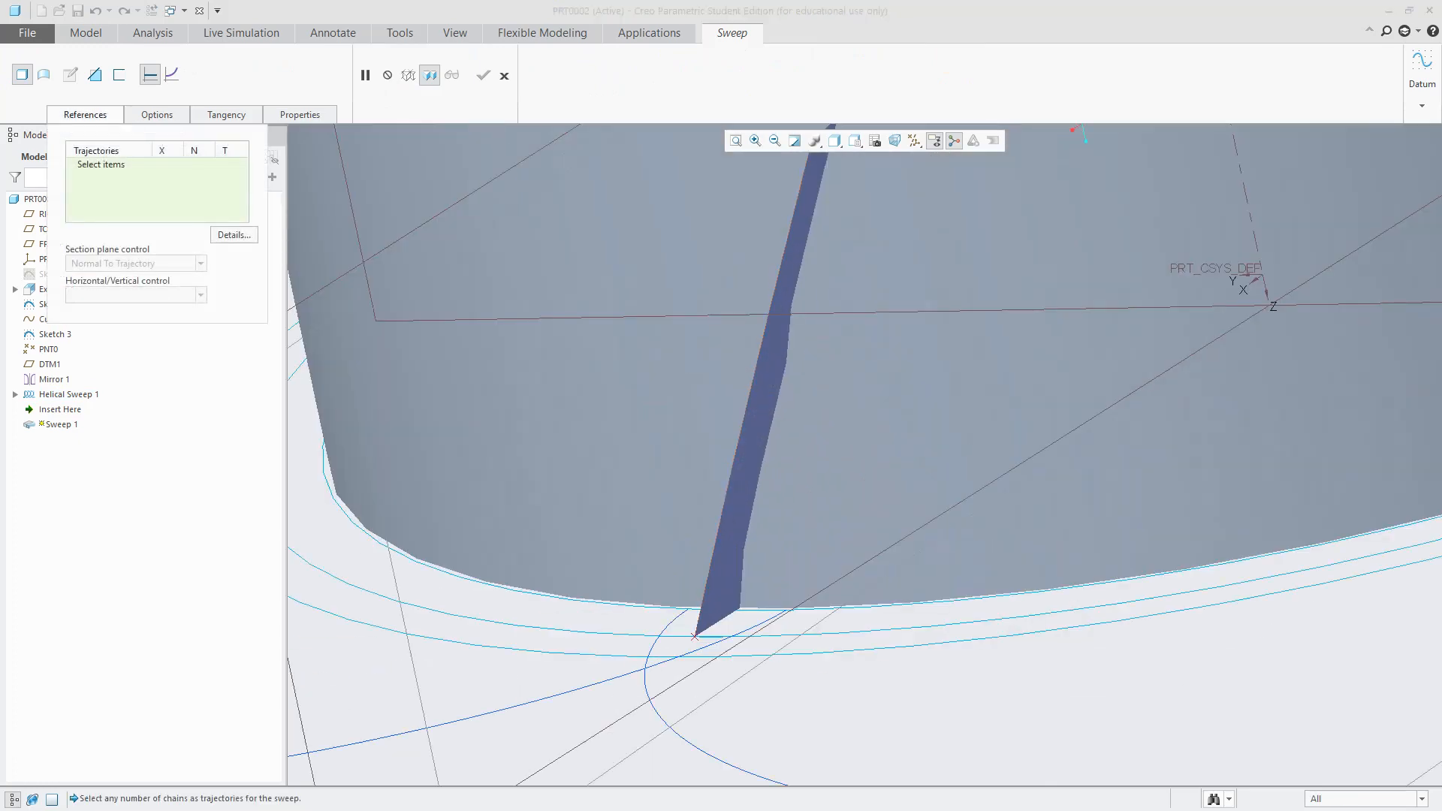
middle_drag(866, 468, 798, 454)
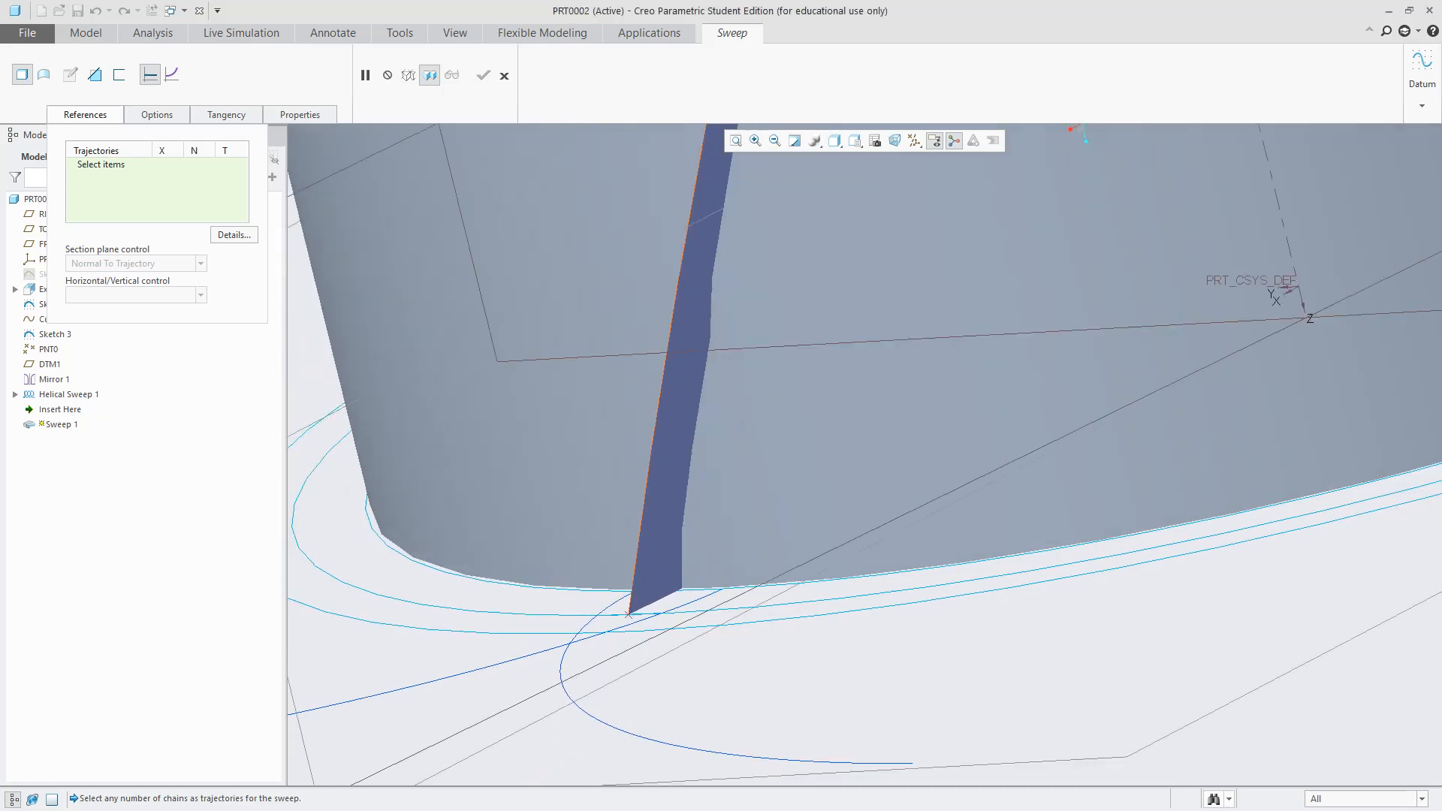
click(655, 451)
scroll(752, 610, down, 8)
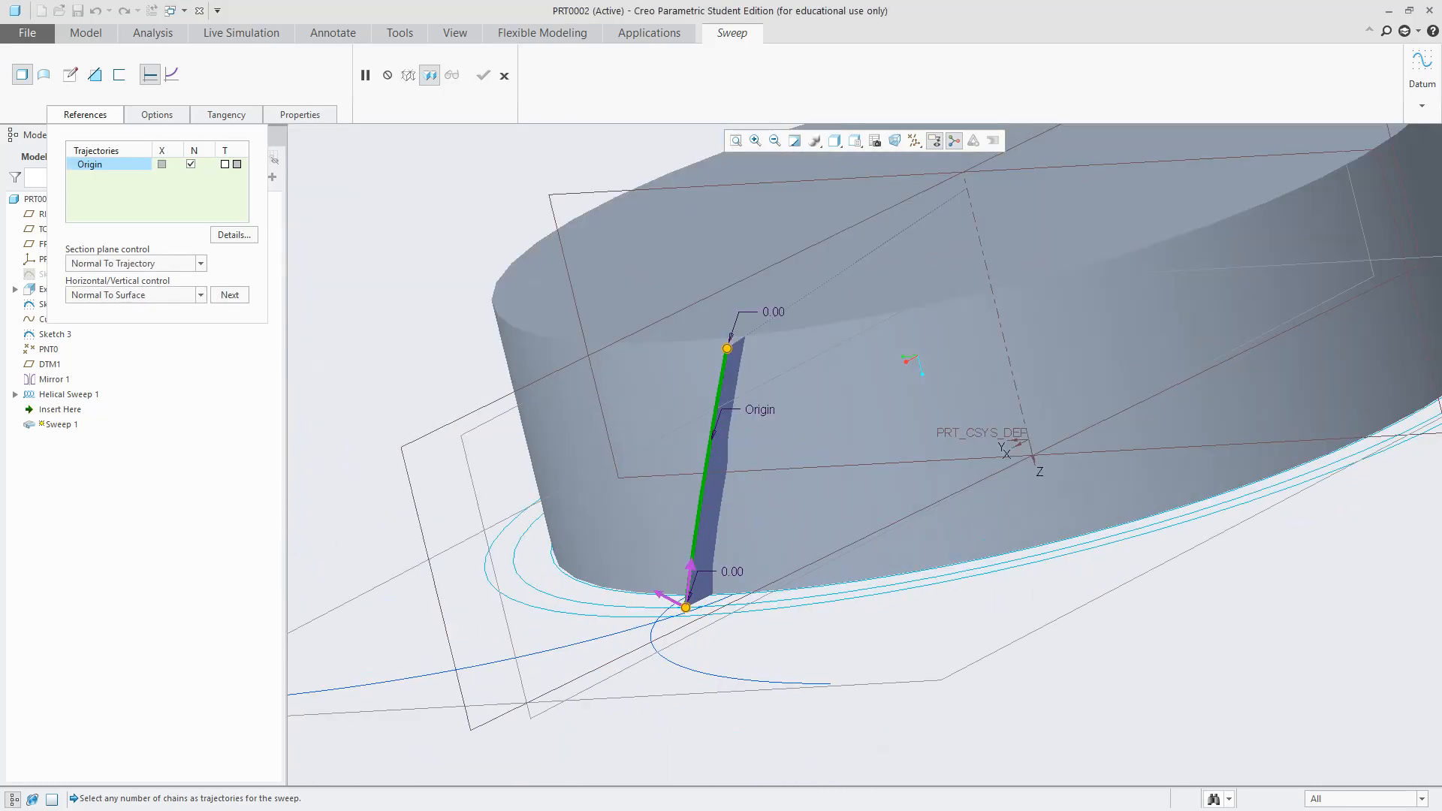
scroll(769, 586, up, 1)
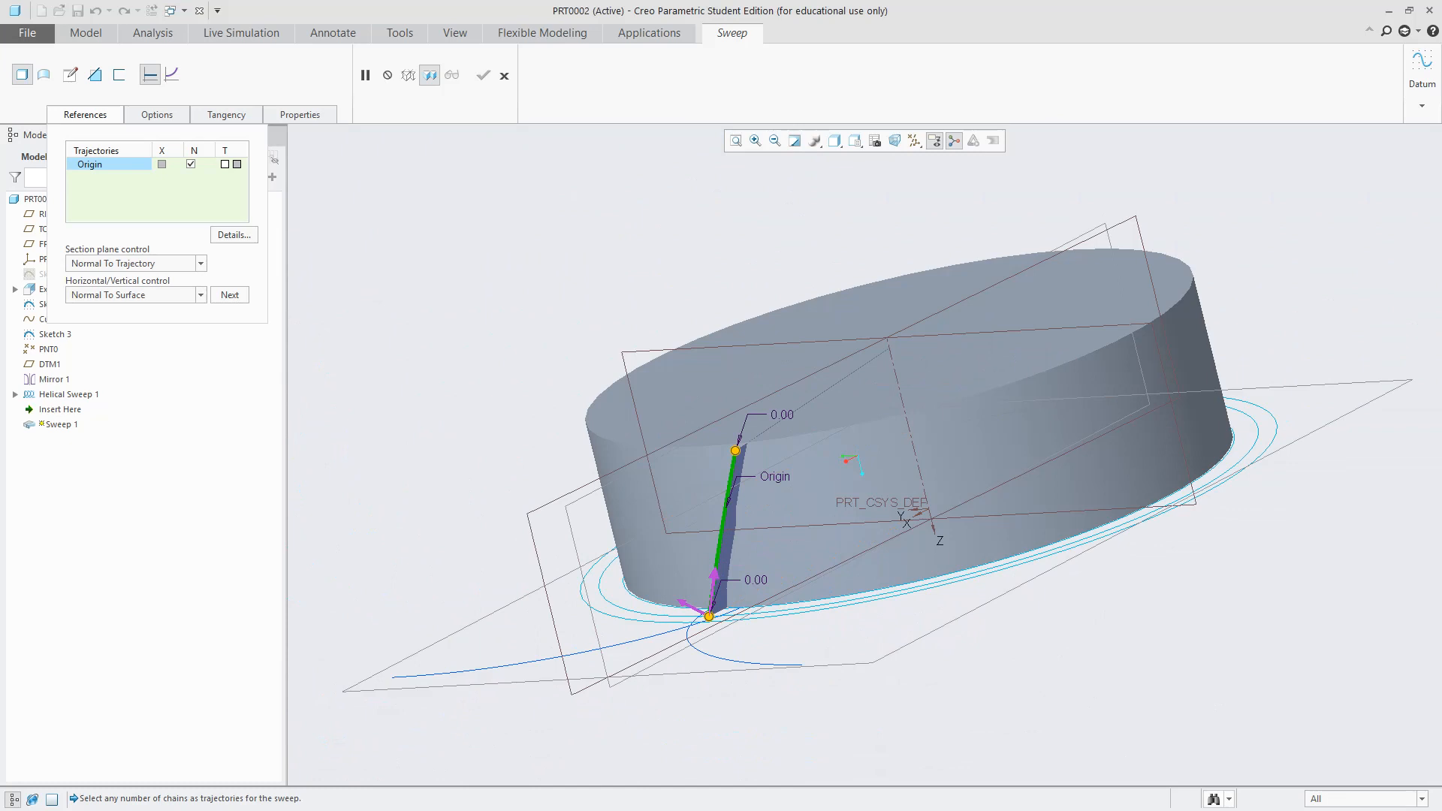
Set the sweep's section plane control to Constant Normal Direction with the FRONT datum plane as the direction reference
click(201, 264)
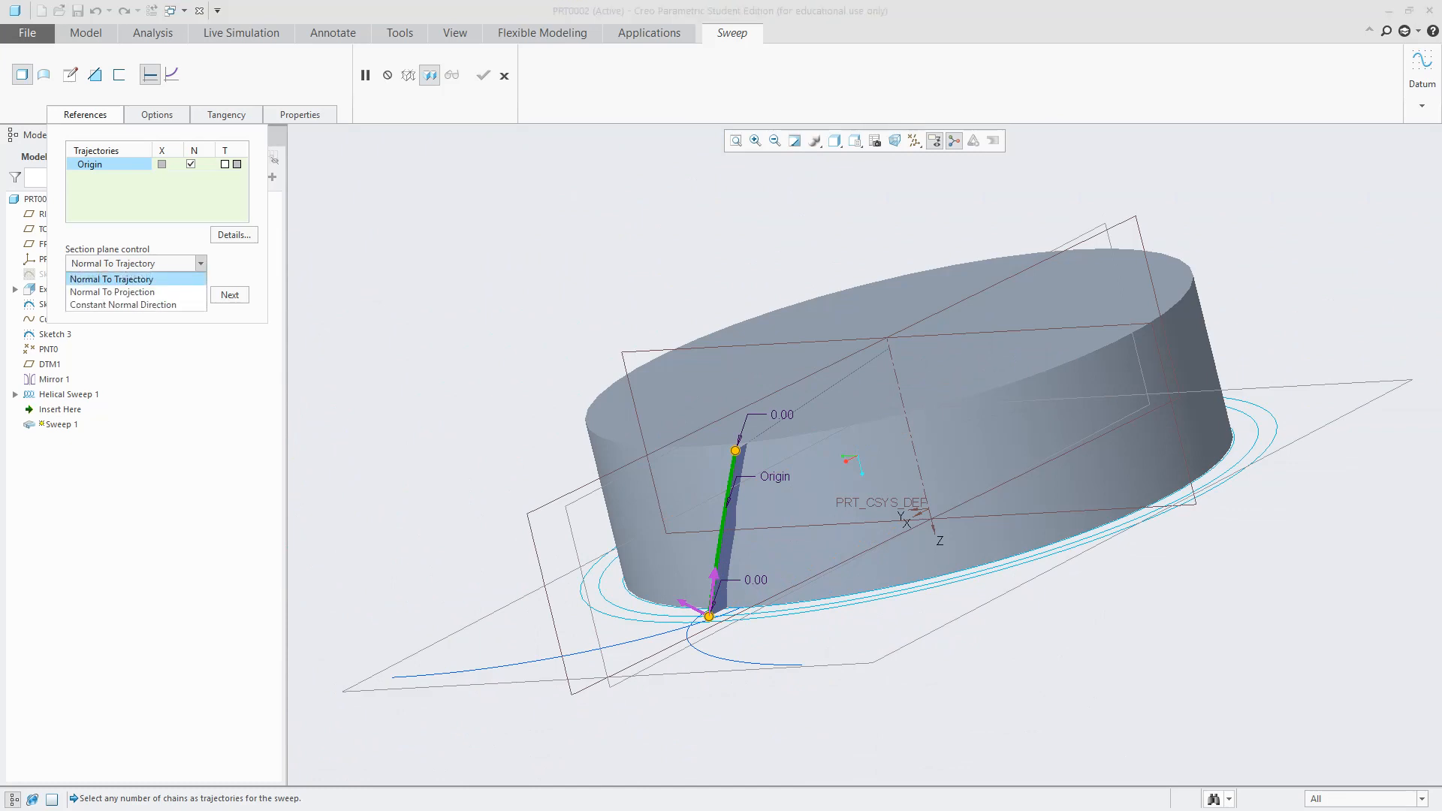
key(Return)
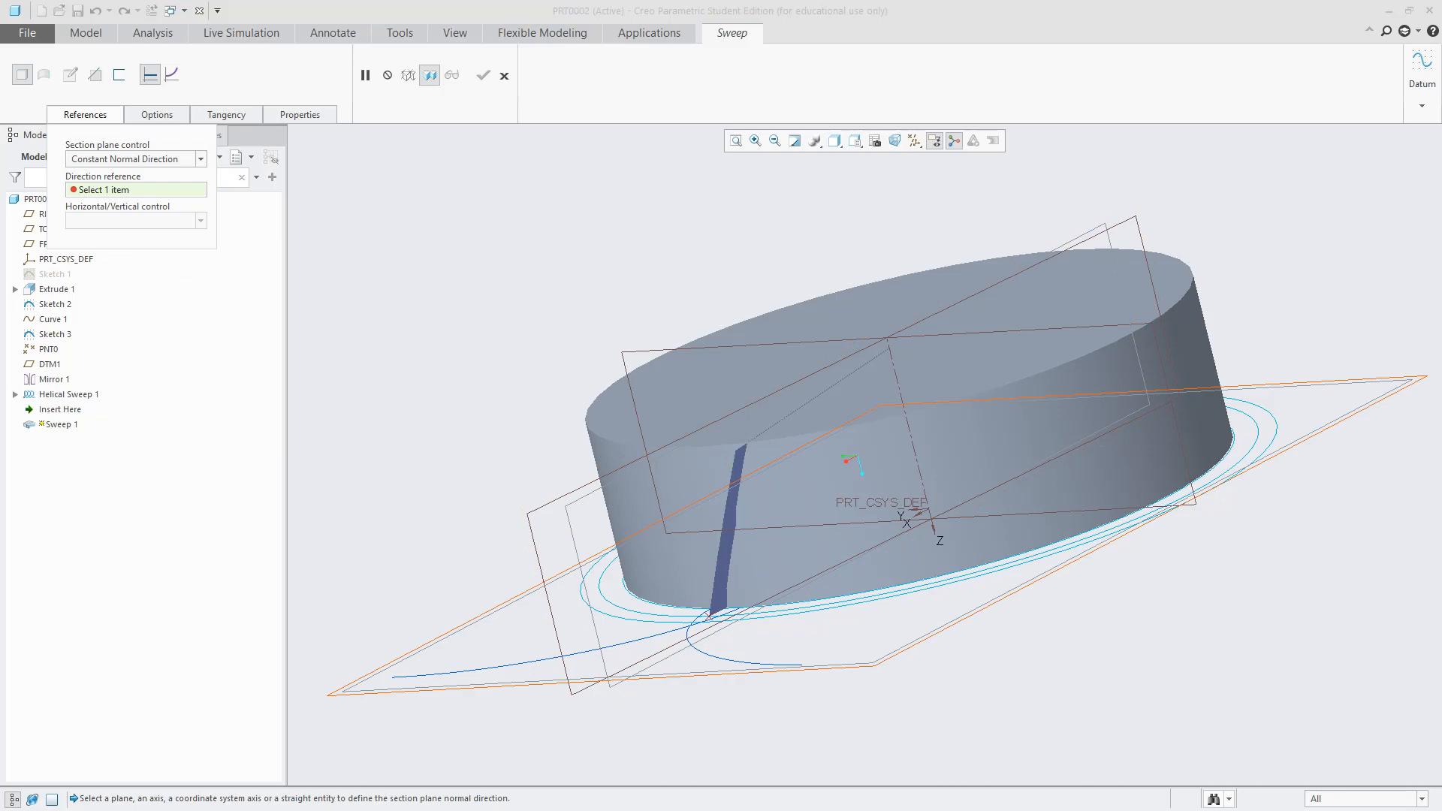
click(699, 677)
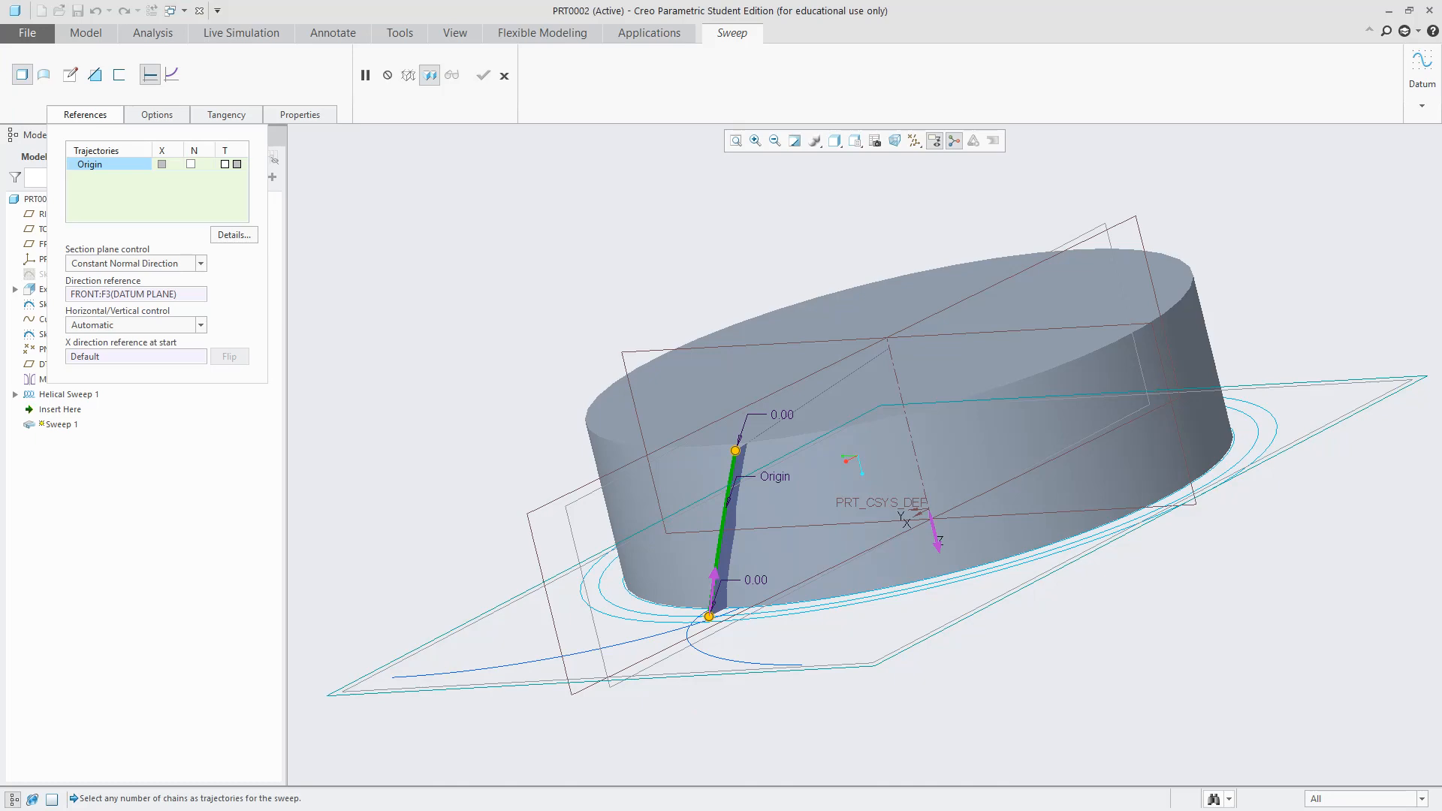
Open the sweep's section sketch and project both involute curves, the outermost circle and the circle at the cylinder's edge into it
click(70, 73)
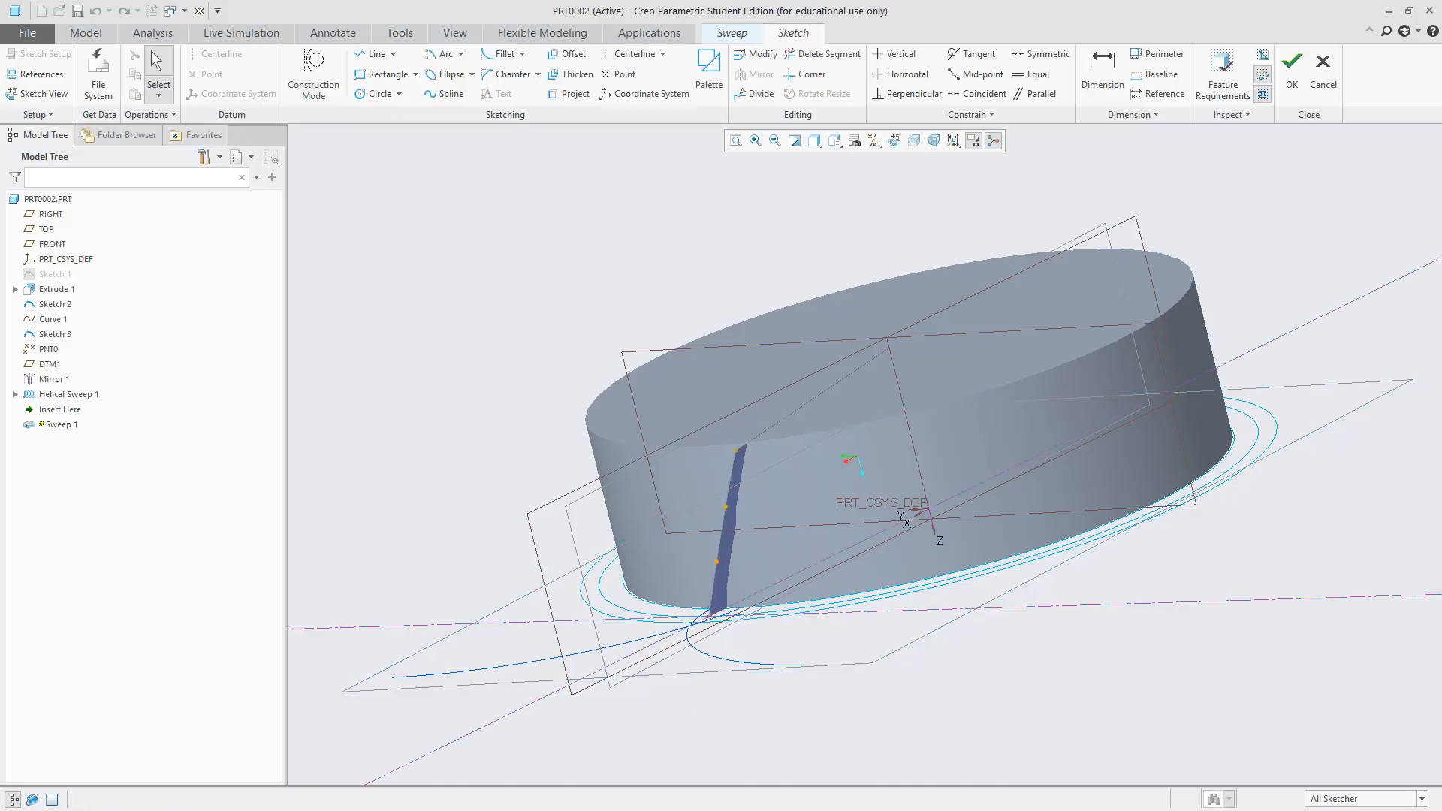
middle_drag(864, 368, 887, 443)
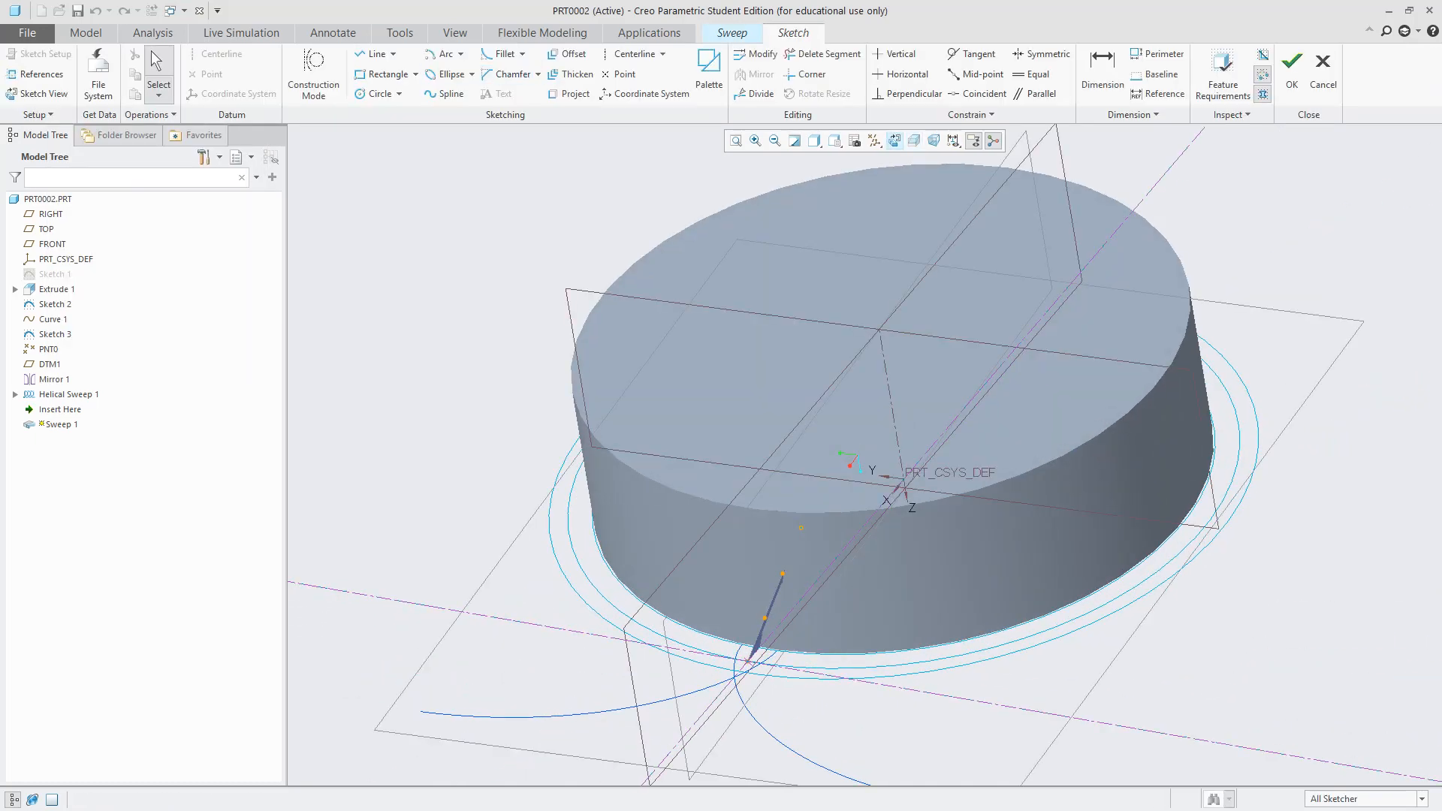
click(895, 141)
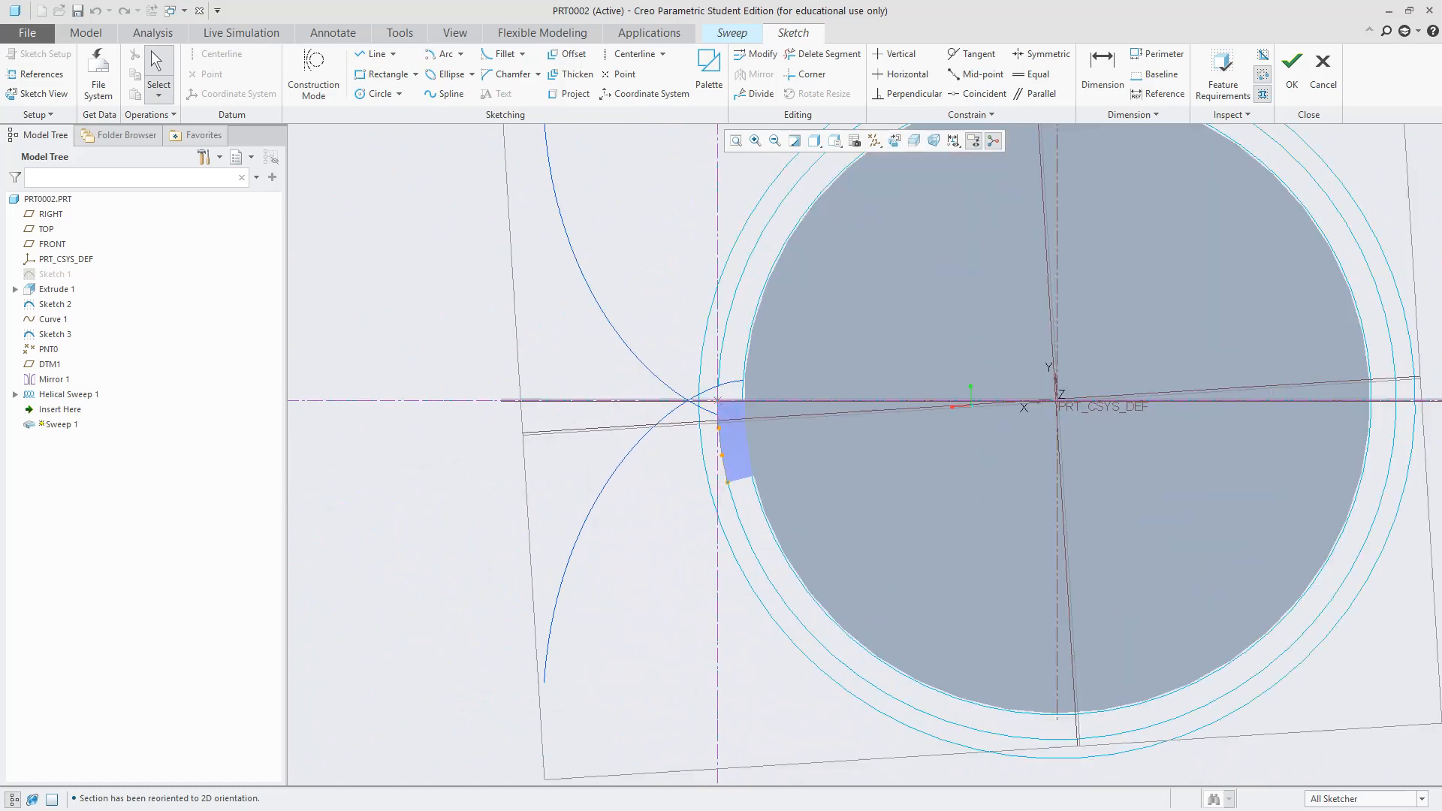
scroll(723, 351, down, 4)
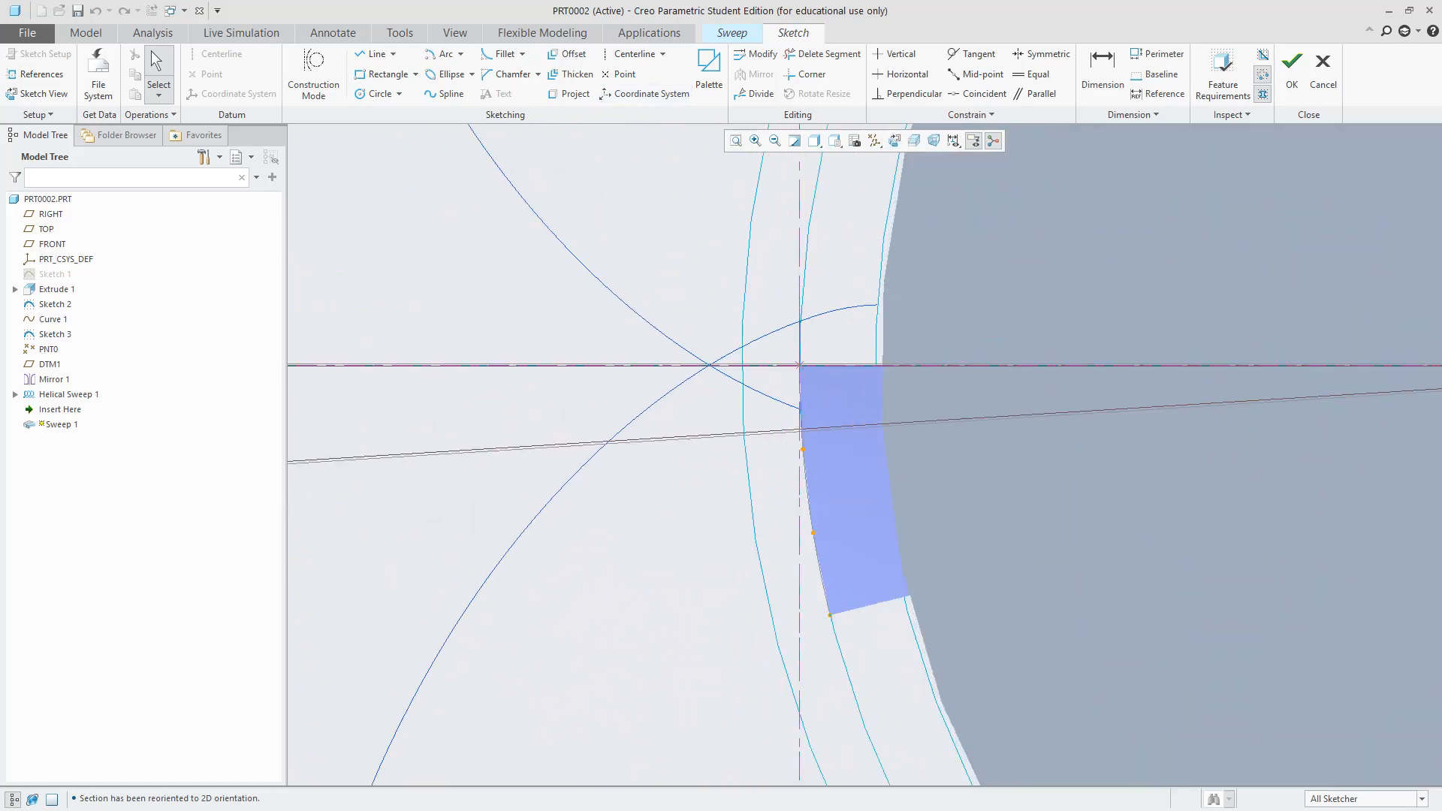
click(570, 94)
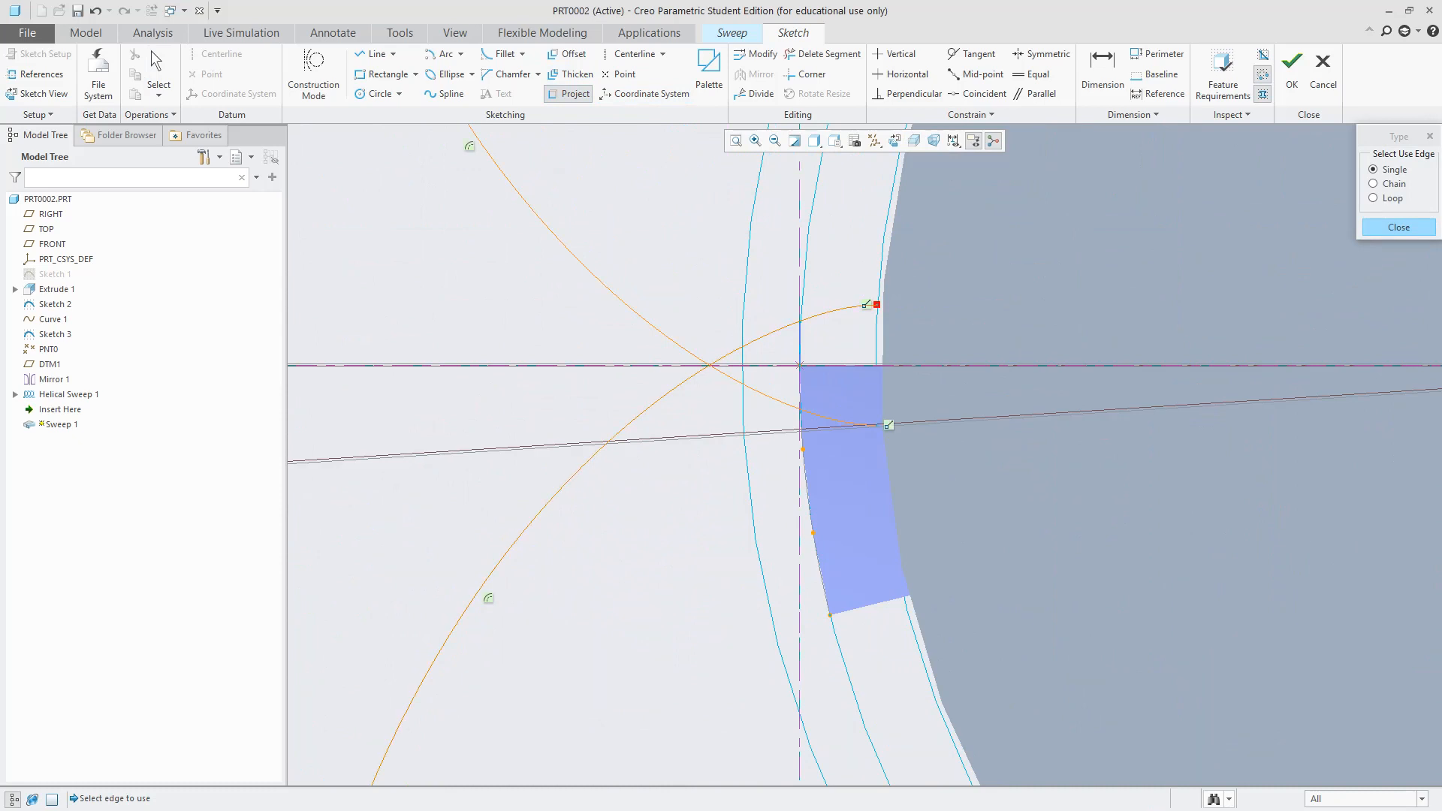
click(743, 330)
click(882, 333)
Examine the projected involute curves around their crossing point and where they meet the inner and outer circles
scroll(882, 333, up, 3)
scroll(895, 295, down, 4)
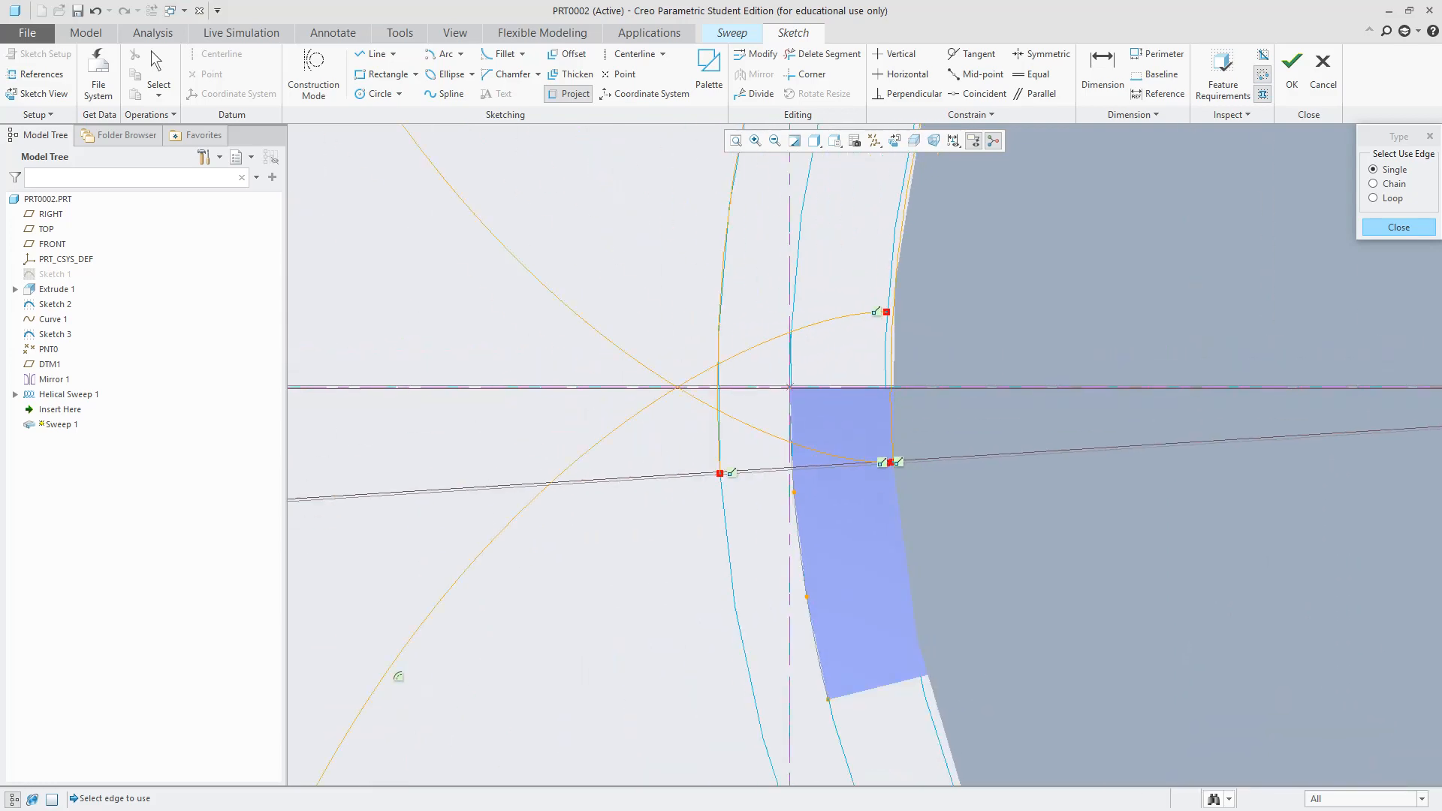
scroll(823, 421, down, 4)
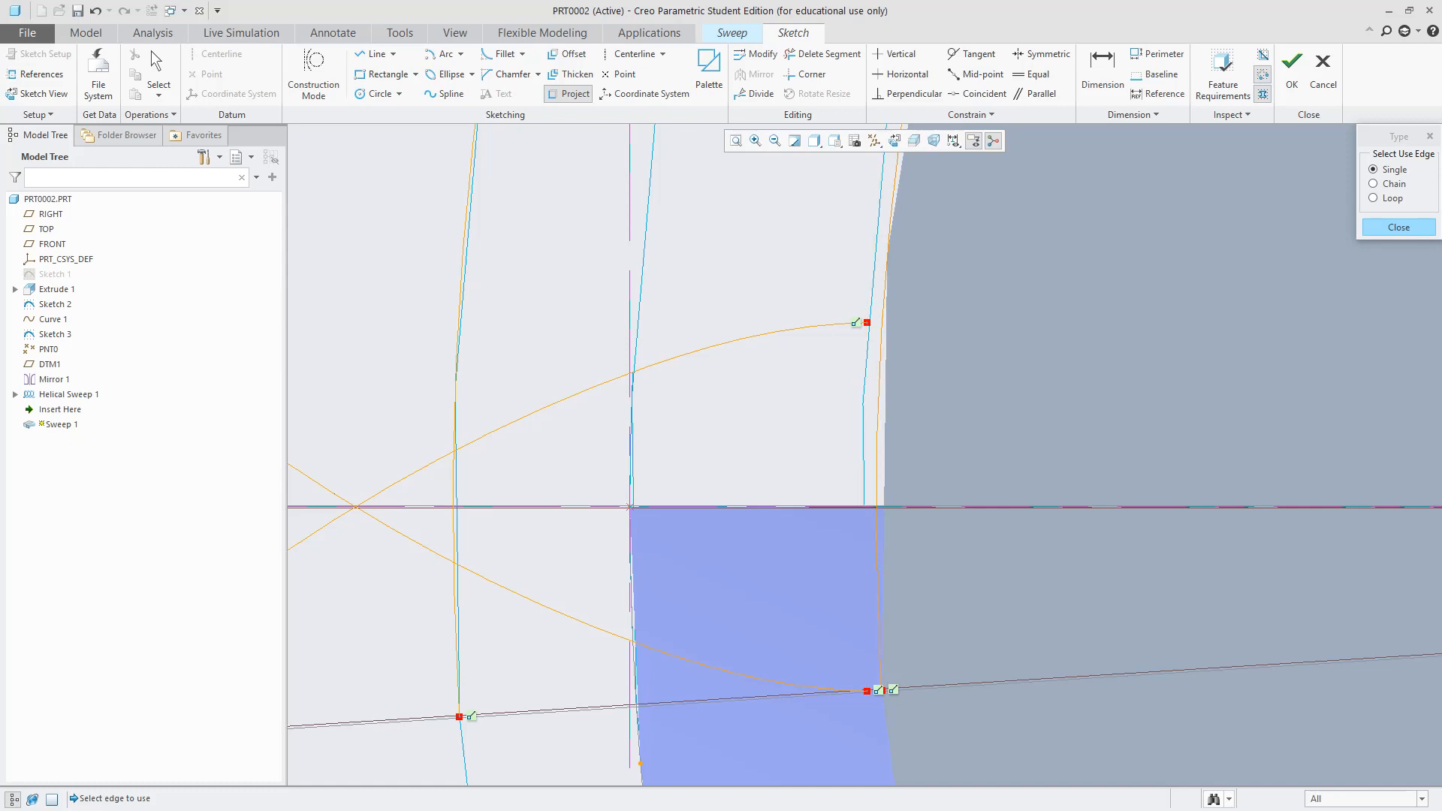
scroll(977, 464, up, 12)
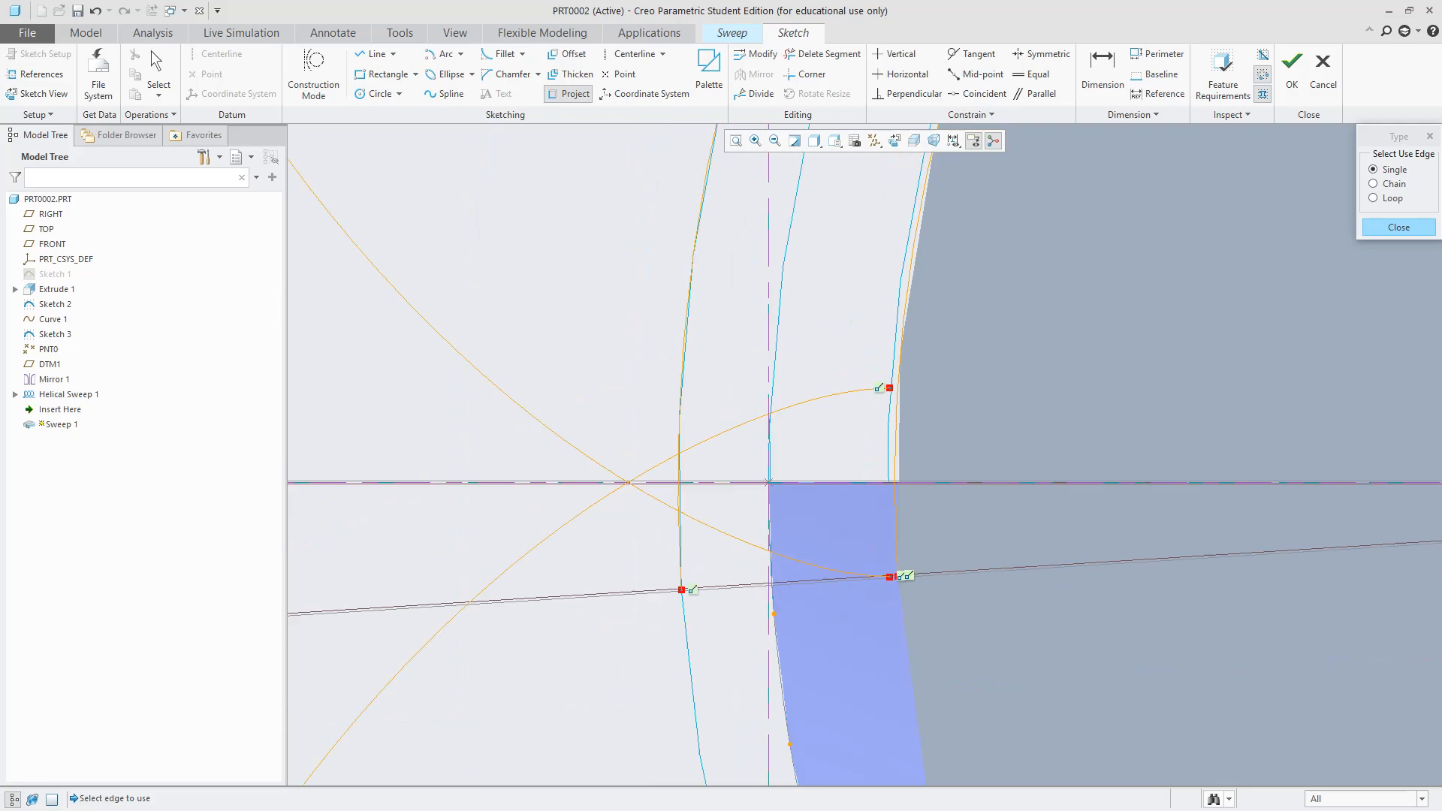
scroll(980, 459, down, 12)
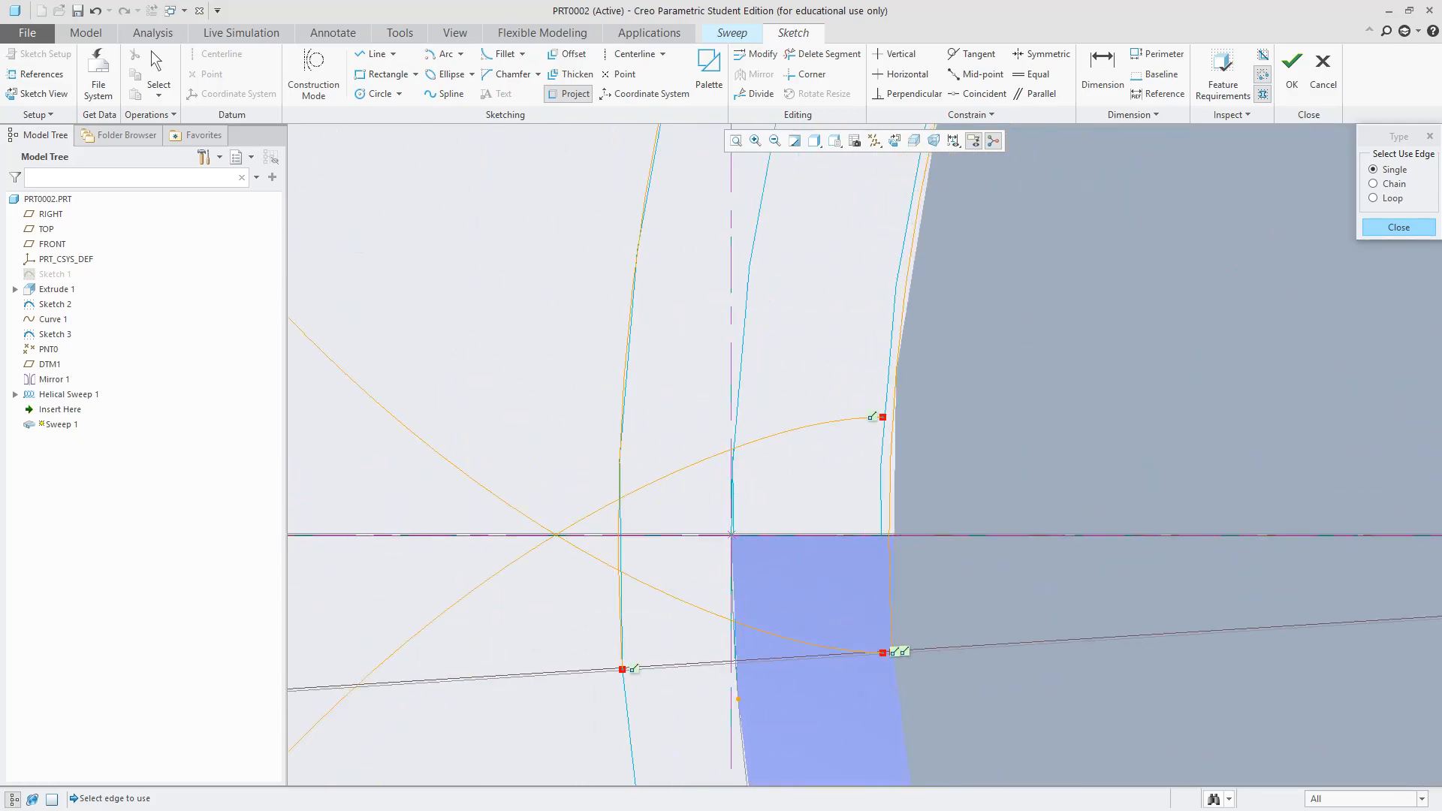
scroll(822, 495, down, 1)
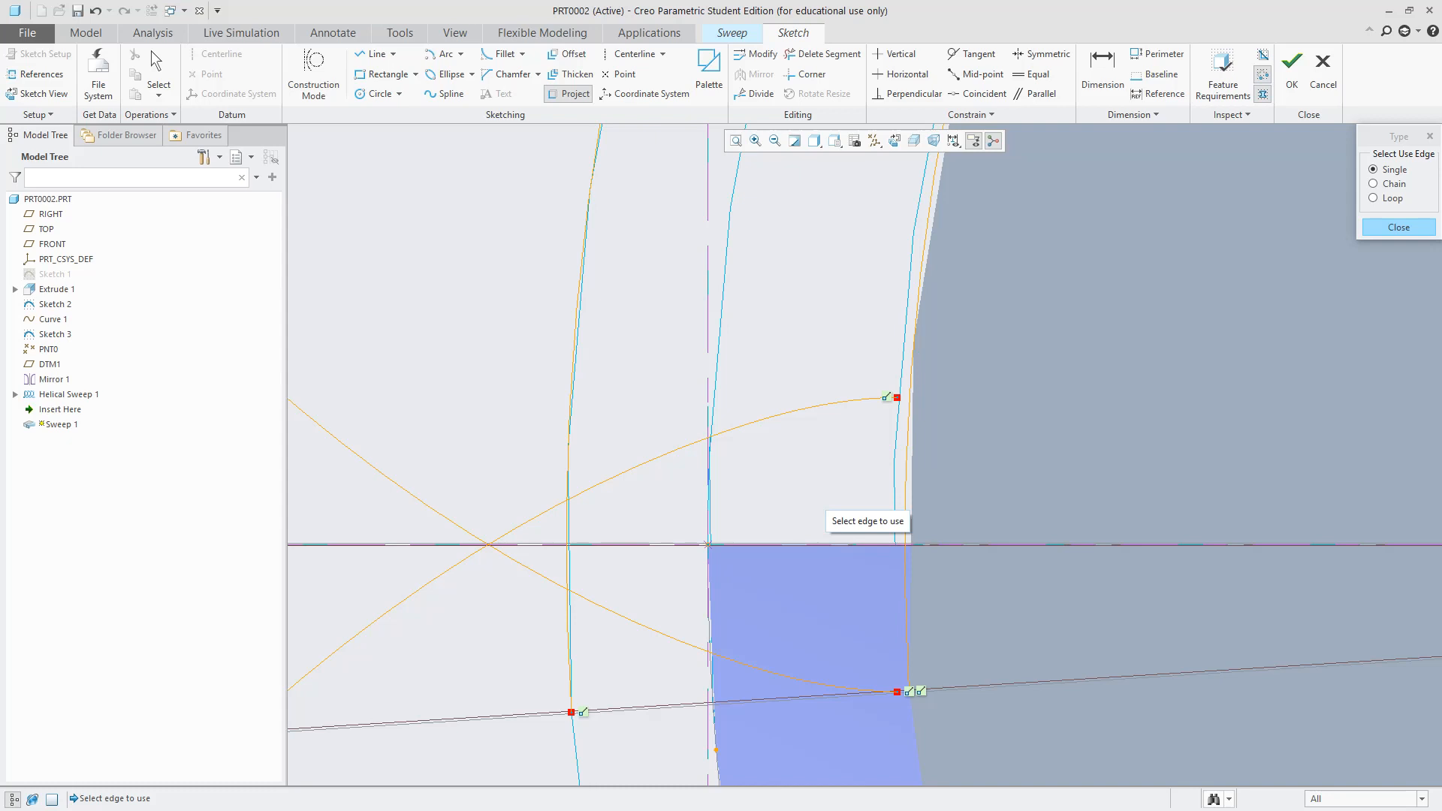
scroll(983, 478, up, 3)
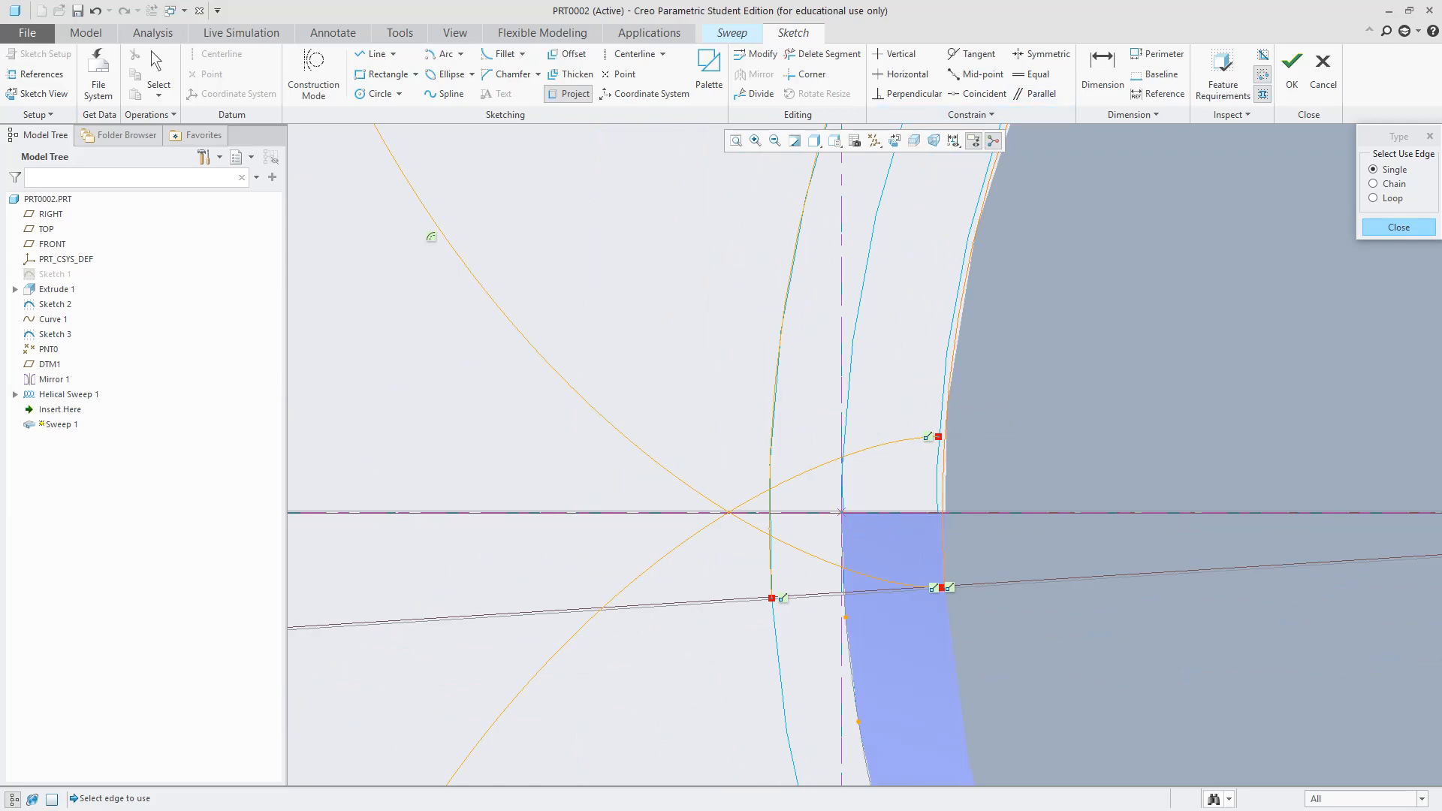
scroll(946, 467, down, 3)
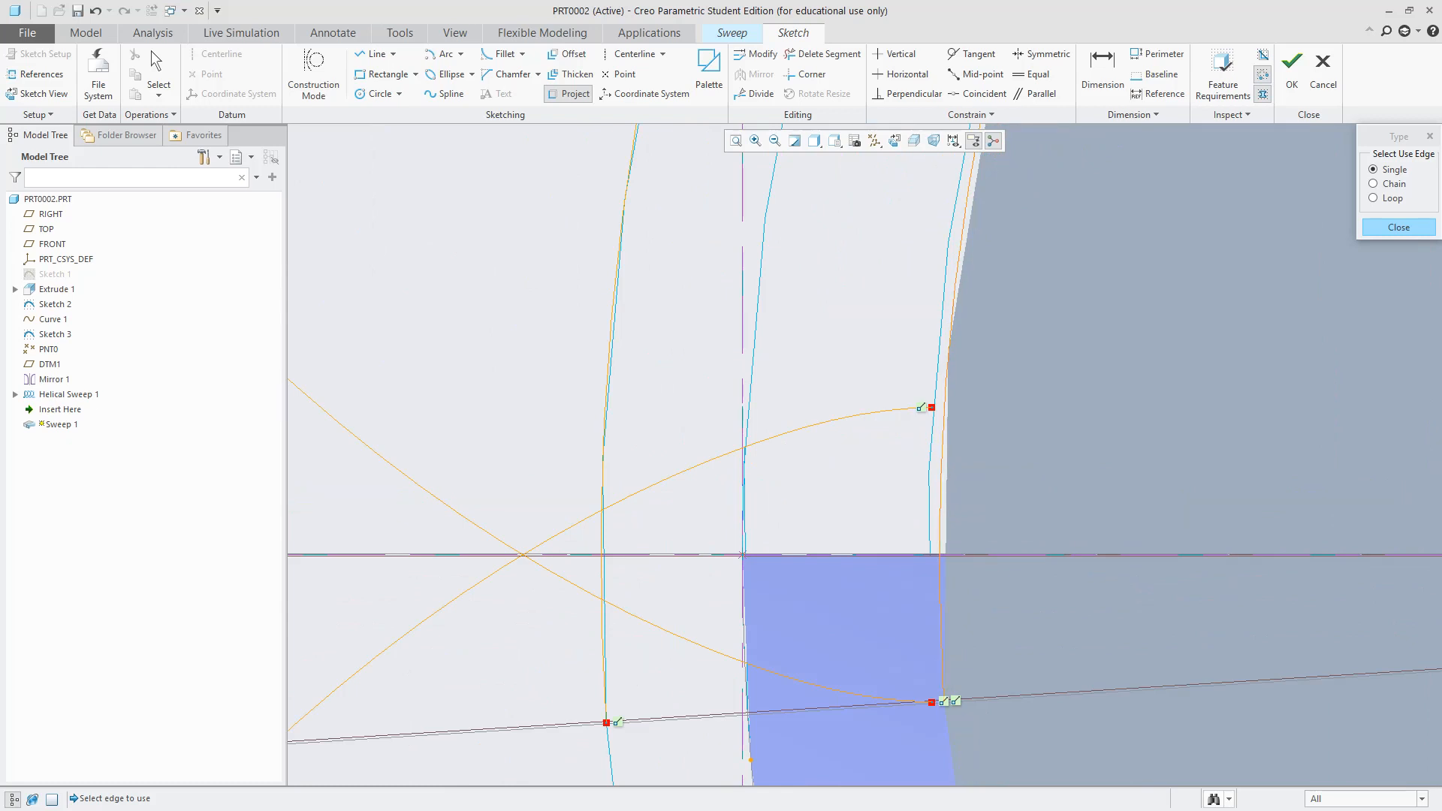
scroll(1050, 392, up, 4)
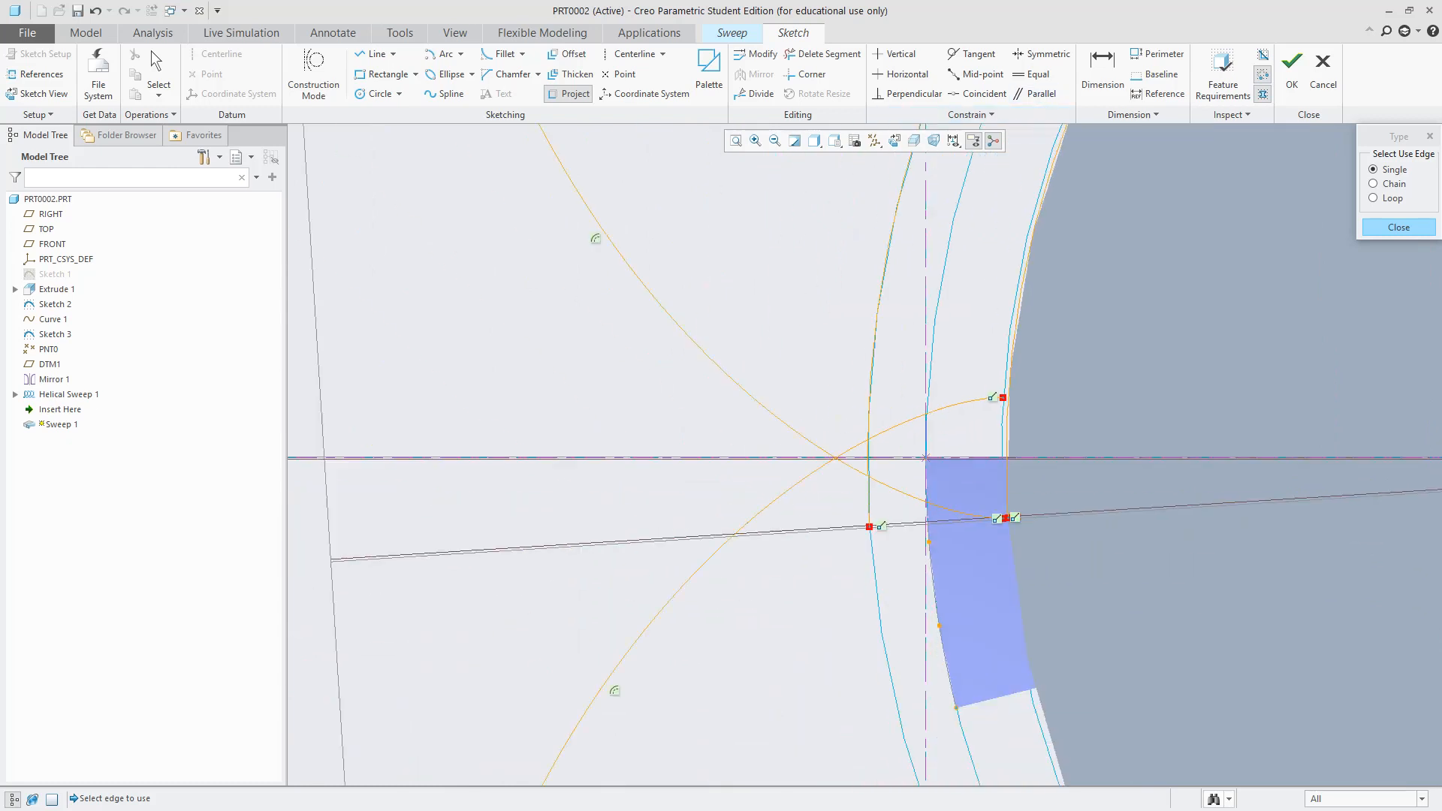
scroll(1049, 393, down, 3)
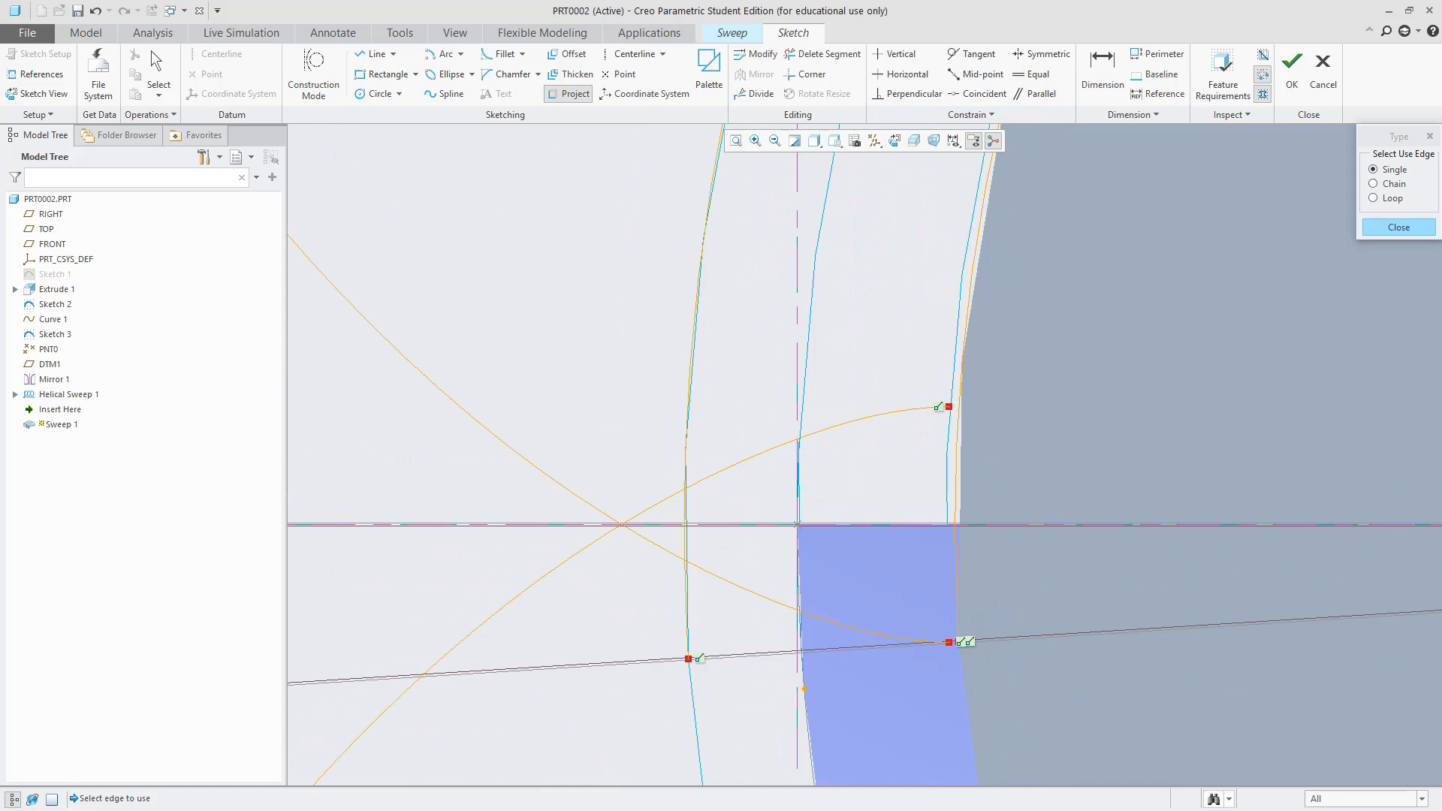
Draw short lines joining the inner ends of both projected involute curves to the circle at the cylinder's edge
click(372, 54)
shift+middle_drag(955, 462, 951, 433)
scroll(952, 434, down, 3)
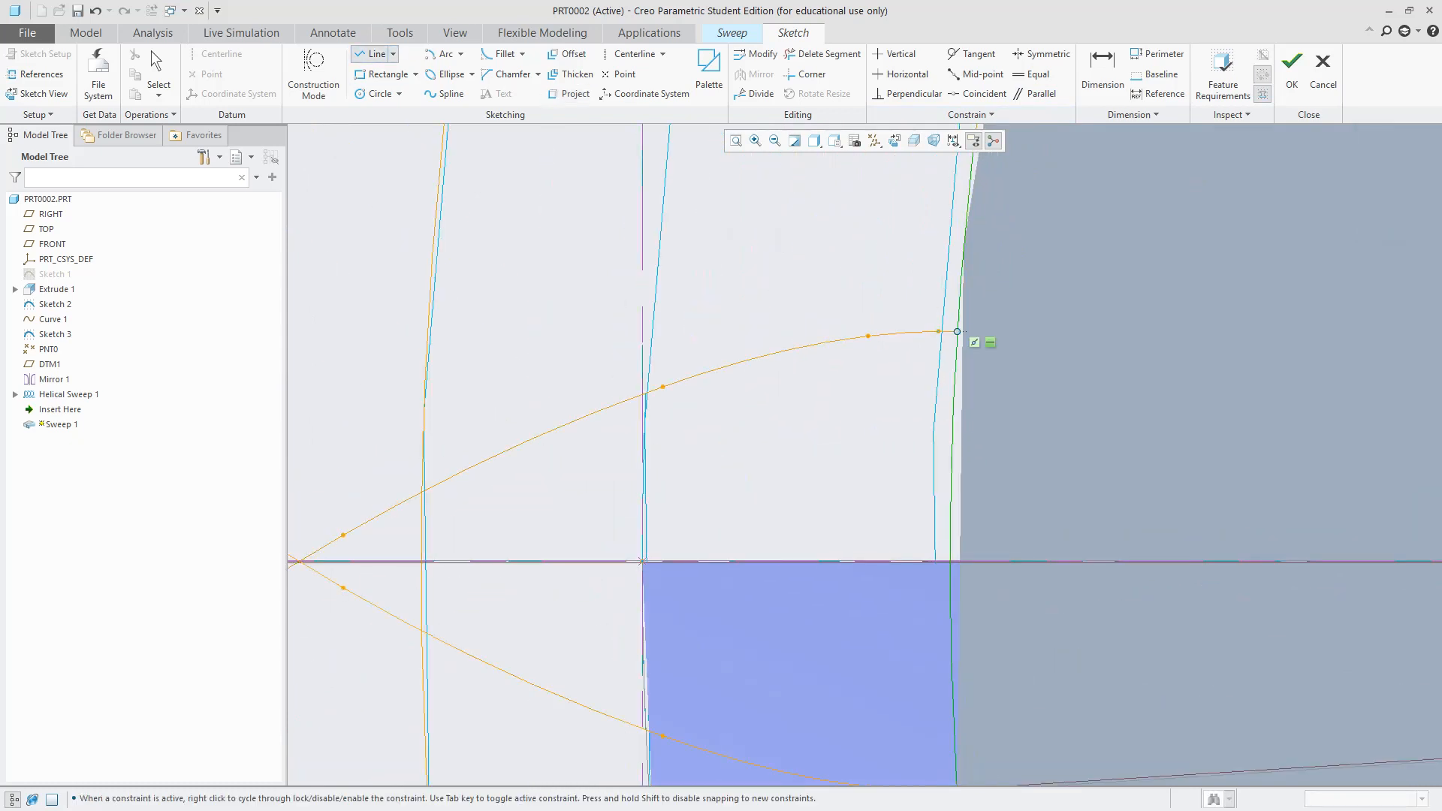
click(938, 331)
scroll(930, 561, up, 1)
scroll(929, 562, up, 2)
scroll(939, 726, down, 6)
click(956, 533)
click(994, 531)
middle_click(1063, 608)
middle_click(1063, 609)
scroll(1075, 610, up, 8)
scroll(1165, 487, down, 2)
scroll(1050, 272, up, 5)
Delete the segments of both involute curves that extend beyond the outermost circle, including the tips around their crossing point
click(815, 55)
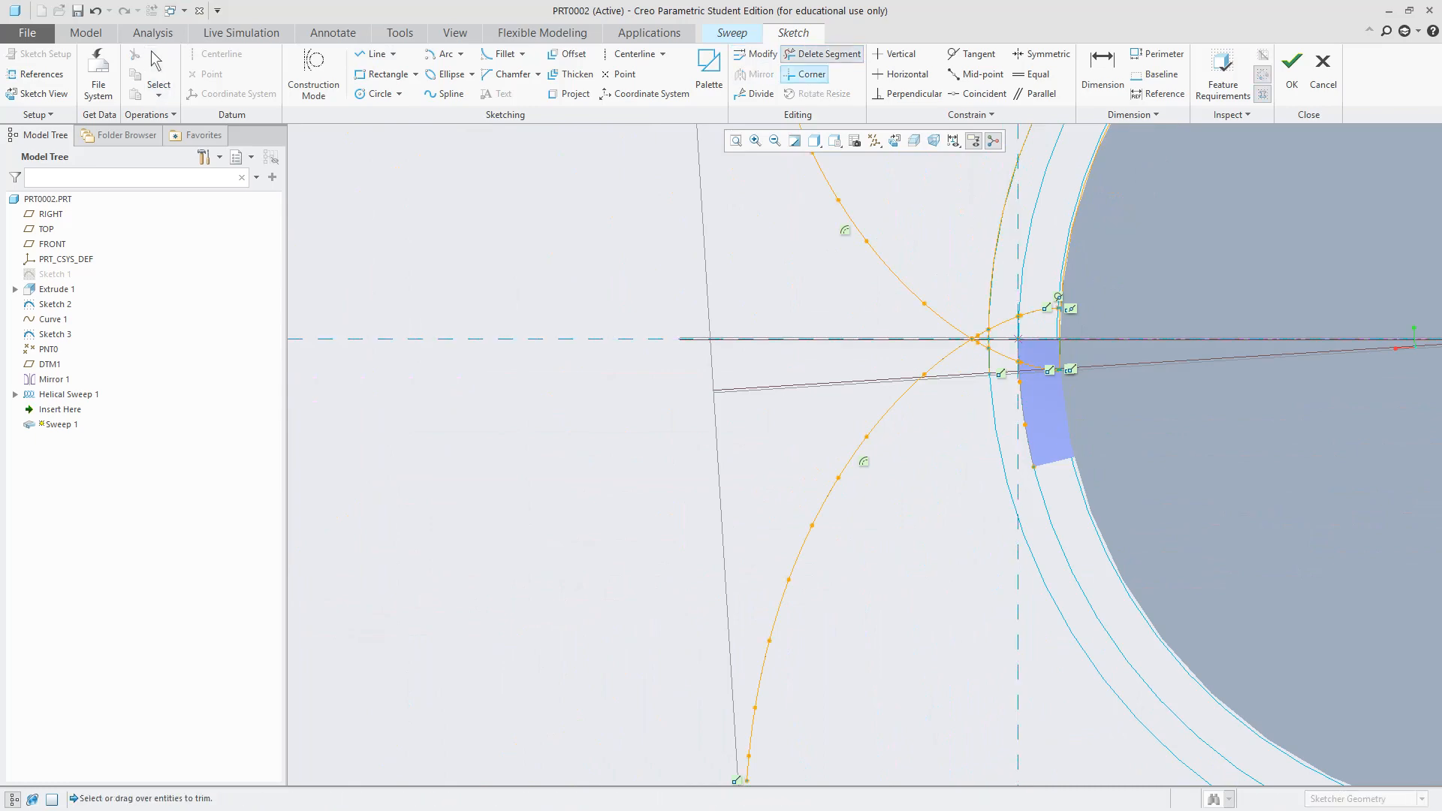
scroll(1012, 416, up, 5)
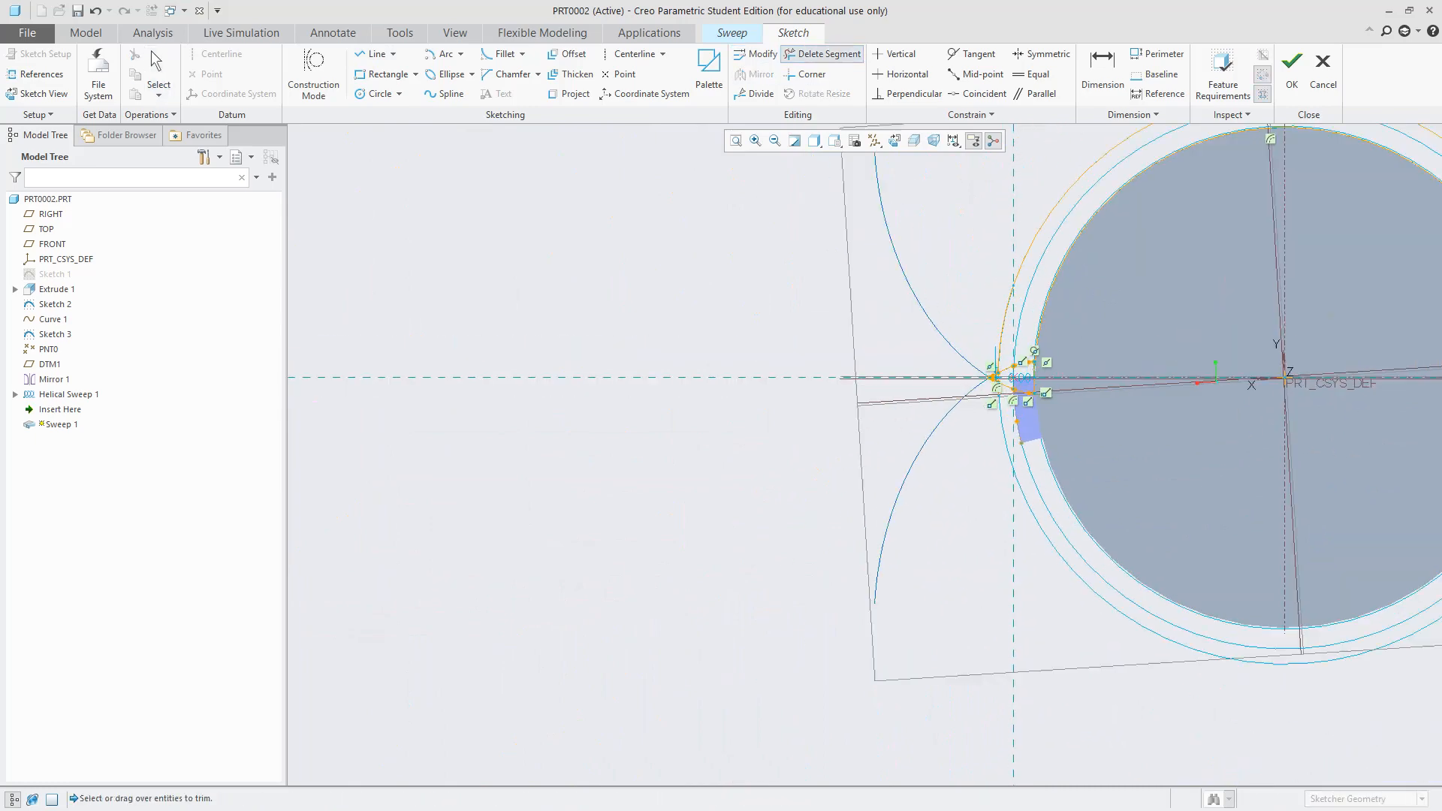
scroll(1012, 409, down, 10)
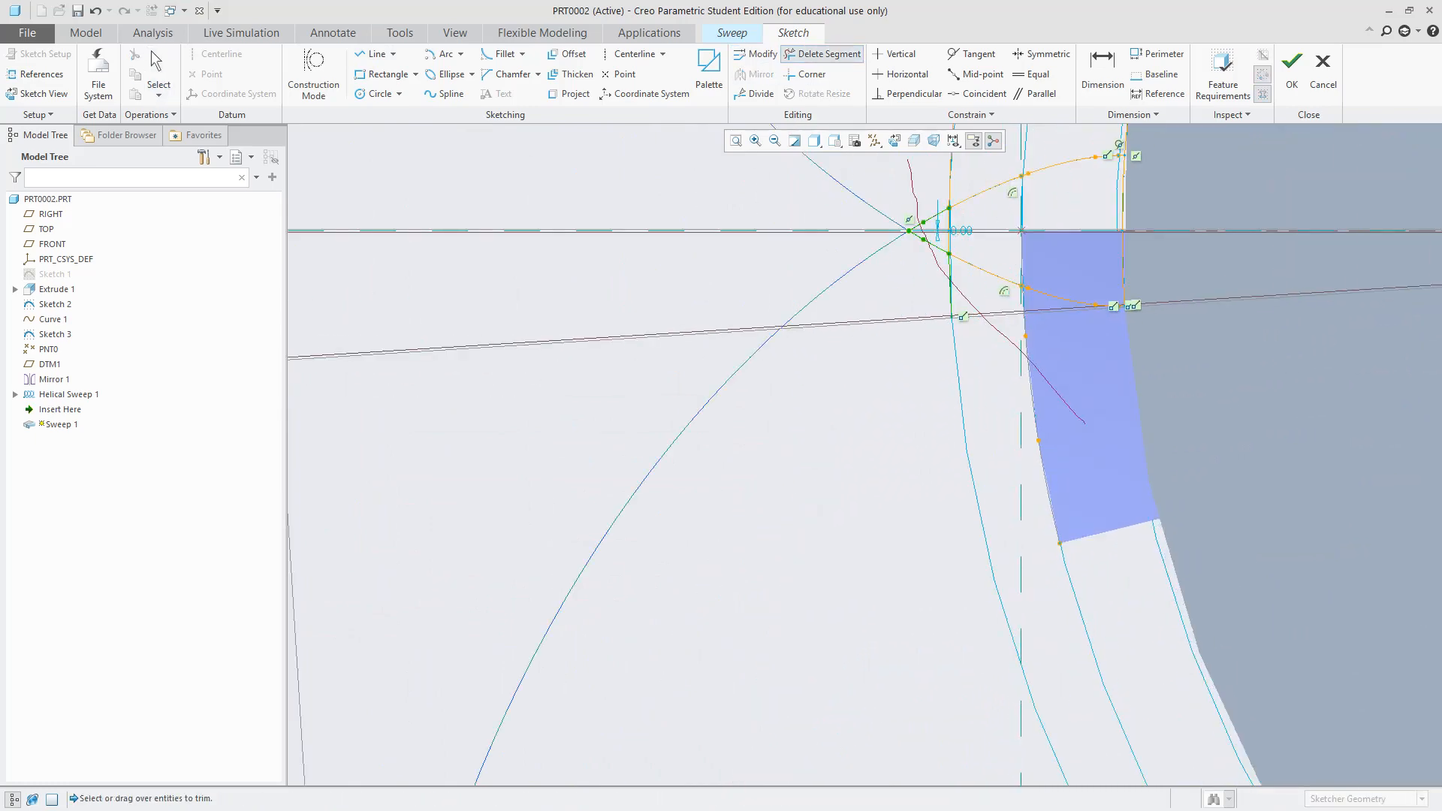
scroll(1026, 481, up, 10)
scroll(1265, 441, down, 5)
Trim the inner and outermost circles so only the arcs between the two involute curves remain
mouse_move(1414, 295)
mouse_down()
mouse_move(1014, 304)
mouse_move(936, 281)
mouse_up()
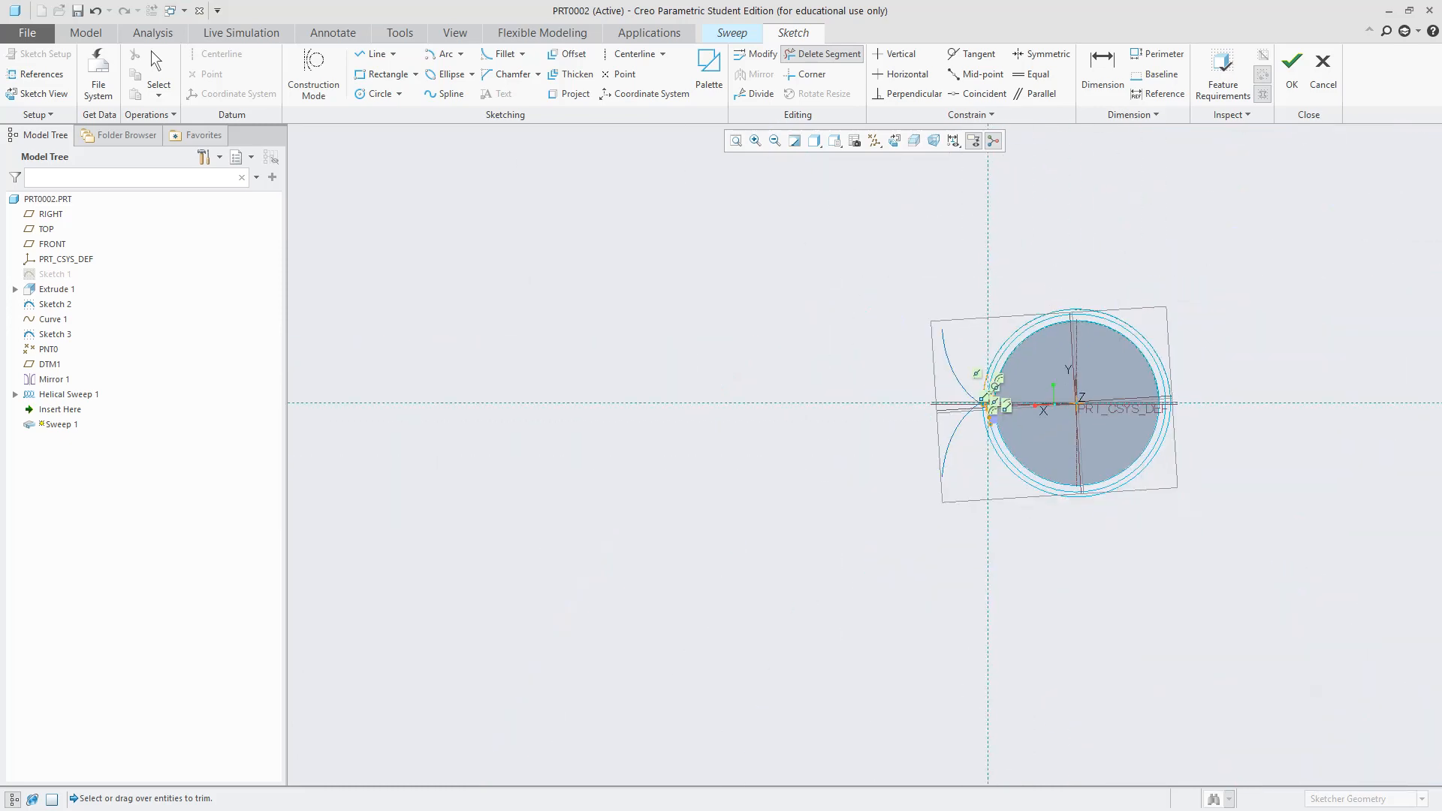
scroll(903, 358, down, 4)
scroll(1046, 713, down, 6)
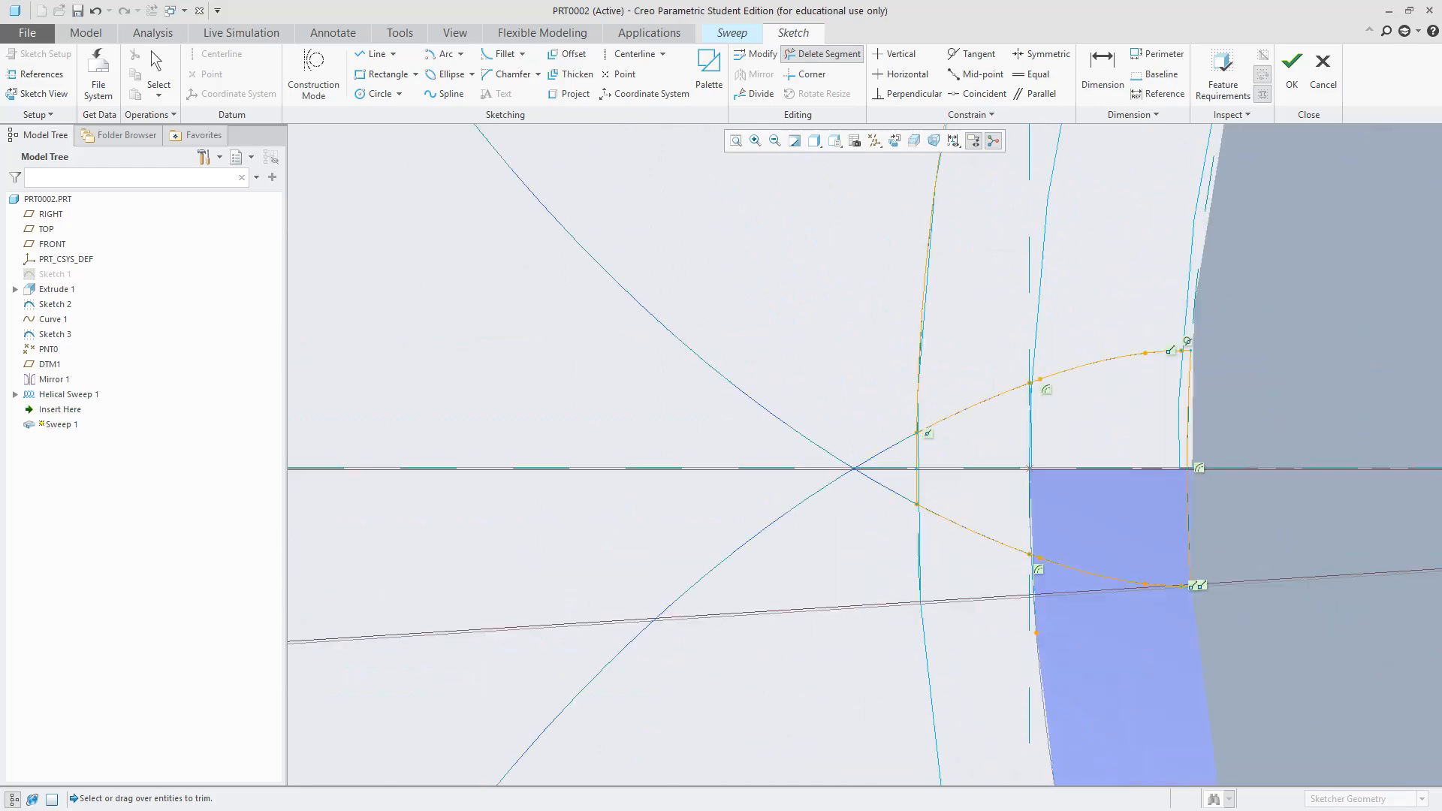
scroll(1034, 464, up, 3)
drag(915, 257, 1059, 281)
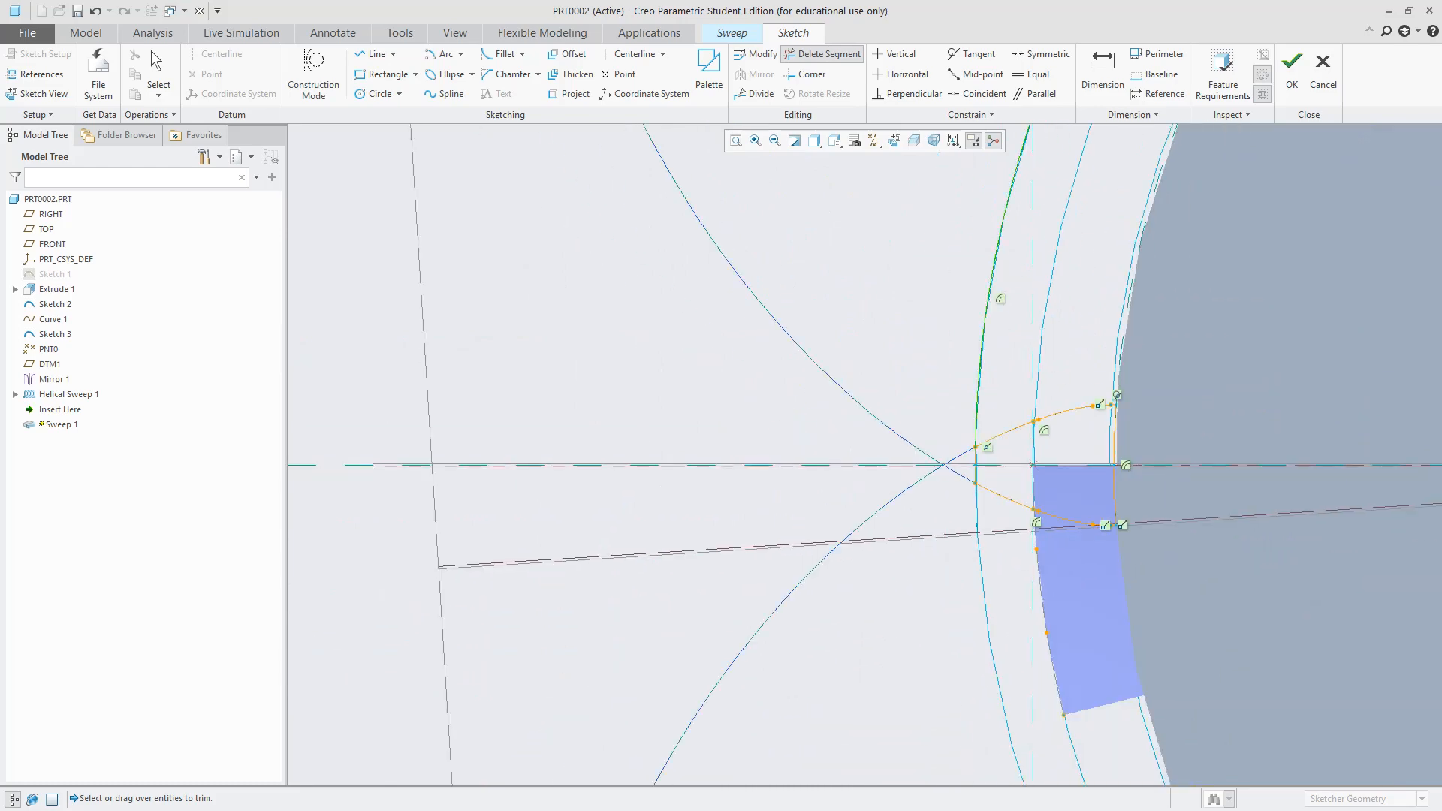
scroll(1044, 613, down, 4)
scroll(1018, 623, up, 4)
scroll(1018, 623, down, 3)
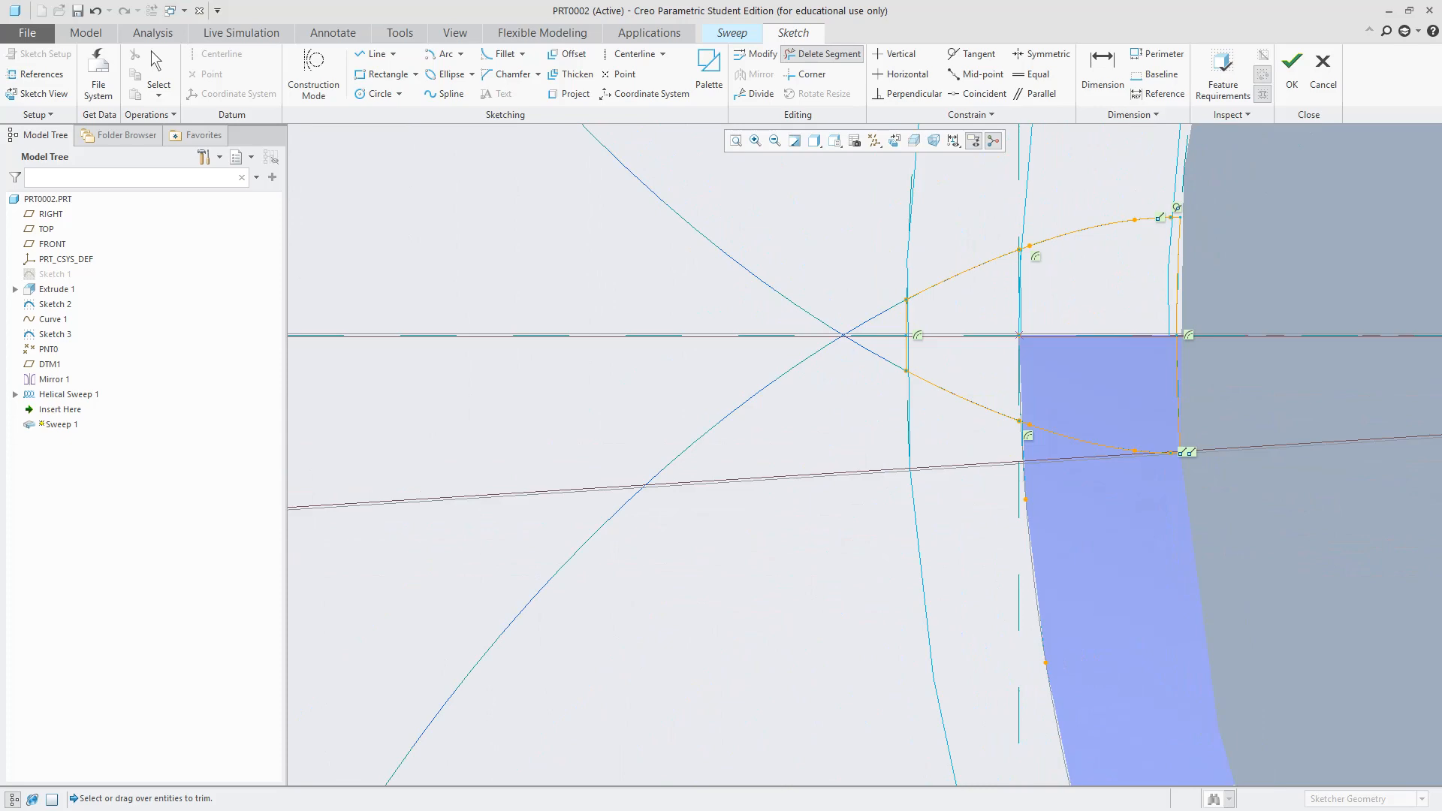
Finish trimming and accept the closed tooth section sketch for the sweep
middle_click(1149, 605)
scroll(1149, 606, up, 6)
scroll(1164, 601, down, 4)
shift+middle_drag(1163, 601, 1058, 682)
scroll(950, 543, down, 3)
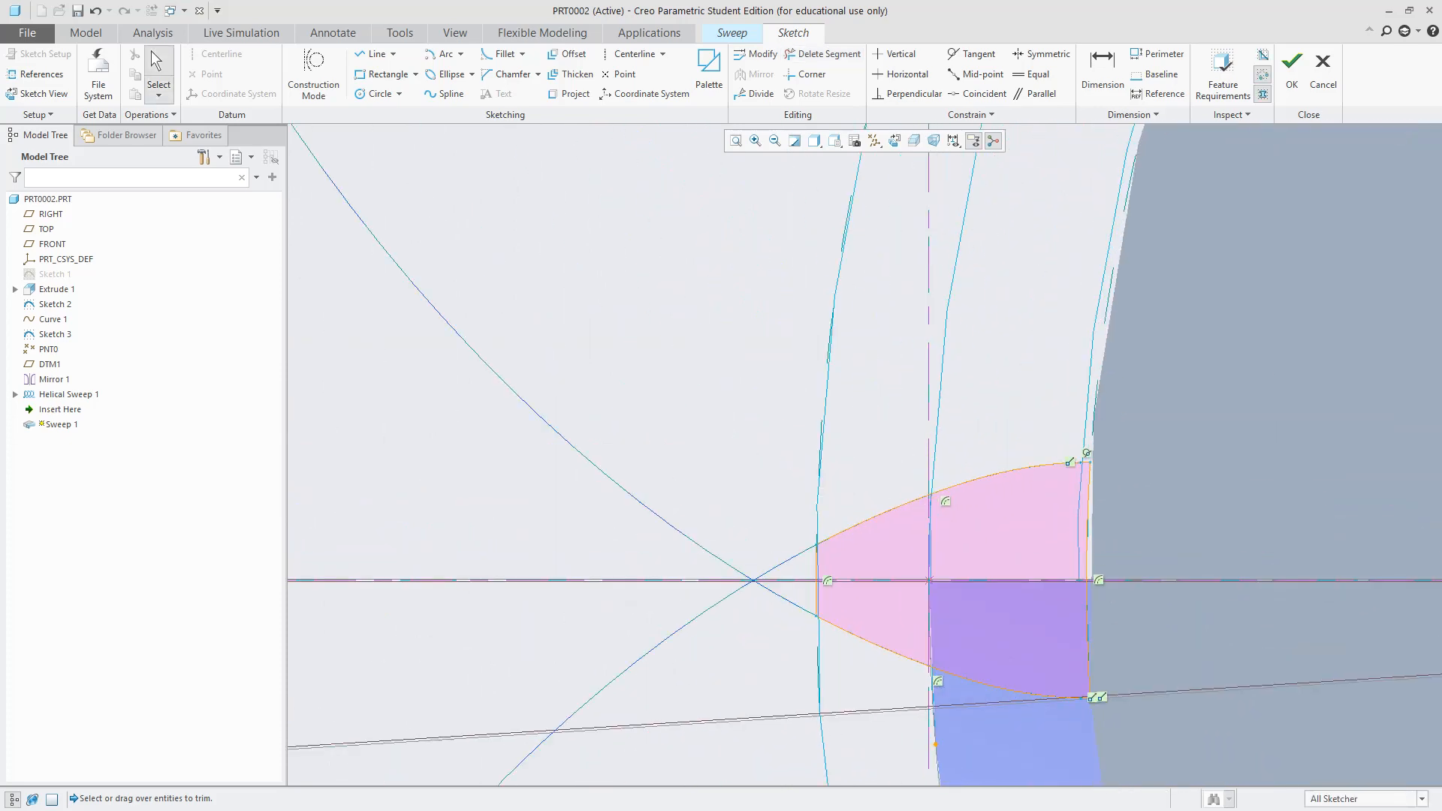
click(1292, 67)
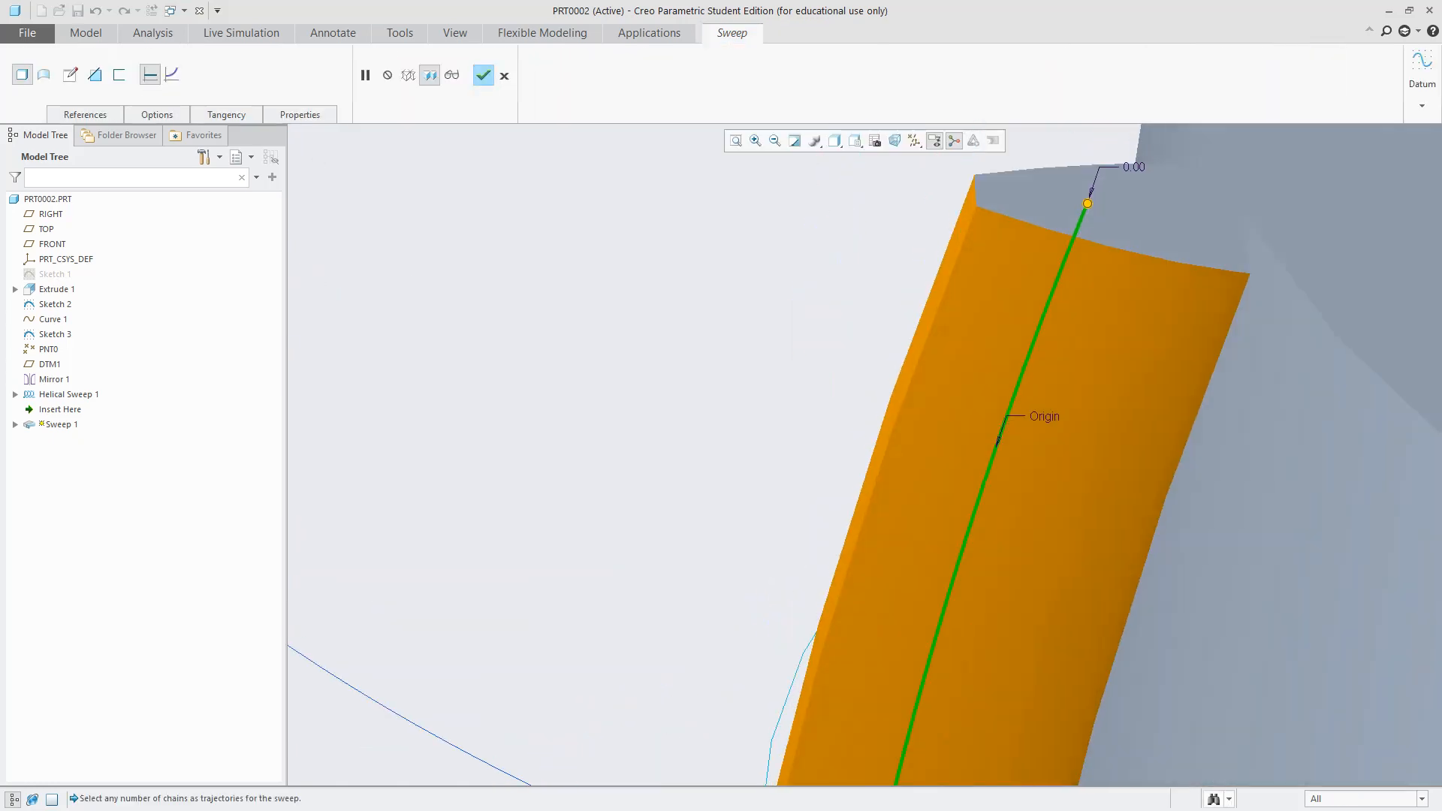
Set the tooth sweep's horizontal/vertical control to Normal To Surface
middle_drag(864, 466, 936, 481)
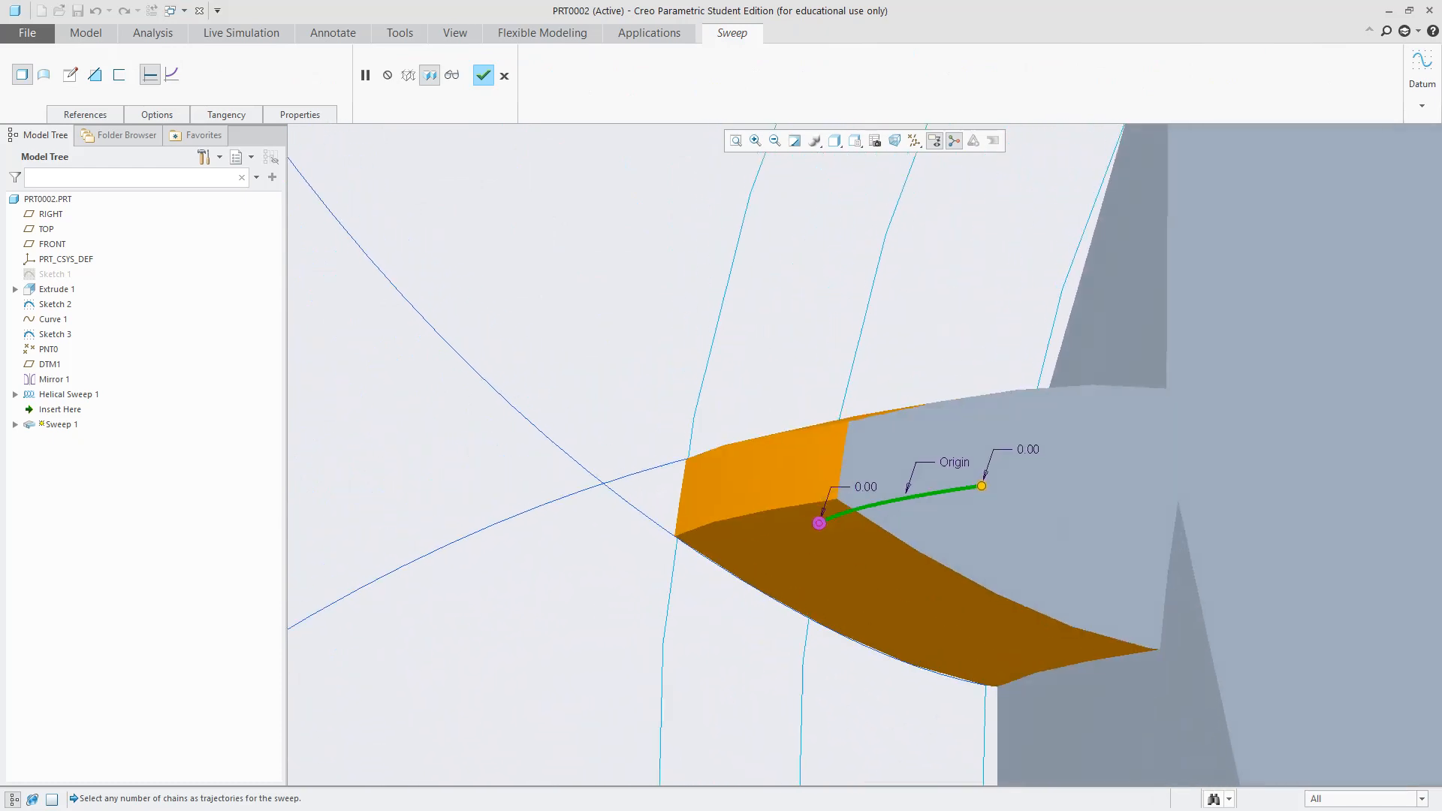
scroll(1166, 601, up, 5)
scroll(1166, 601, down, 5)
middle_drag(1166, 601, 1213, 628)
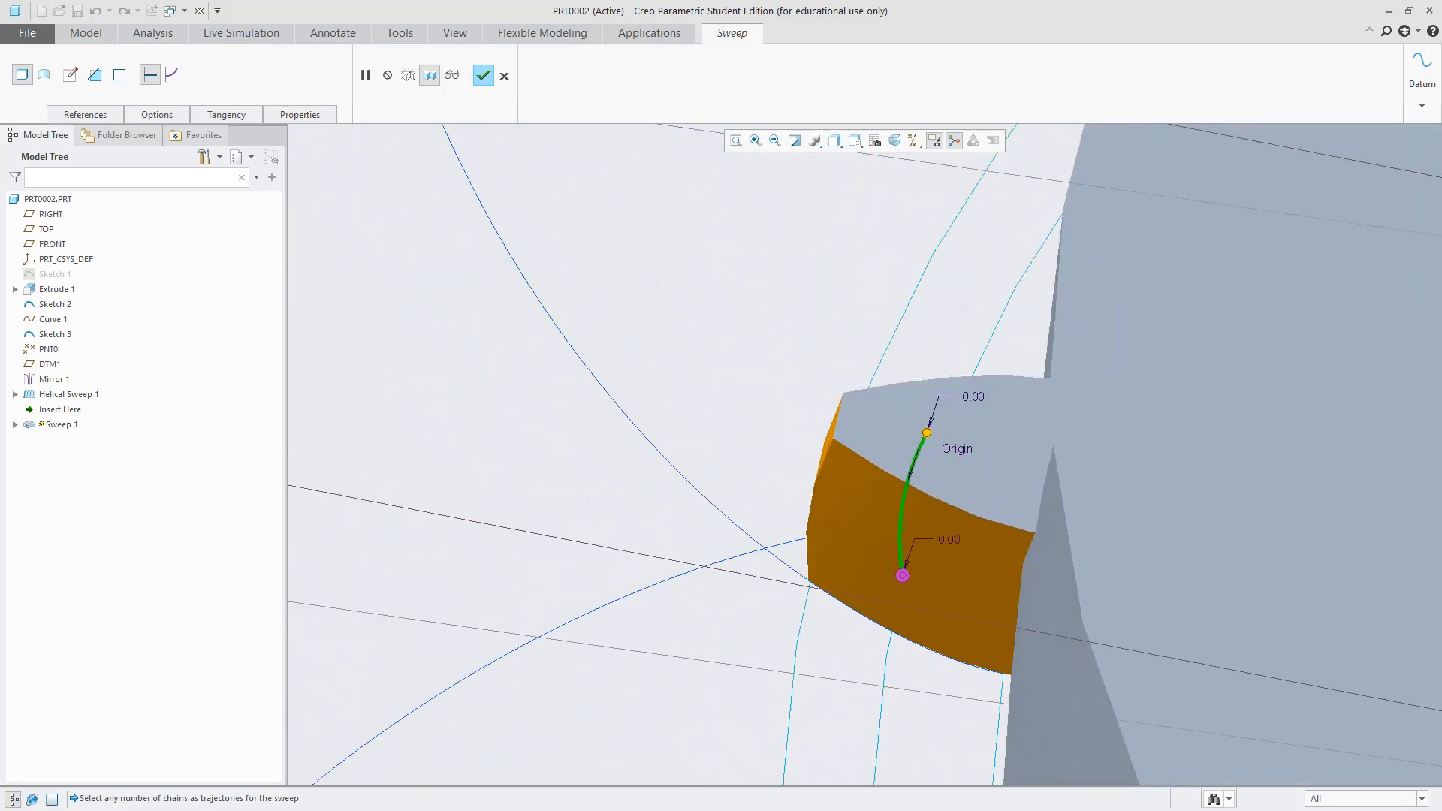
click(85, 115)
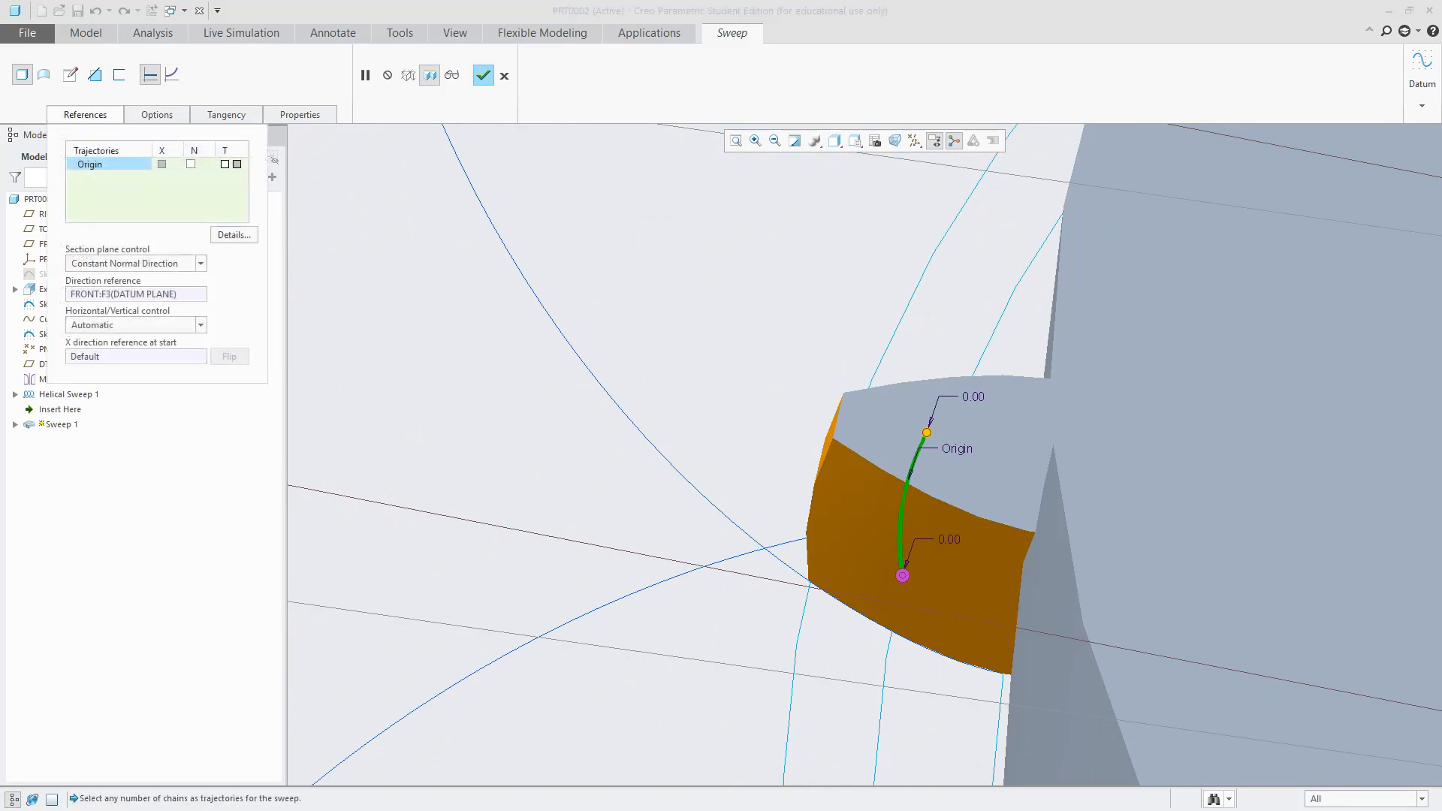
click(201, 326)
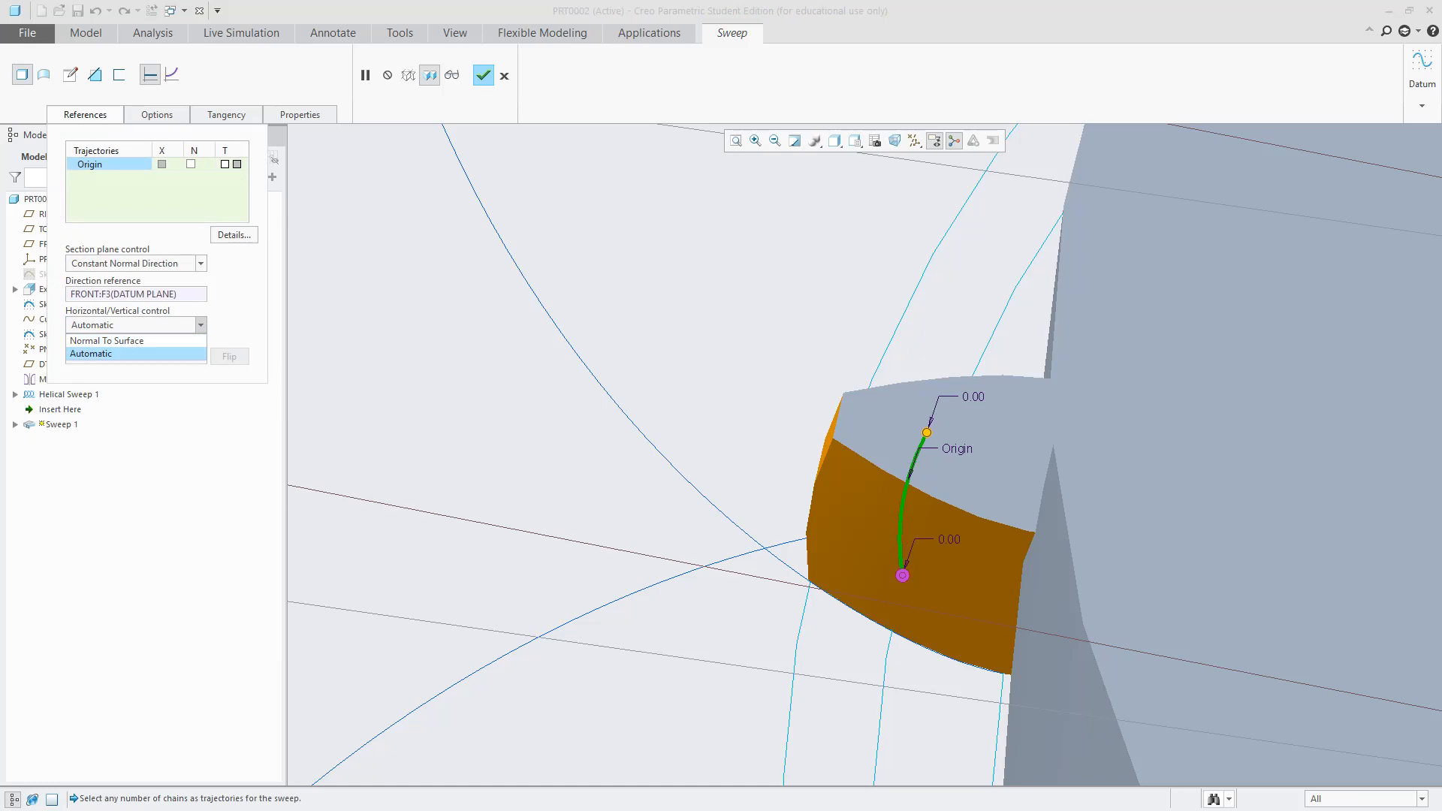
click(107, 341)
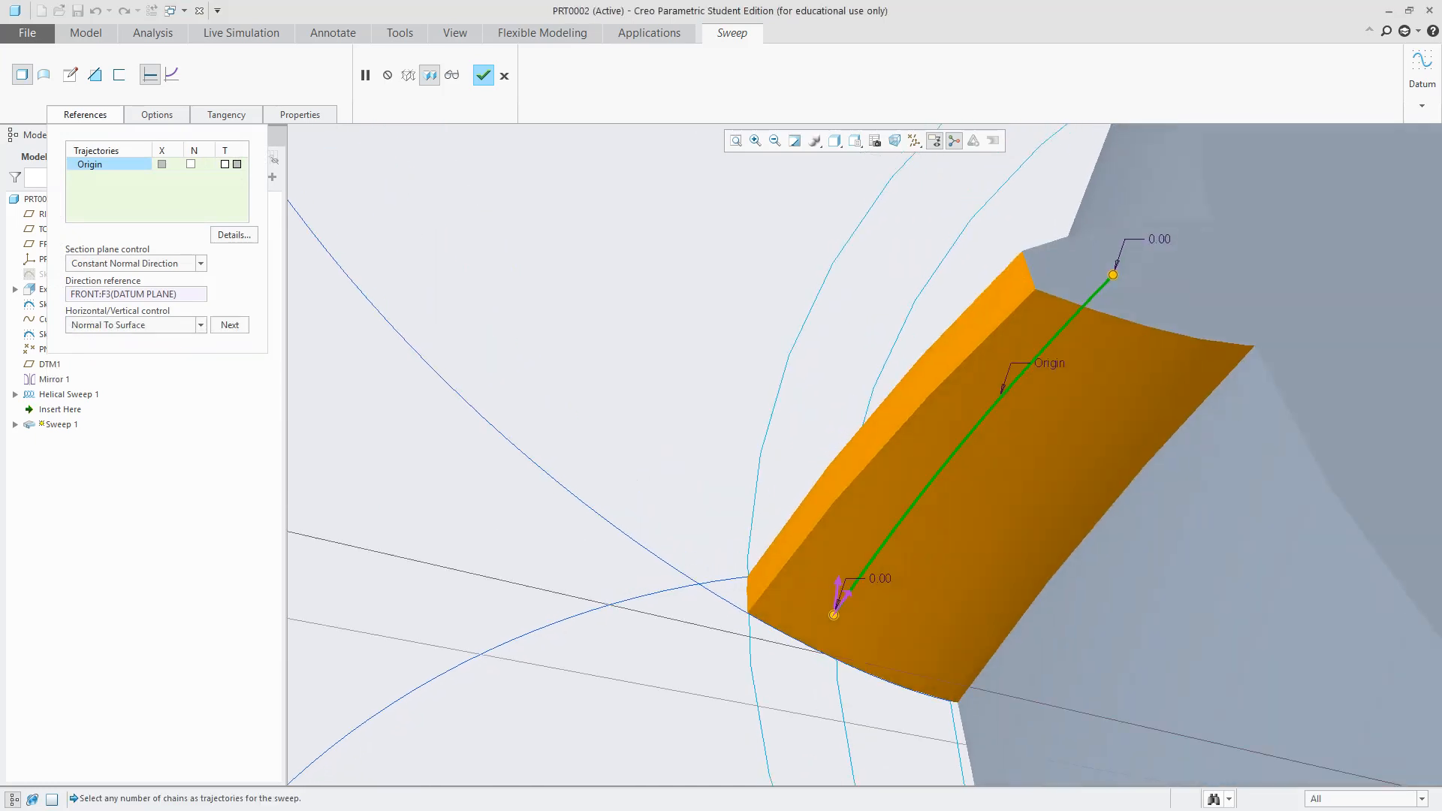
Check the tooth preview along the helical trajectory and complete the sweep
scroll(1198, 535, down, 4)
scroll(1097, 583, up, 2)
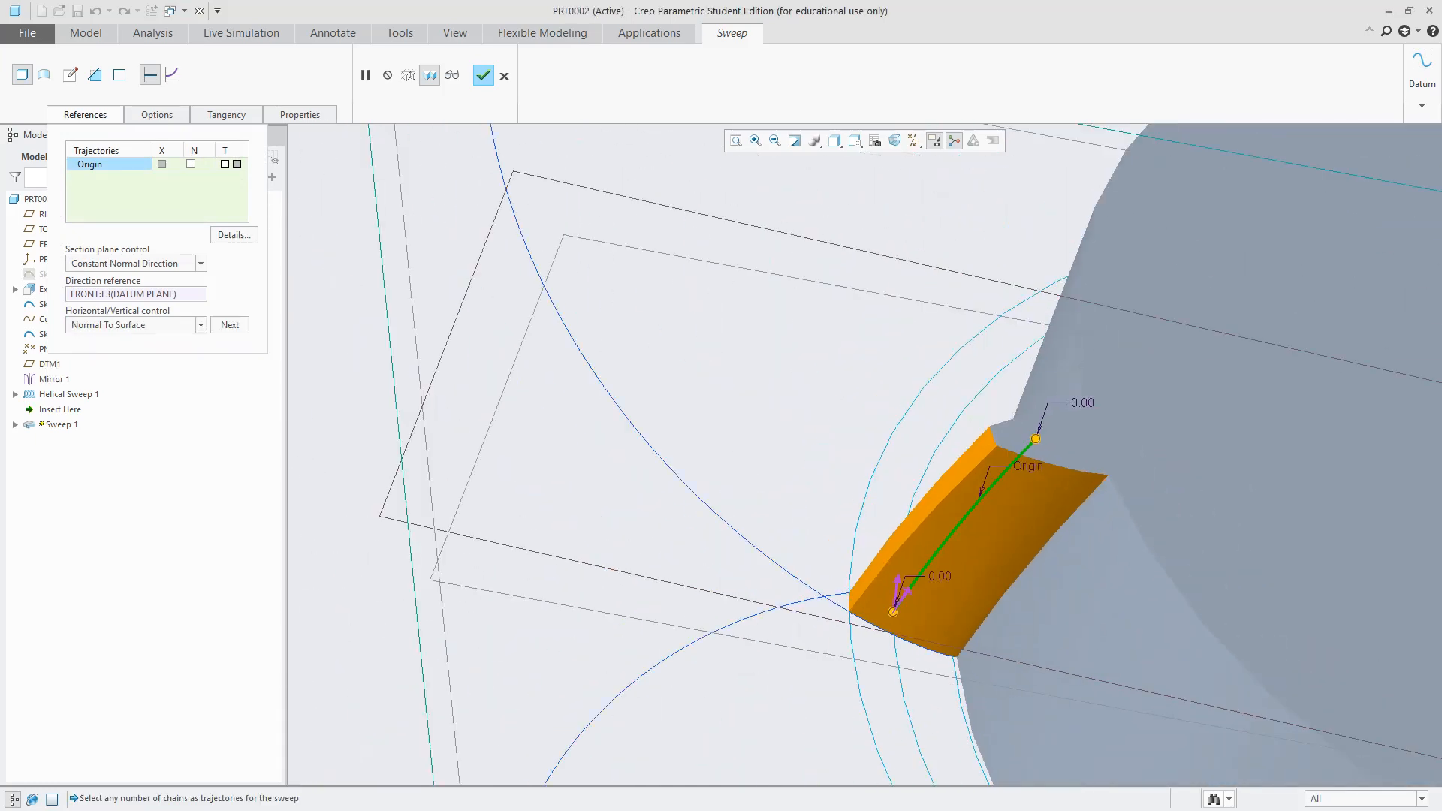
scroll(1097, 583, down, 3)
scroll(1097, 582, up, 2)
scroll(1097, 582, down, 1)
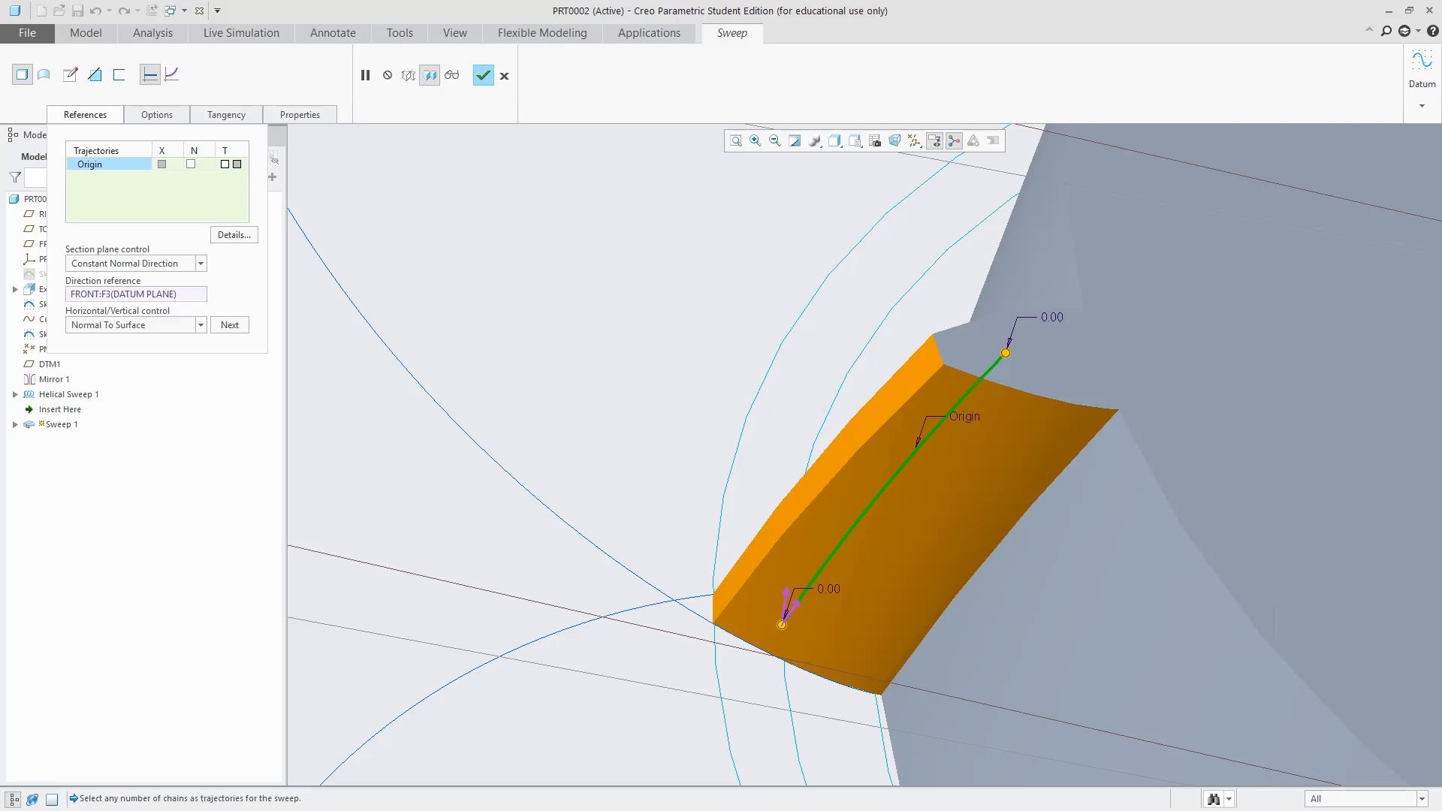
middle_drag(902, 480, 894, 563)
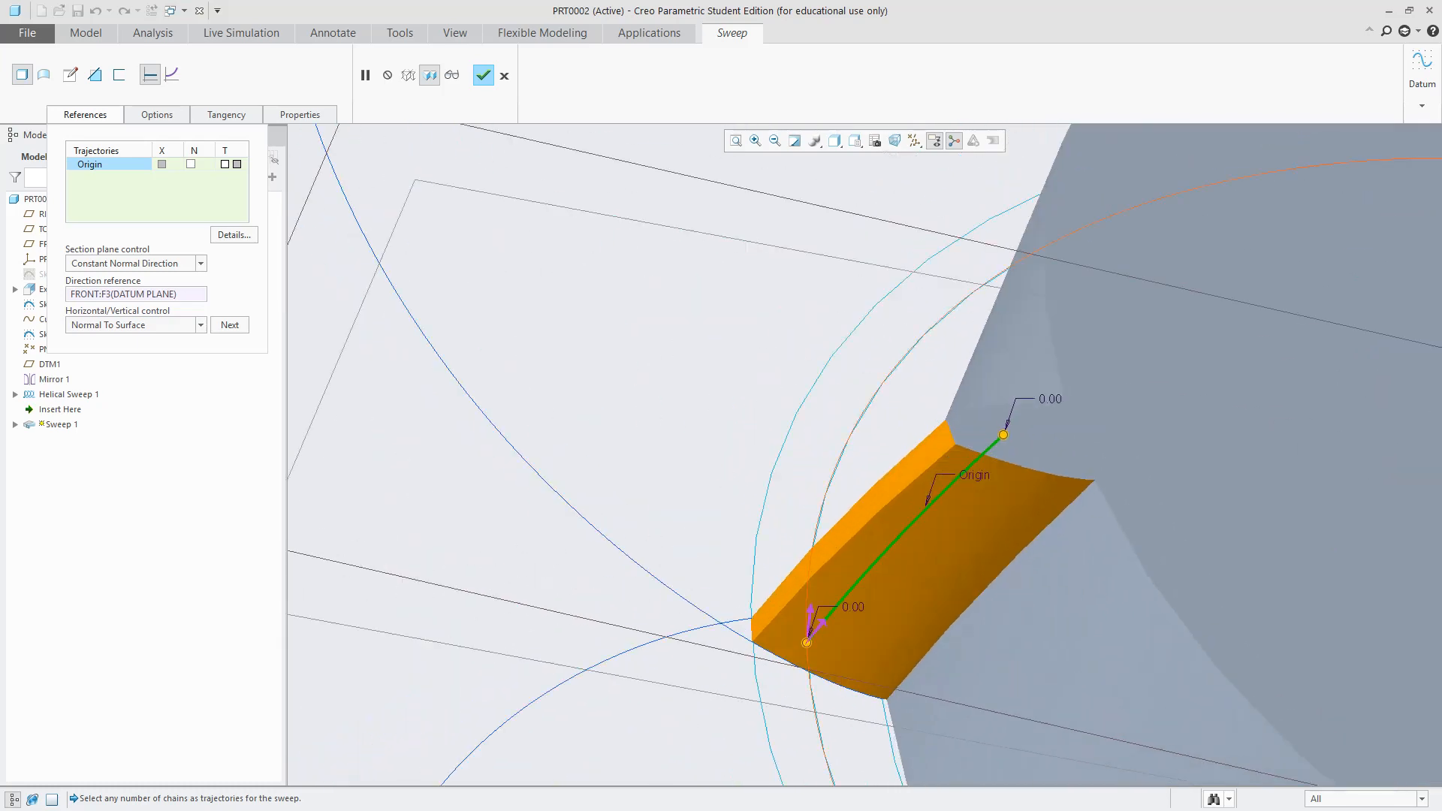
click(483, 75)
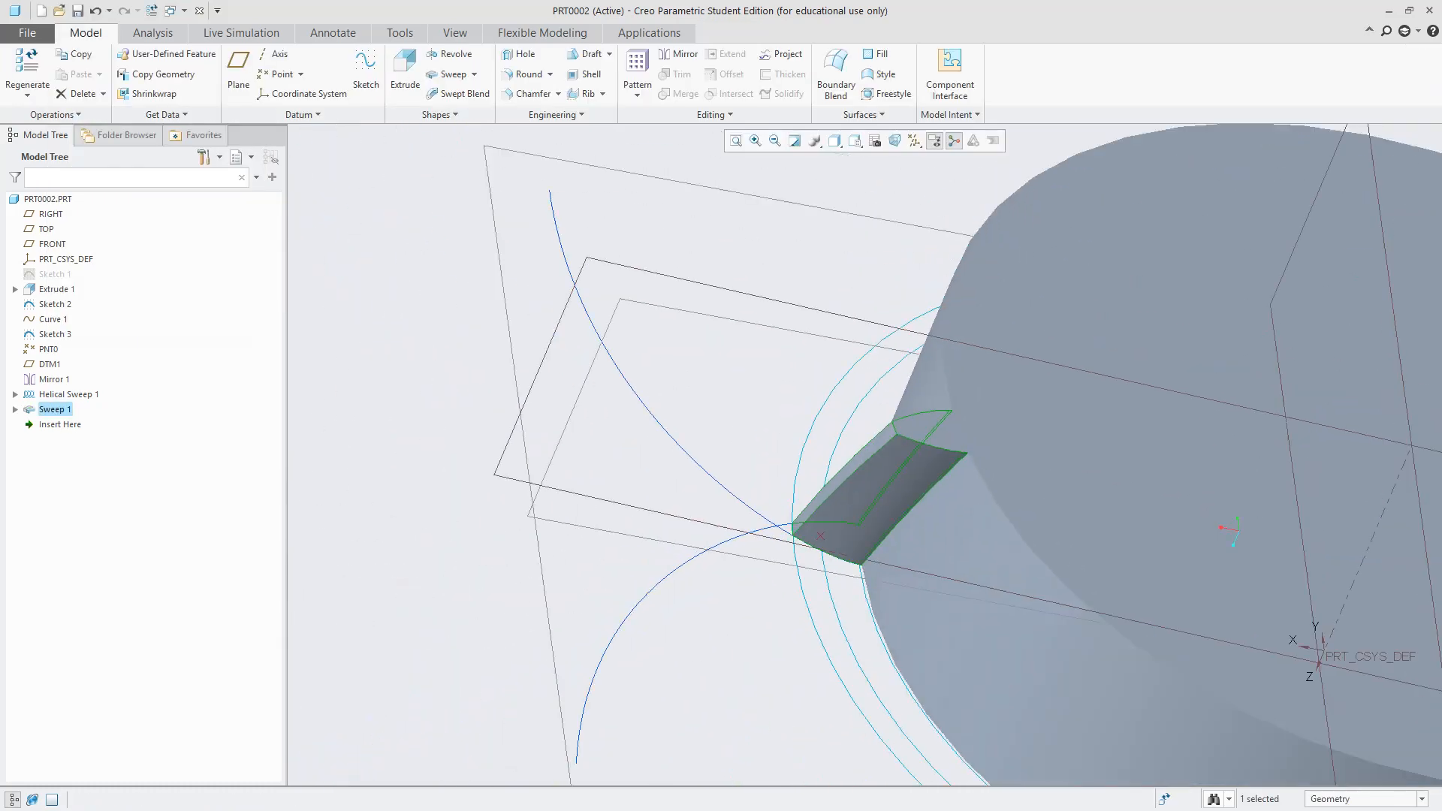
Start a pattern of the swept tooth, set its type to Axis and choose the cylinder's central axis as its center
key(ctrl+d)
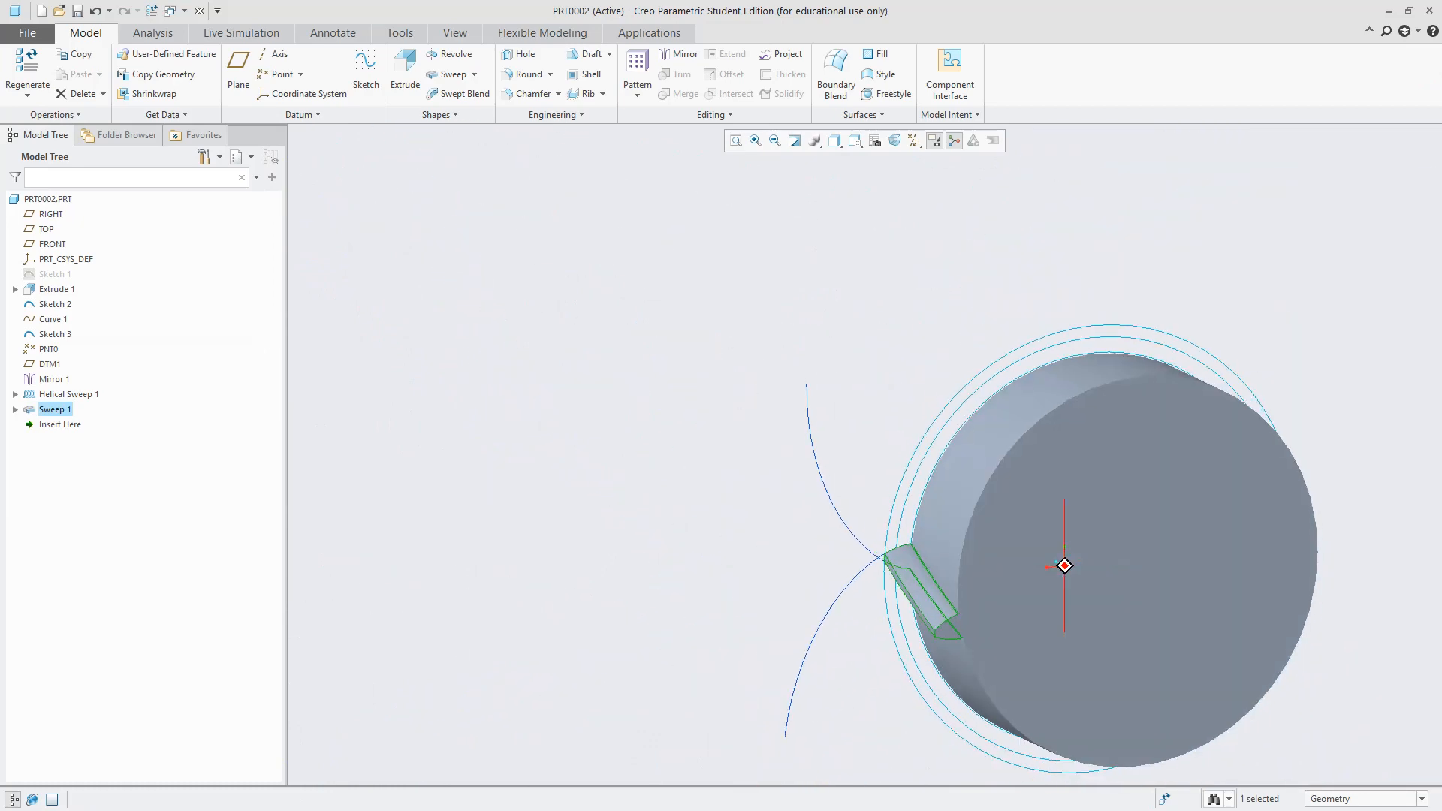
scroll(1013, 601, up, 5)
scroll(1013, 589, down, 6)
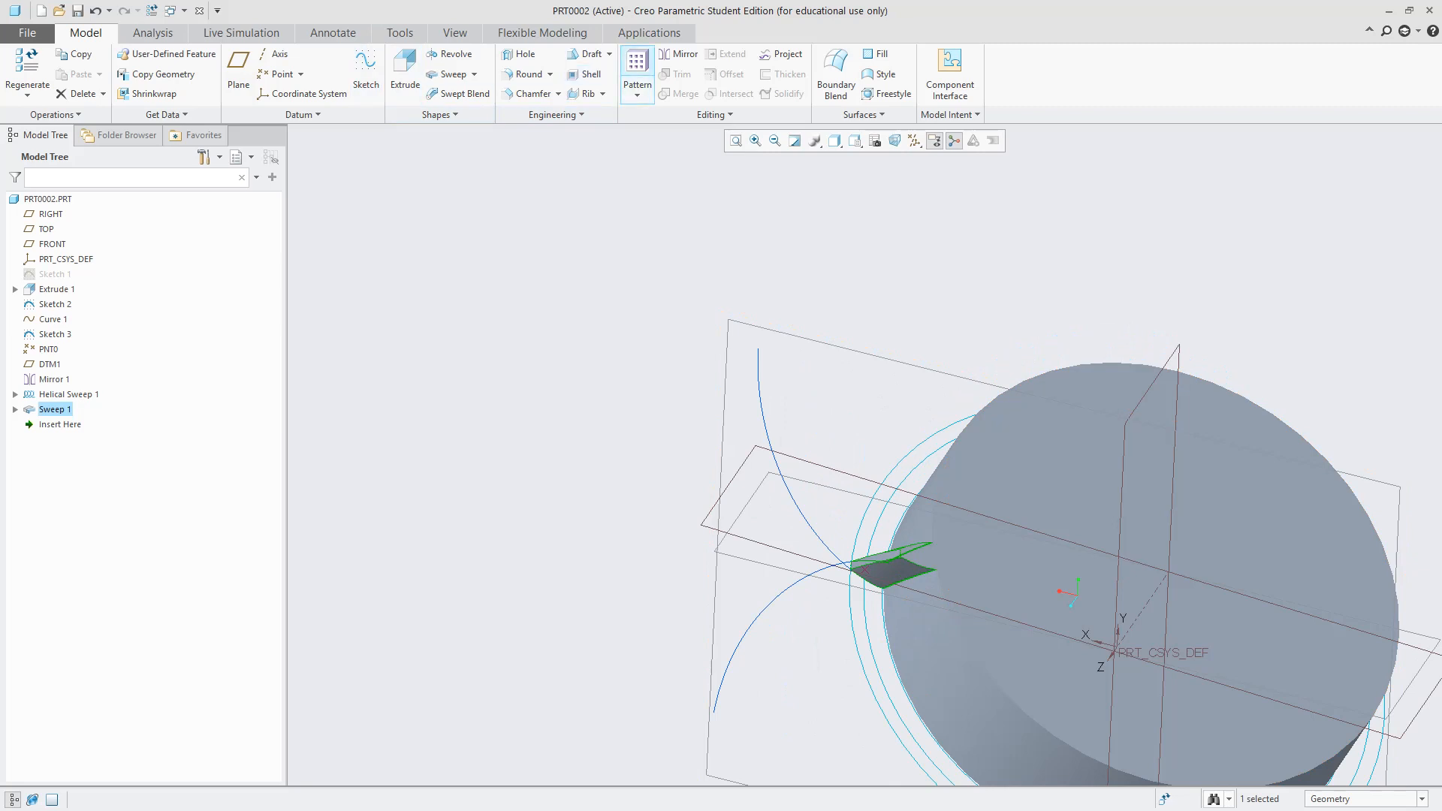
click(637, 66)
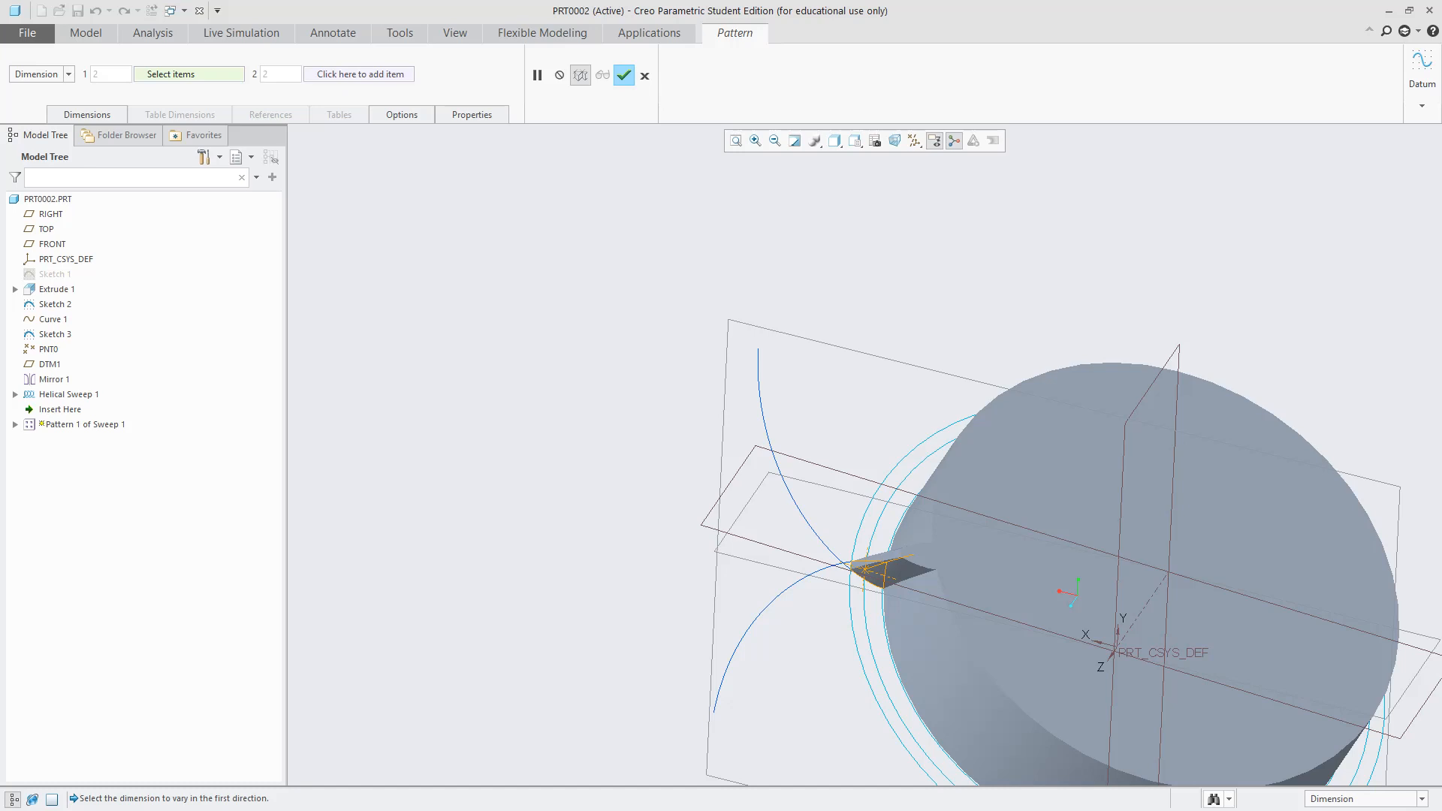
click(38, 73)
click(26, 106)
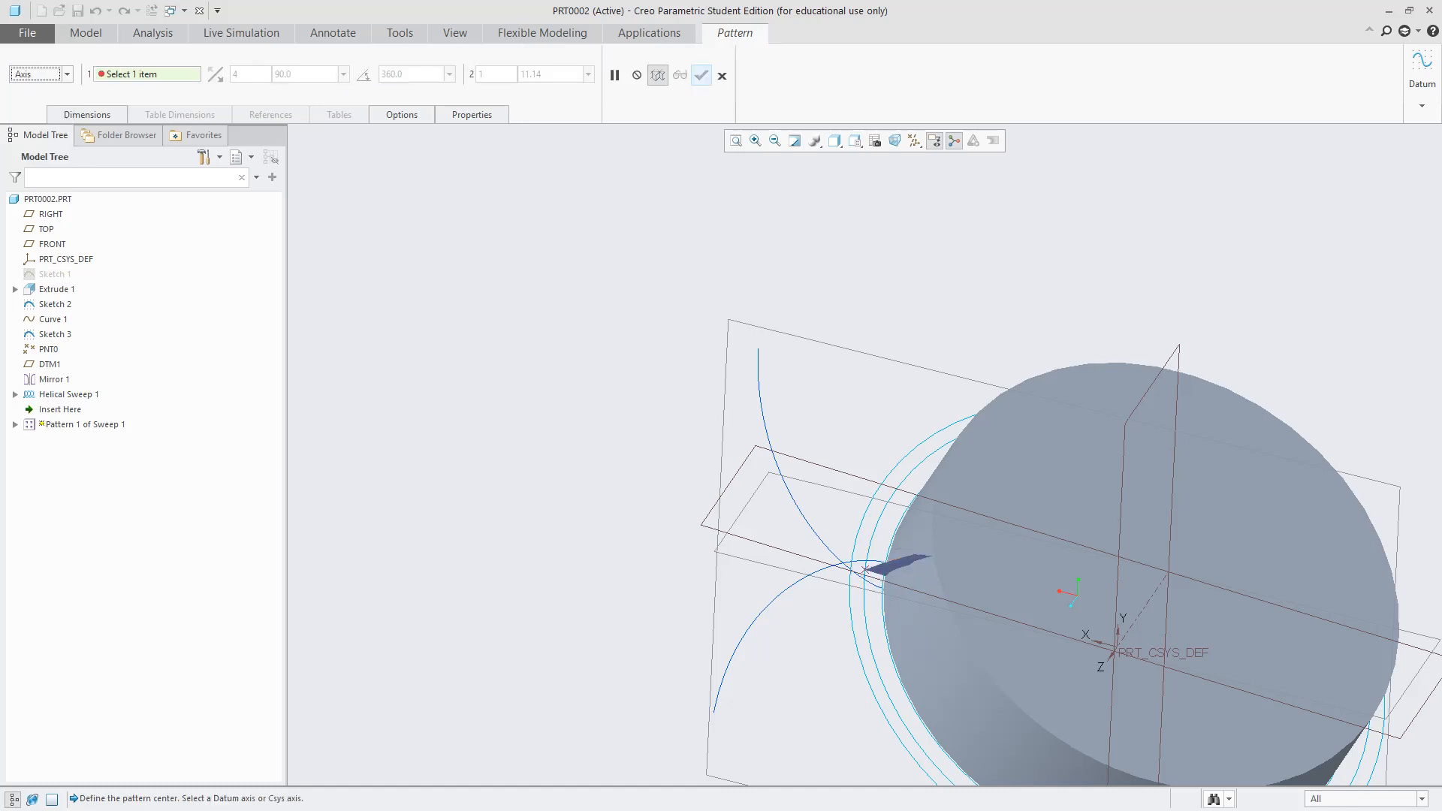
scroll(759, 580, up, 3)
scroll(854, 661, down, 4)
click(1093, 488)
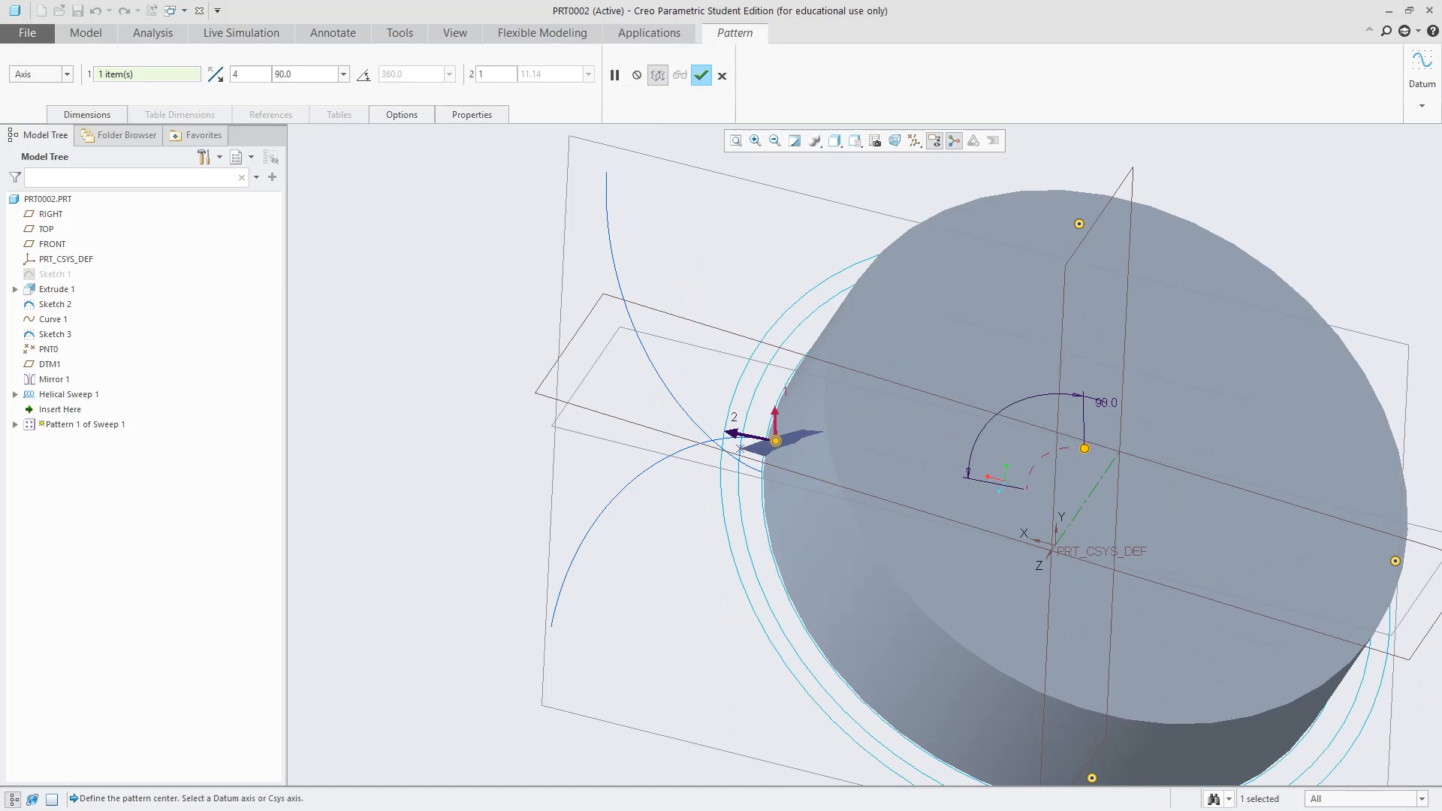
Try to set the number of pattern members to the parameter no_of_teeth
drag(248, 74, 218, 74)
key(BackSpace)
text(no_of)
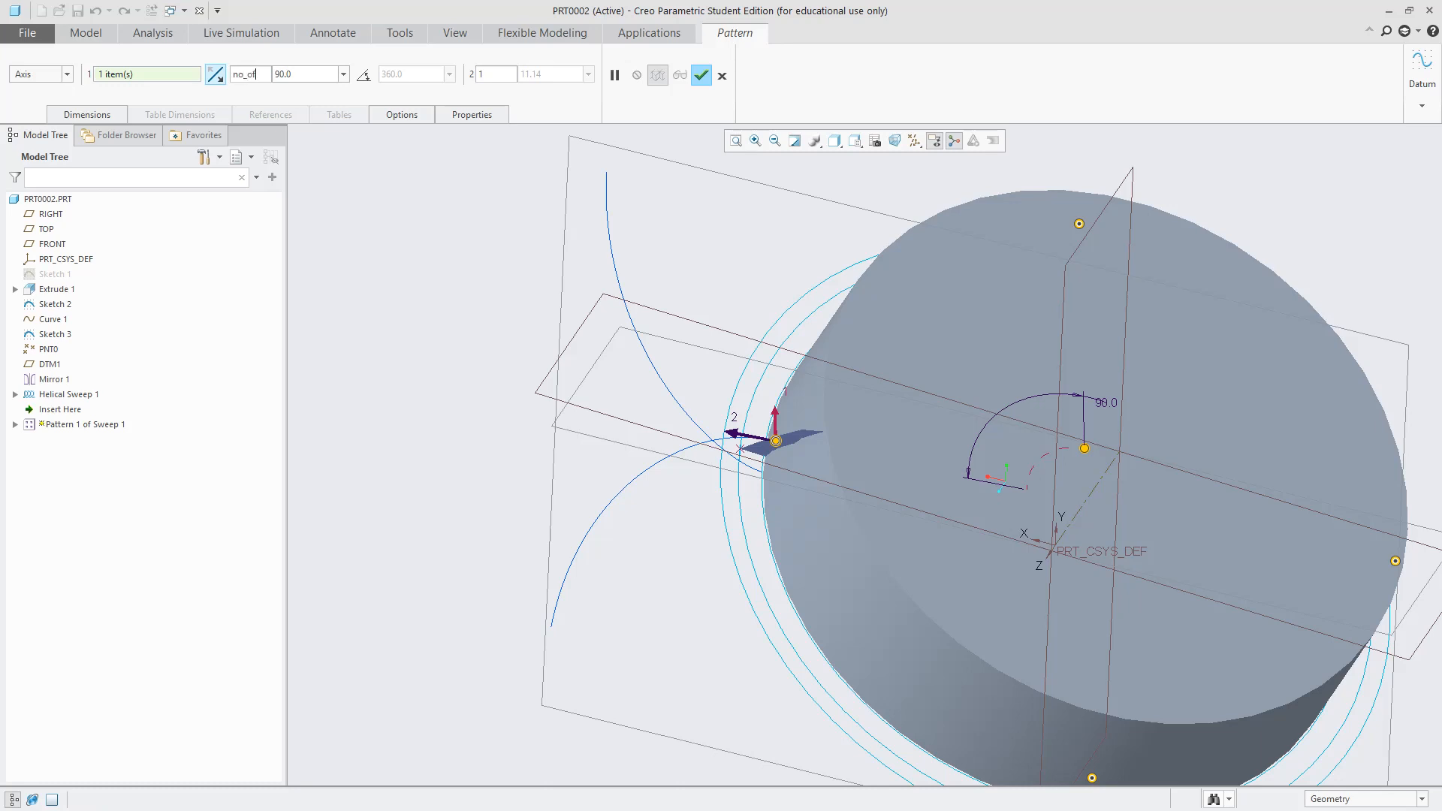
text(_teeth)
key(Return)
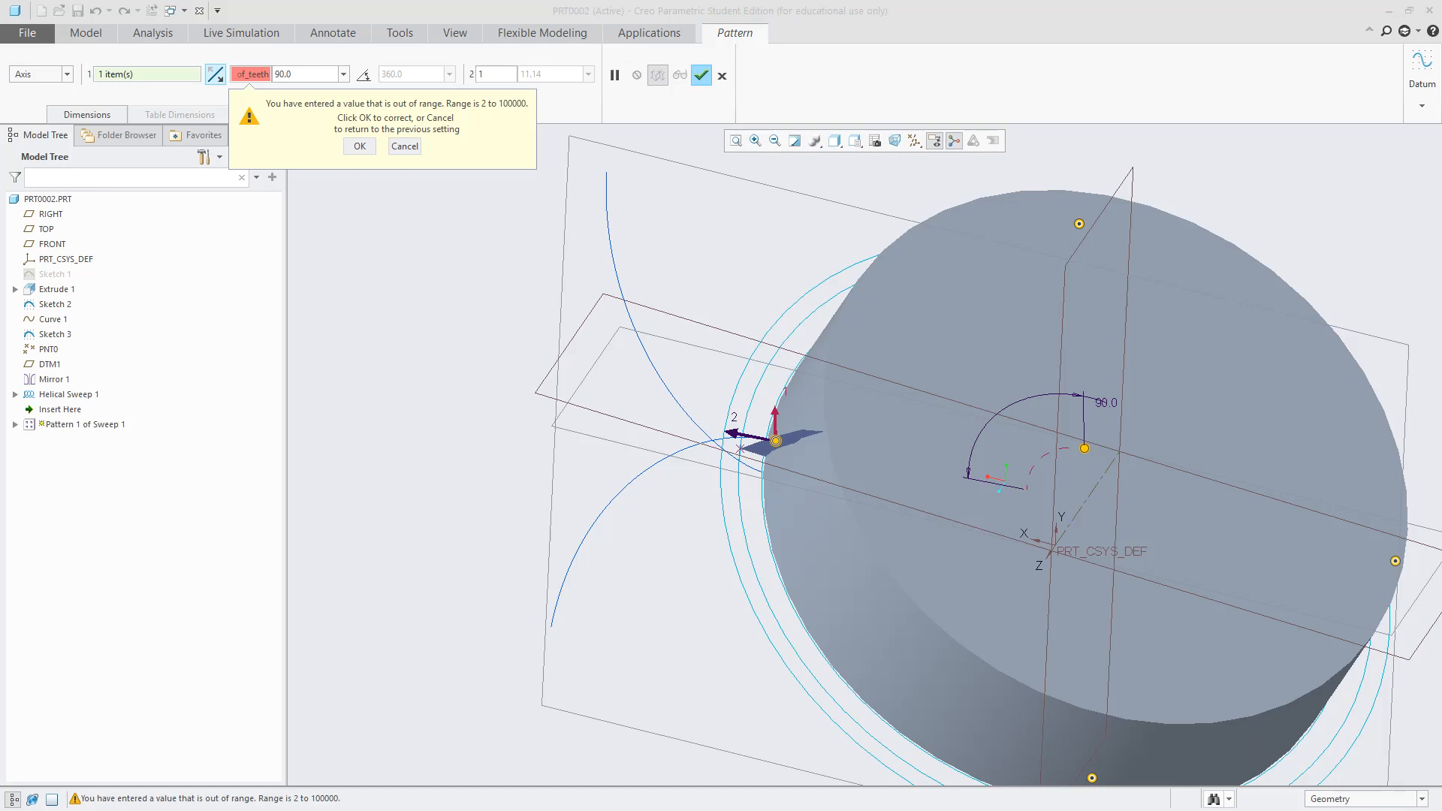
click(360, 146)
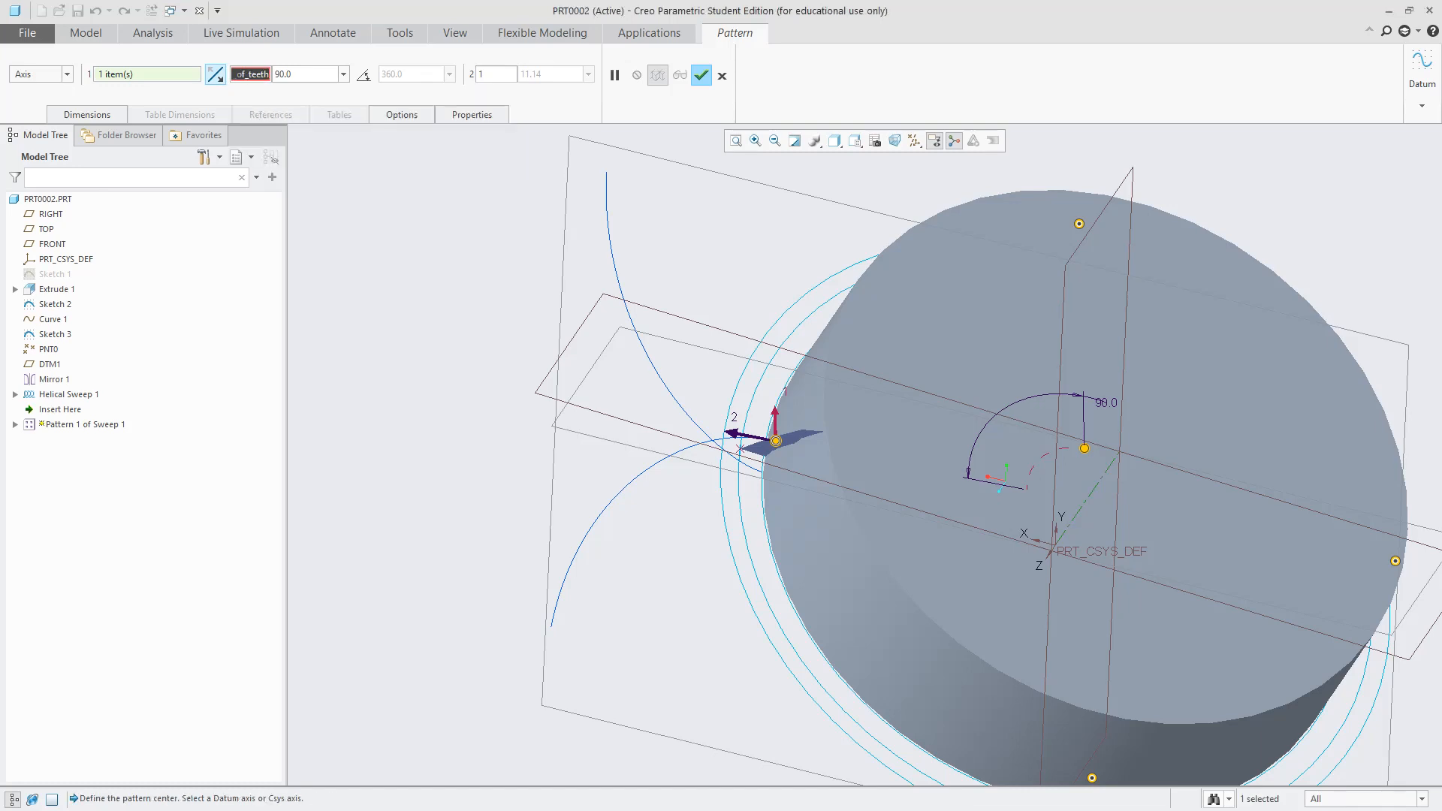
Set the number of teeth in the axis pattern to 32
text(32)
scroll(449, 271, up, 2)
key(Tab)
Switch to Calculator, work out 360 divided by 32, and minimize it to return to Creo Parametric
key(super)
text(calc)
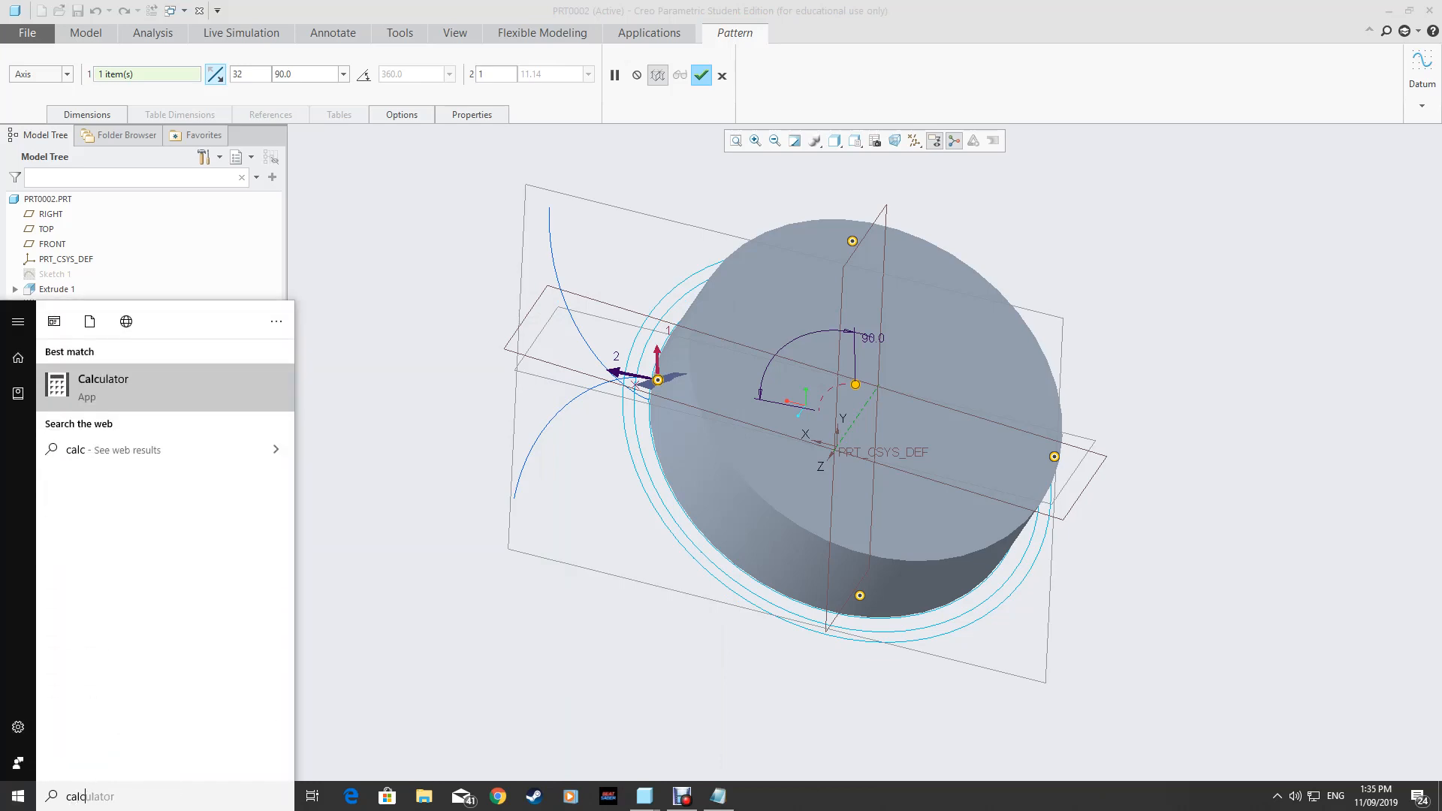
key(Return)
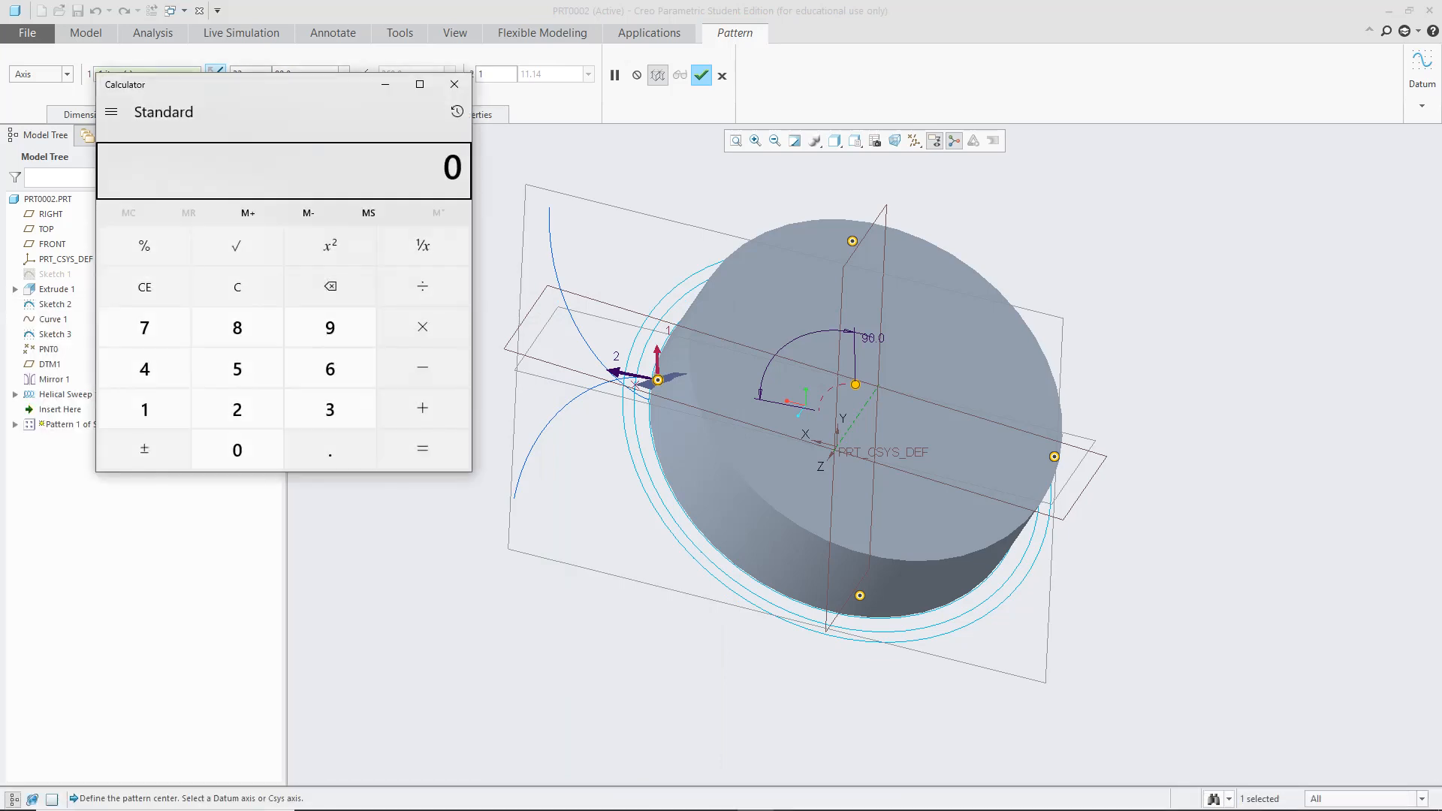
text(360/3)
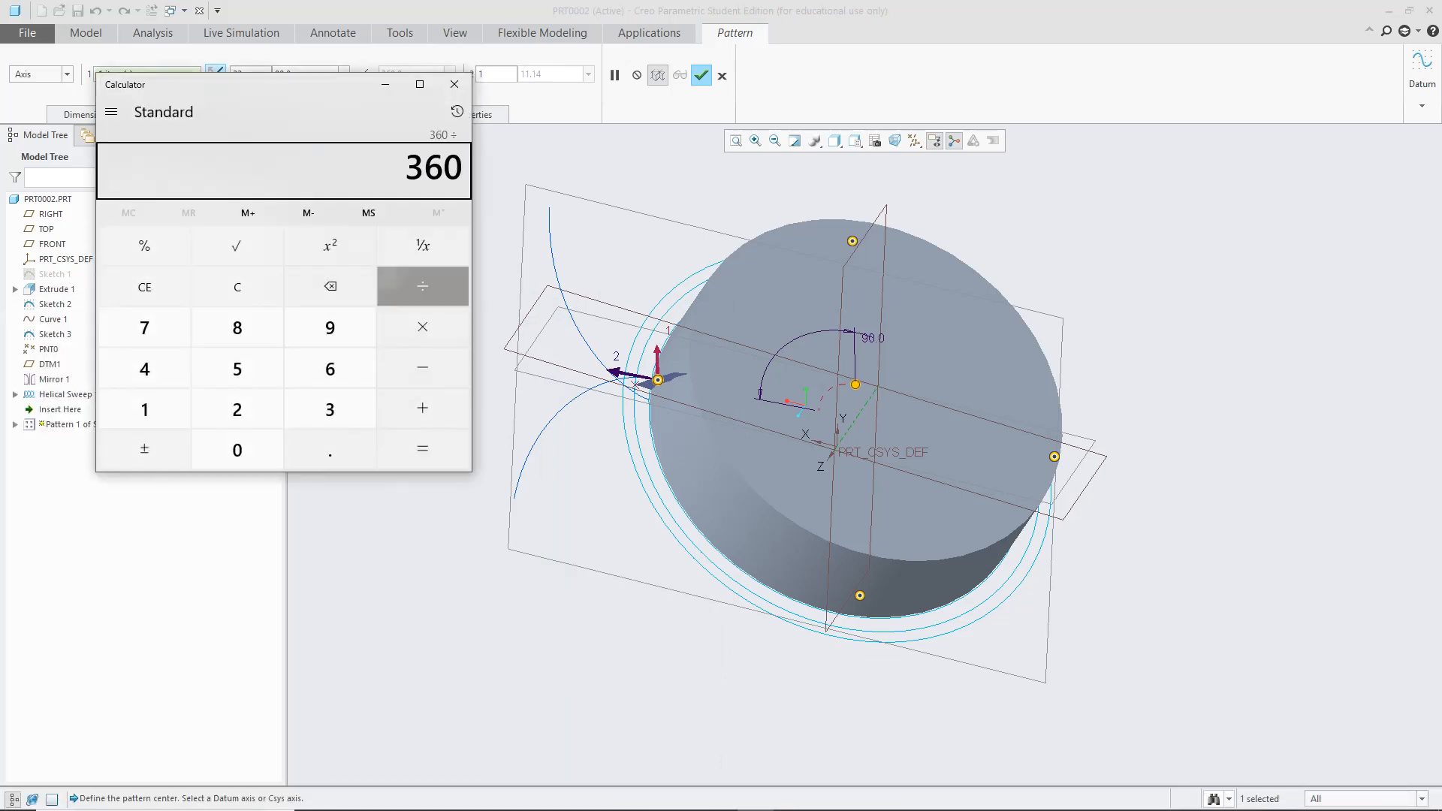
text(2)
key(Return)
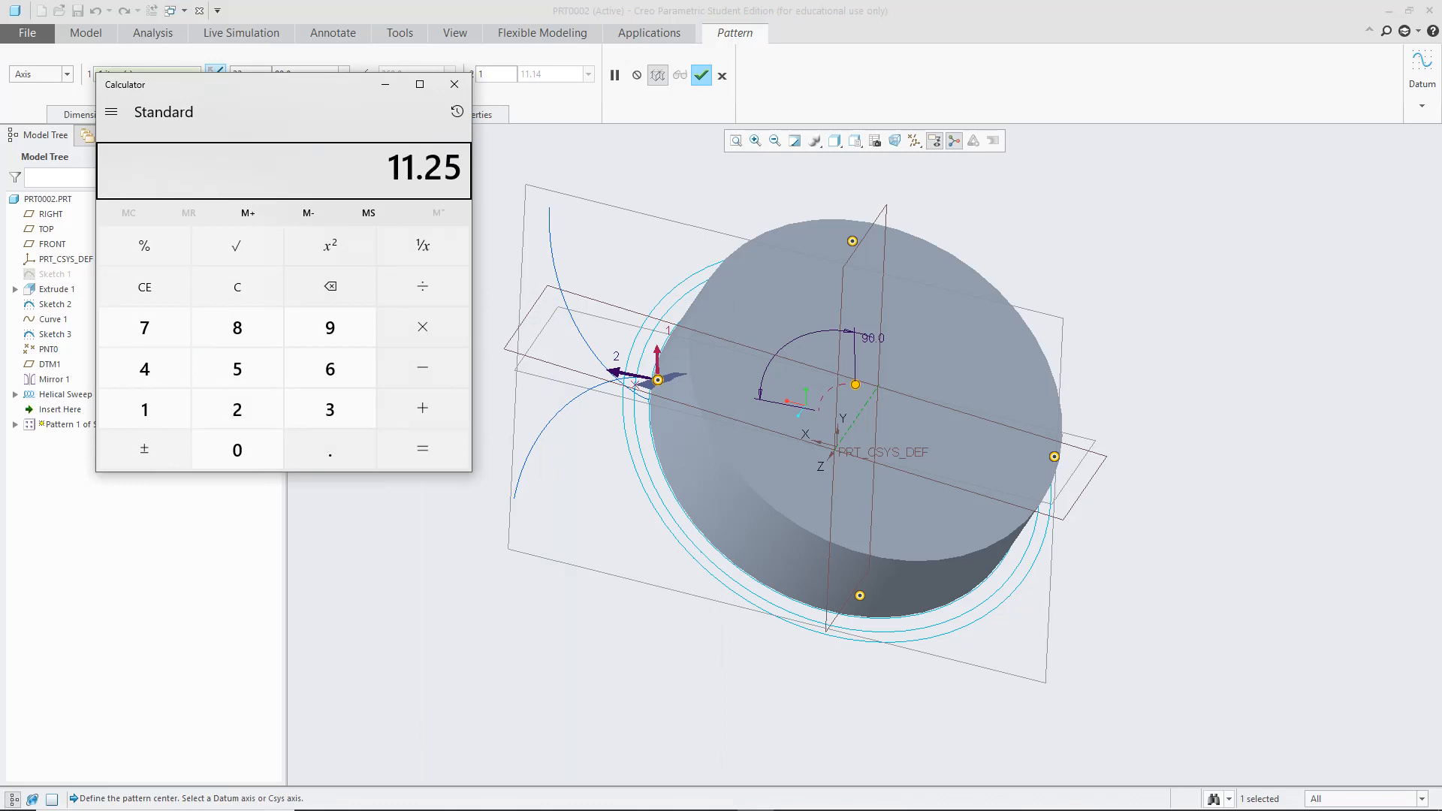
click(385, 84)
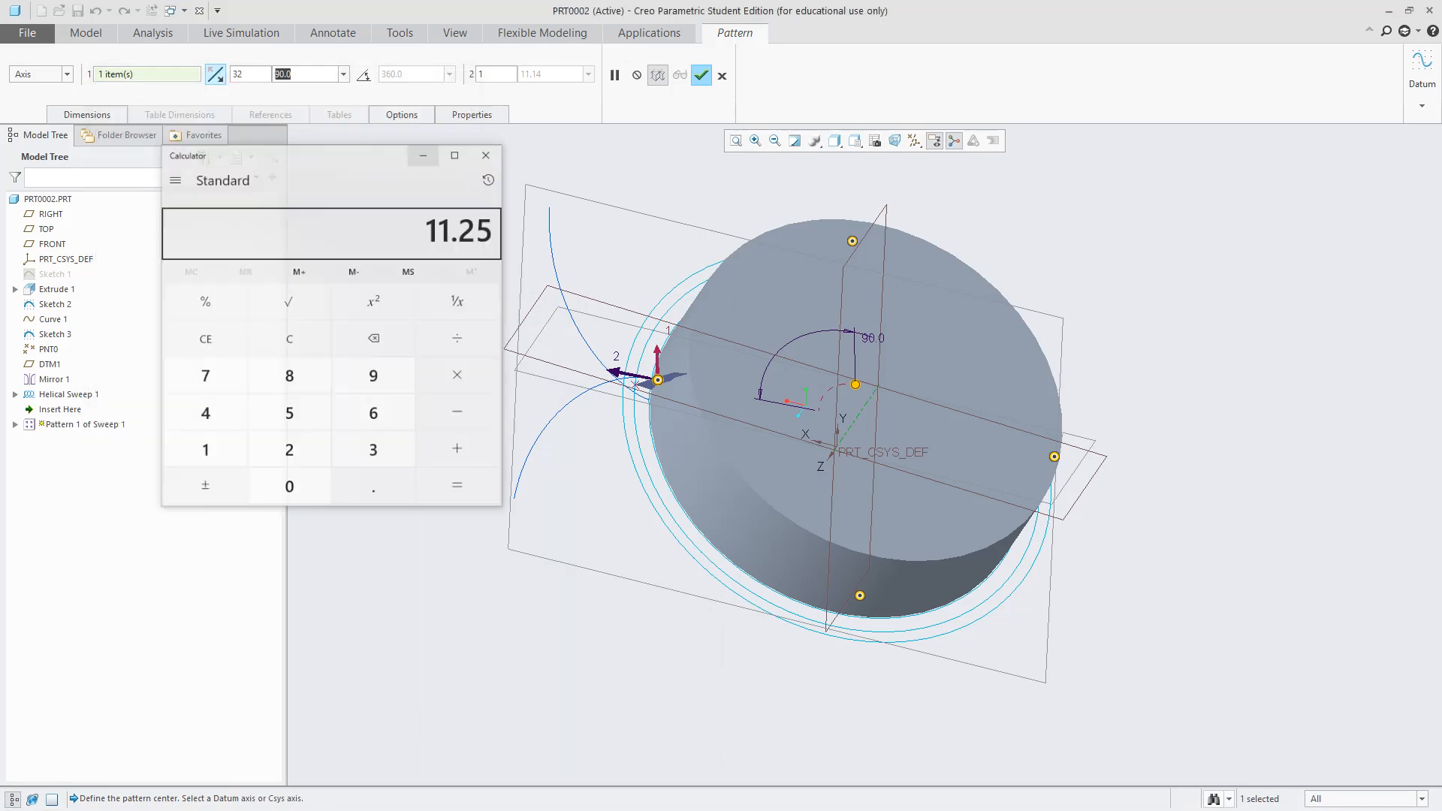
Set the angle between the pattern members to 11.25 degrees and complete the tooth pattern
text(11.25)
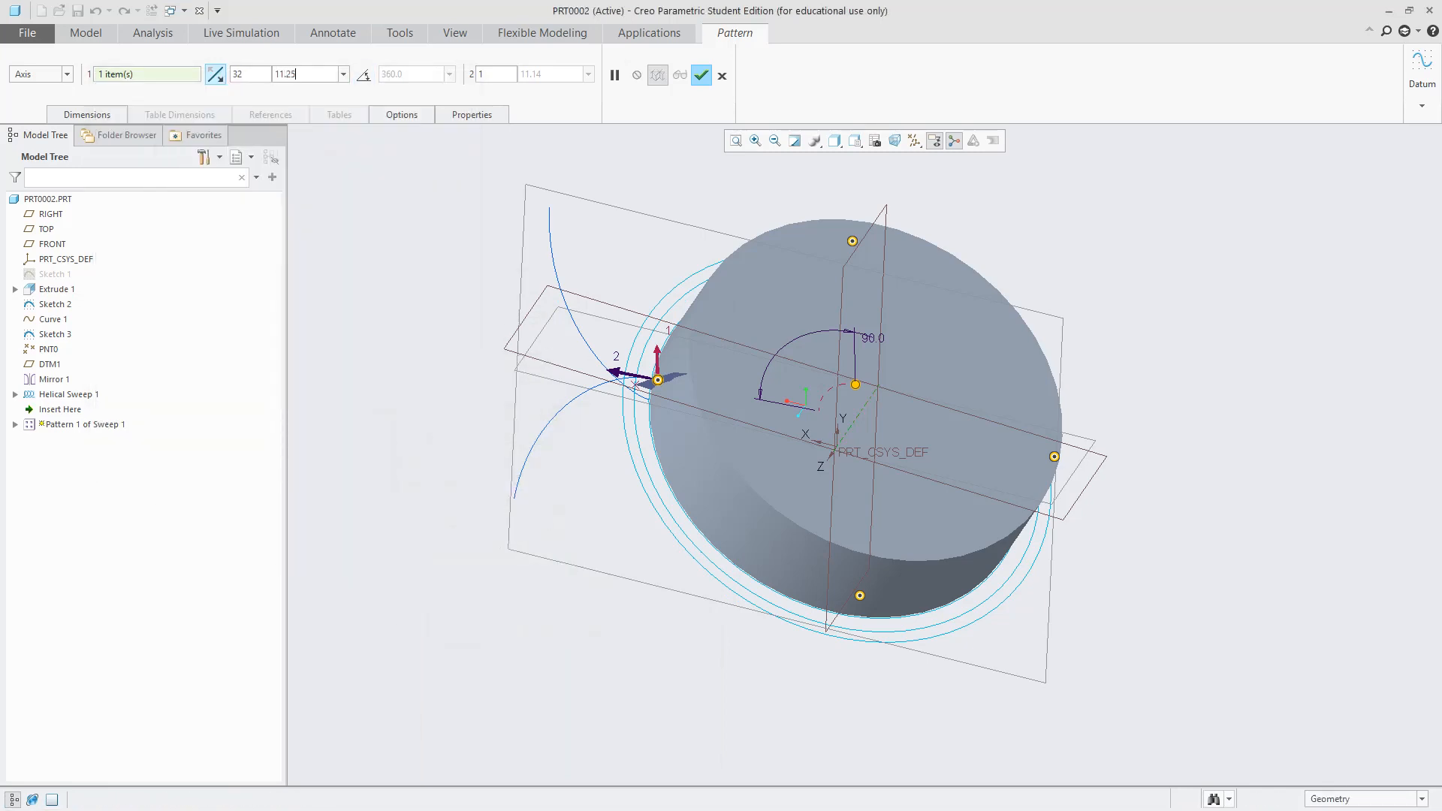
key(Return)
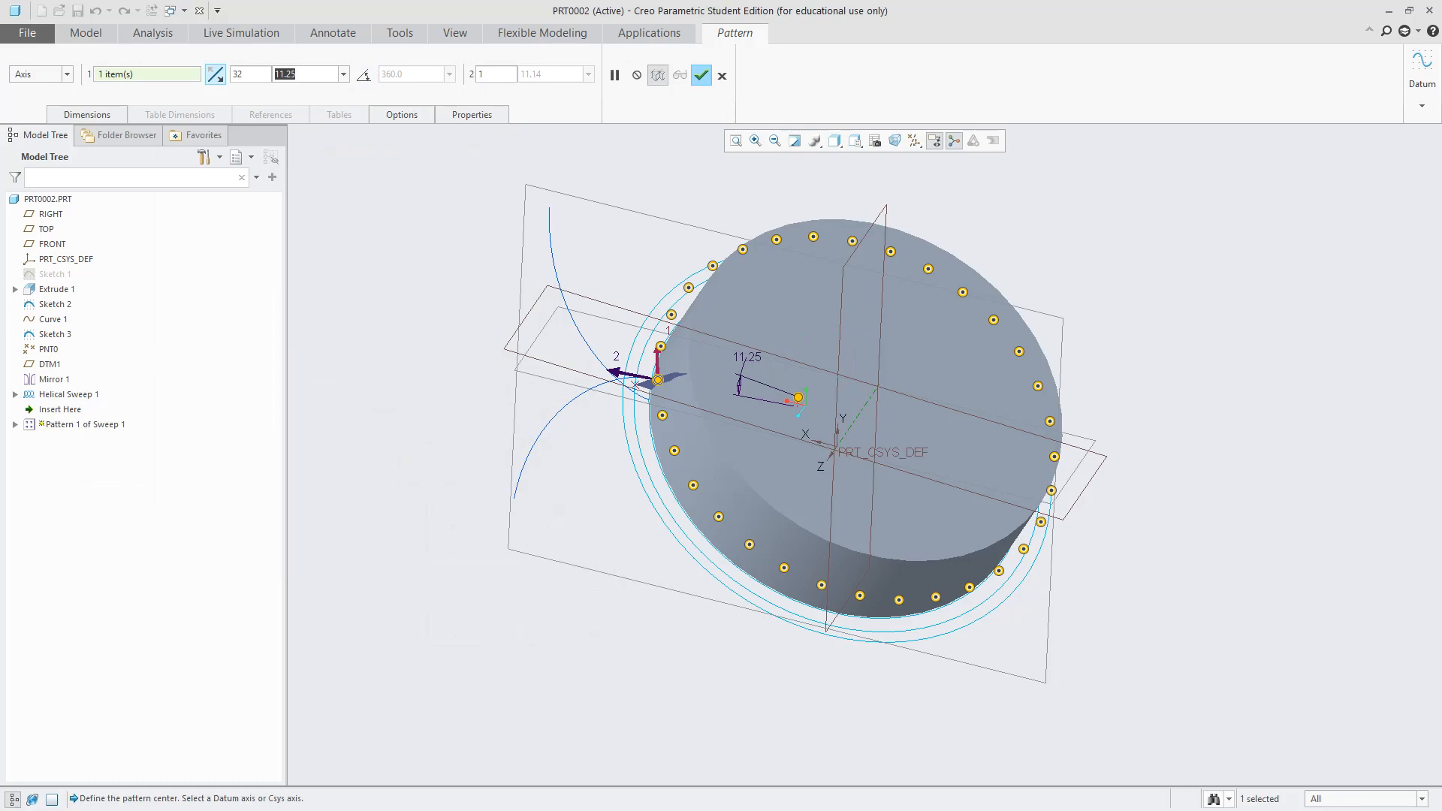
click(701, 75)
middle_drag(775, 450, 488, 405)
scroll(1031, 523, up, 5)
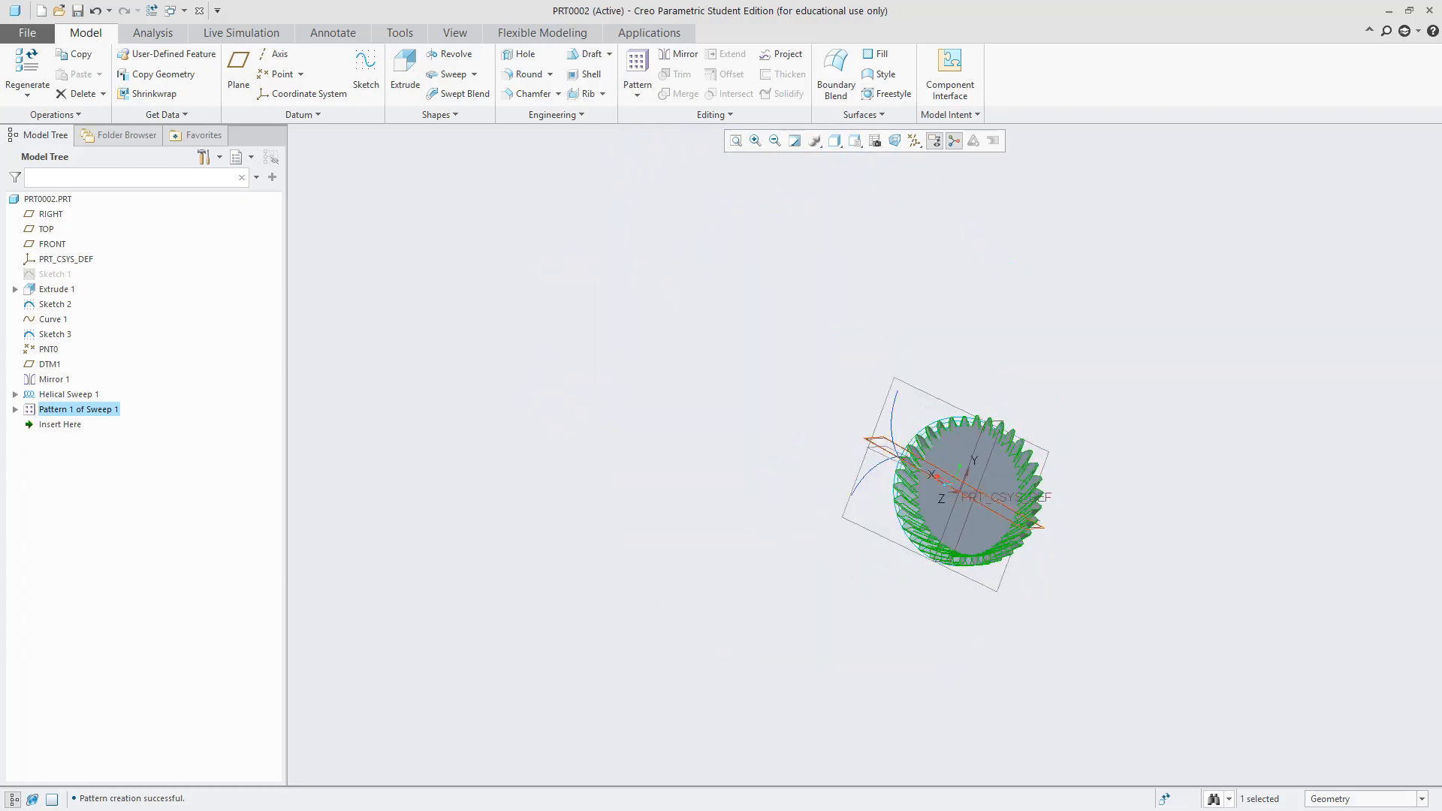
Examine the patterned helical teeth around the gear from several angles and distances
scroll(1021, 494, down, 5)
middle_drag(1021, 495, 732, 559)
scroll(1022, 562, up, 1)
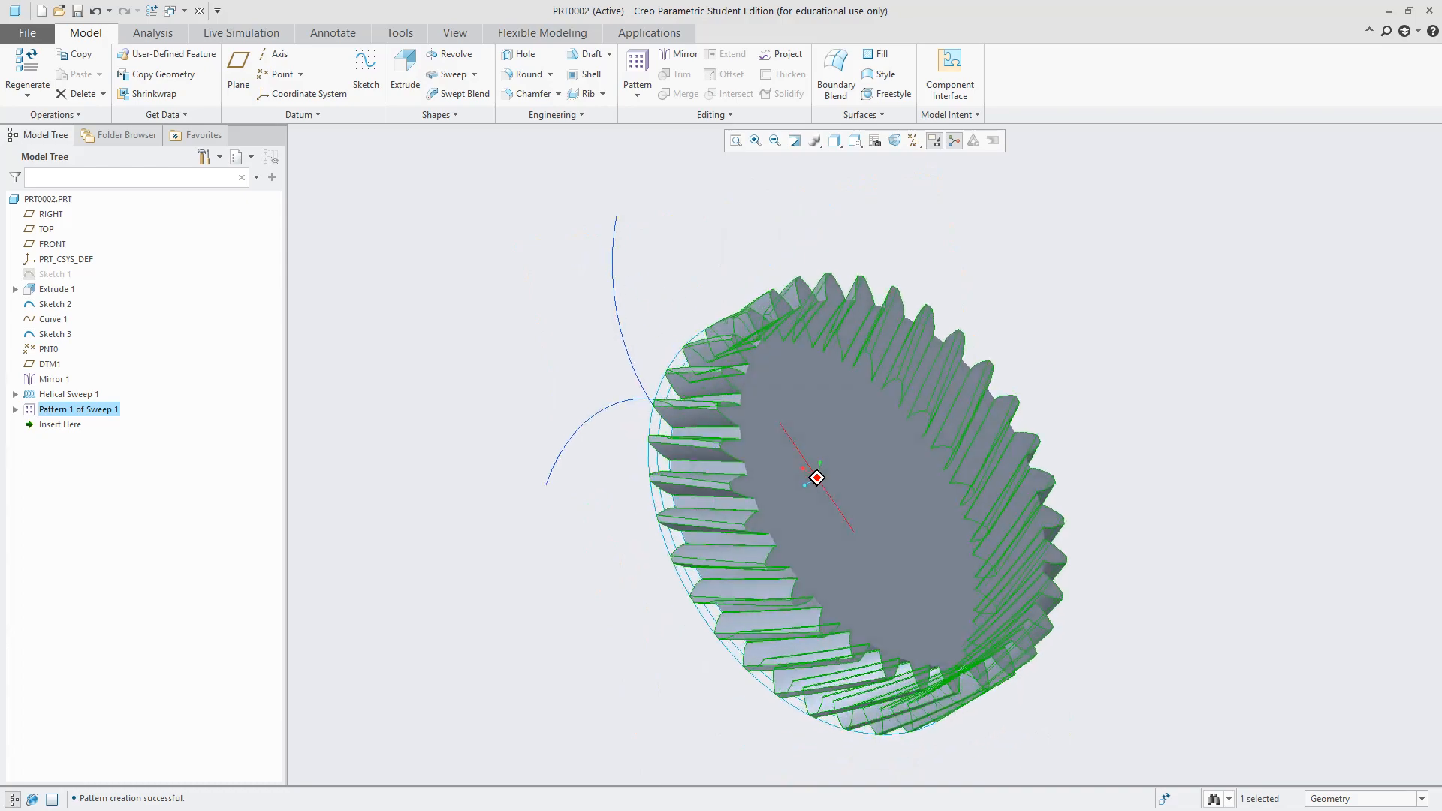
middle_drag(898, 466, 922, 456)
scroll(923, 456, up, 6)
scroll(928, 447, down, 8)
scroll(930, 457, up, 5)
scroll(977, 453, down, 6)
scroll(977, 453, up, 3)
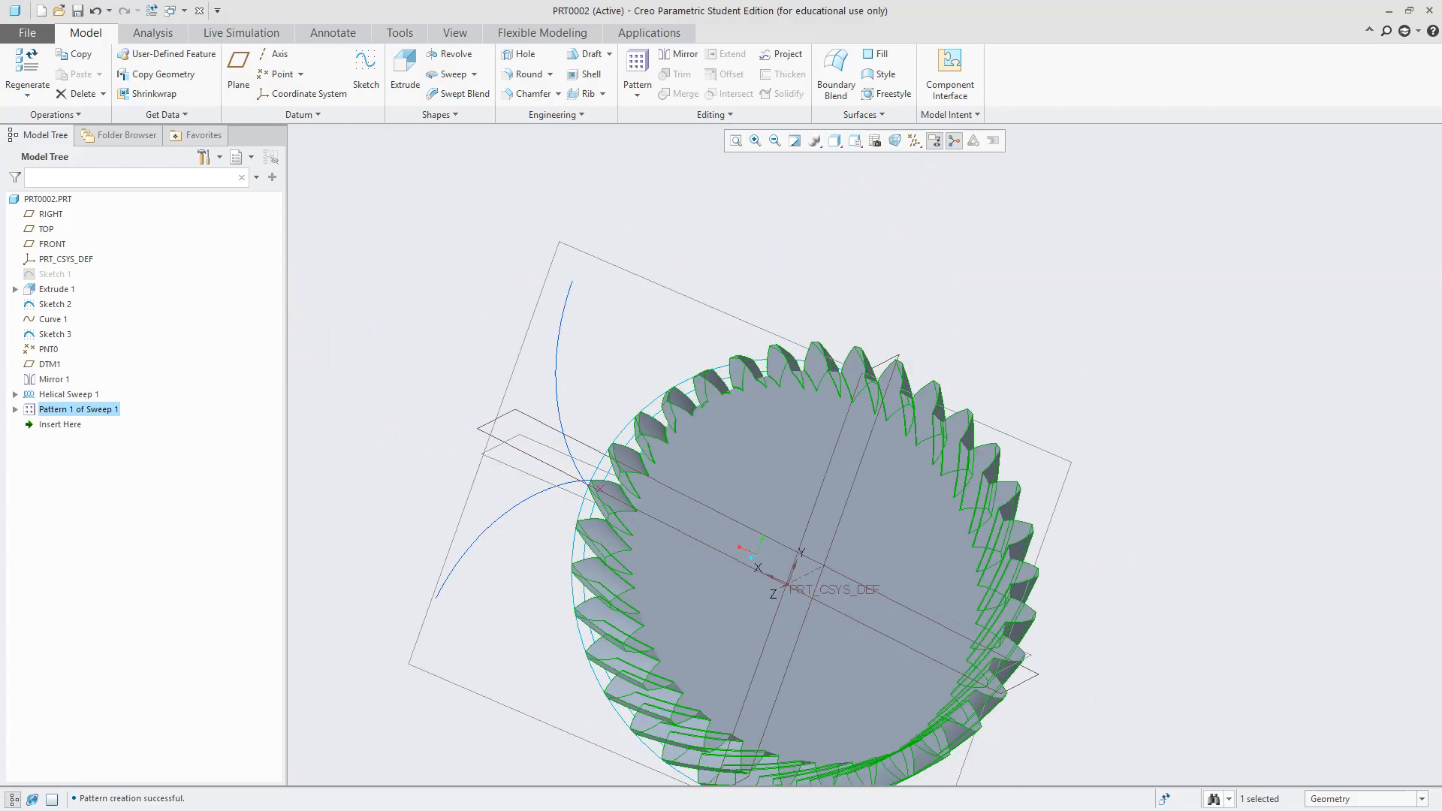
scroll(924, 496, up, 5)
scroll(924, 496, down, 7)
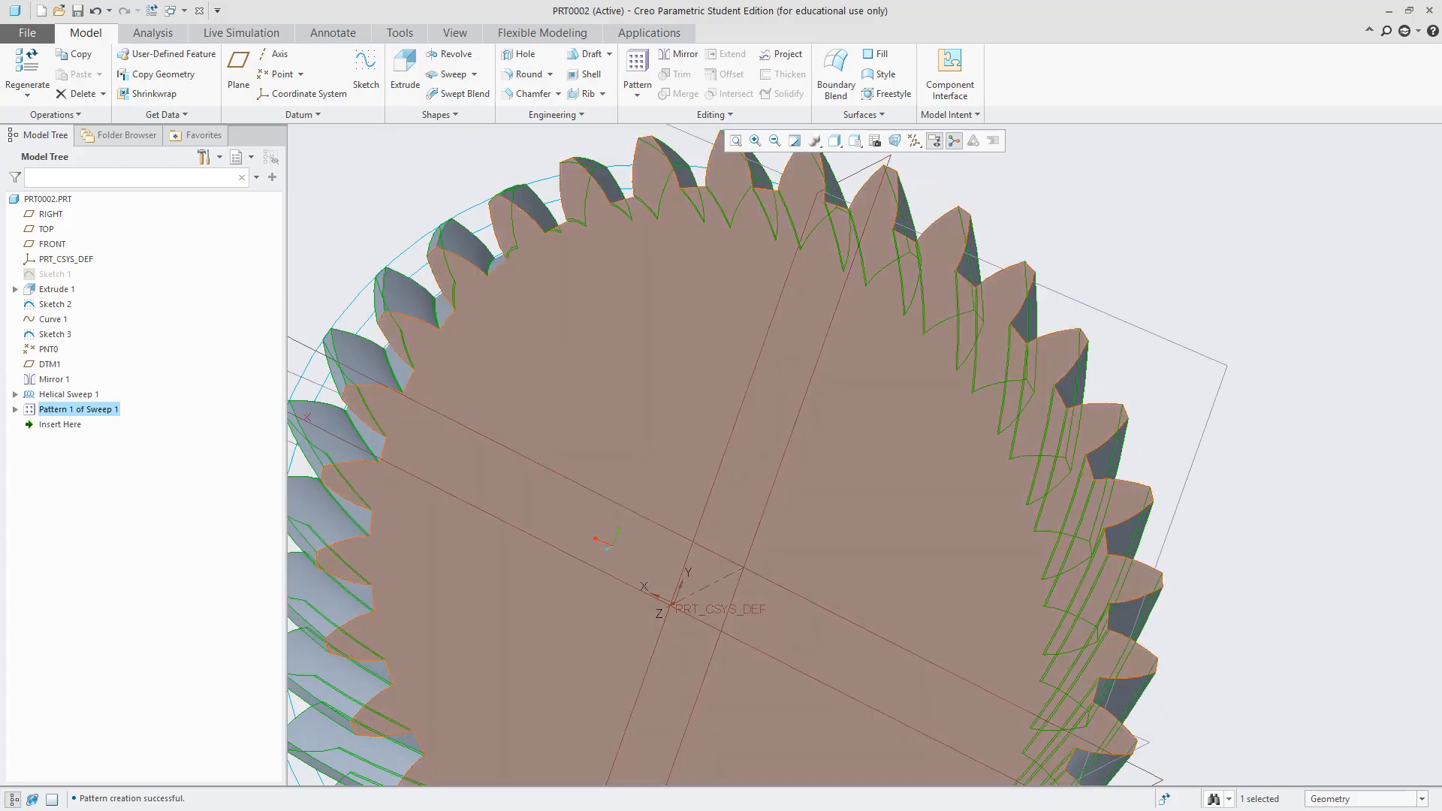
scroll(924, 496, up, 3)
scroll(857, 544, down, 2)
middle_drag(856, 545, 901, 514)
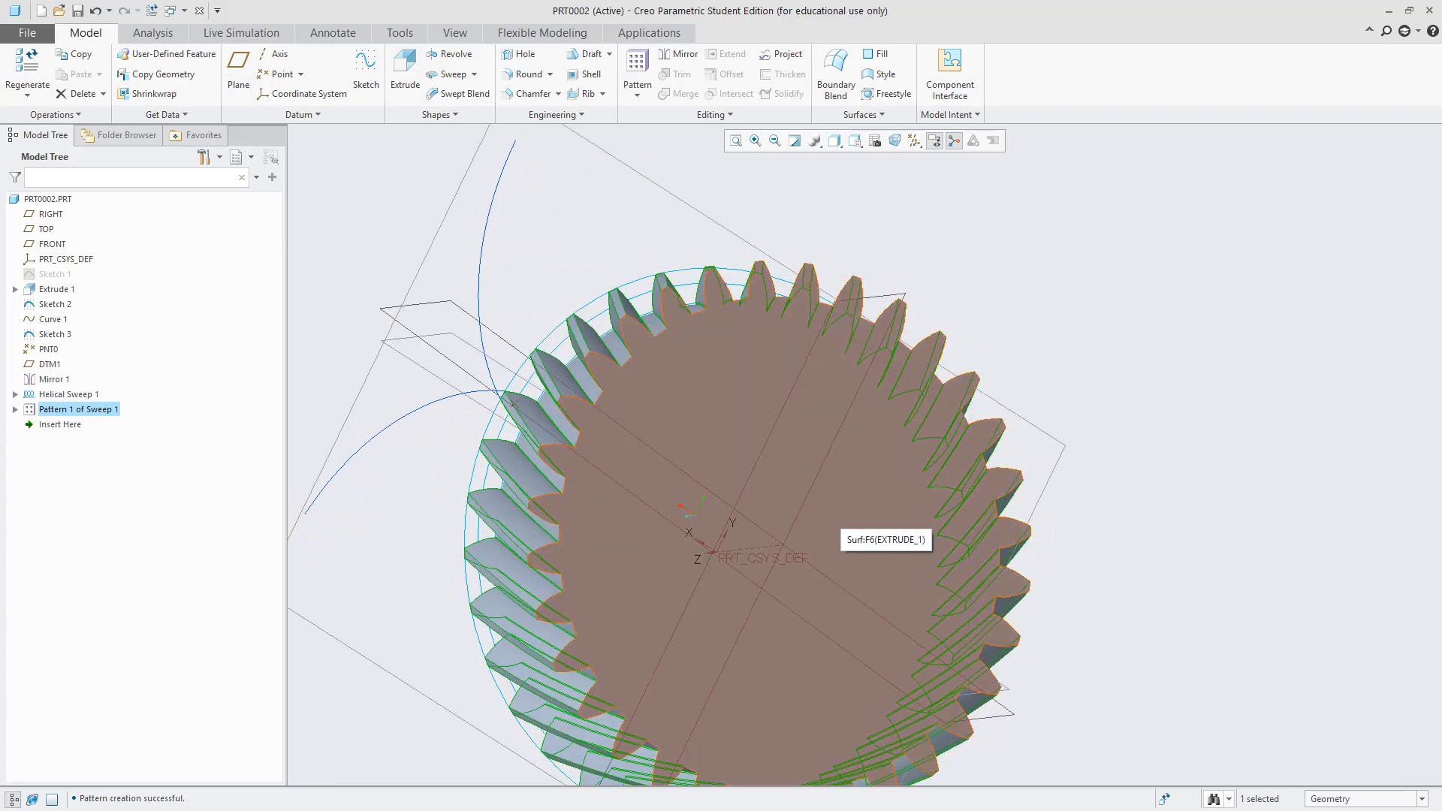
scroll(840, 516, up, 4)
scroll(841, 517, down, 4)
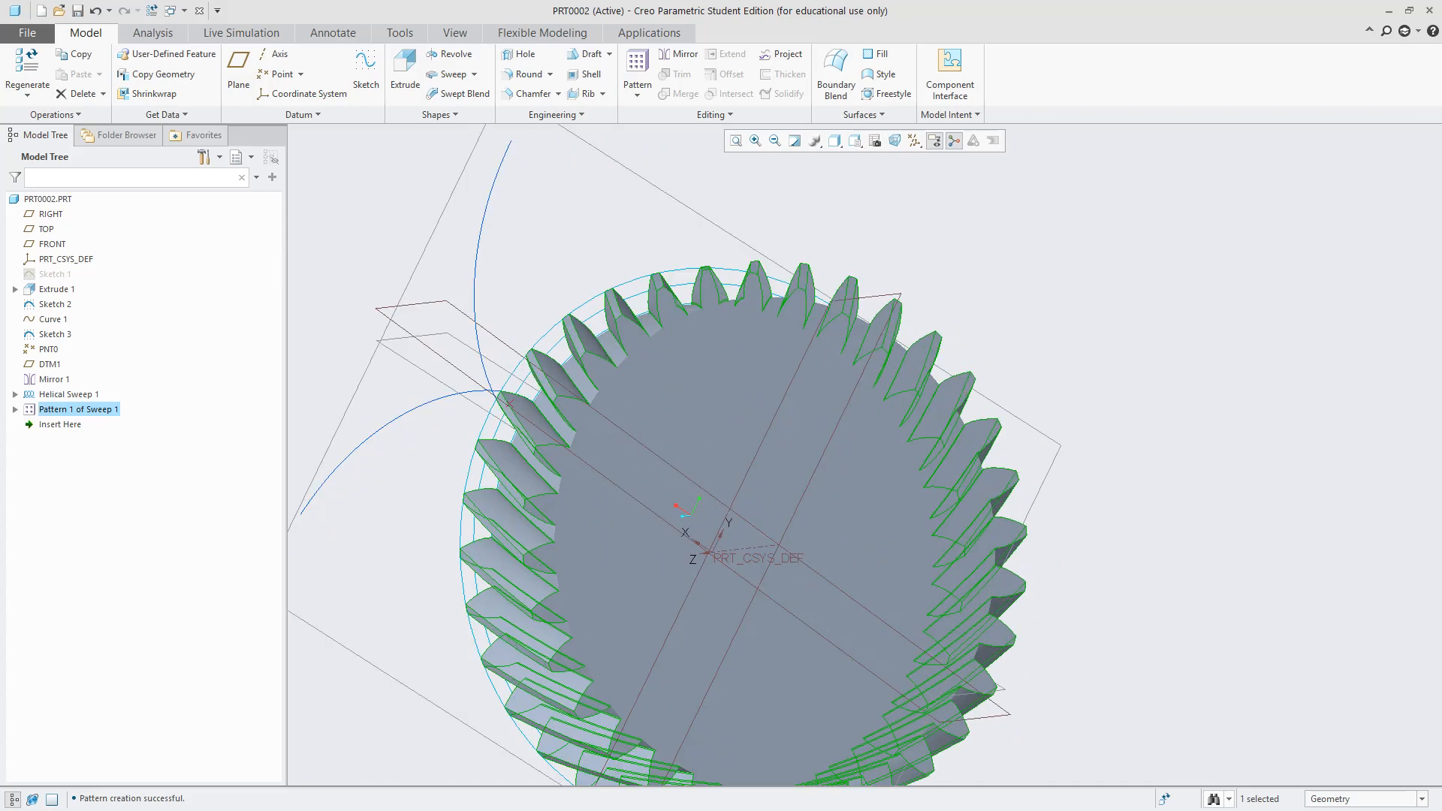
scroll(841, 516, up, 4)
scroll(839, 518, down, 5)
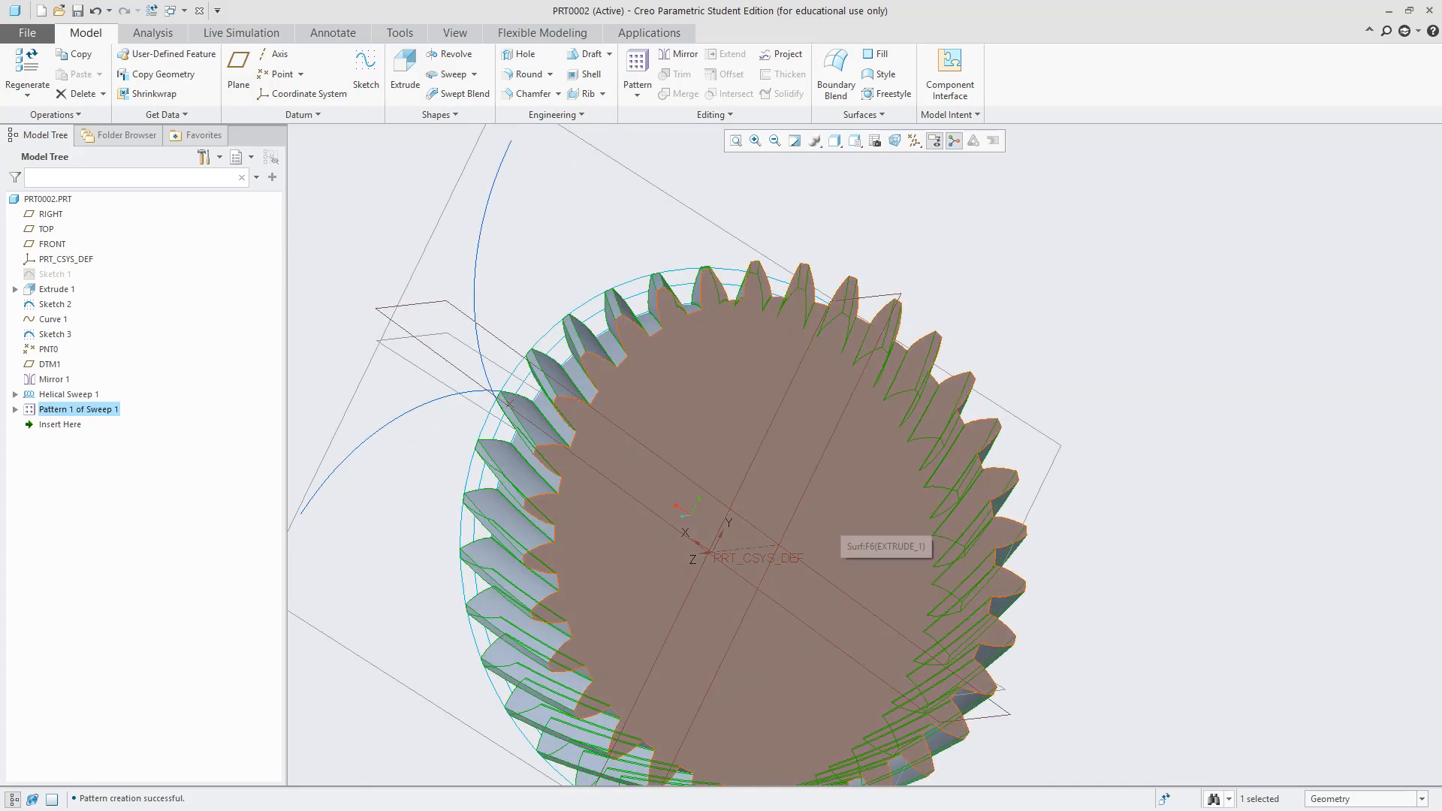
scroll(839, 519, up, 3)
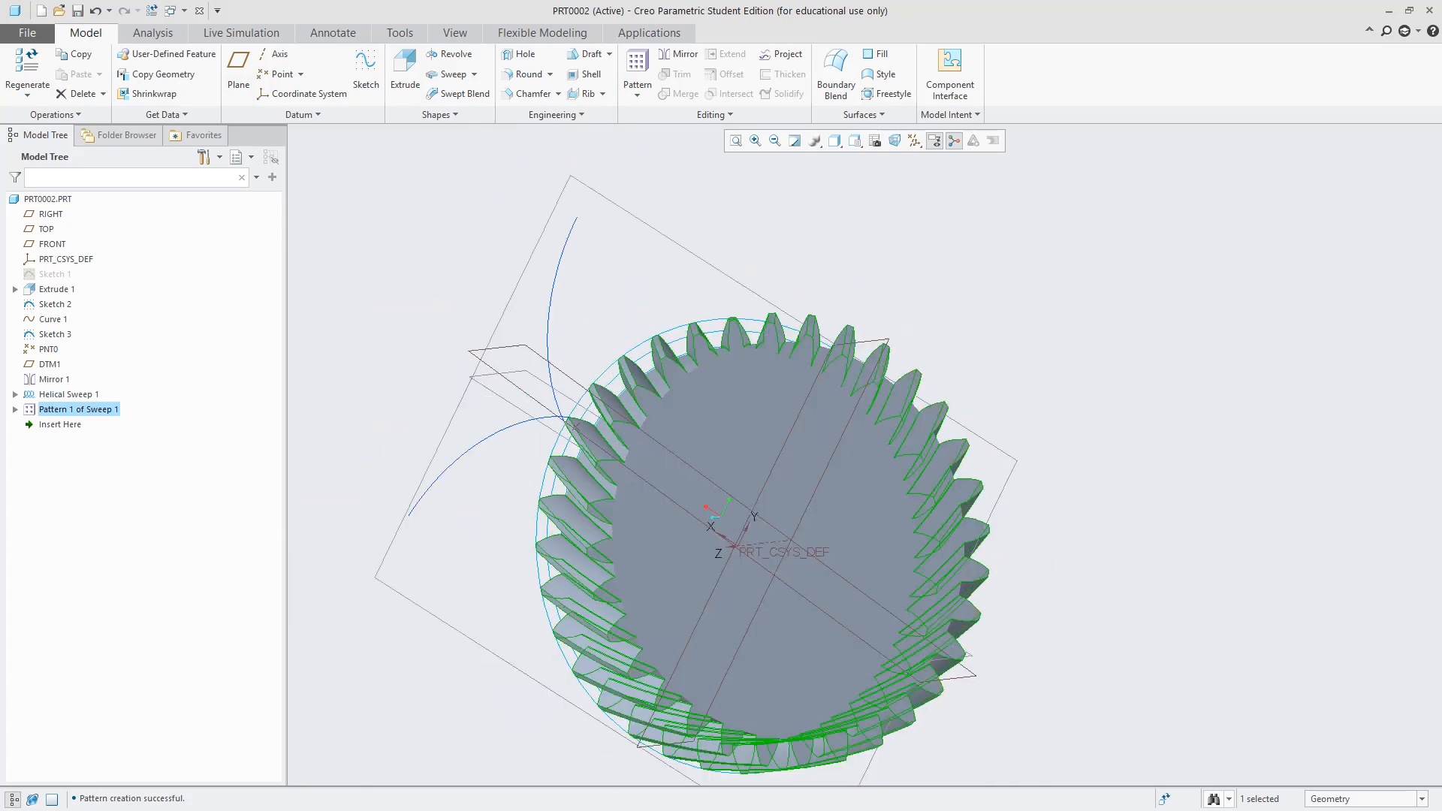
scroll(839, 518, down, 3)
scroll(853, 523, up, 6)
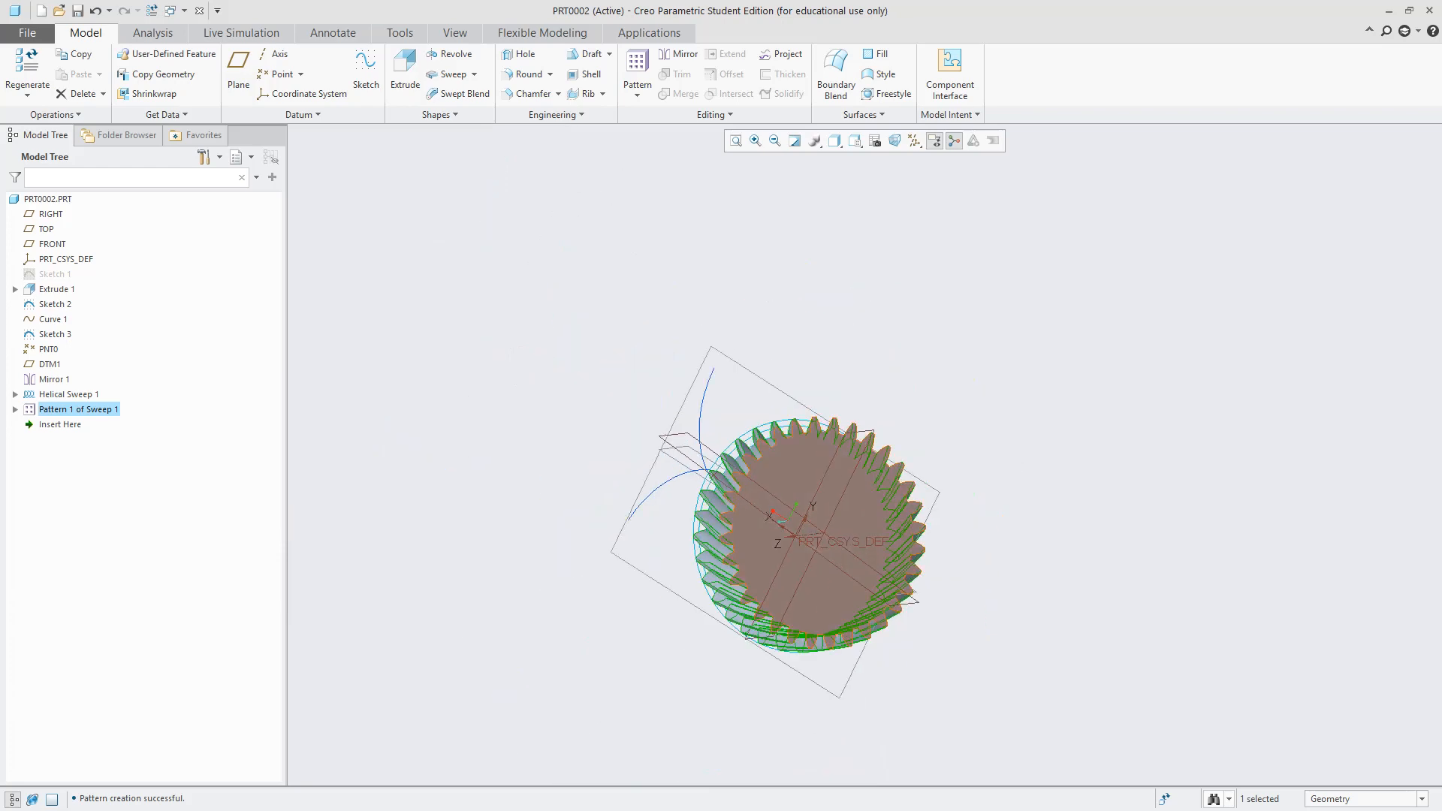
scroll(853, 524, down, 3)
scroll(852, 524, up, 3)
scroll(852, 524, down, 4)
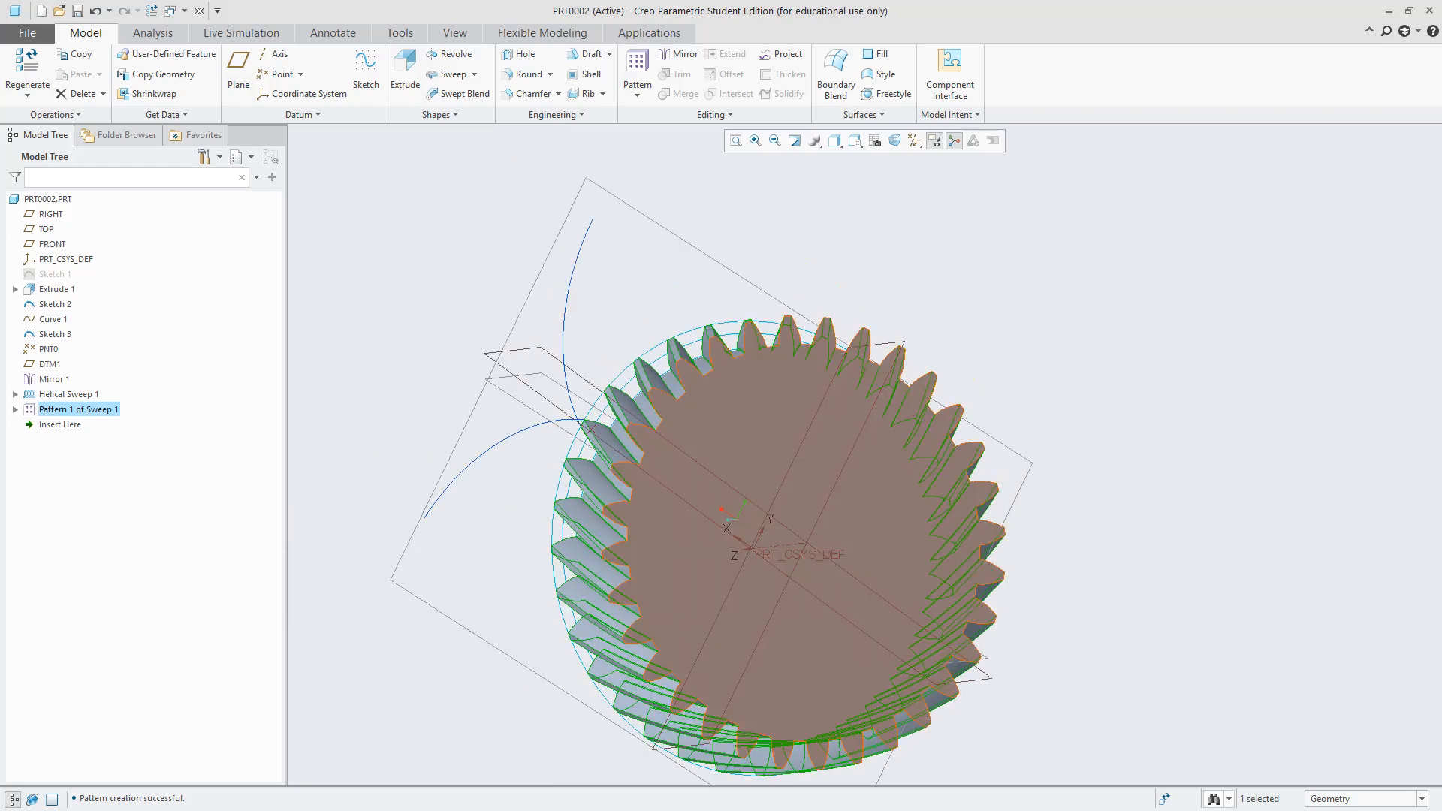
scroll(852, 524, up, 1)
scroll(853, 523, down, 1)
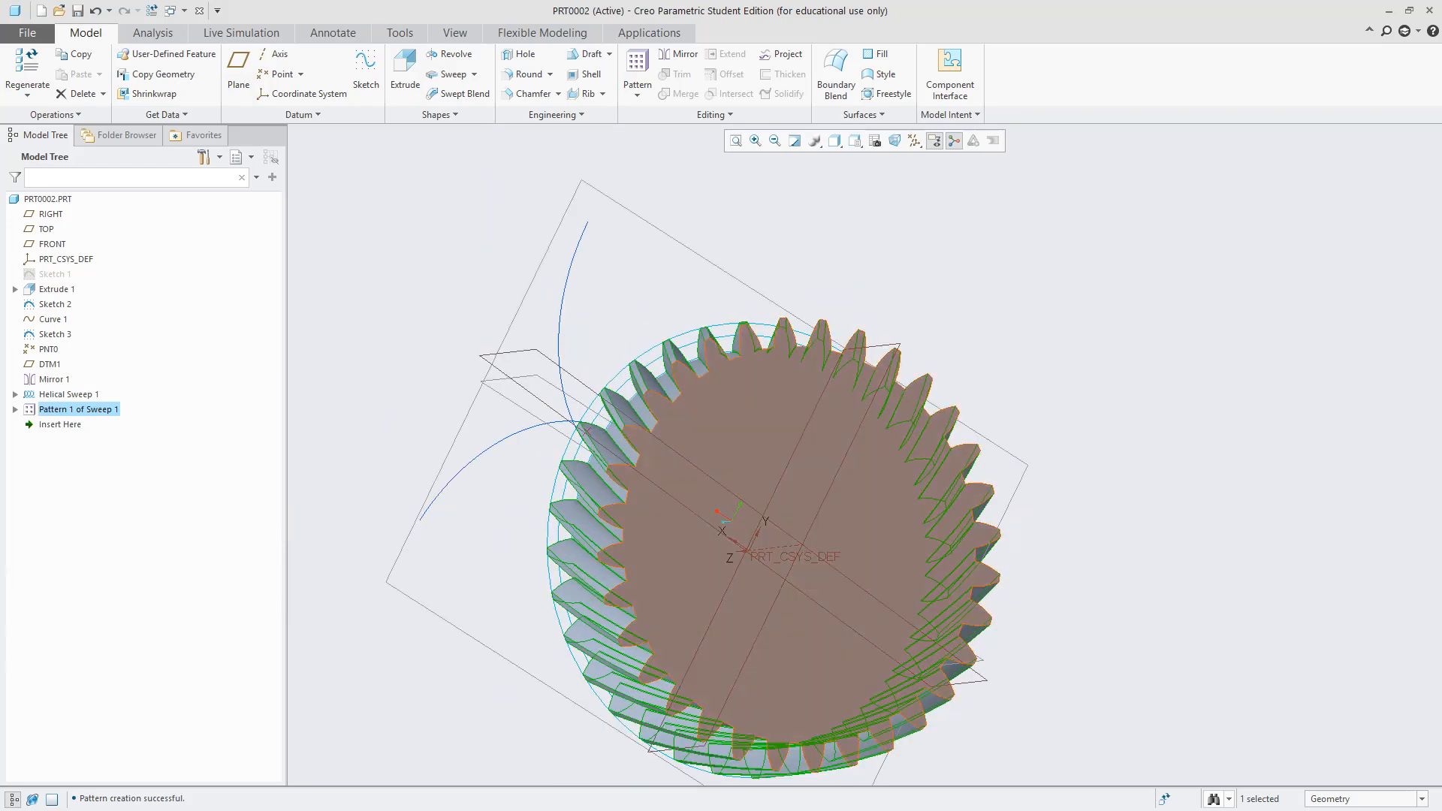
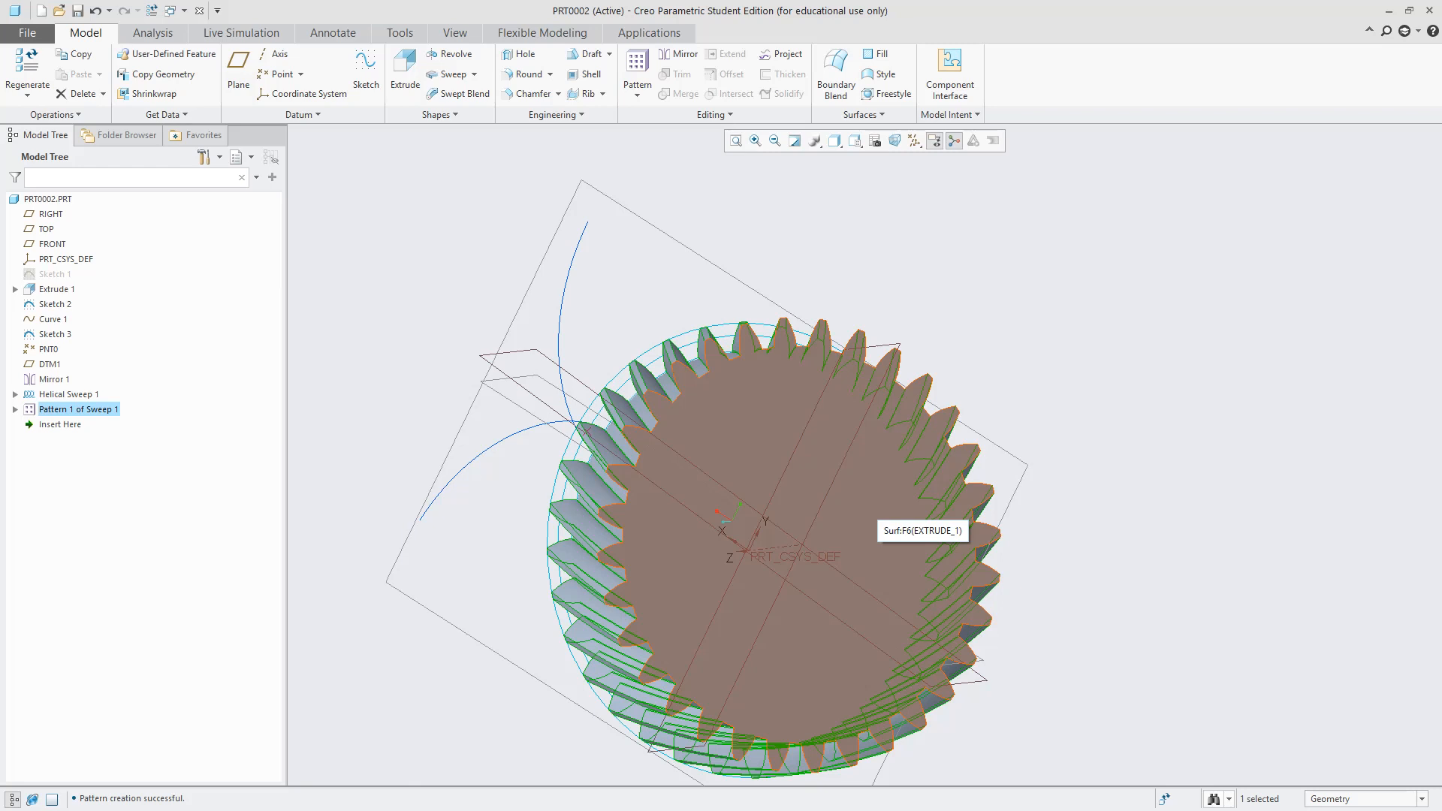
scroll(875, 495, up, 5)
scroll(872, 499, down, 5)
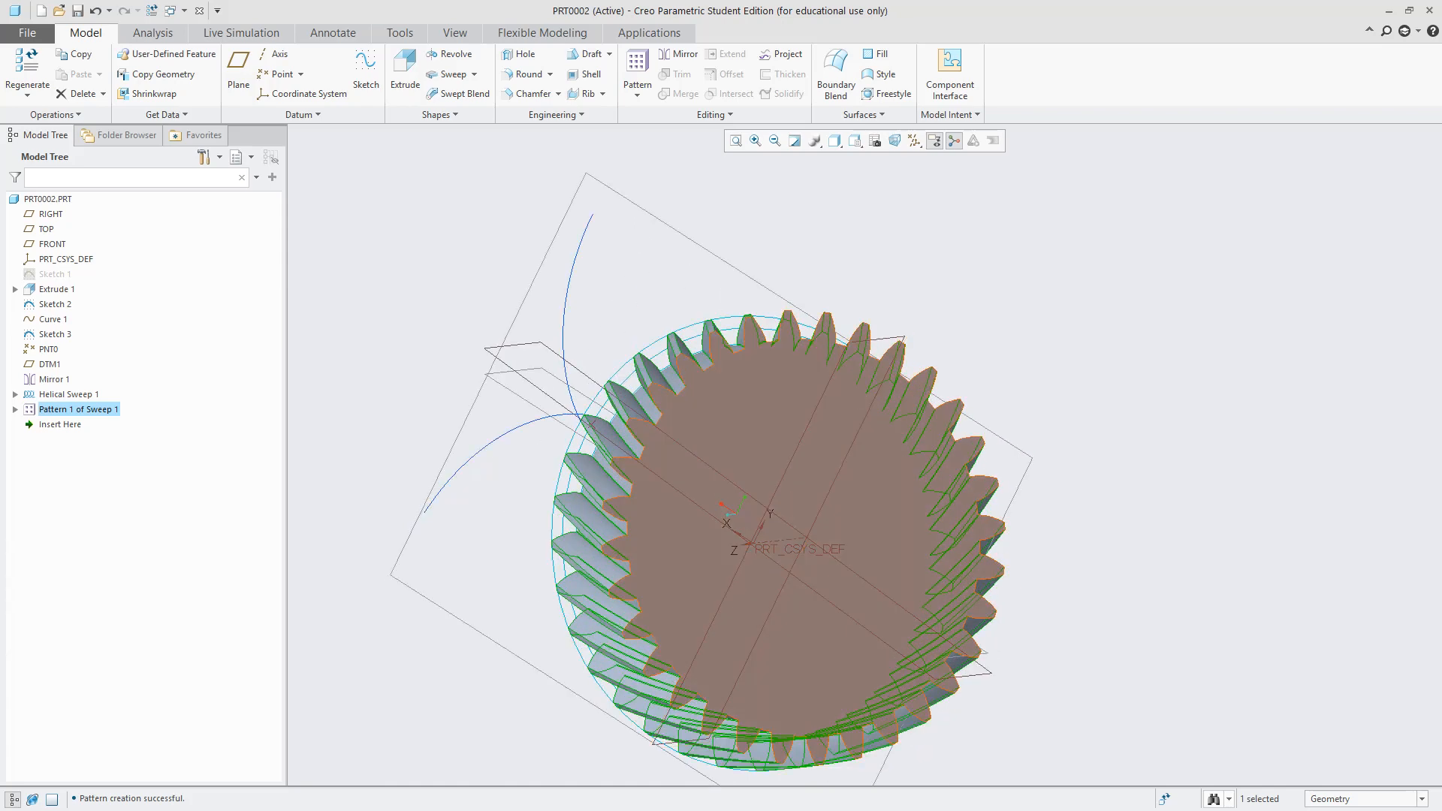
Start a sketch on the gear's flat end face and draw a circle about 42 in diameter centred on the gear's axis
middle_drag(872, 499, 856, 502)
click(855, 487)
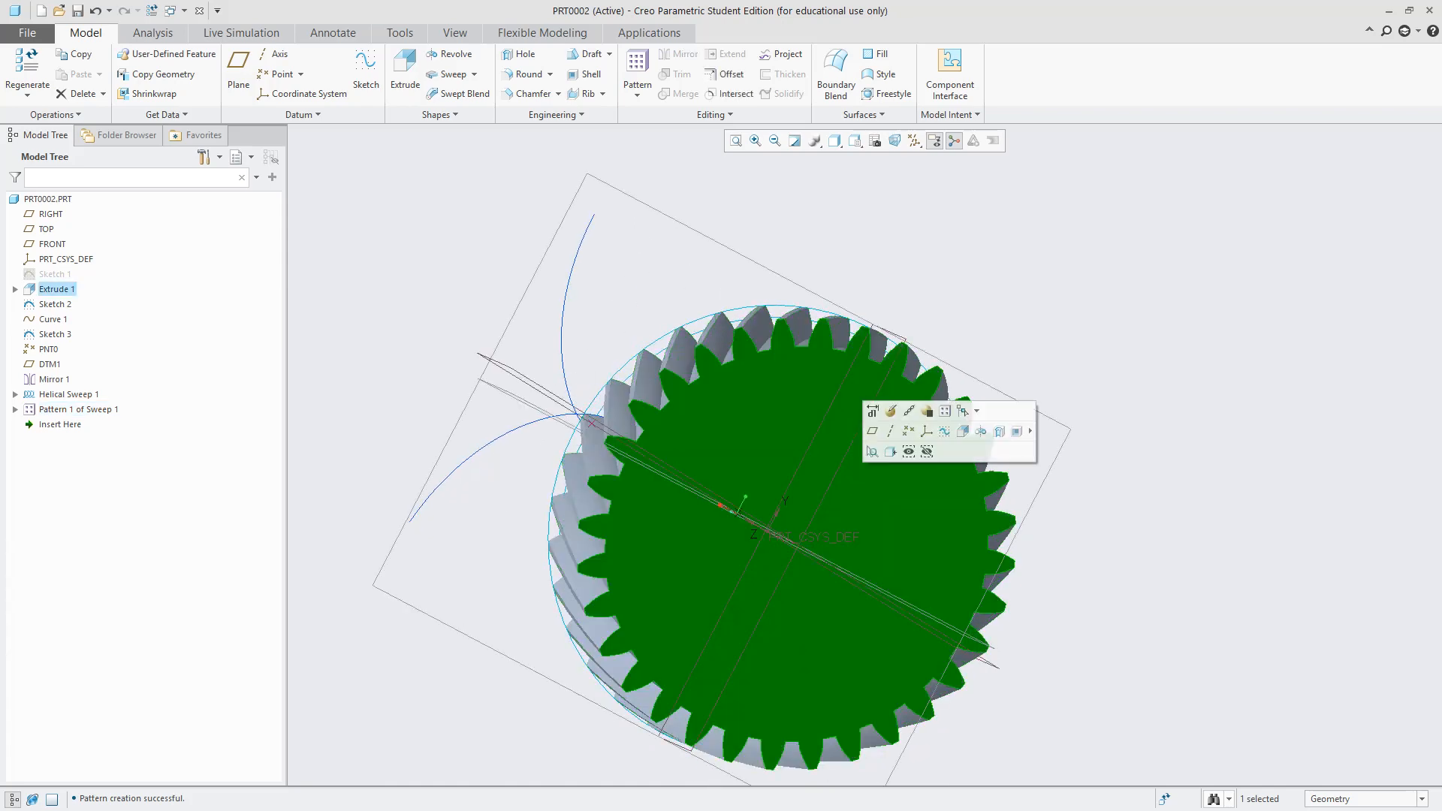
click(366, 68)
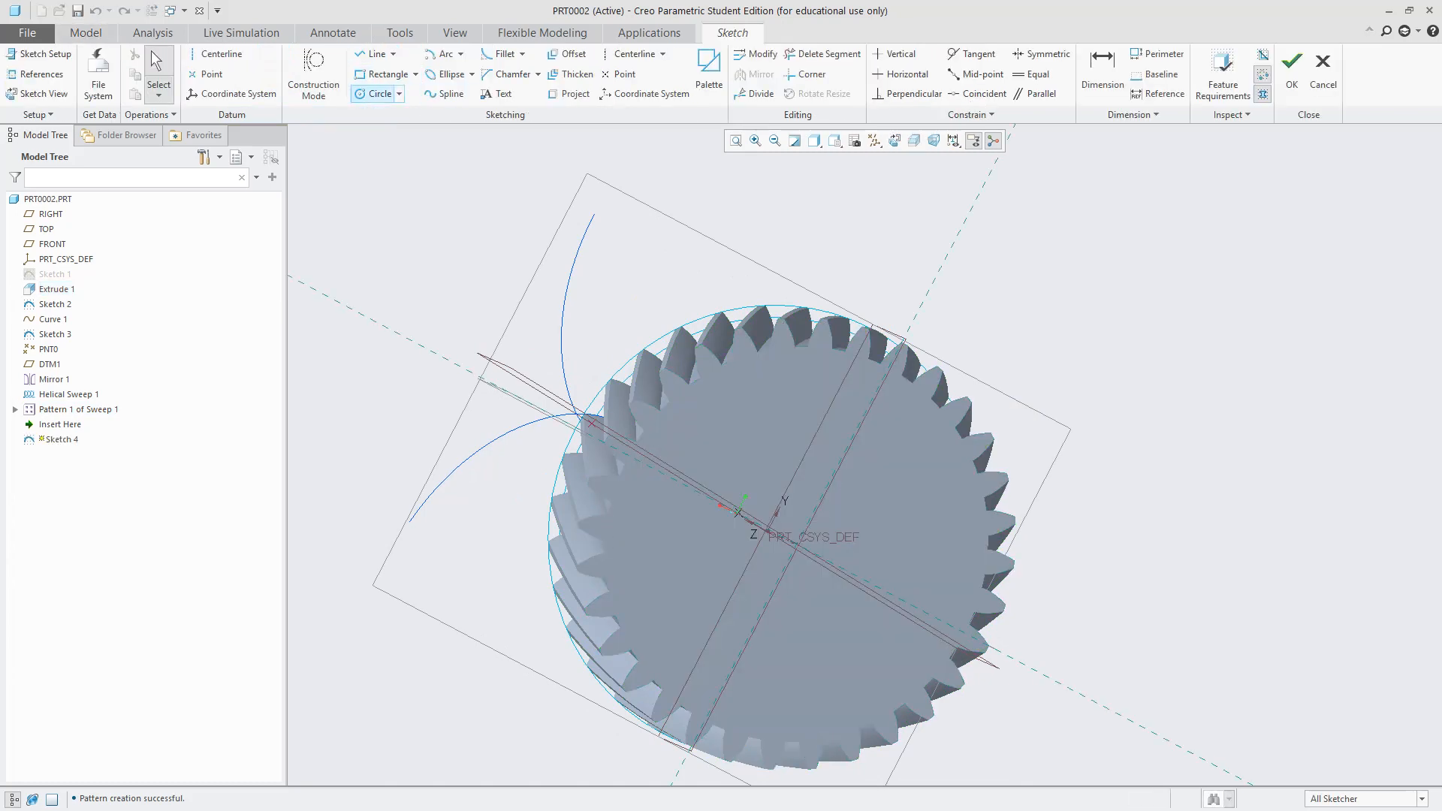
click(894, 140)
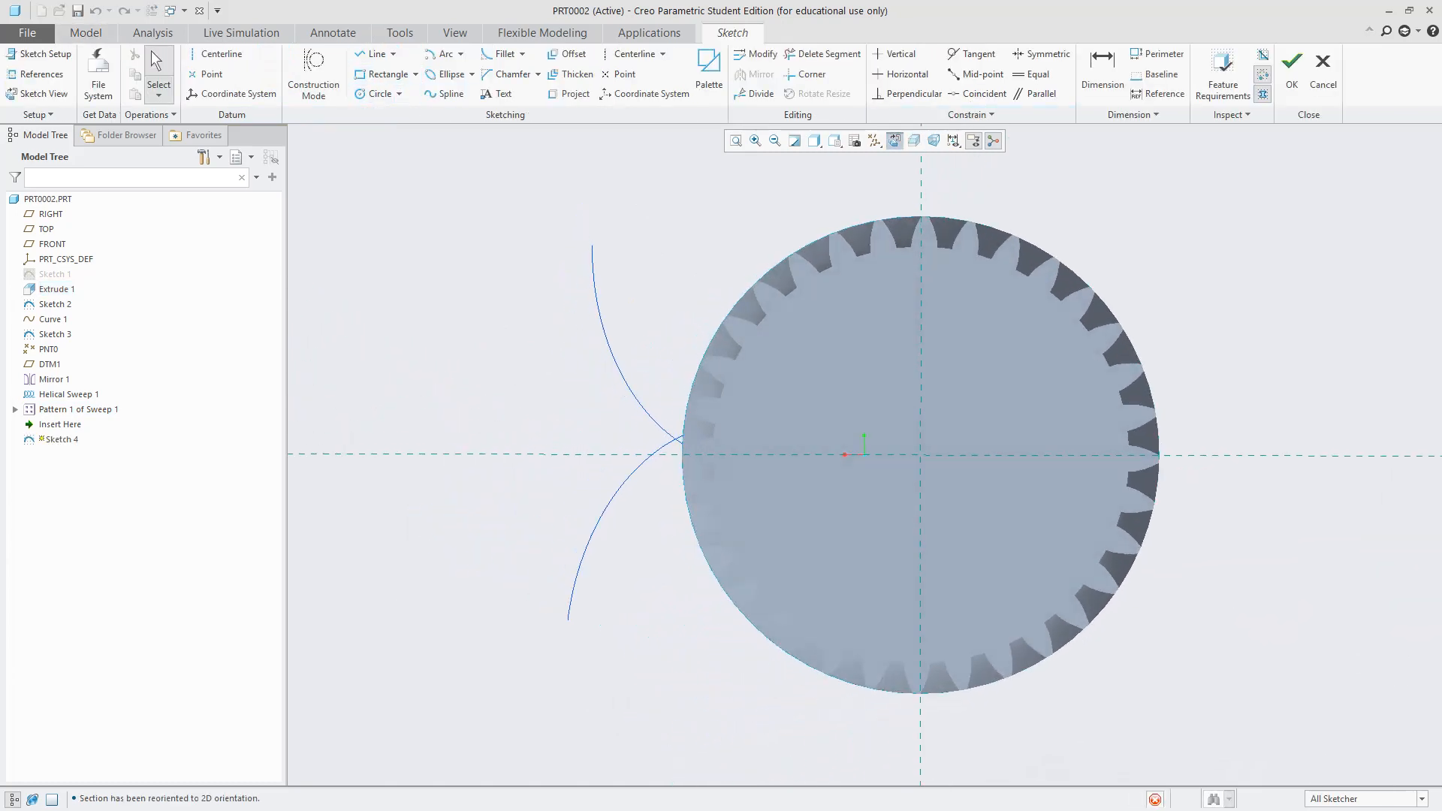
click(378, 94)
click(921, 455)
click(987, 517)
middle_click(986, 517)
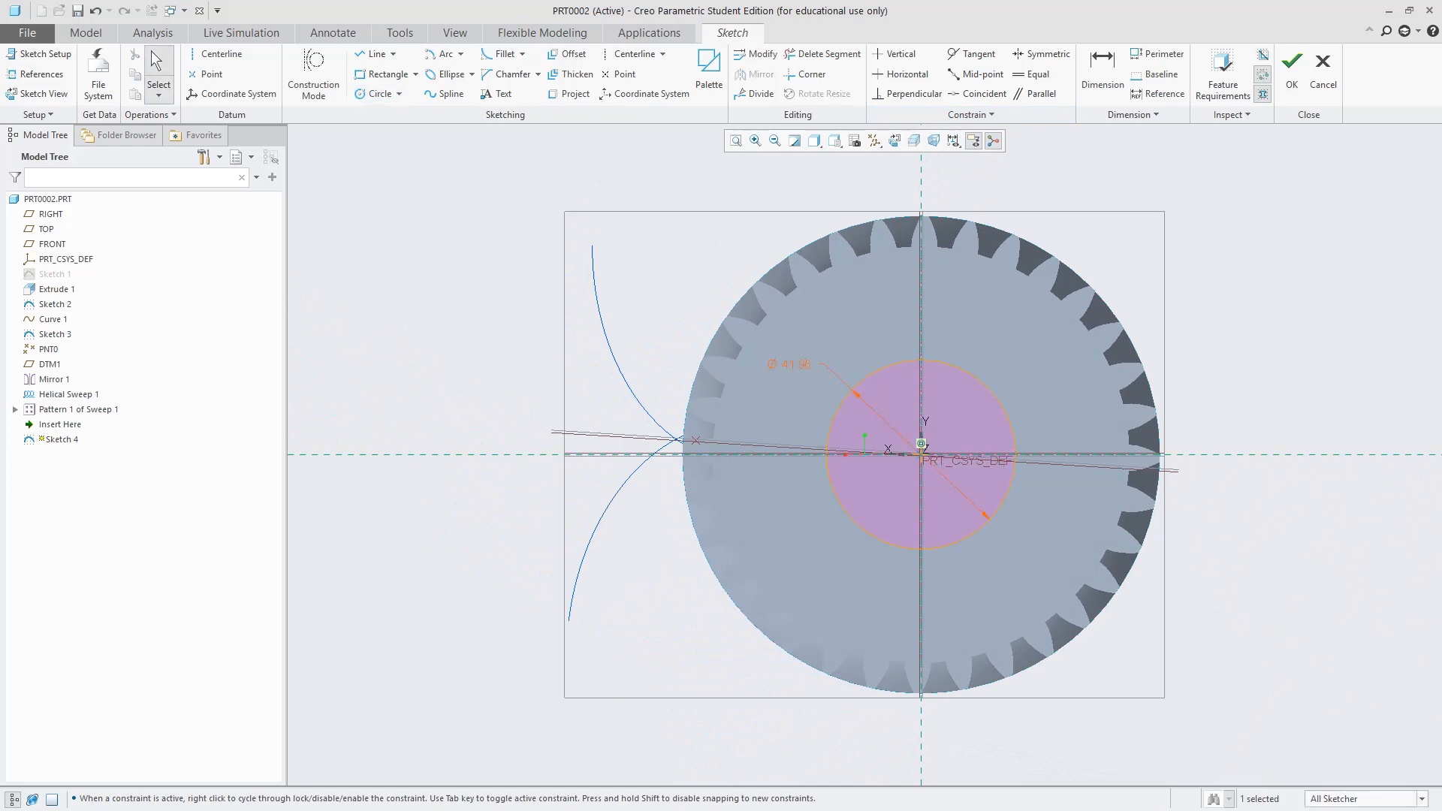
Set the circle's diameter to 40 and finish the bore sketch
double_click(789, 363)
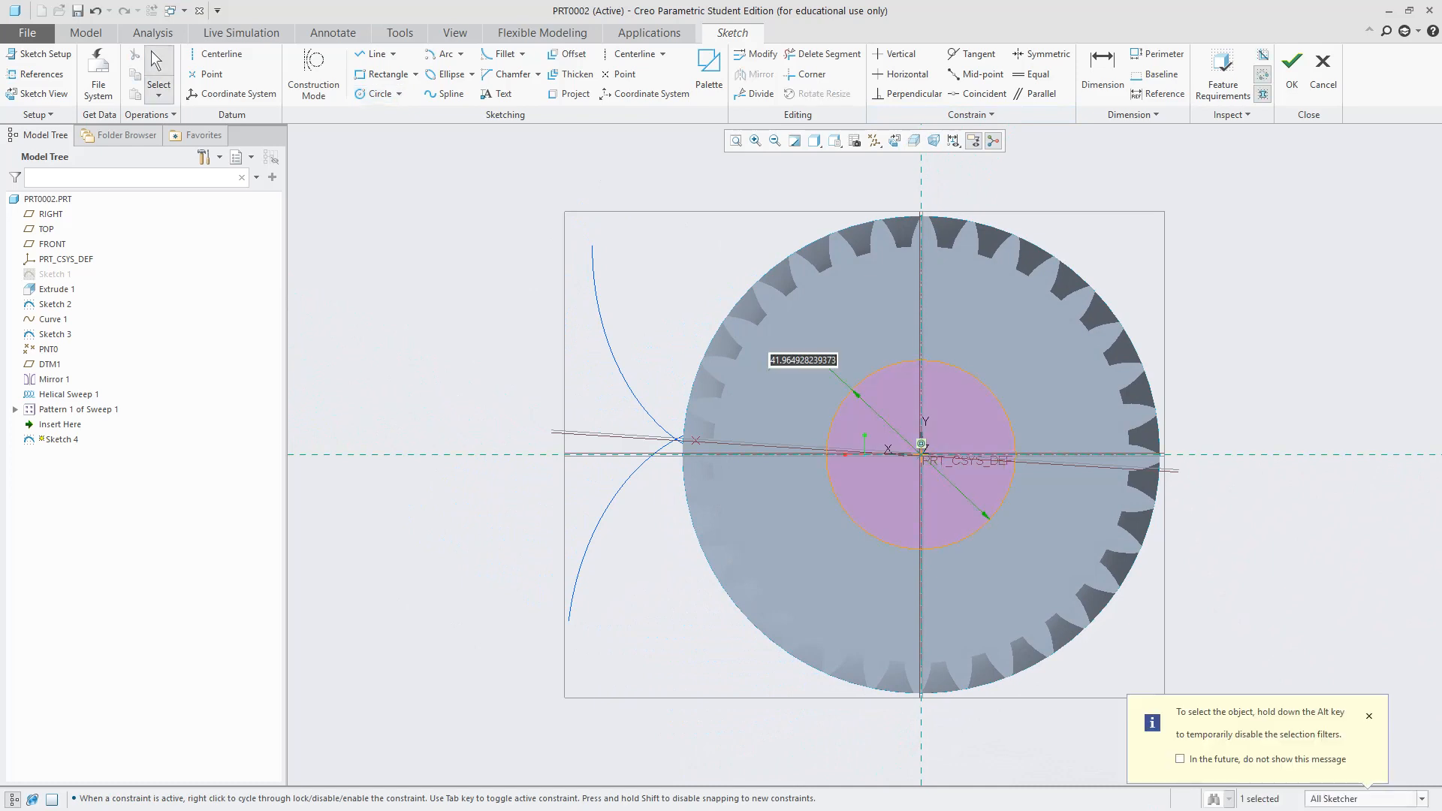
text(40)
key(Return)
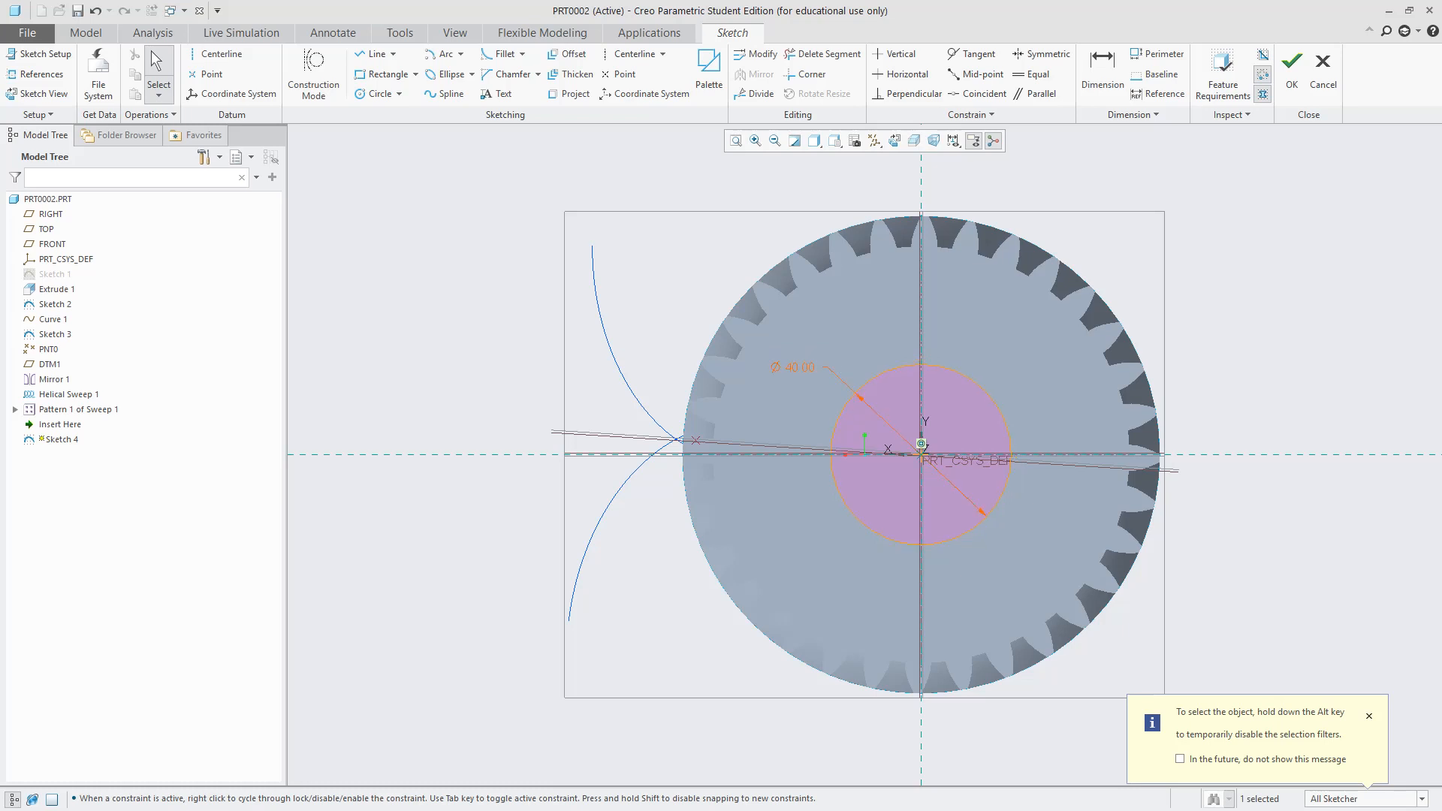
click(1292, 69)
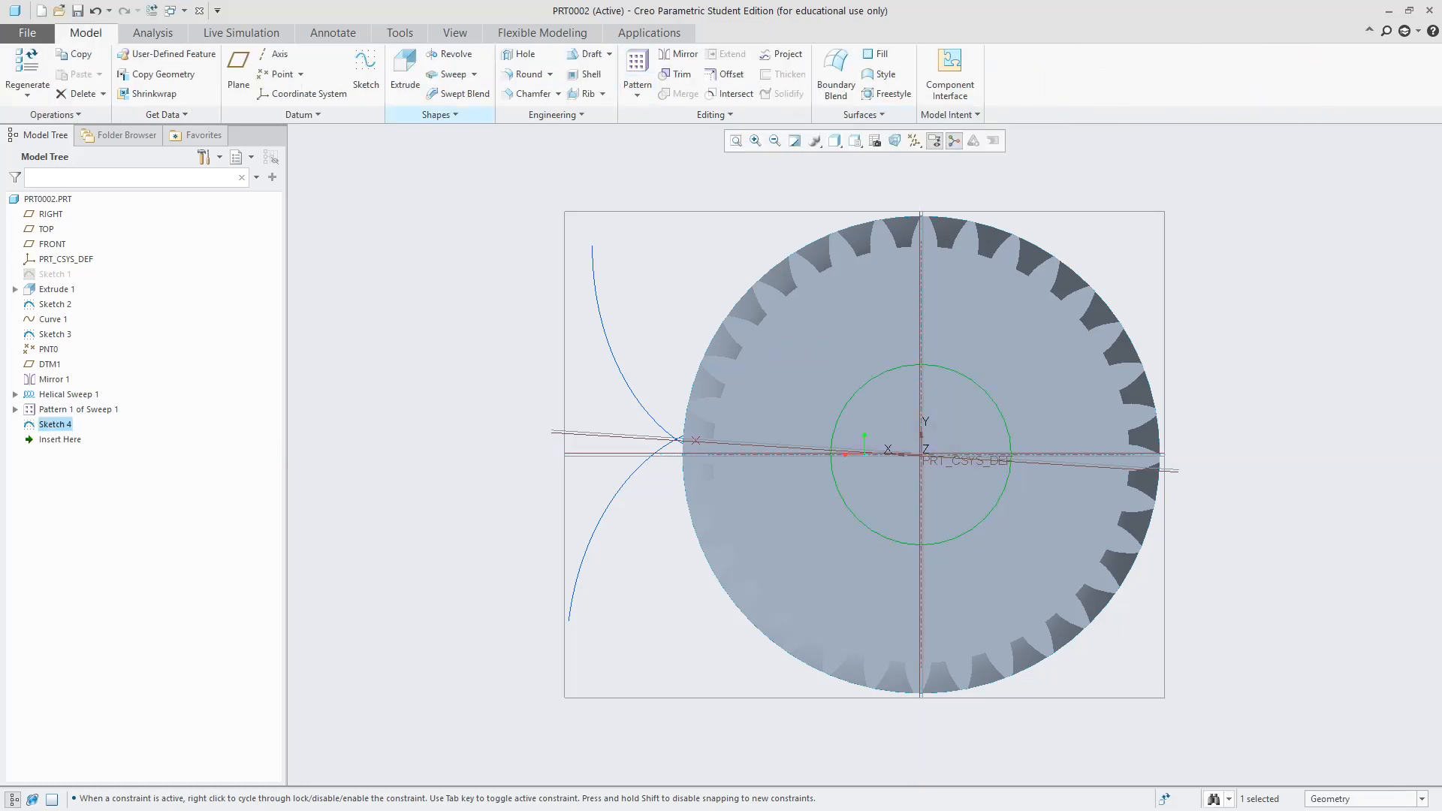
Extrude the bore circle as a cut through the gear body
click(406, 69)
mouse_move(864, 481)
middle_down()
mouse_move(954, 443)
mouse_move(1172, 443)
mouse_move(931, 443)
mouse_move(797, 470)
mouse_move(924, 417)
mouse_move(905, 346)
mouse_move(936, 519)
mouse_move(871, 428)
middle_up()
click(965, 433)
click(459, 75)
middle_drag(781, 481, 792, 387)
scroll(792, 386, down, 2)
scroll(891, 482, down, 5)
middle_drag(891, 482, 924, 368)
key(Delete)
key(Return)
key(ctrl+z)
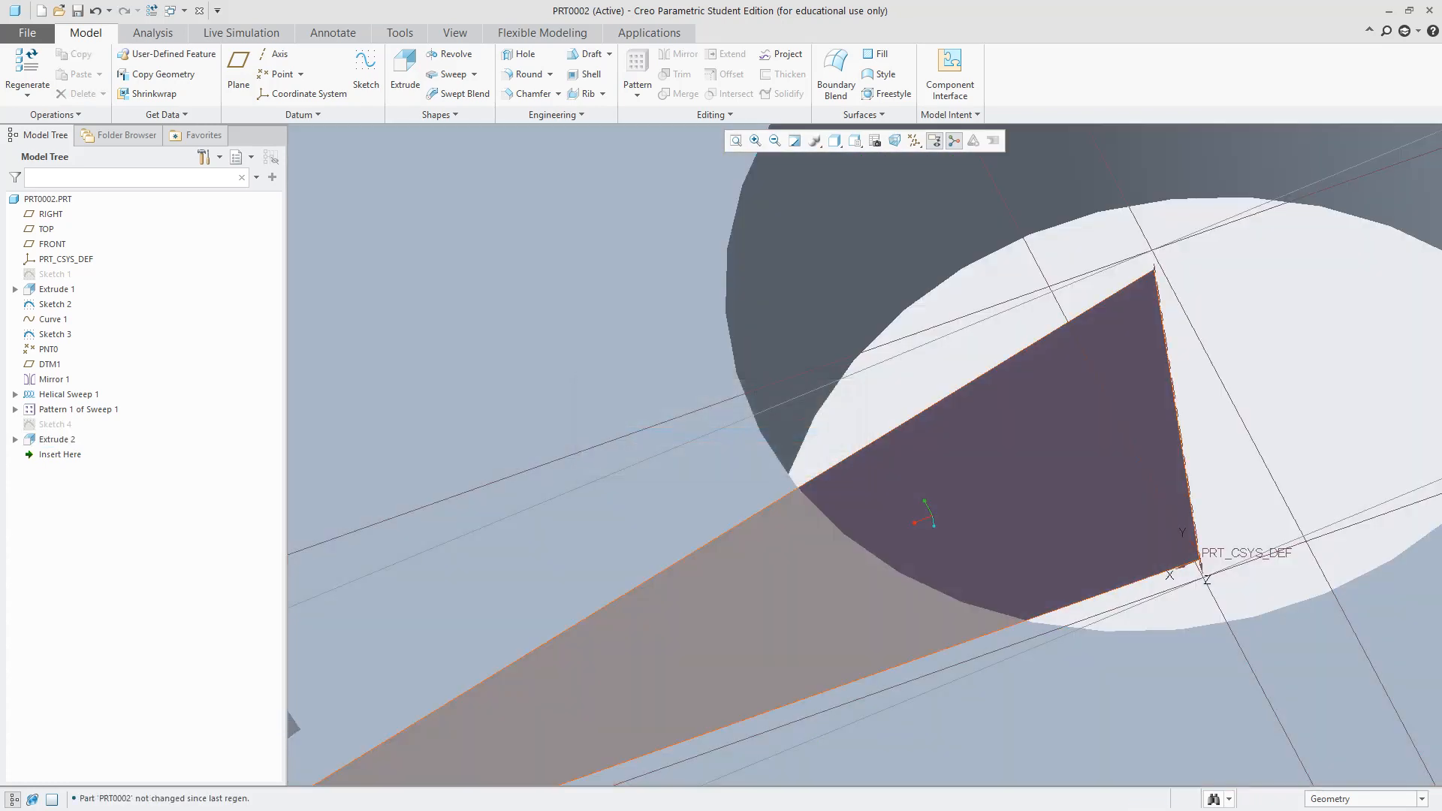
scroll(1082, 507, up, 2)
click(1082, 501)
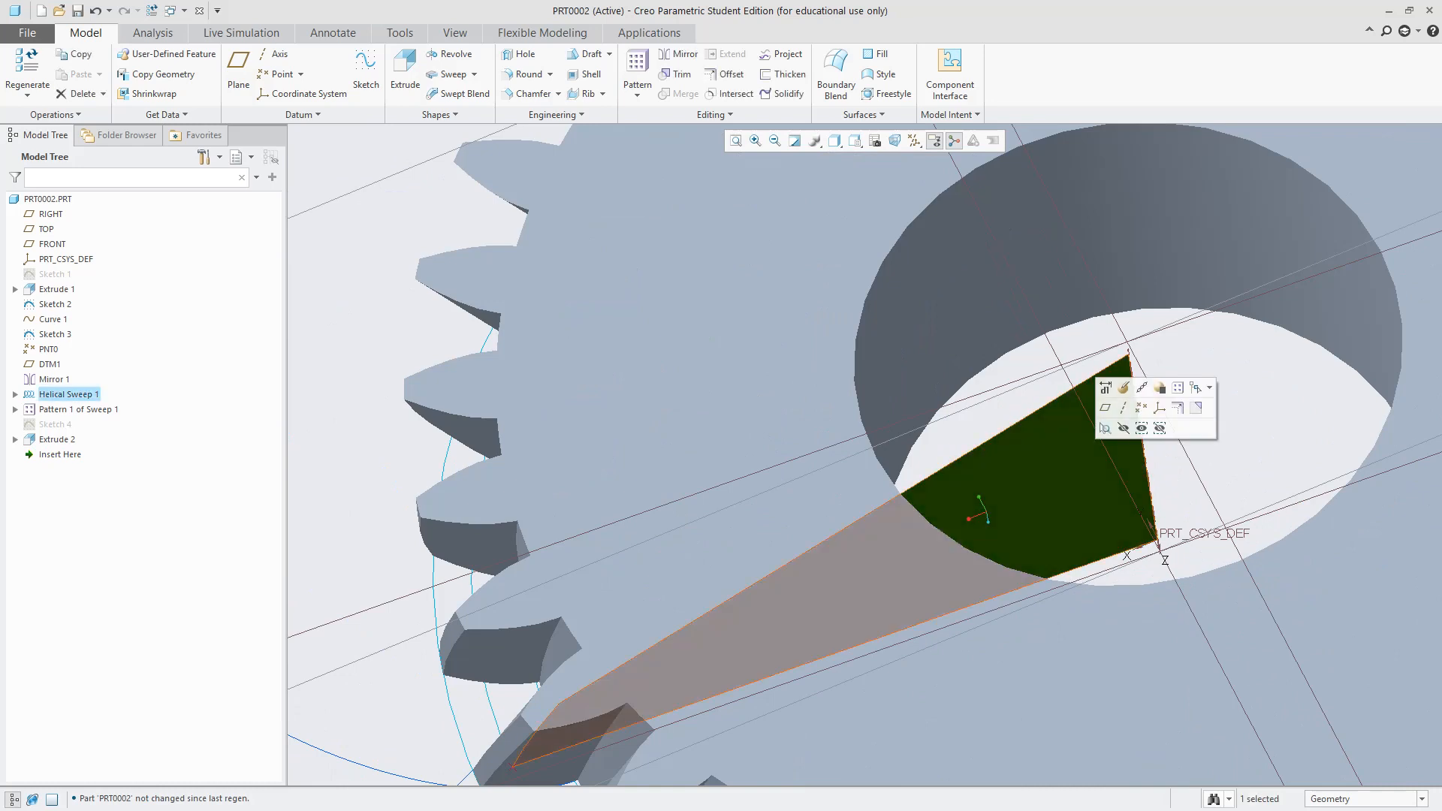
click(1141, 407)
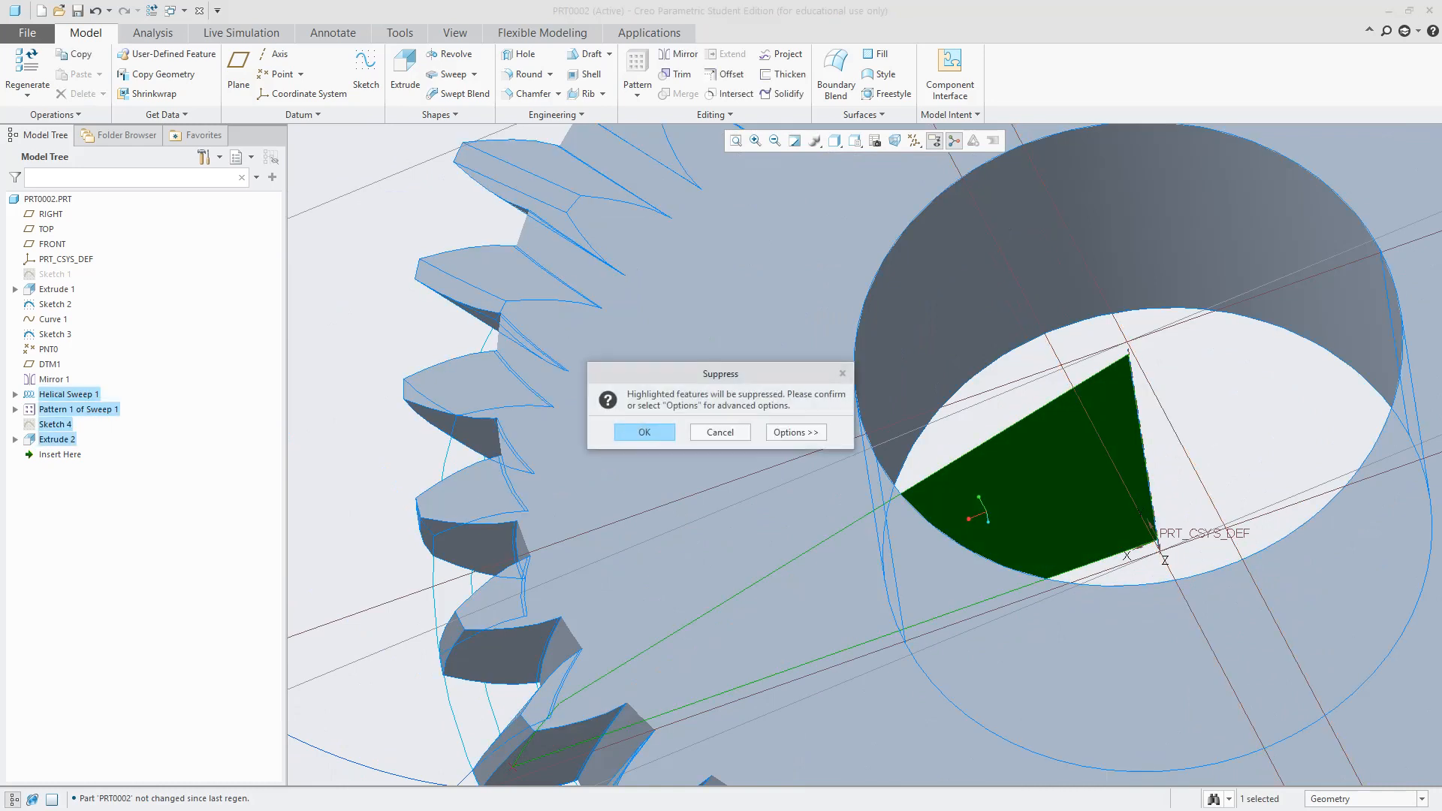
click(720, 433)
scroll(1077, 492, up, 3)
scroll(1078, 492, down, 3)
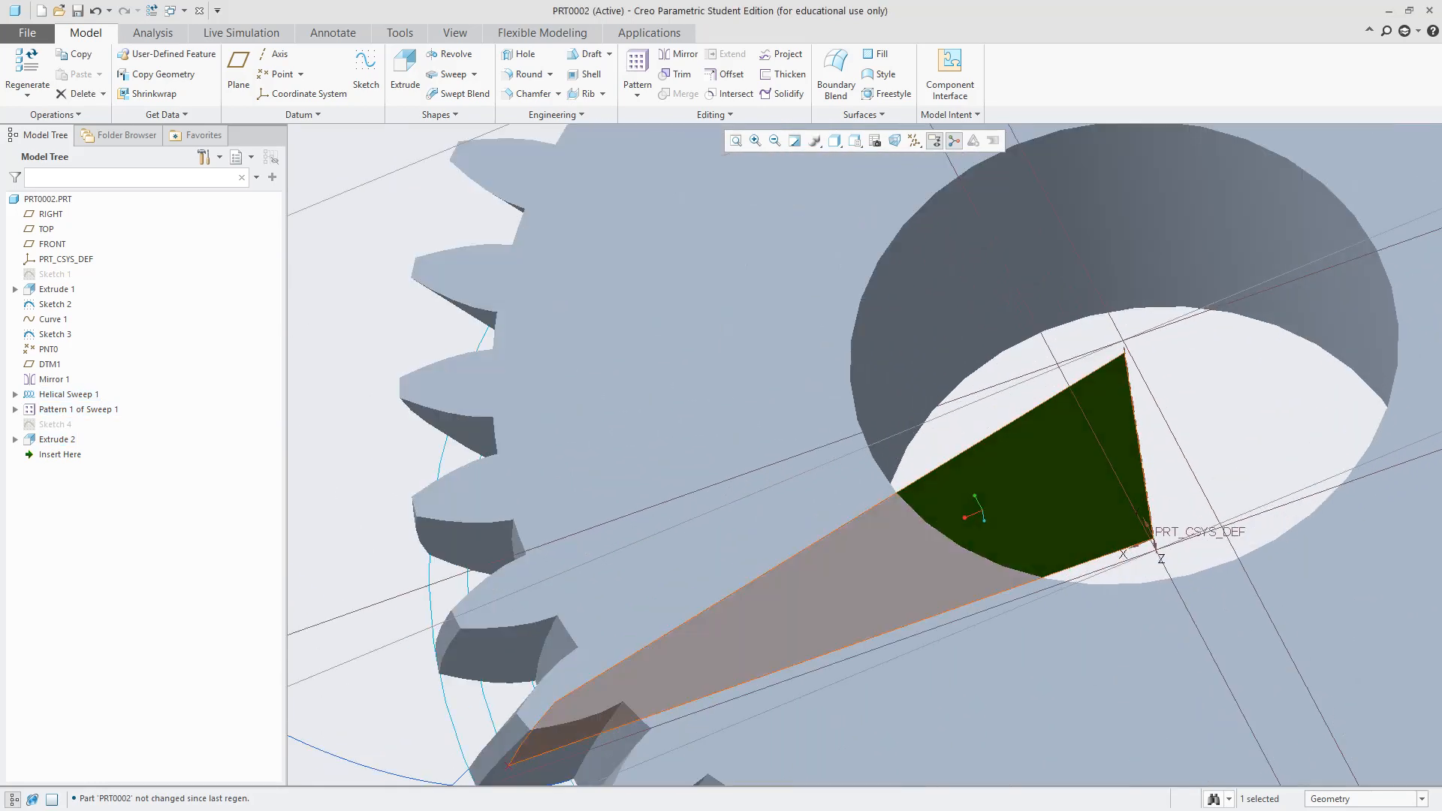
Select the helical sweep surface that crosses the bore and open its definition and references for editing
click(1074, 465)
scroll(1067, 473, up, 3)
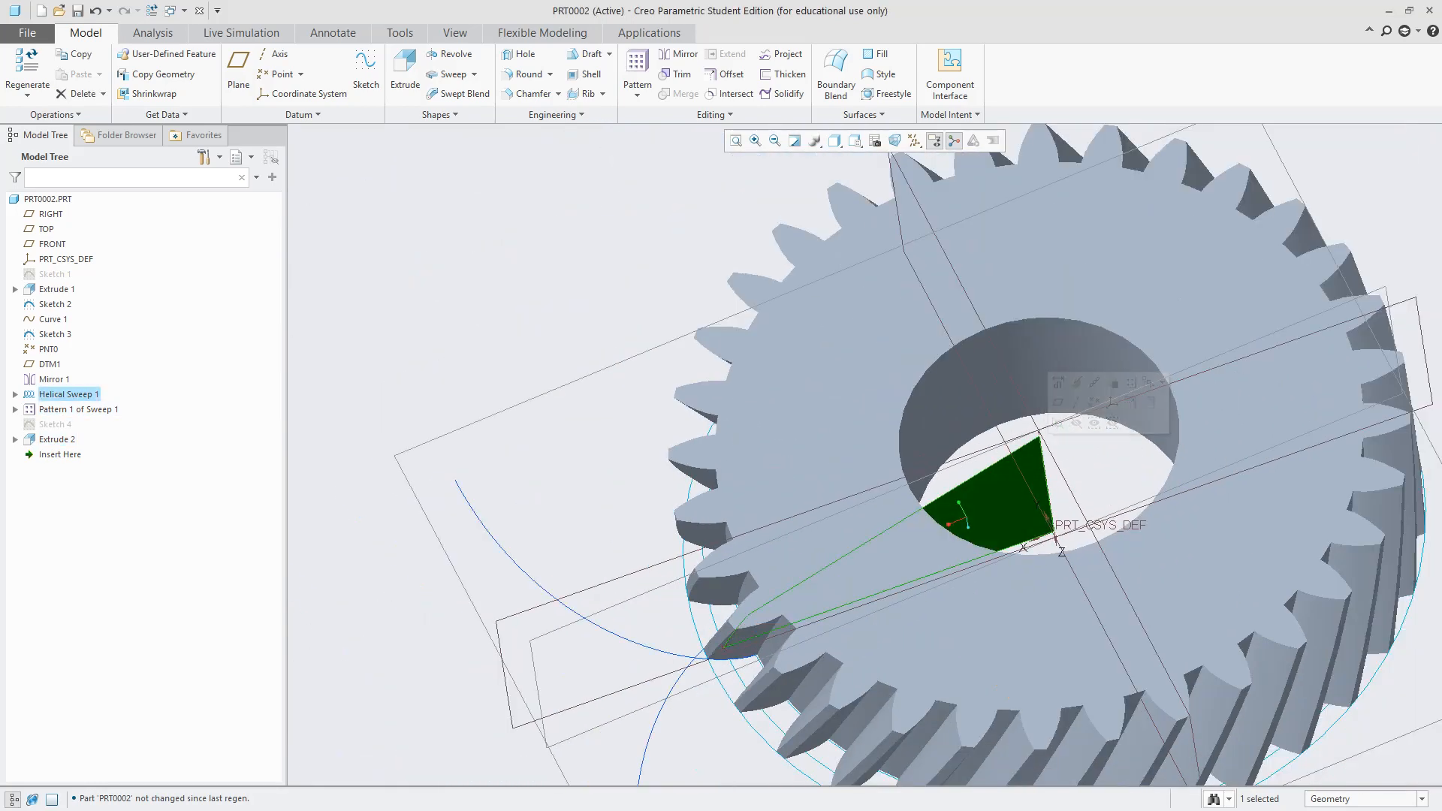
scroll(1067, 537, up, 3)
scroll(1067, 537, down, 3)
middle_drag(751, 684, 756, 579)
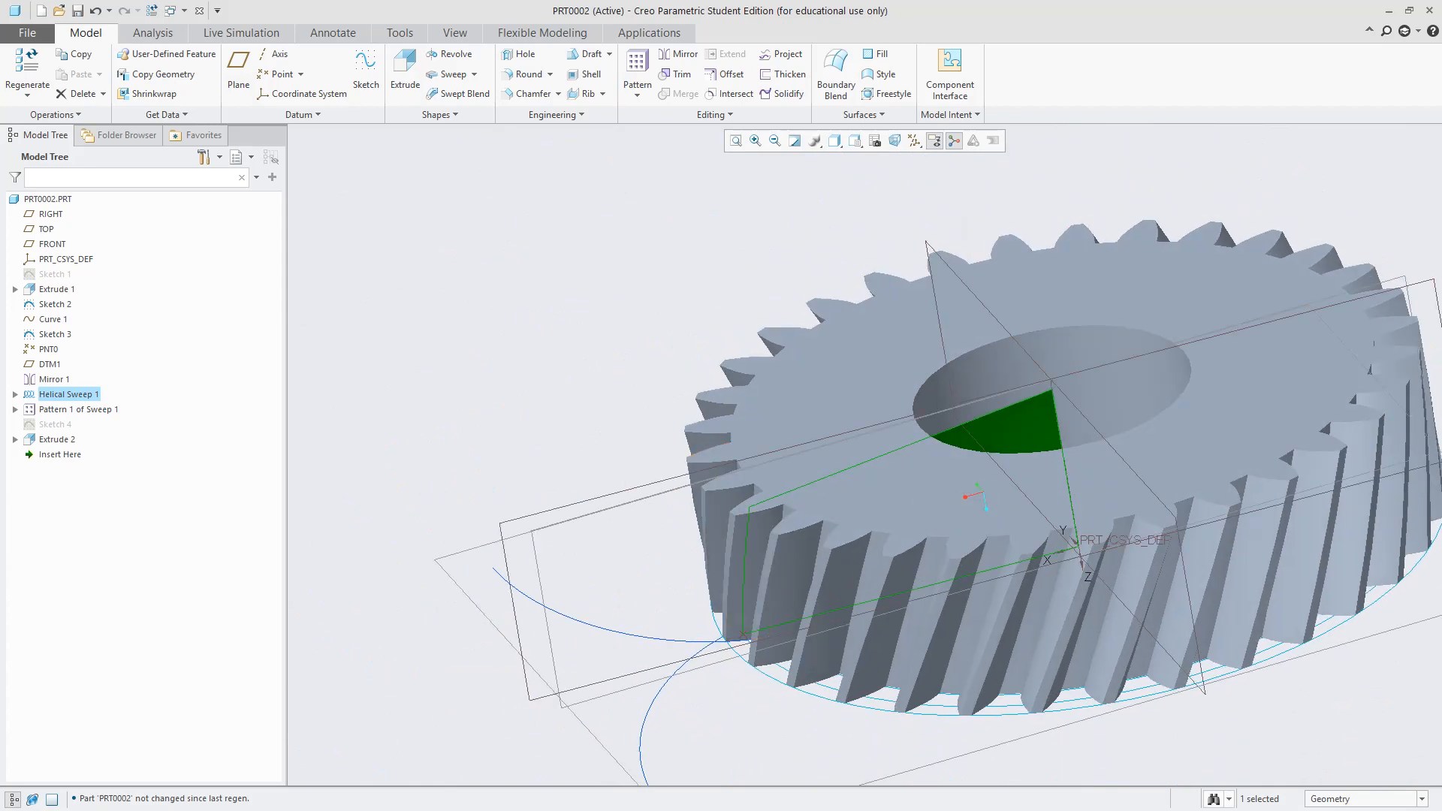
right_click(67, 394)
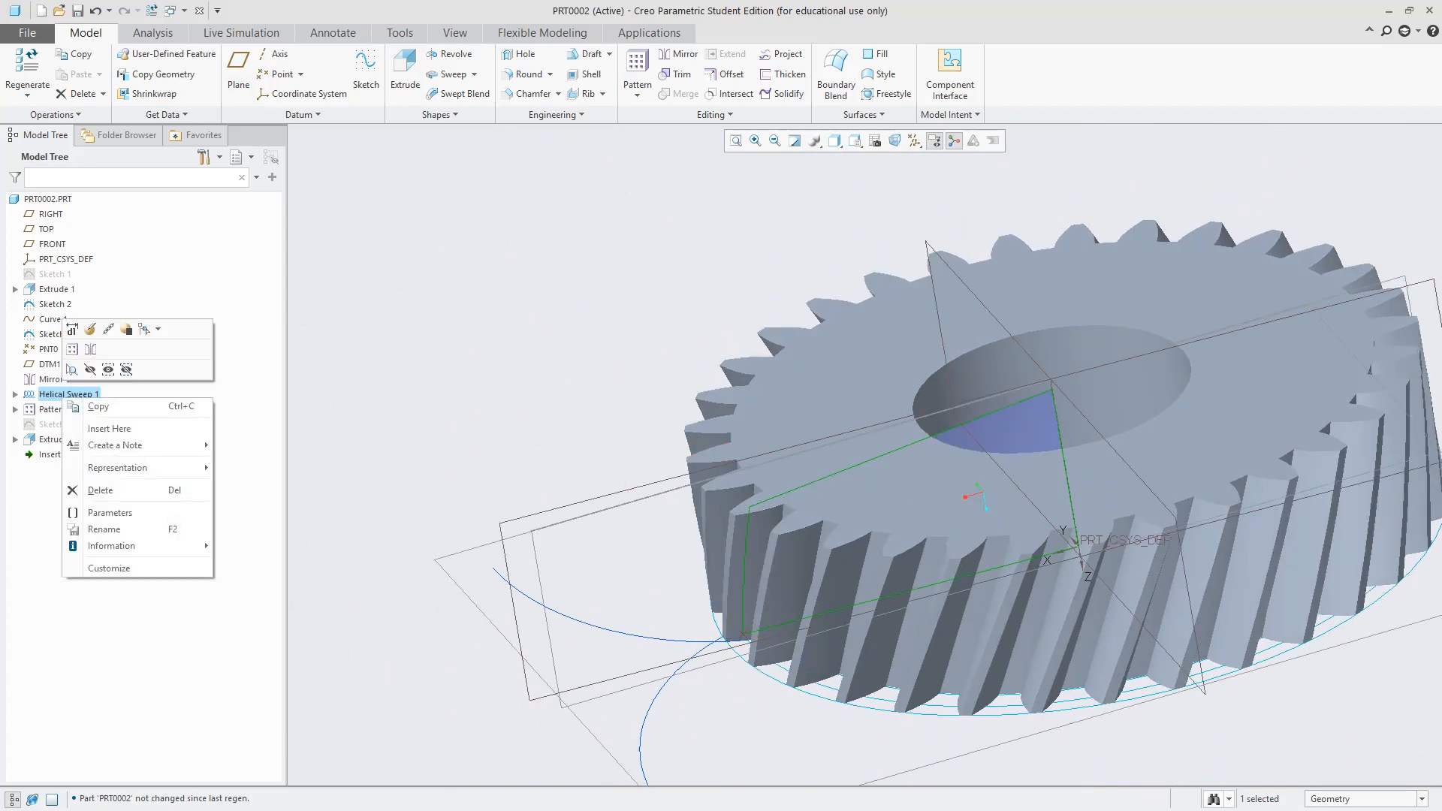
click(90, 329)
scroll(997, 476, up, 5)
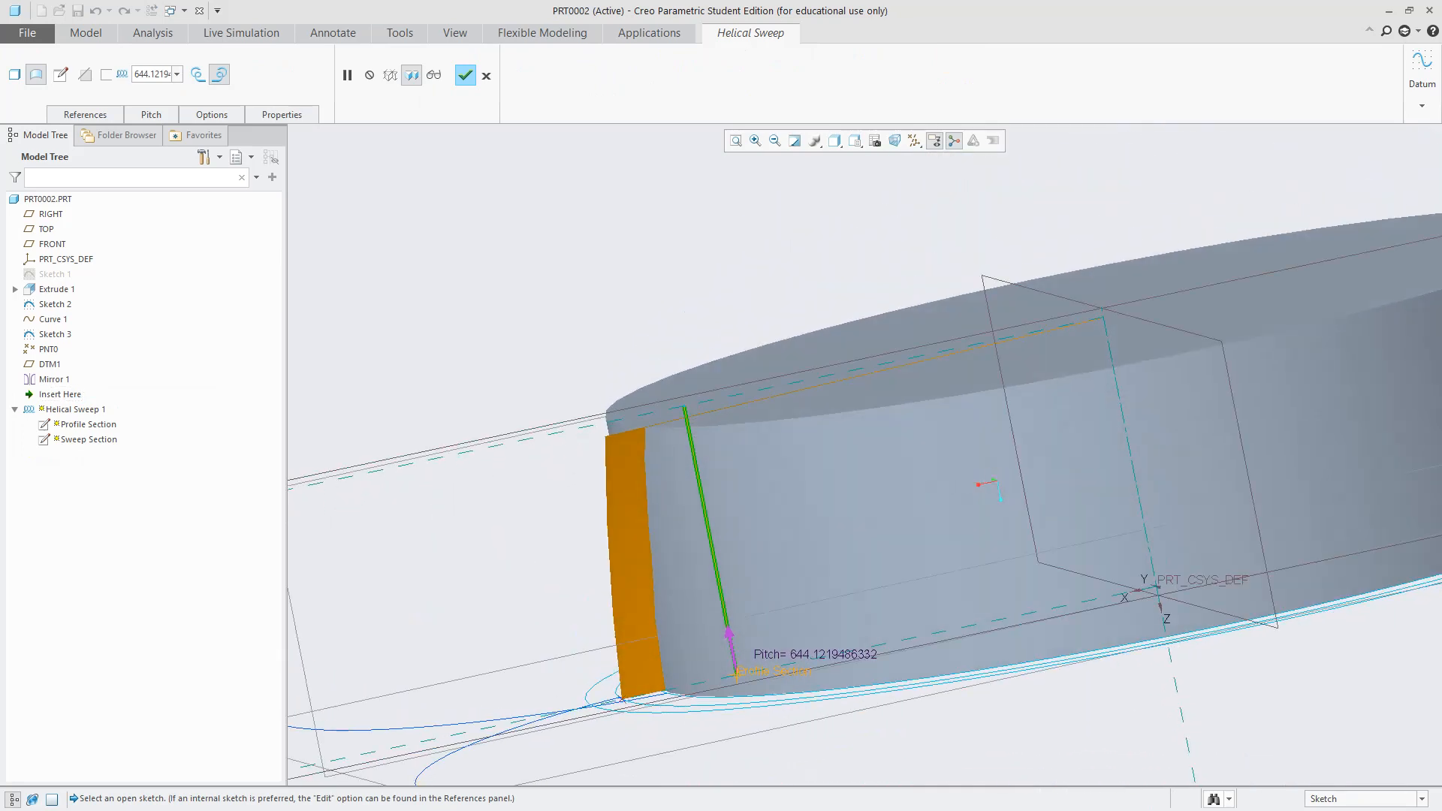
click(84, 115)
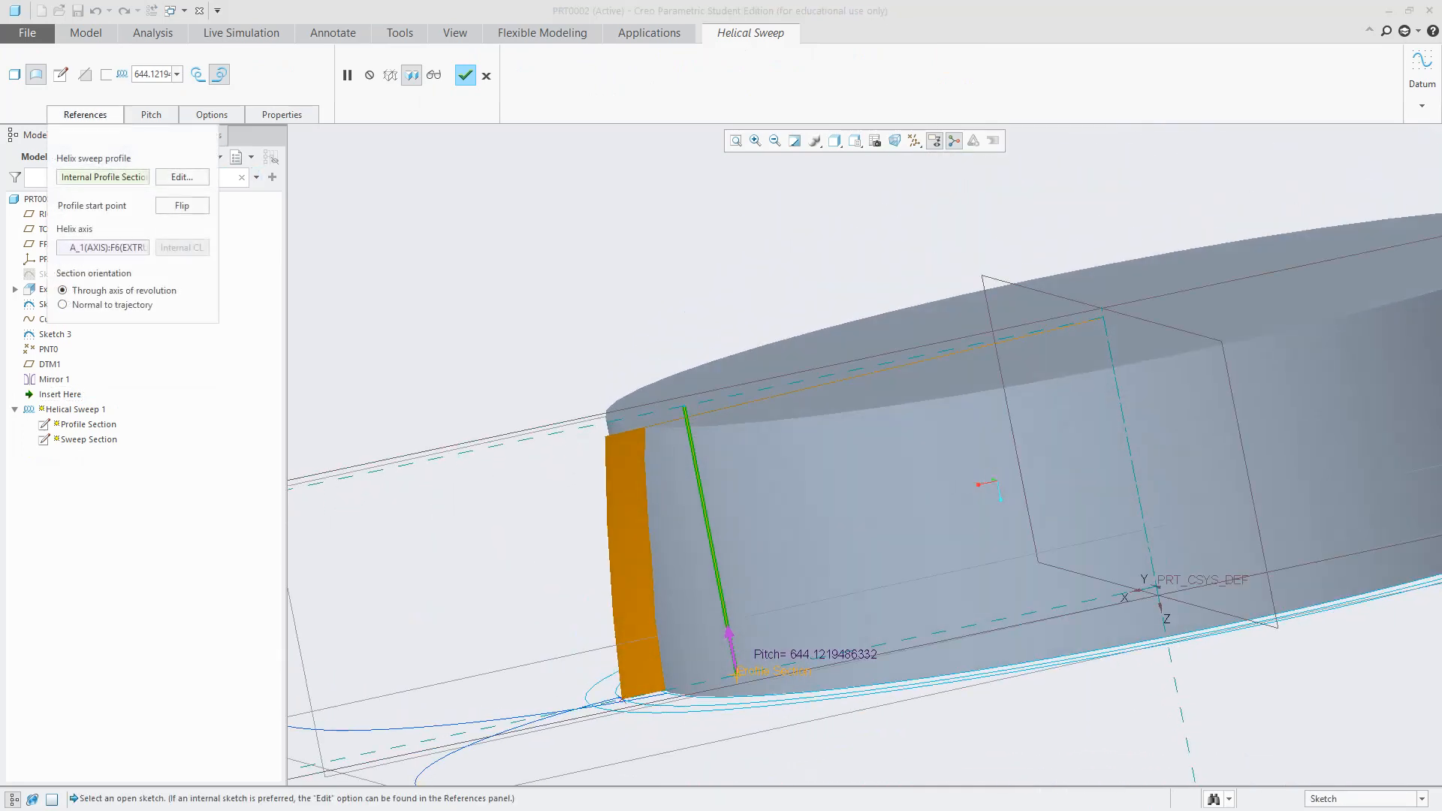
Open the helical sweep's section sketch and draw a shorter line from the outer endpoint partway along the existing line toward the gear's centre
click(61, 74)
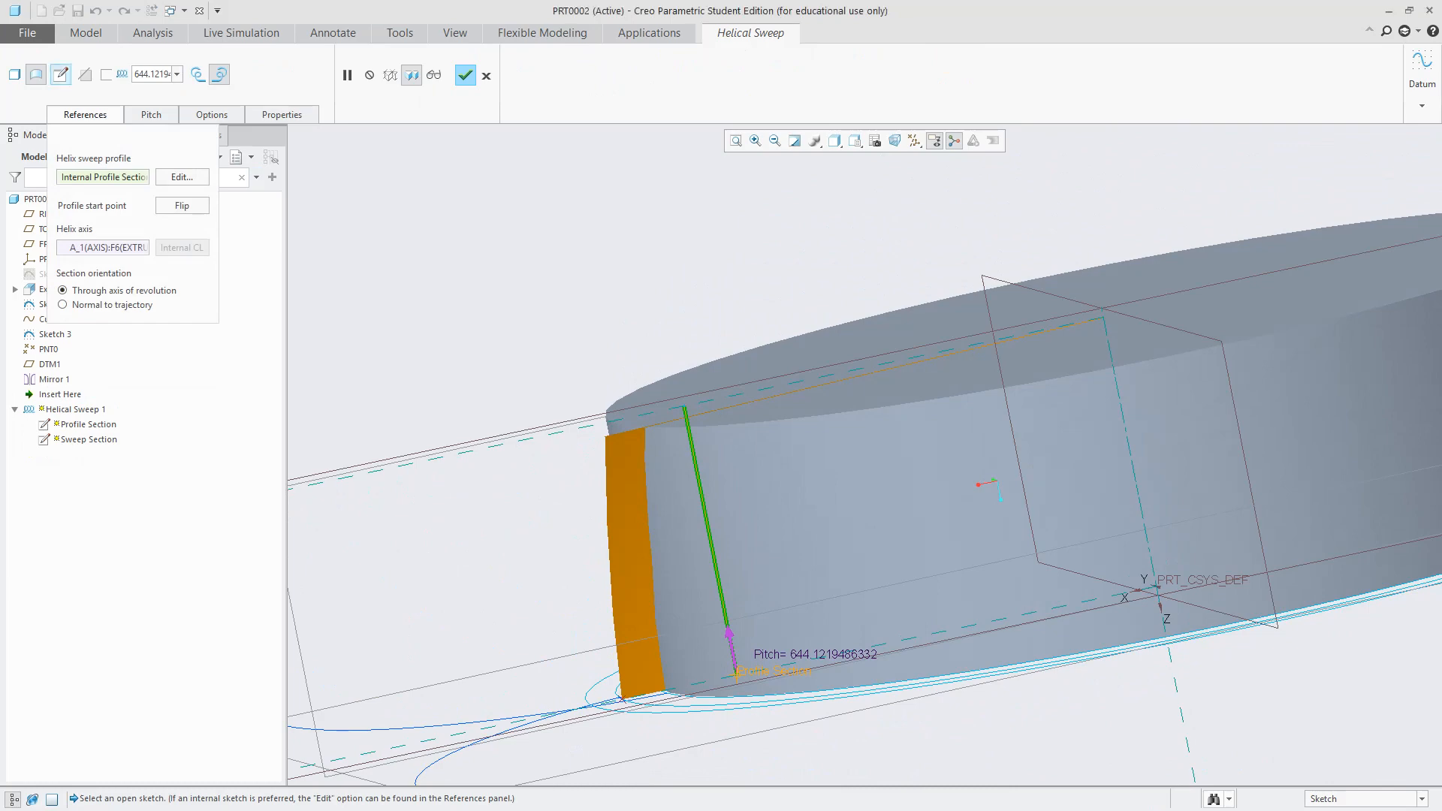
shift+middle_drag(864, 488, 718, 422)
drag(476, 633, 475, 631)
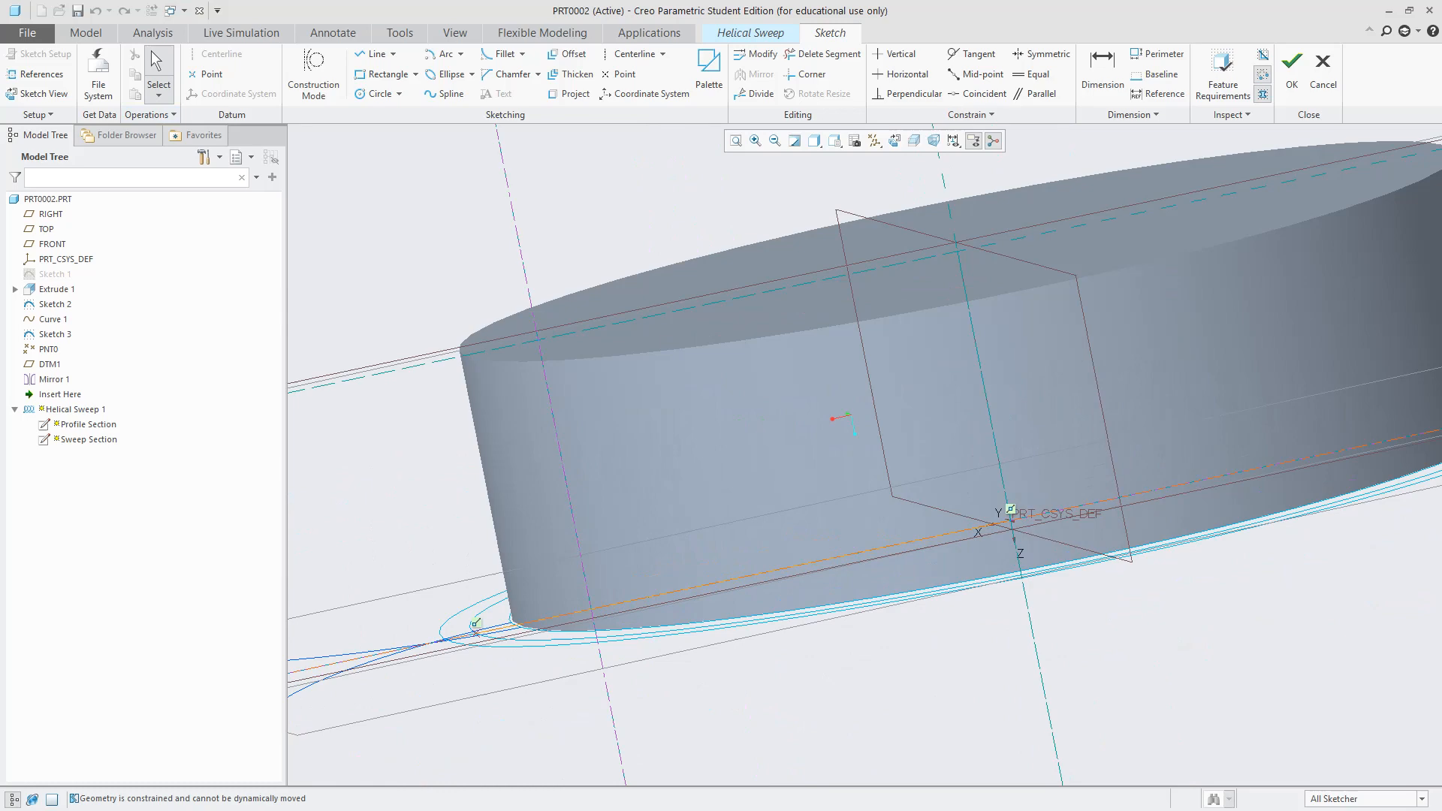
scroll(768, 559, up, 2)
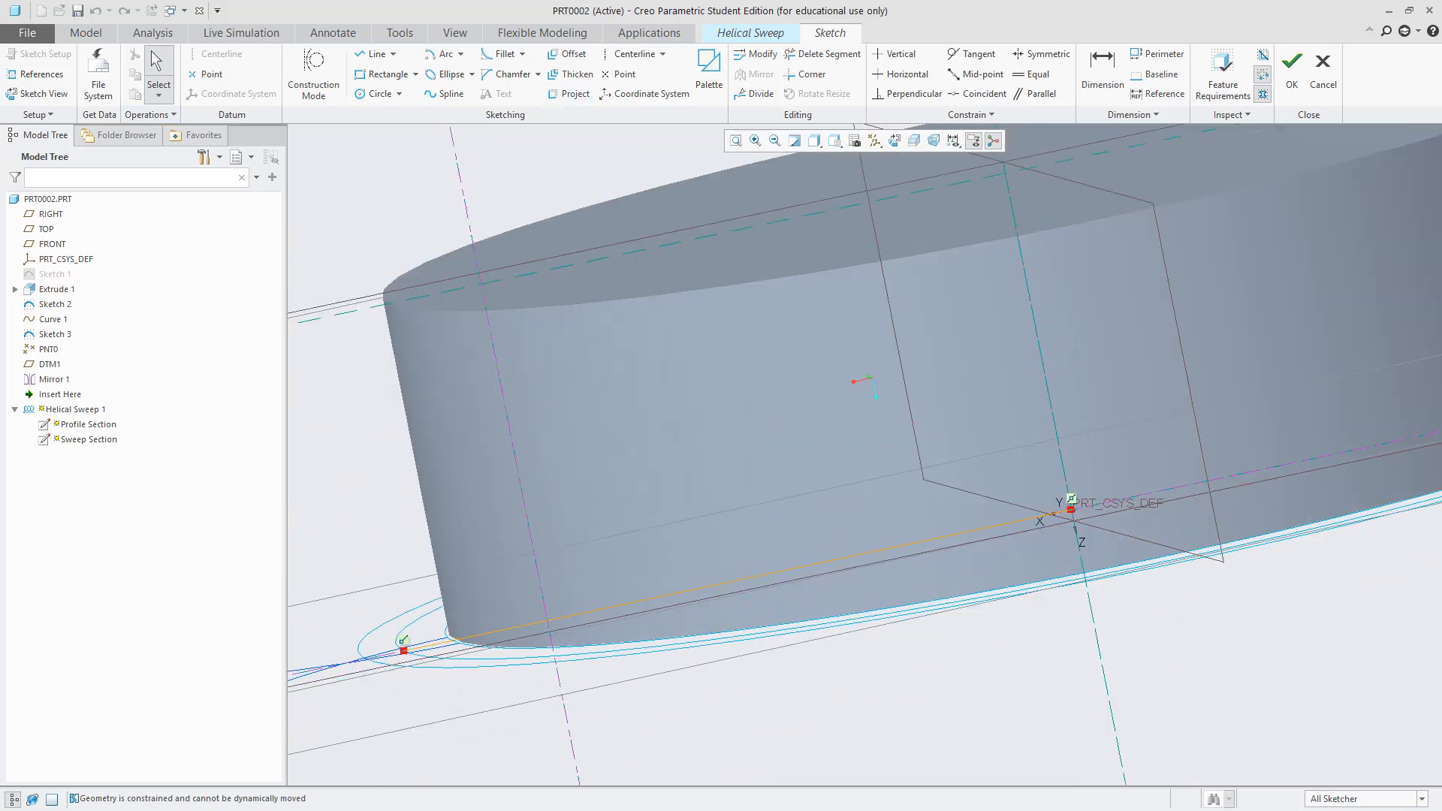
click(373, 53)
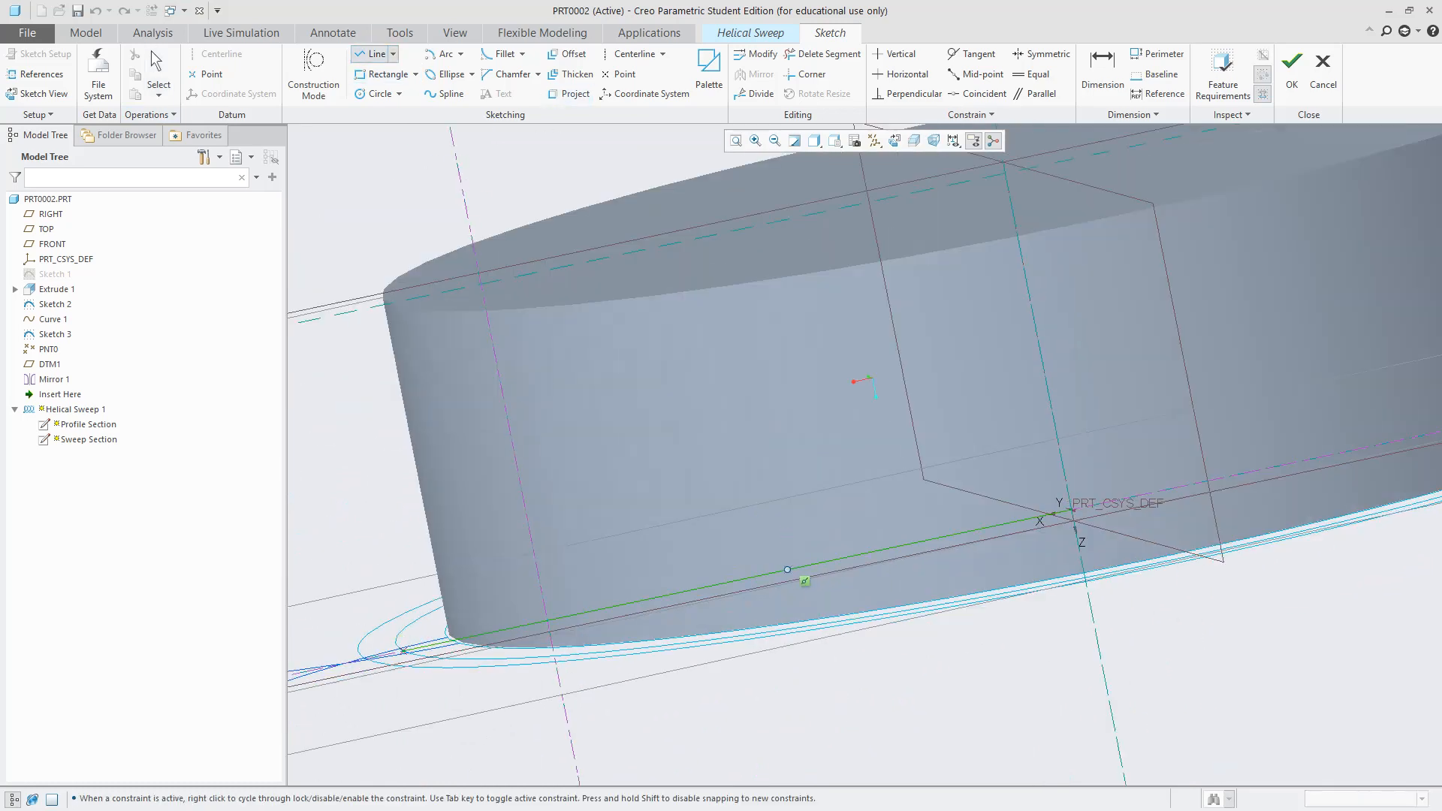
click(784, 571)
middle_click(784, 571)
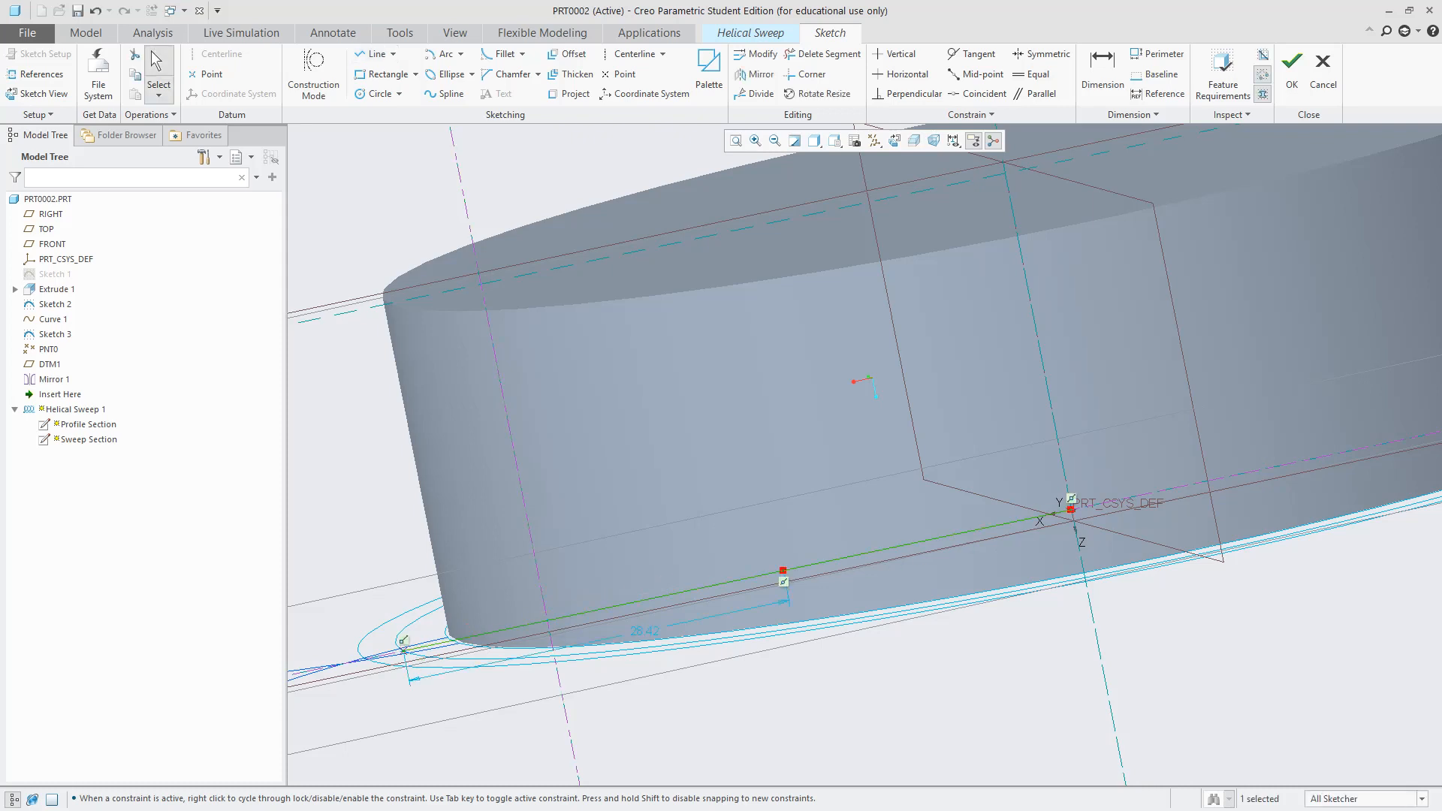
Delete the original full-length section line despite its references, finish the sketch, and complete the helical sweep redefinition
key(Delete)
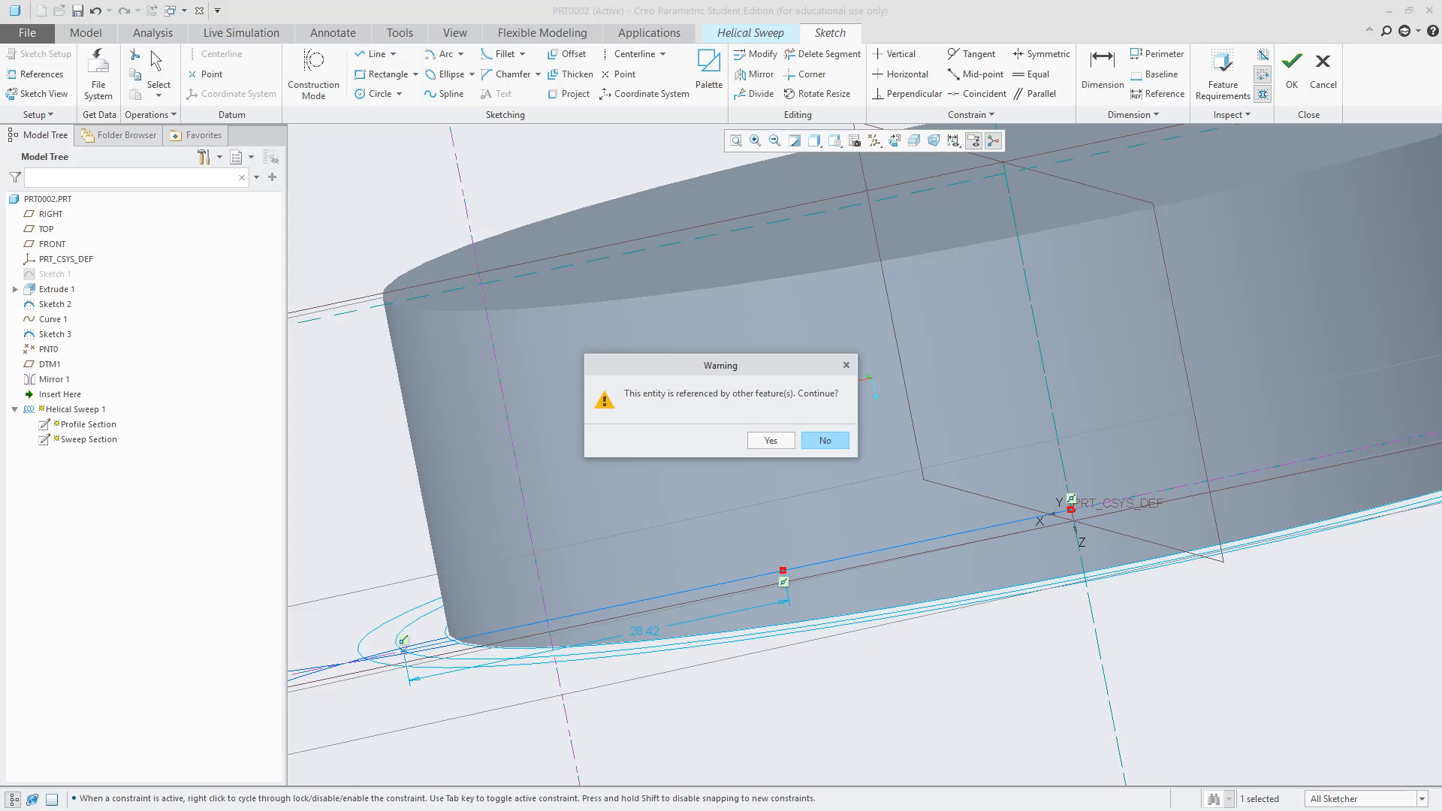
key(Left)
key(Return)
click(1292, 67)
middle_click(514, 452)
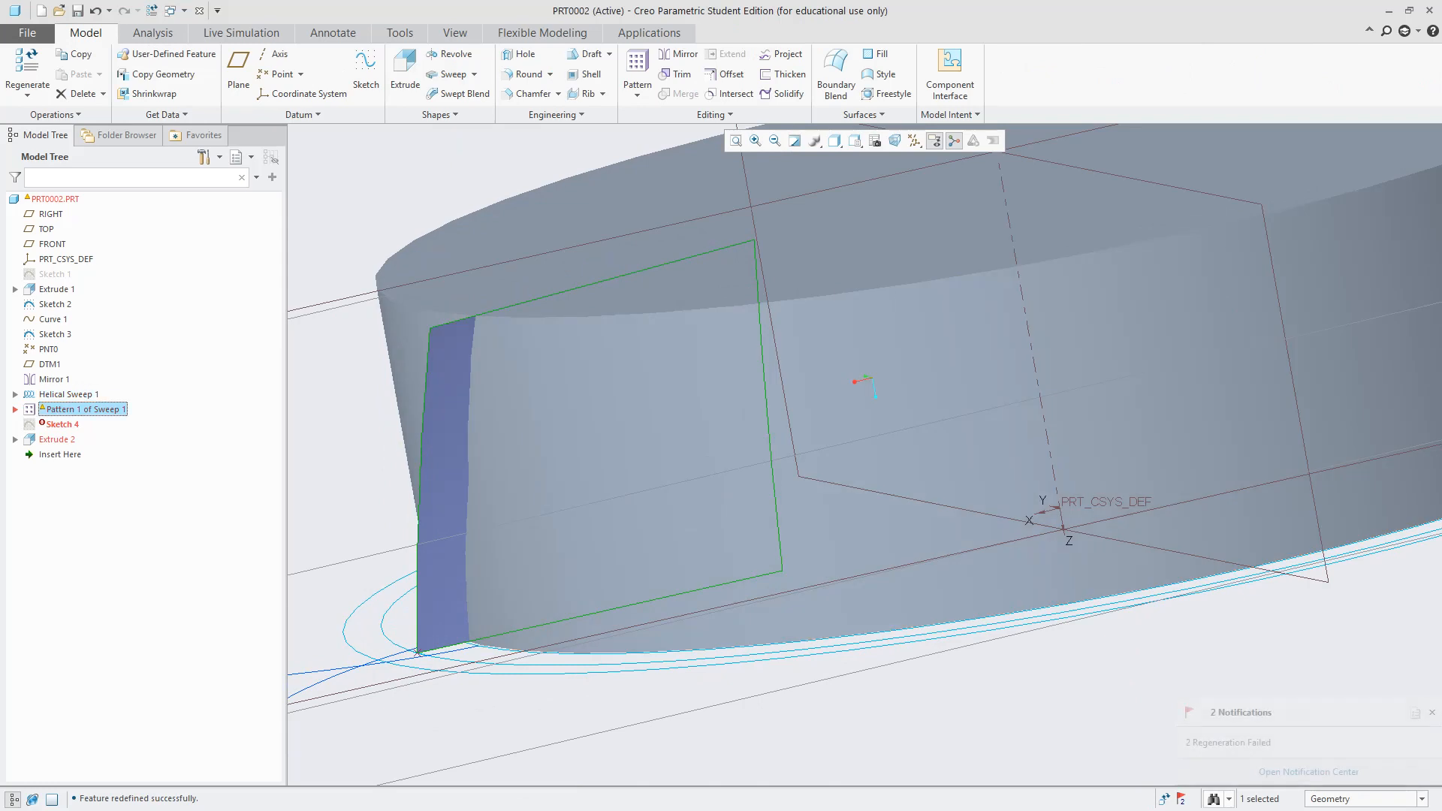
right_click(109, 410)
click(134, 380)
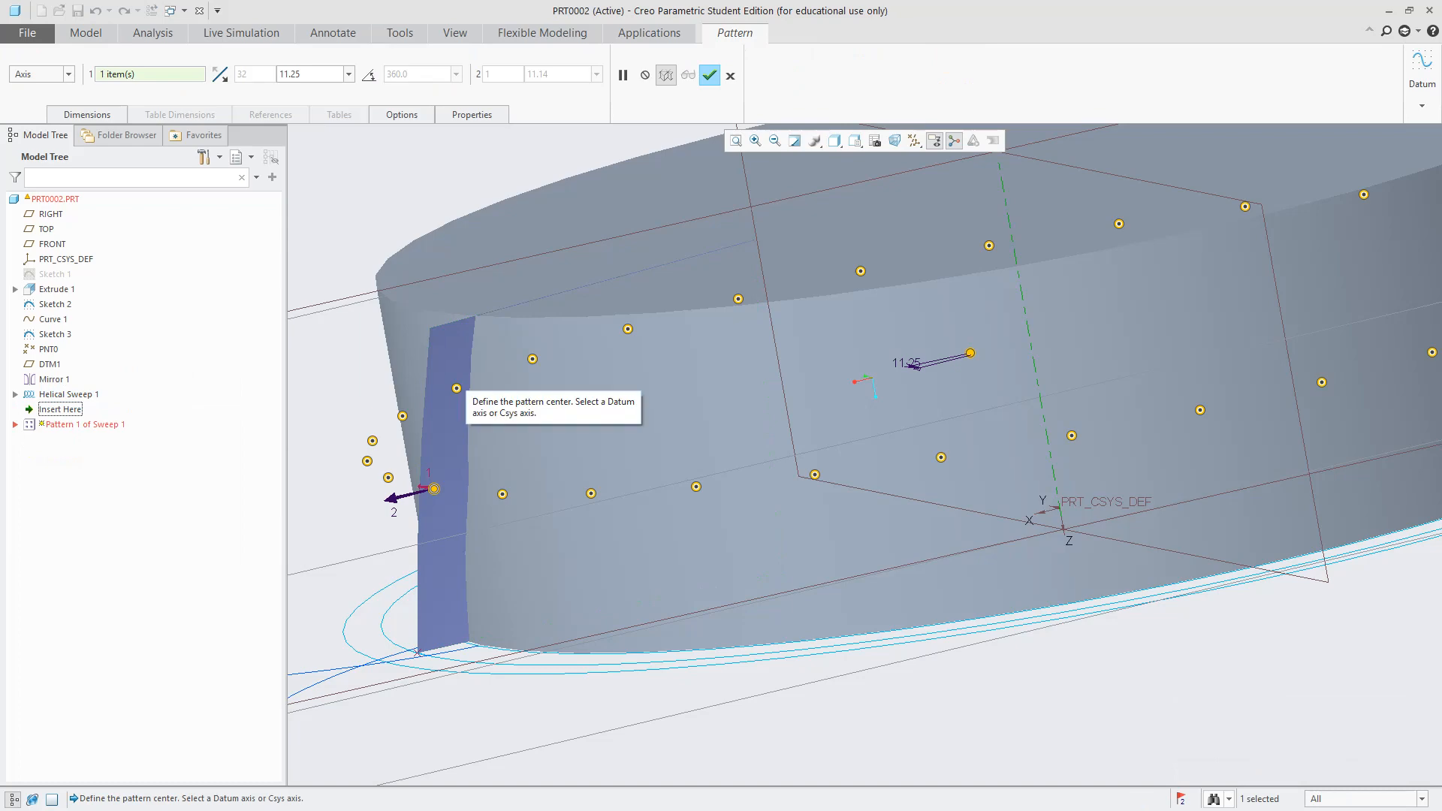
scroll(521, 496, down, 1)
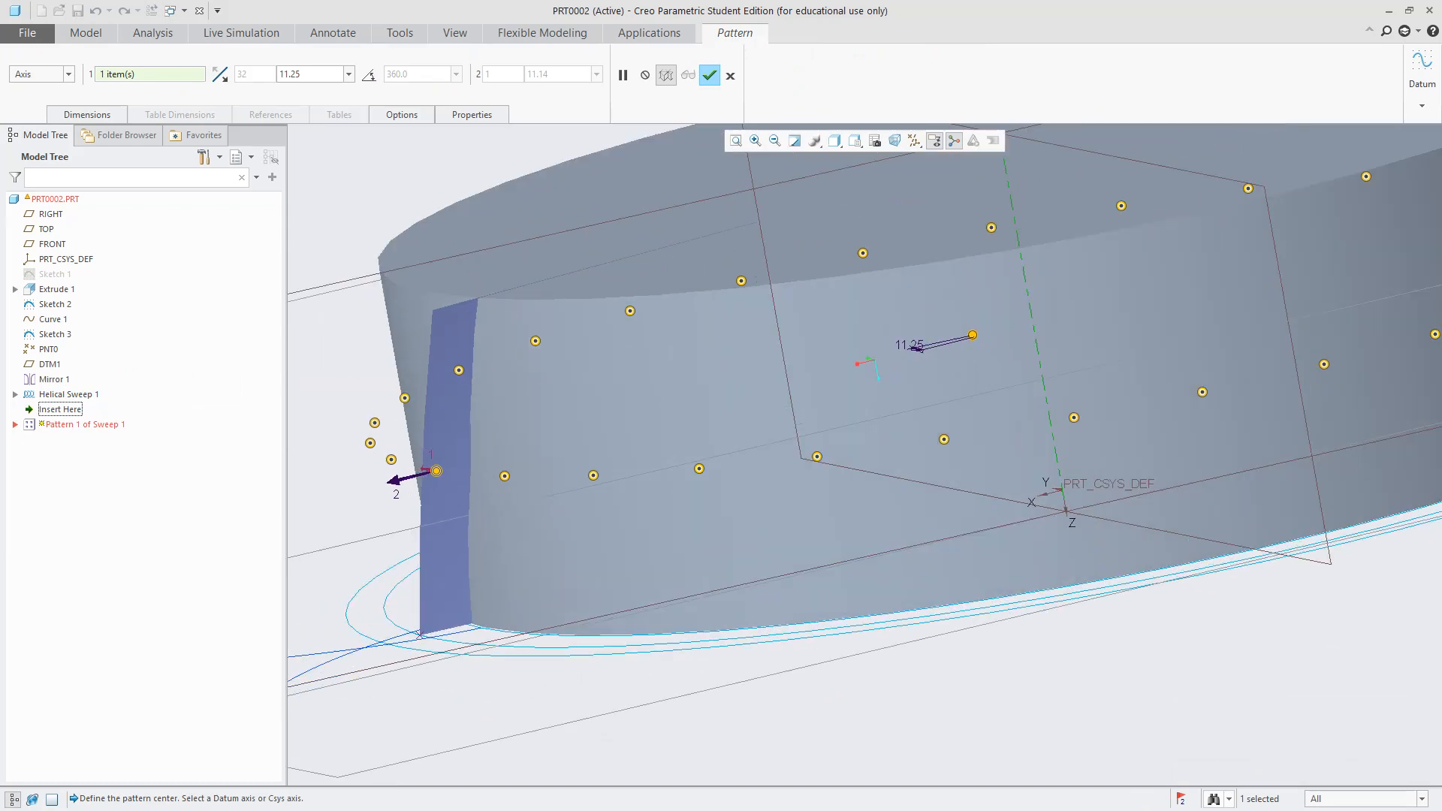
scroll(522, 496, up, 3)
scroll(521, 496, down, 1)
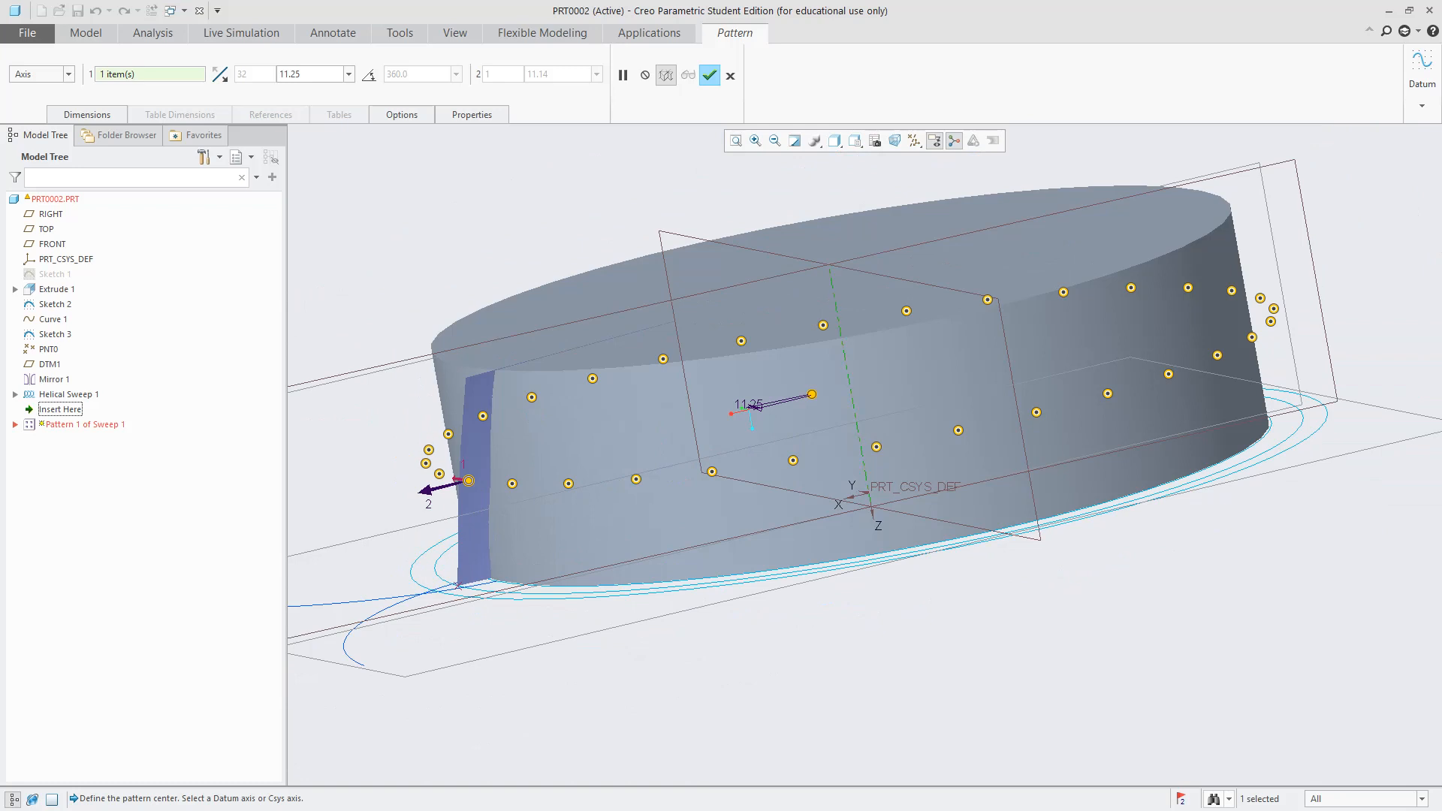
click(730, 75)
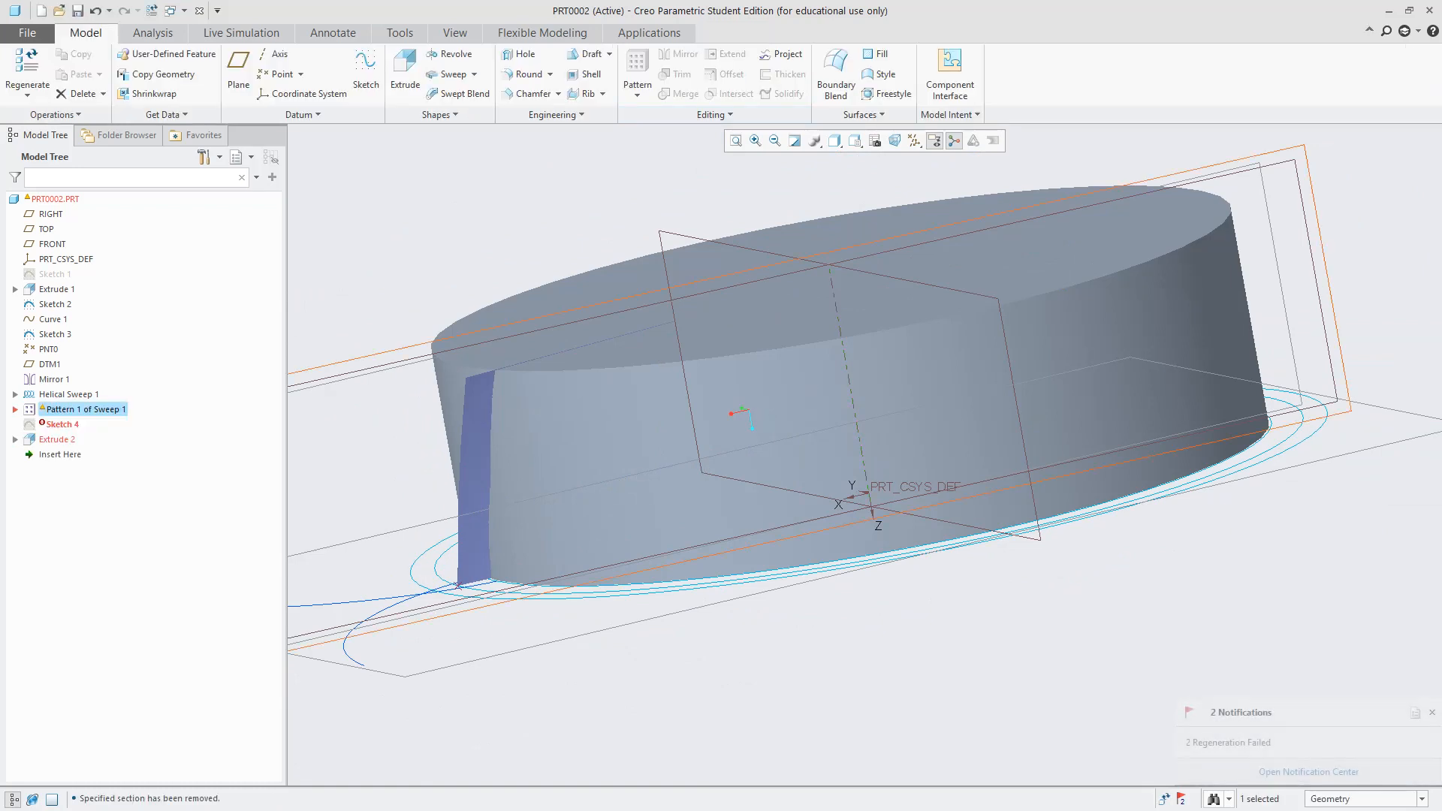
click(58, 440)
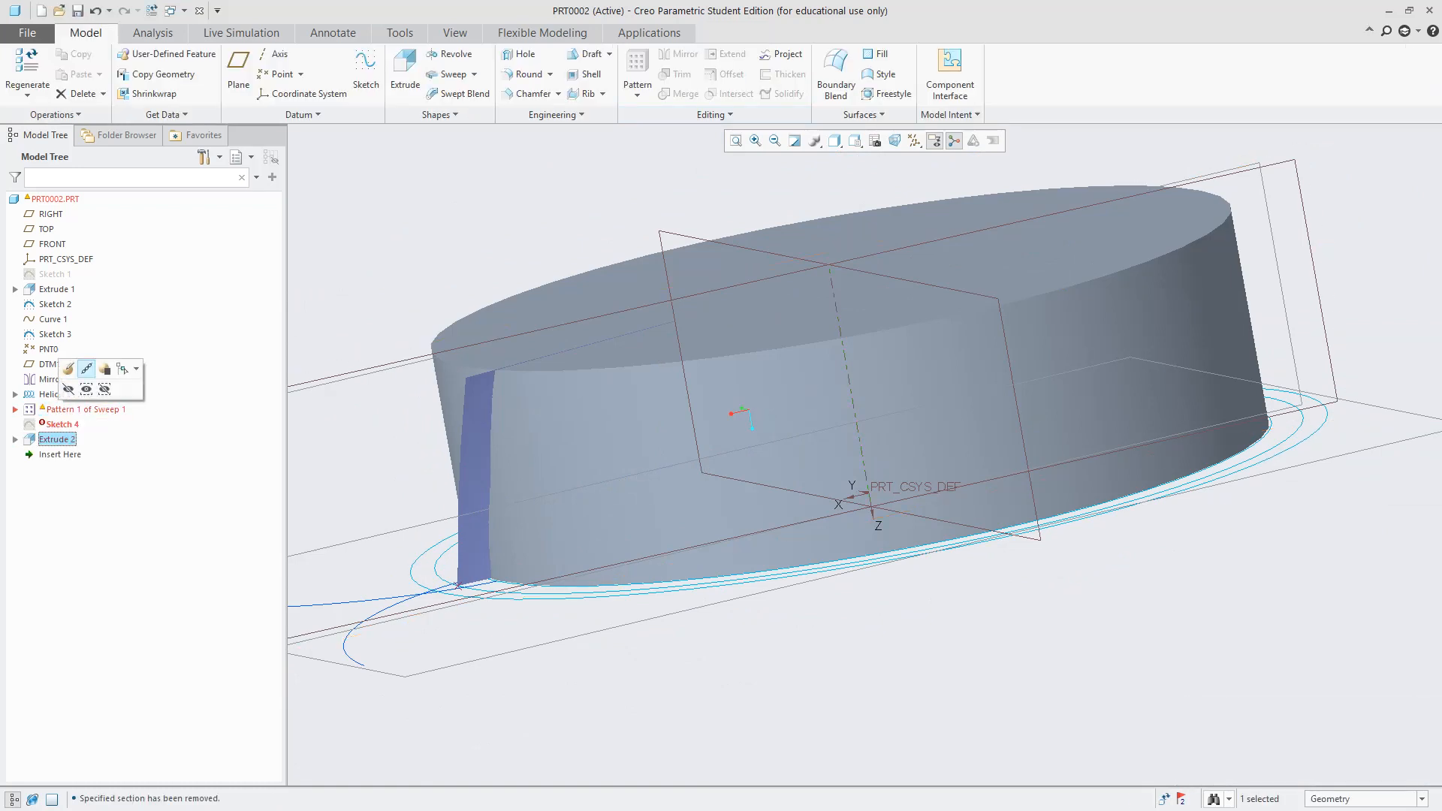
click(86, 369)
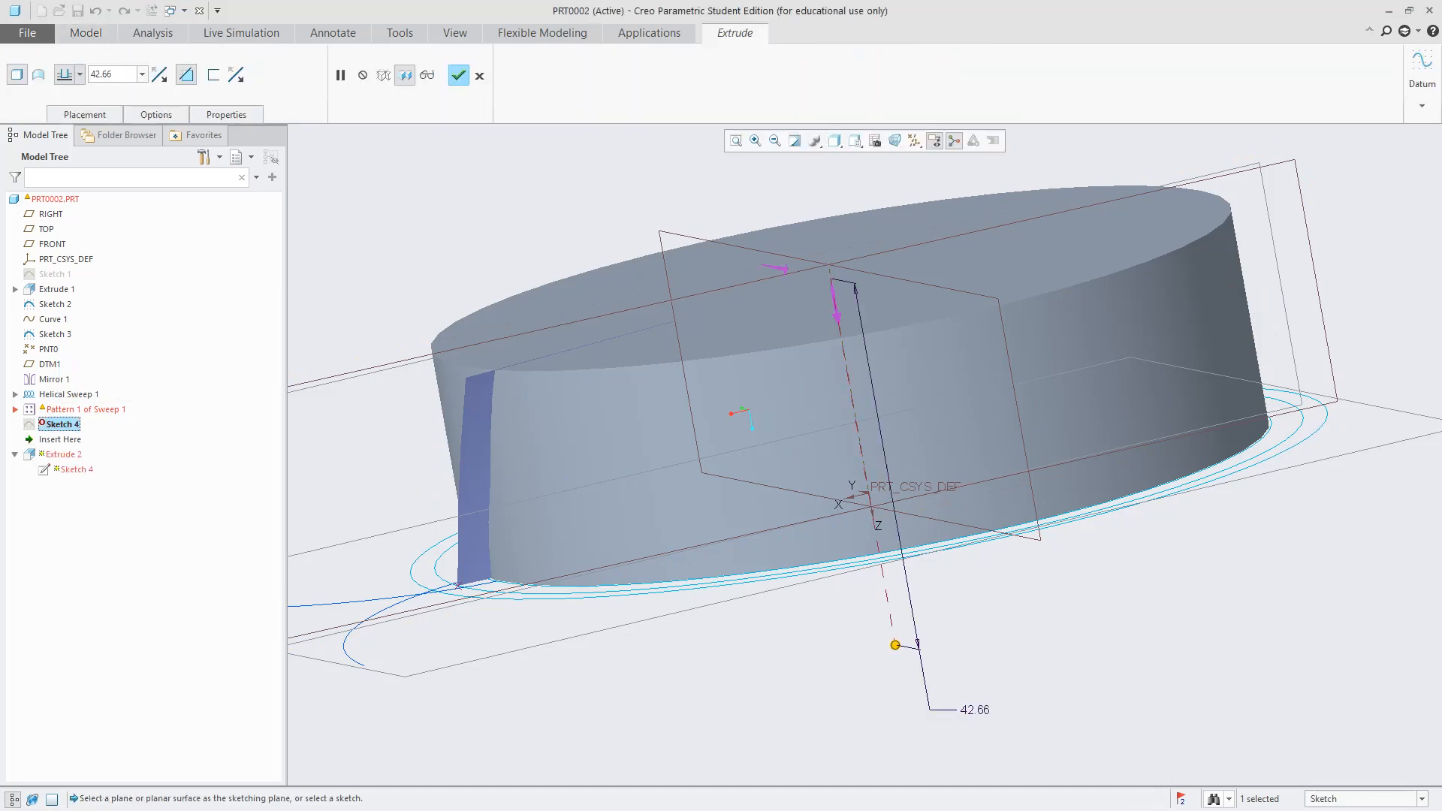
click(85, 115)
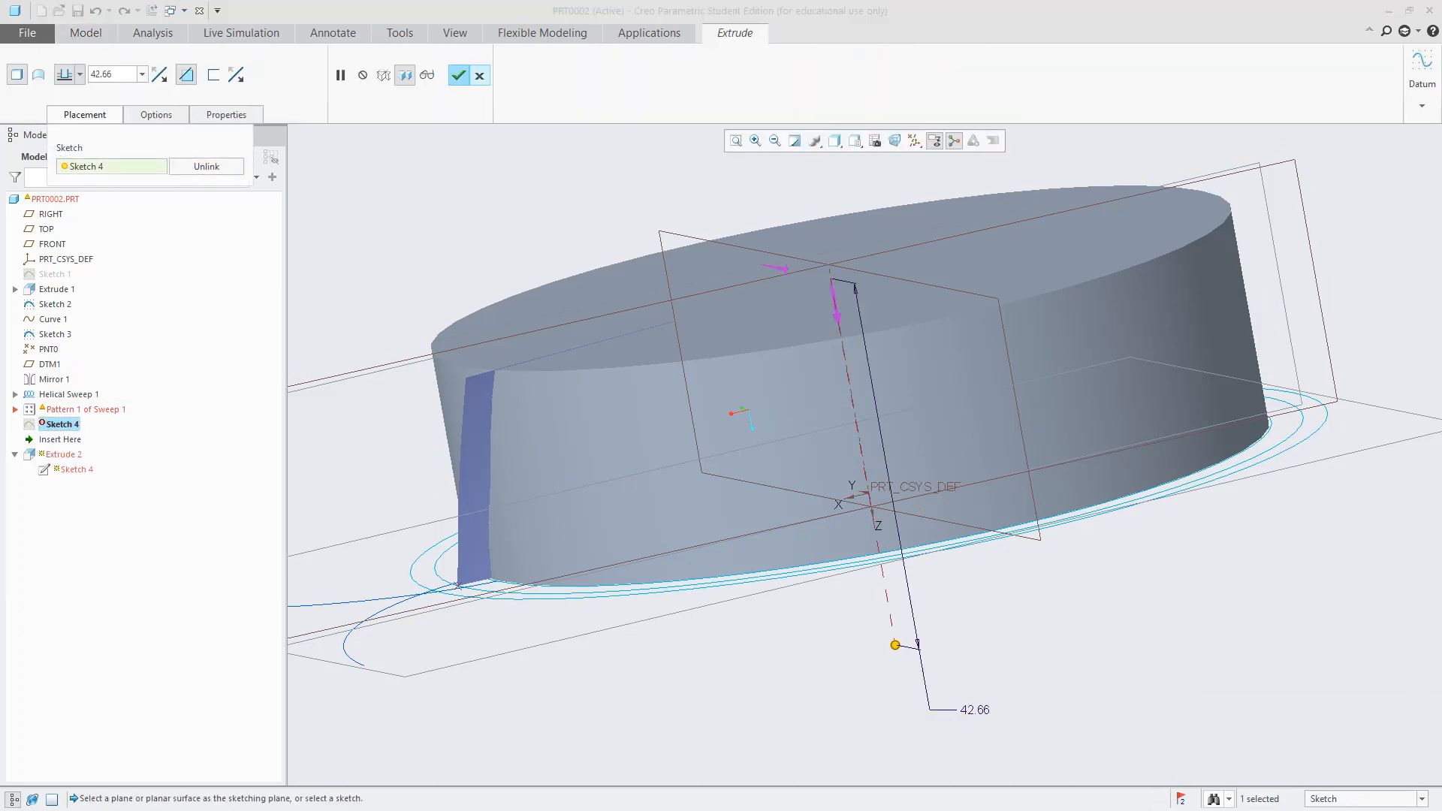
click(479, 75)
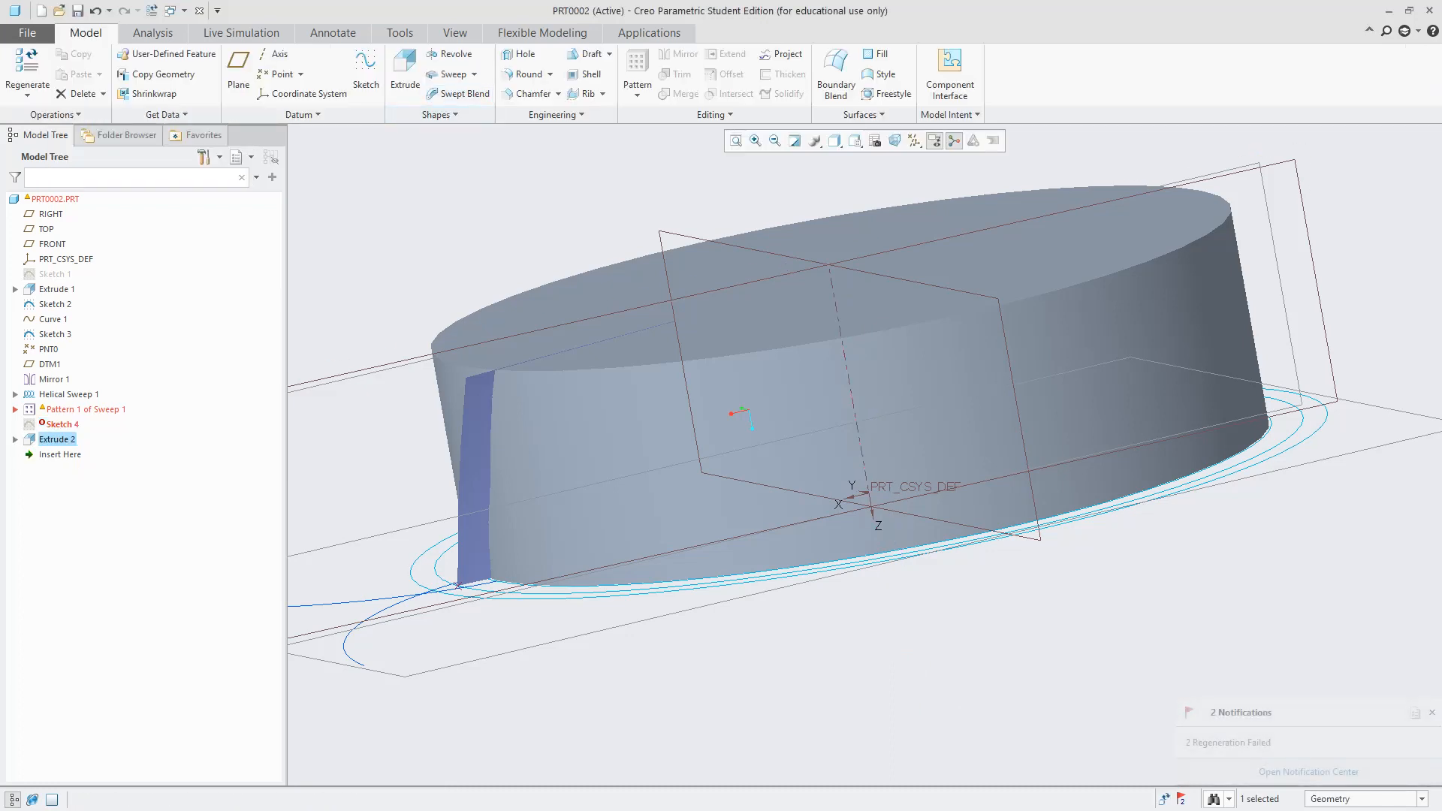
Redefine the first sweep of the tooth pattern, picking the shortened helical surface's outer edge as its replacement trajectory
click(63, 425)
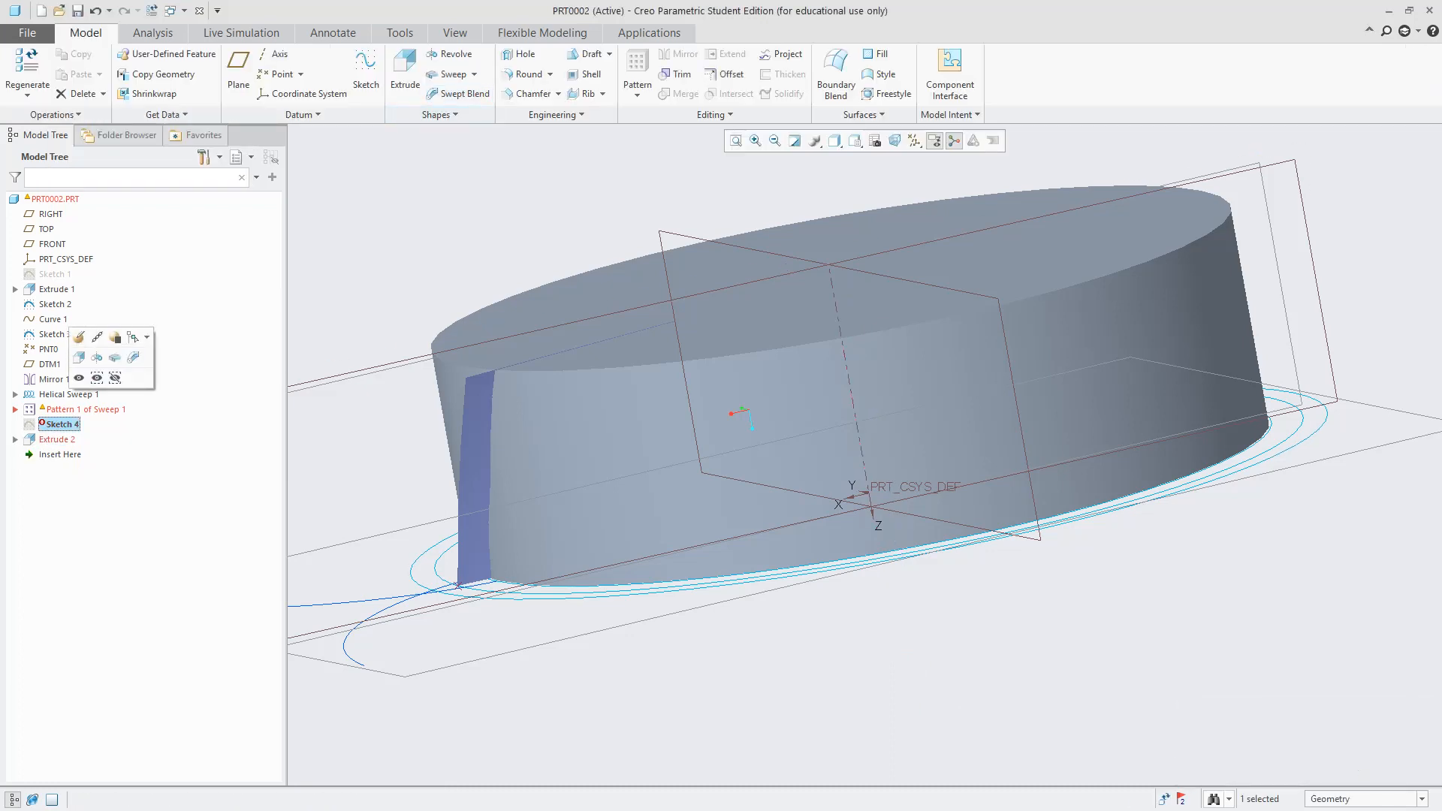
click(35, 409)
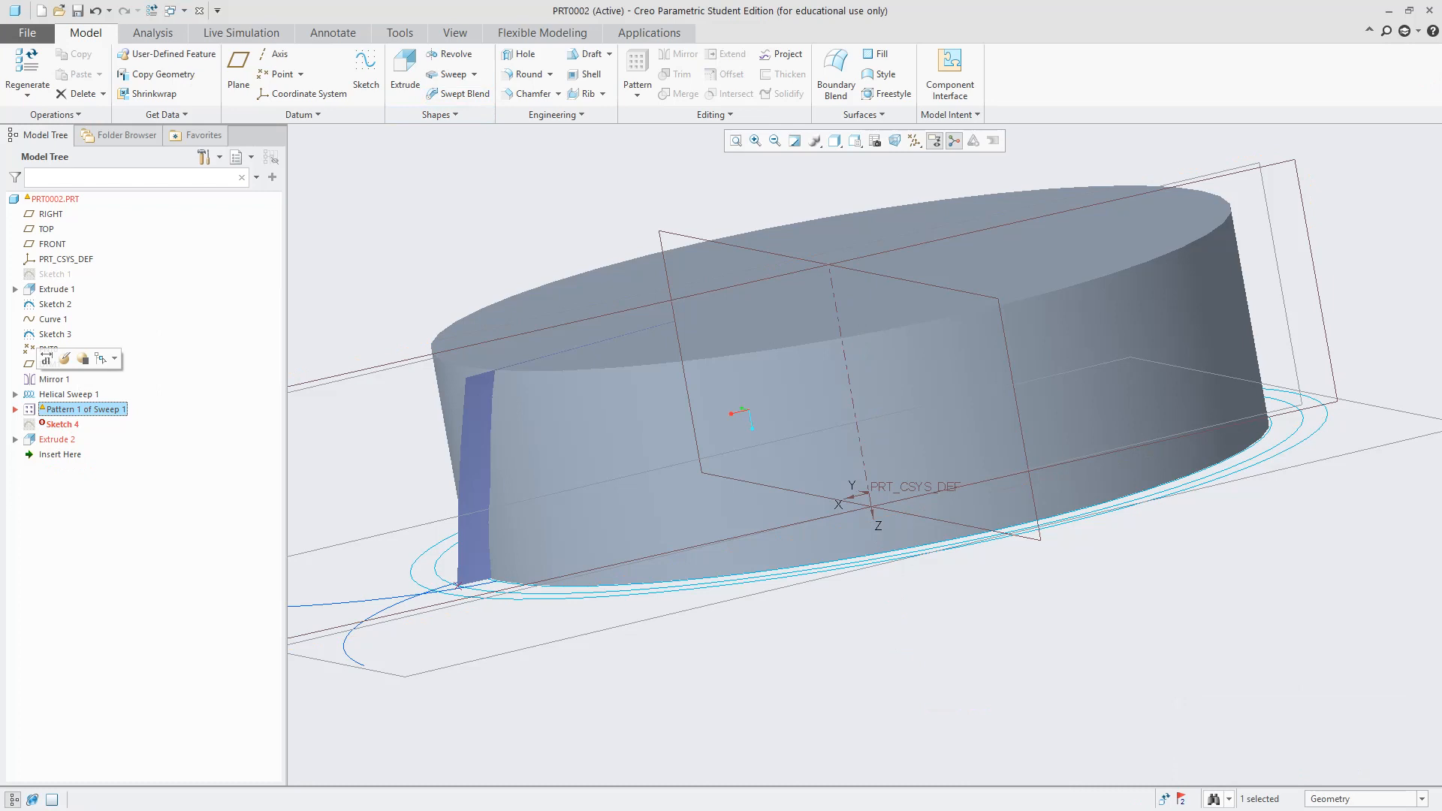
click(47, 411)
click(15, 409)
click(63, 424)
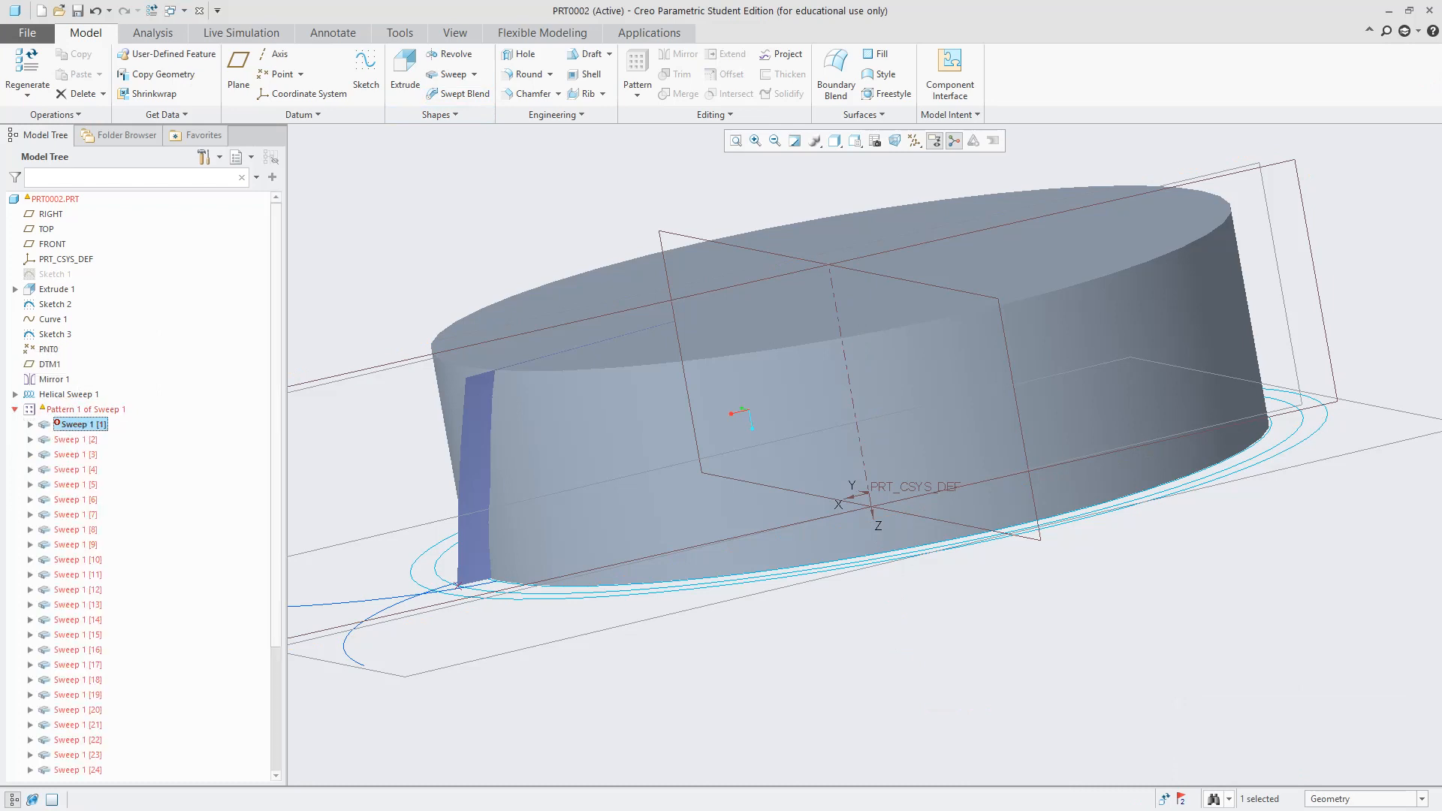
click(81, 376)
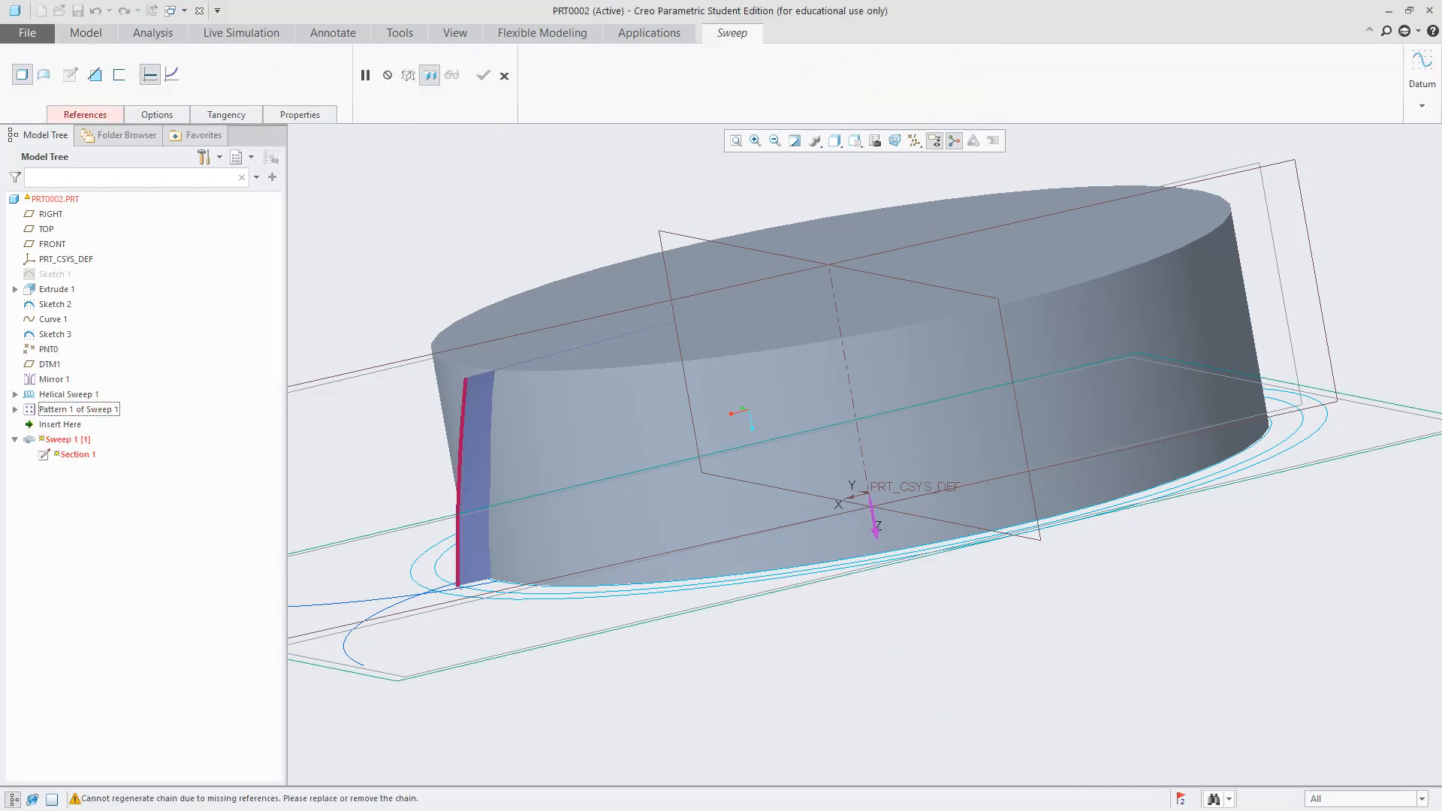
click(460, 481)
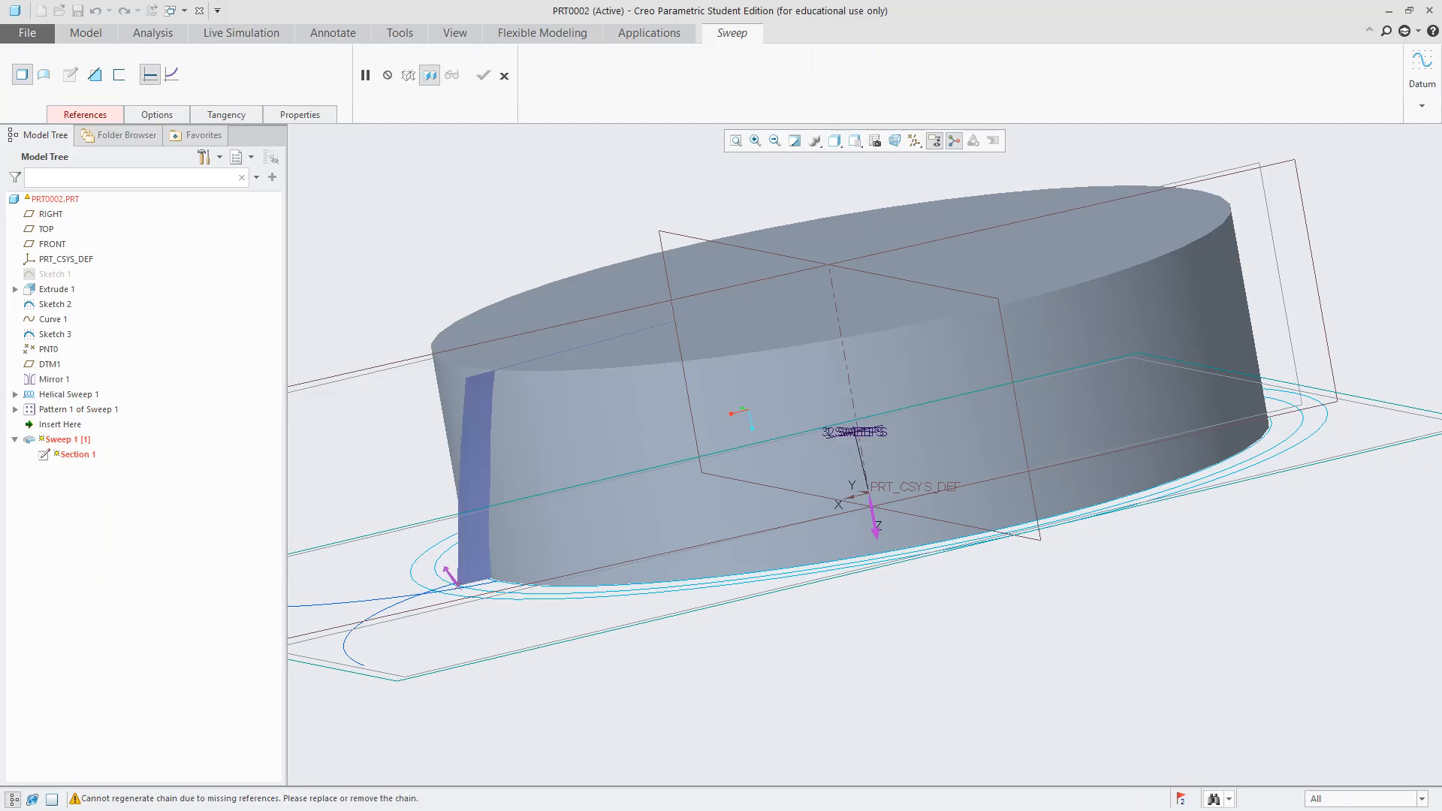
middle_drag(519, 387, 665, 507)
scroll(606, 518, up, 4)
scroll(605, 518, down, 5)
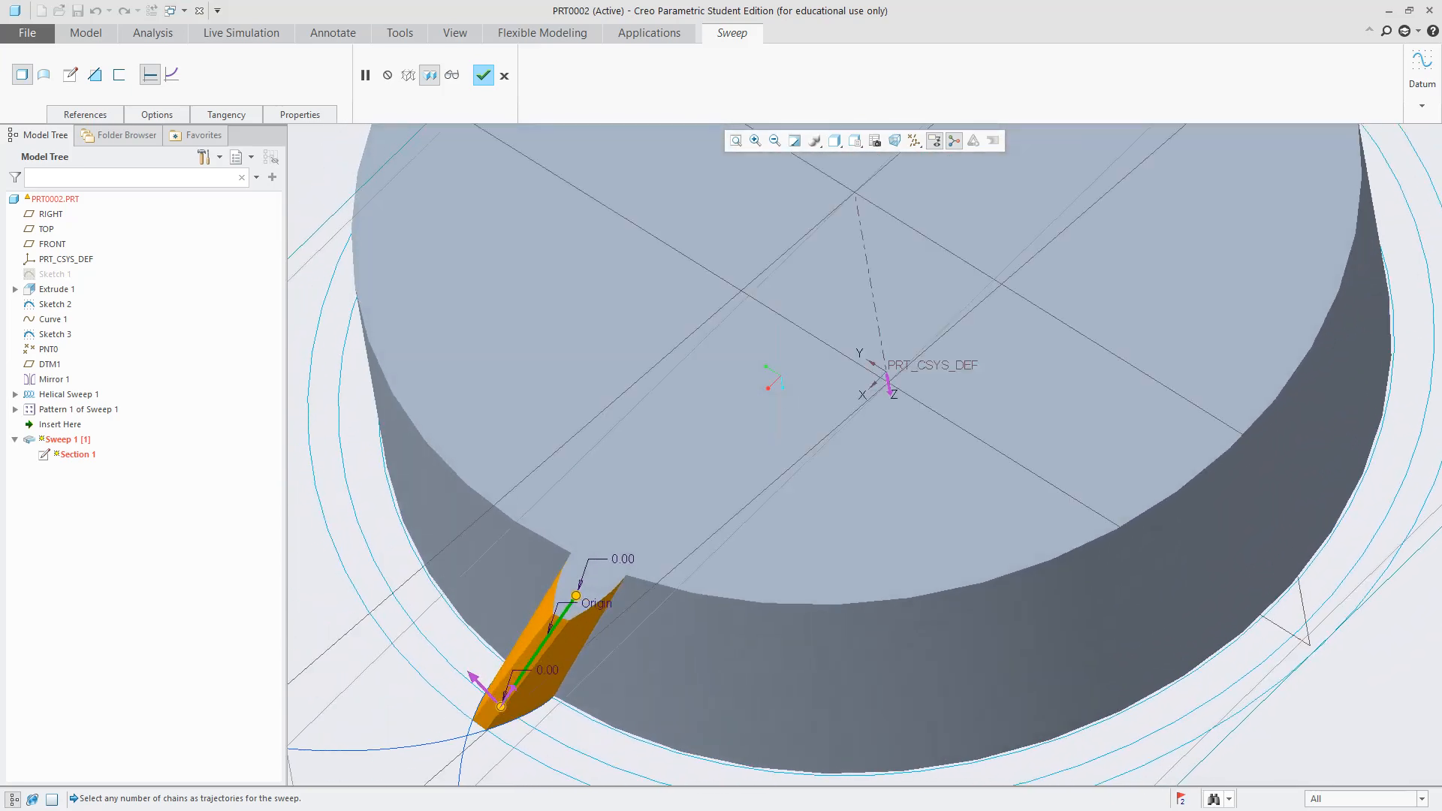
click(483, 75)
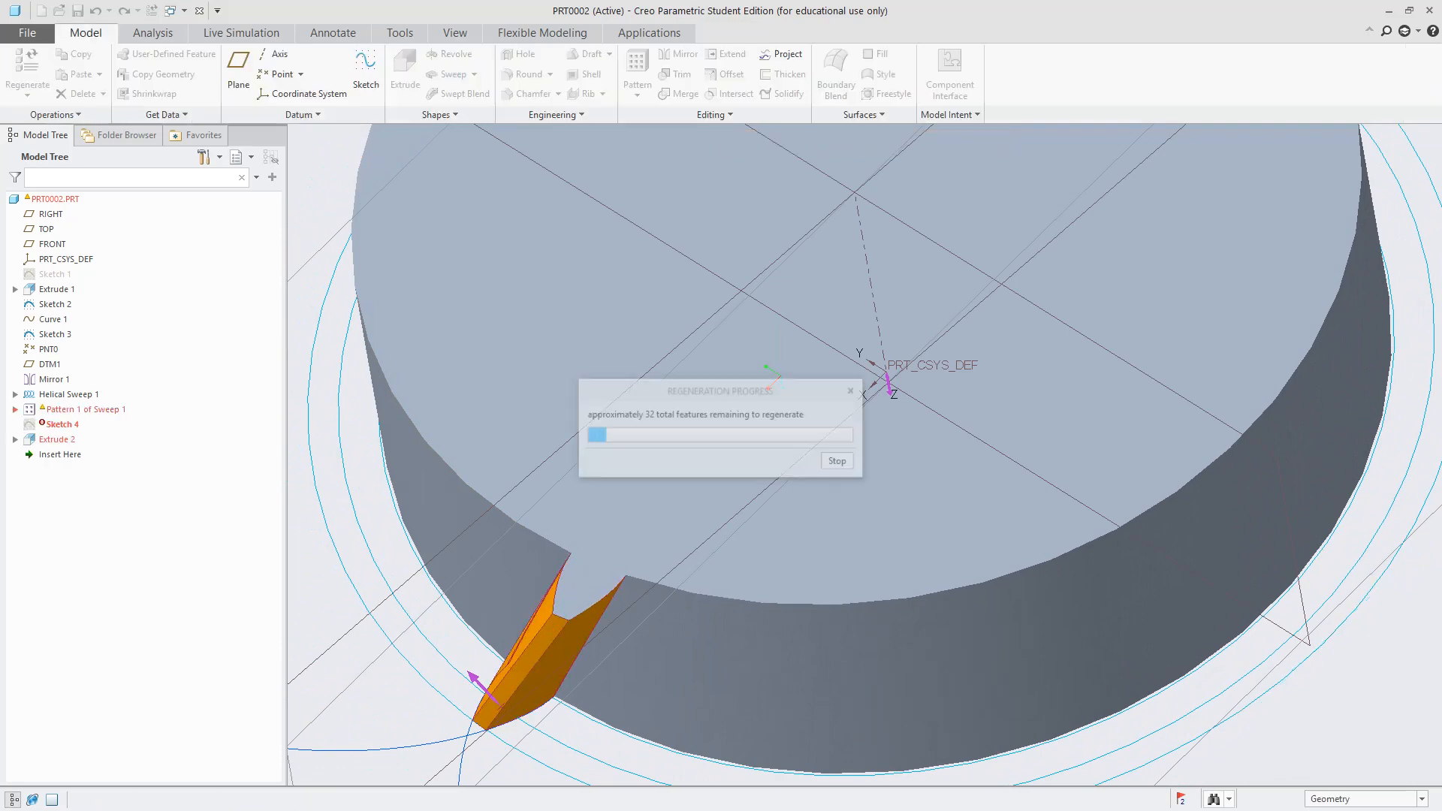
scroll(825, 464, up, 4)
scroll(823, 458, down, 2)
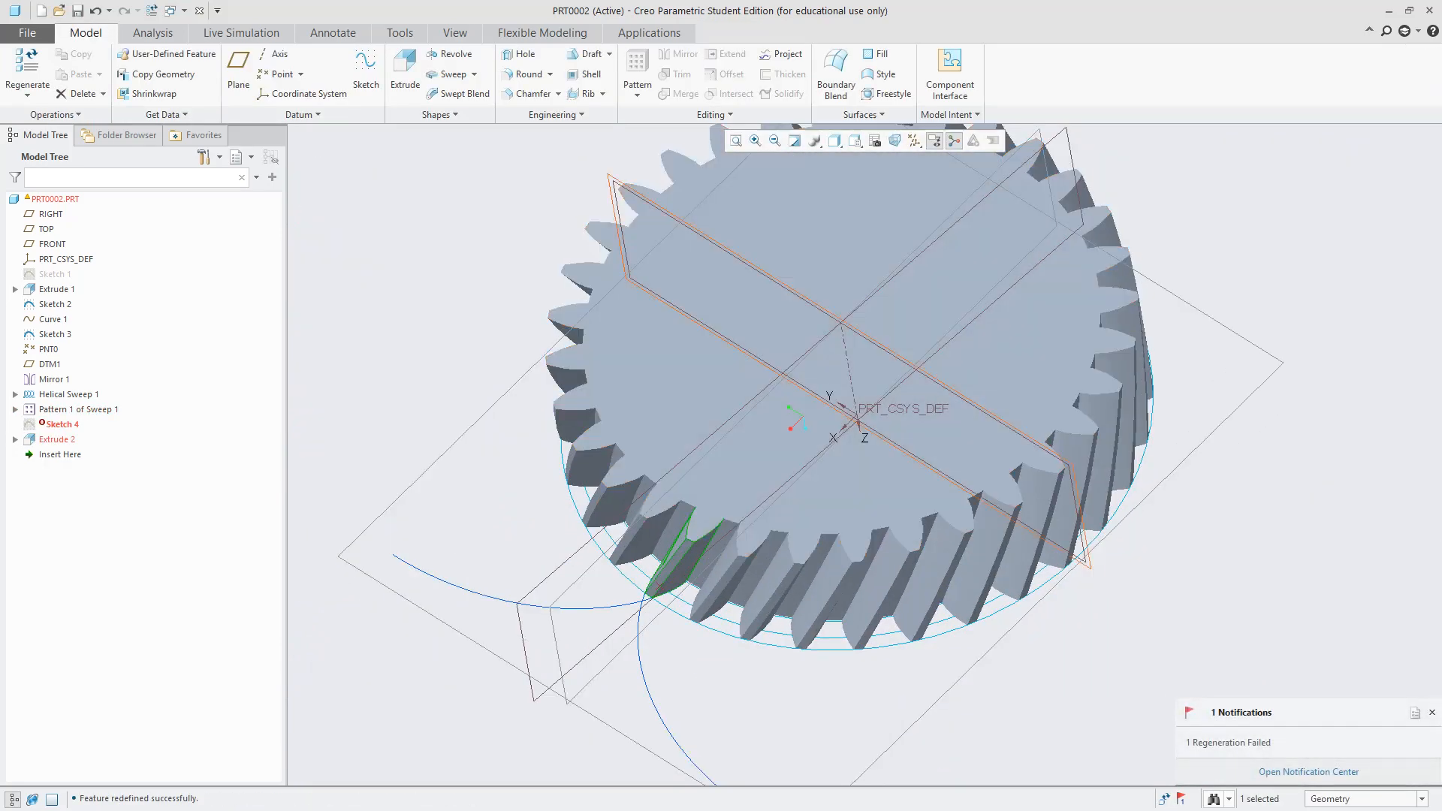
scroll(959, 532, up, 3)
scroll(951, 507, down, 2)
click(60, 425)
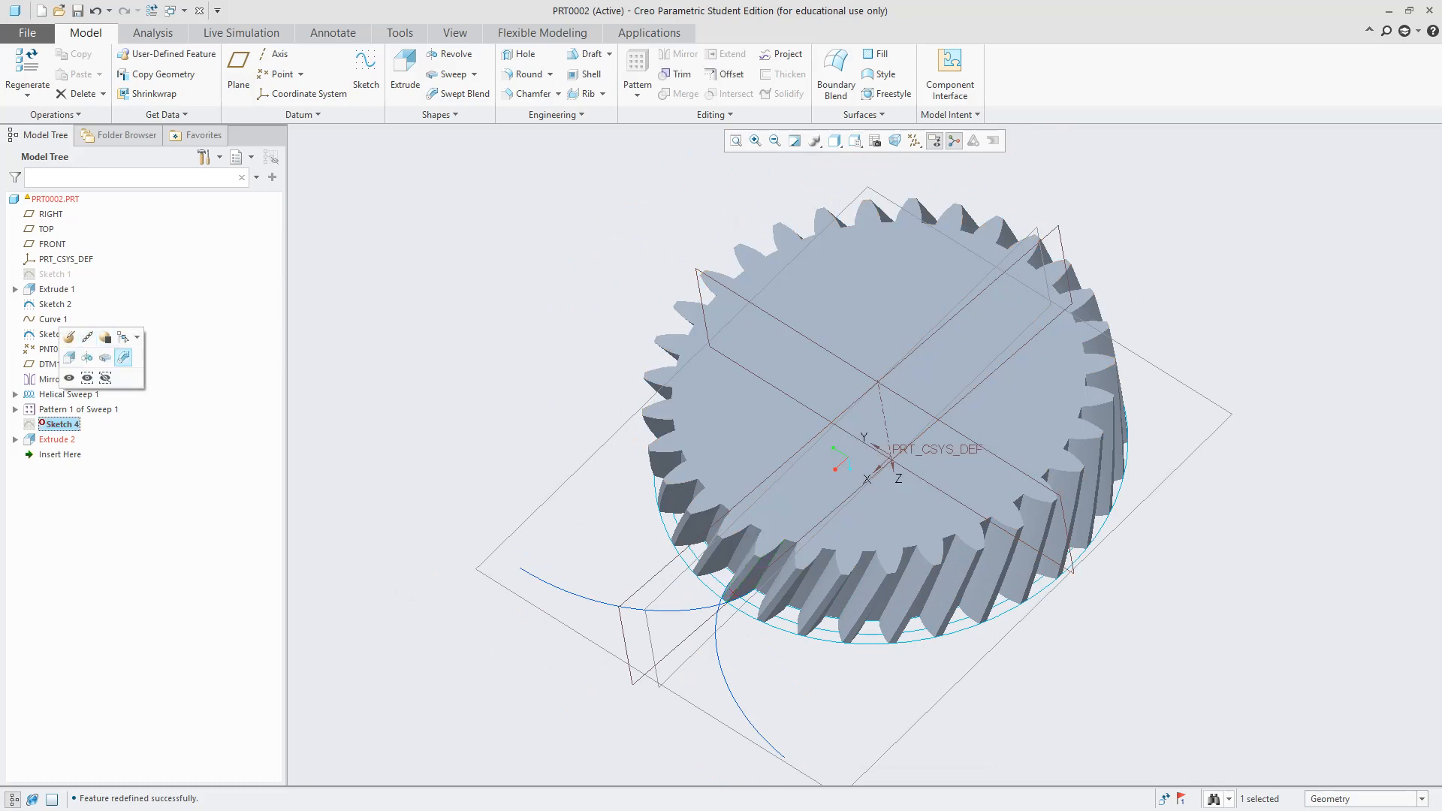
click(69, 338)
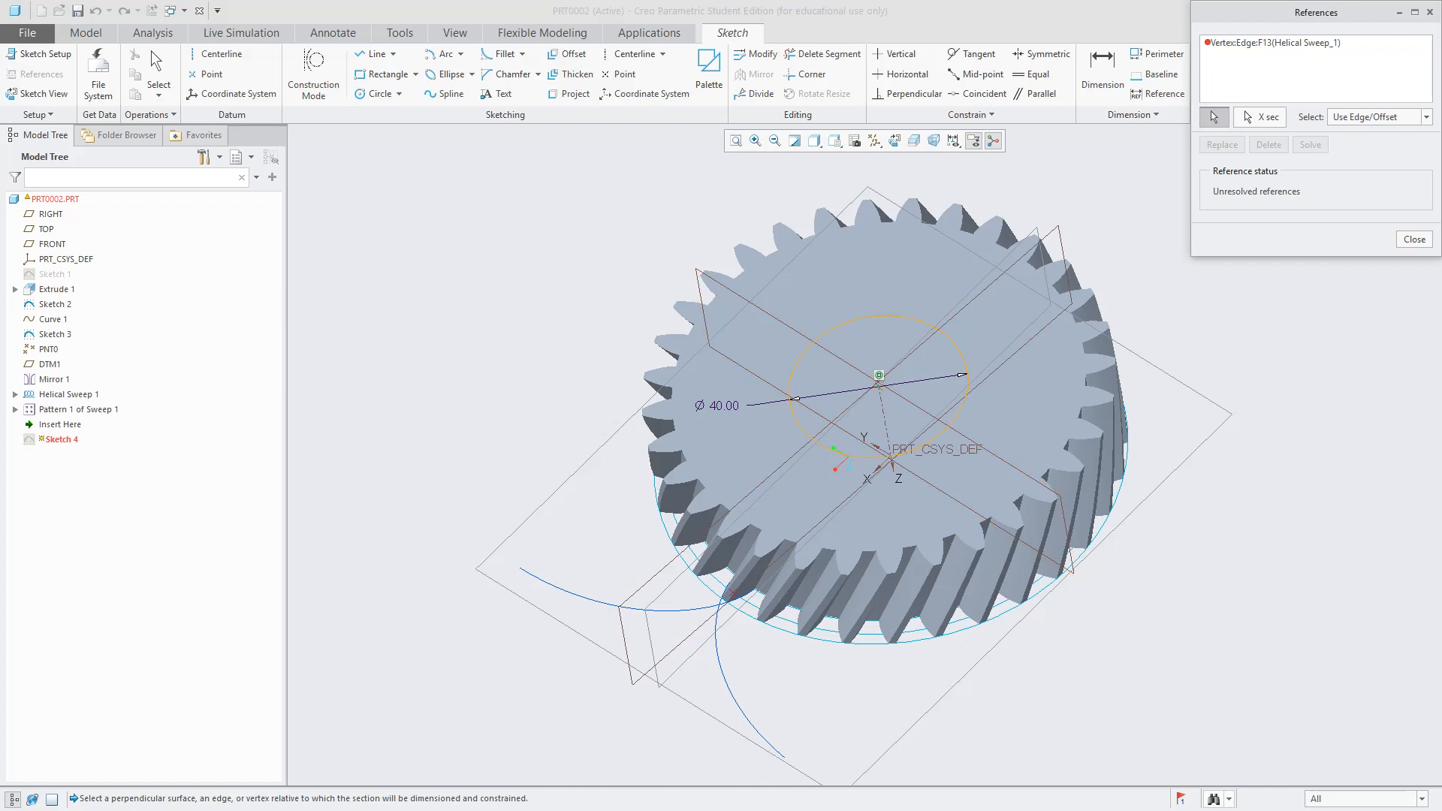
click(1415, 240)
click(725, 445)
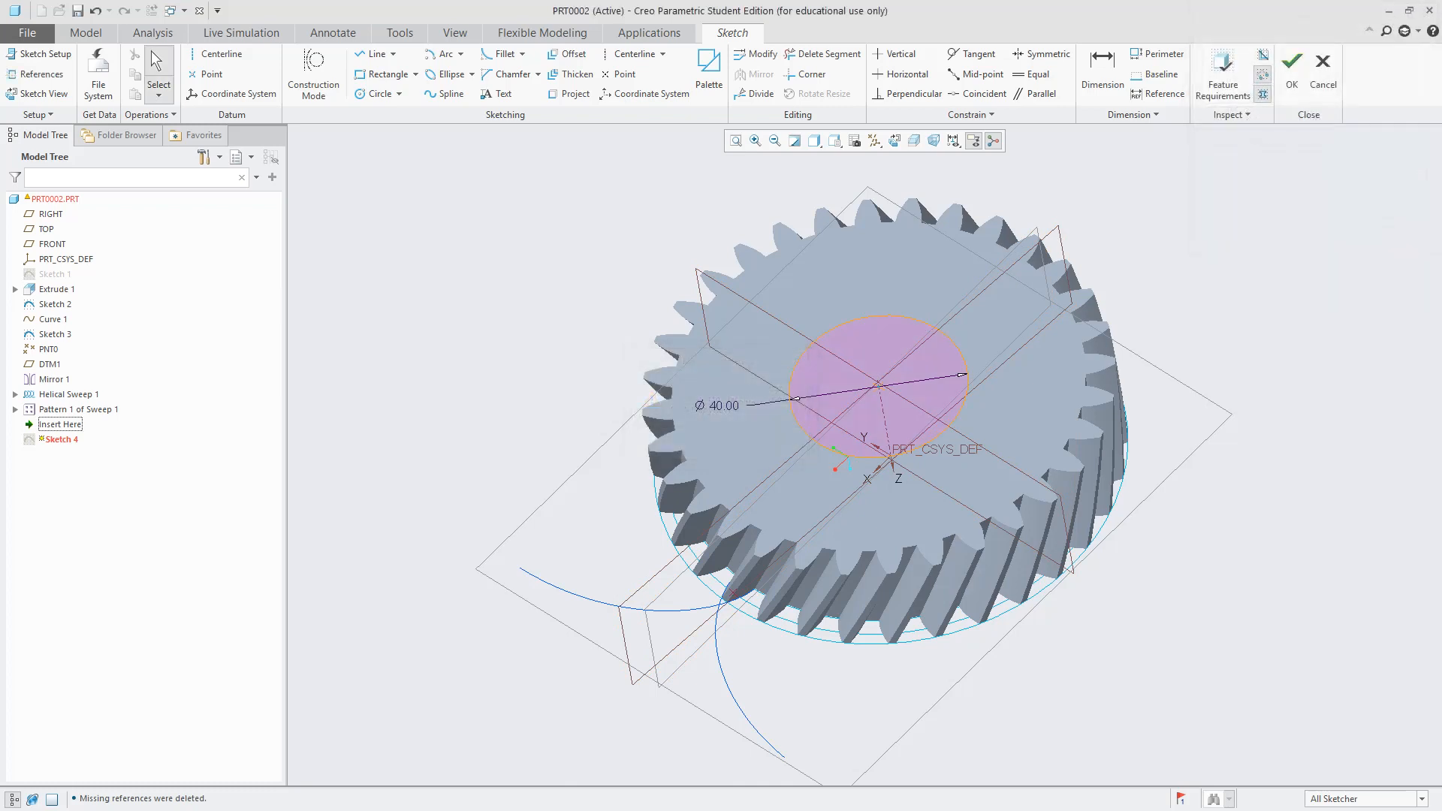
click(1323, 71)
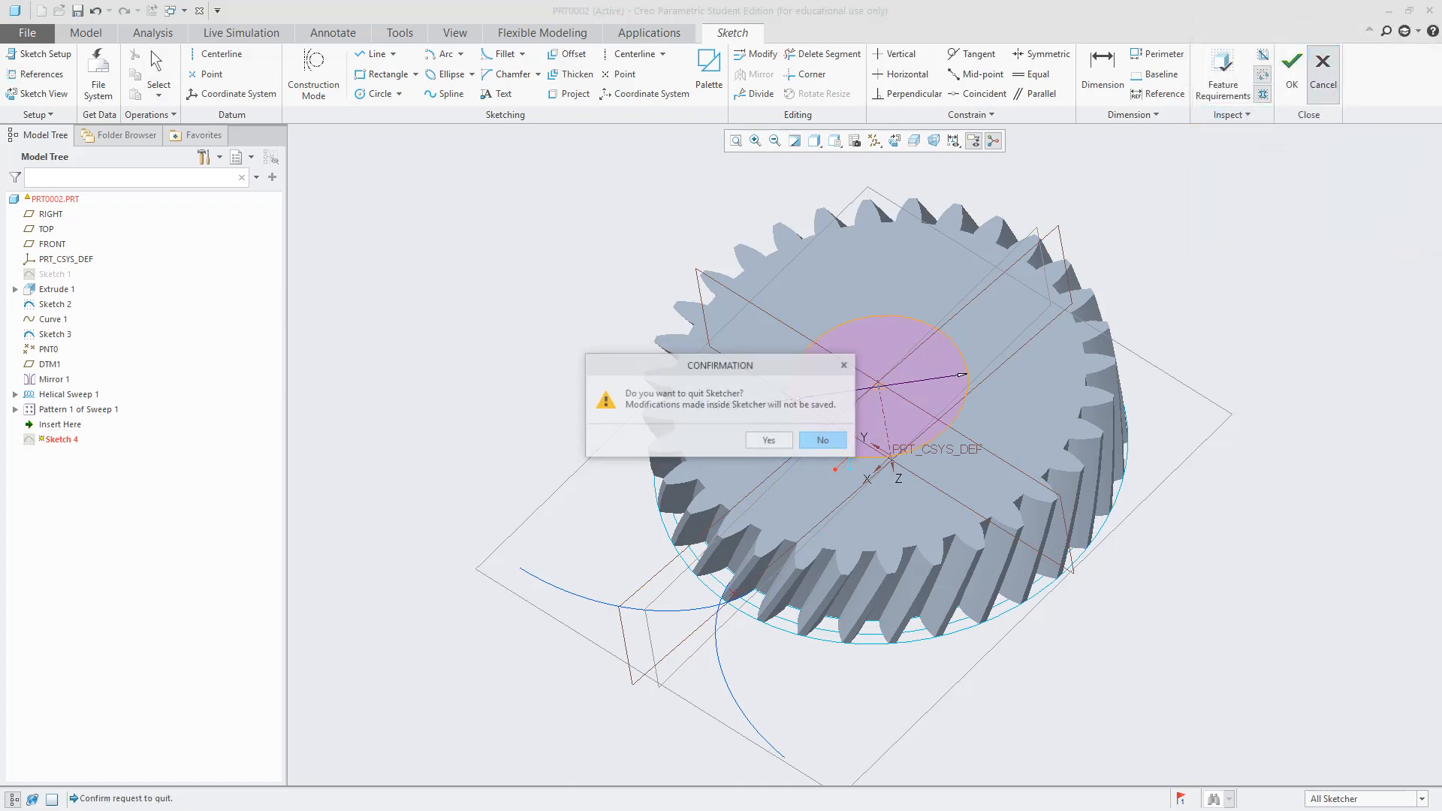
click(770, 440)
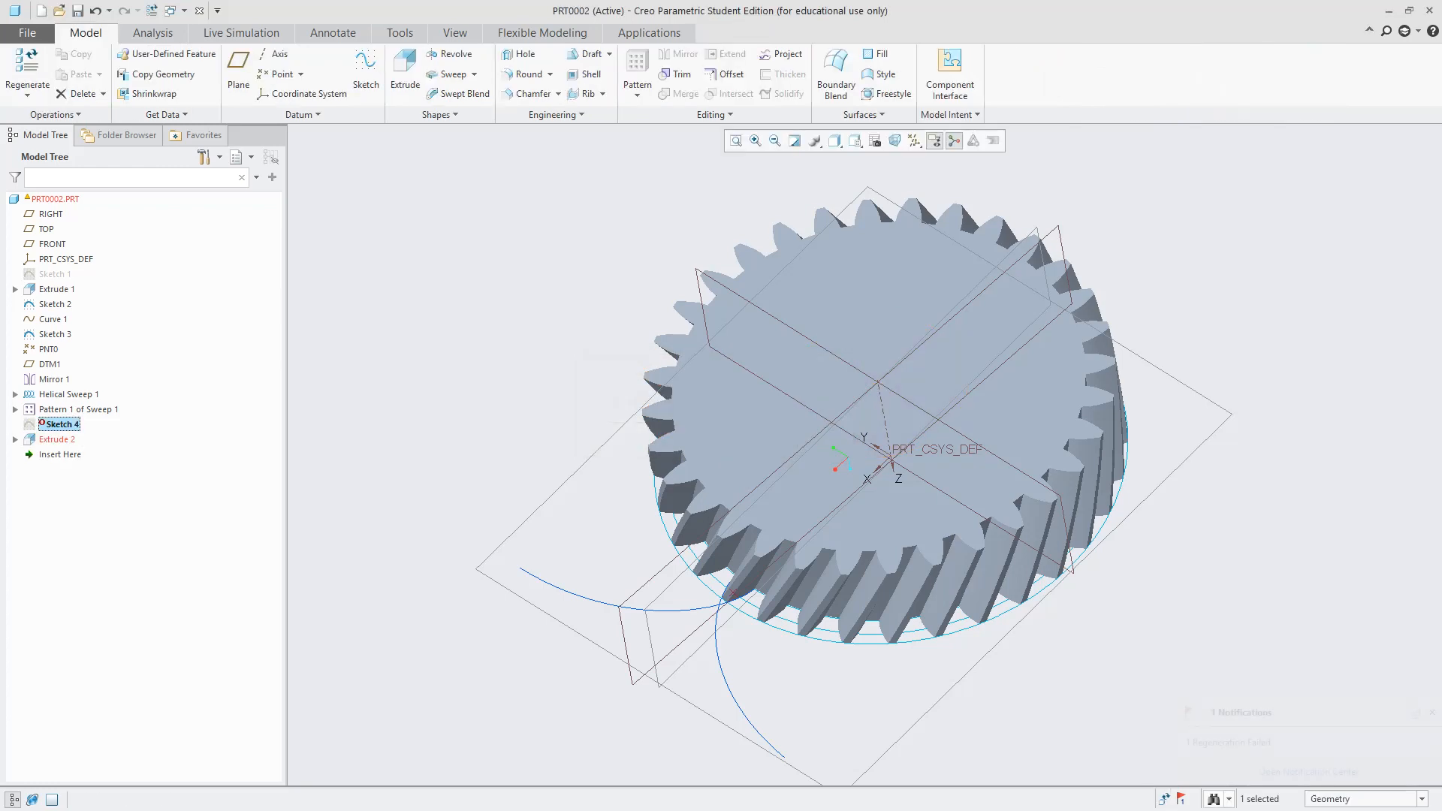
Suppress the failed bore sketch Sketch 4 together with its dependent cut Extrude 2
right_click(63, 424)
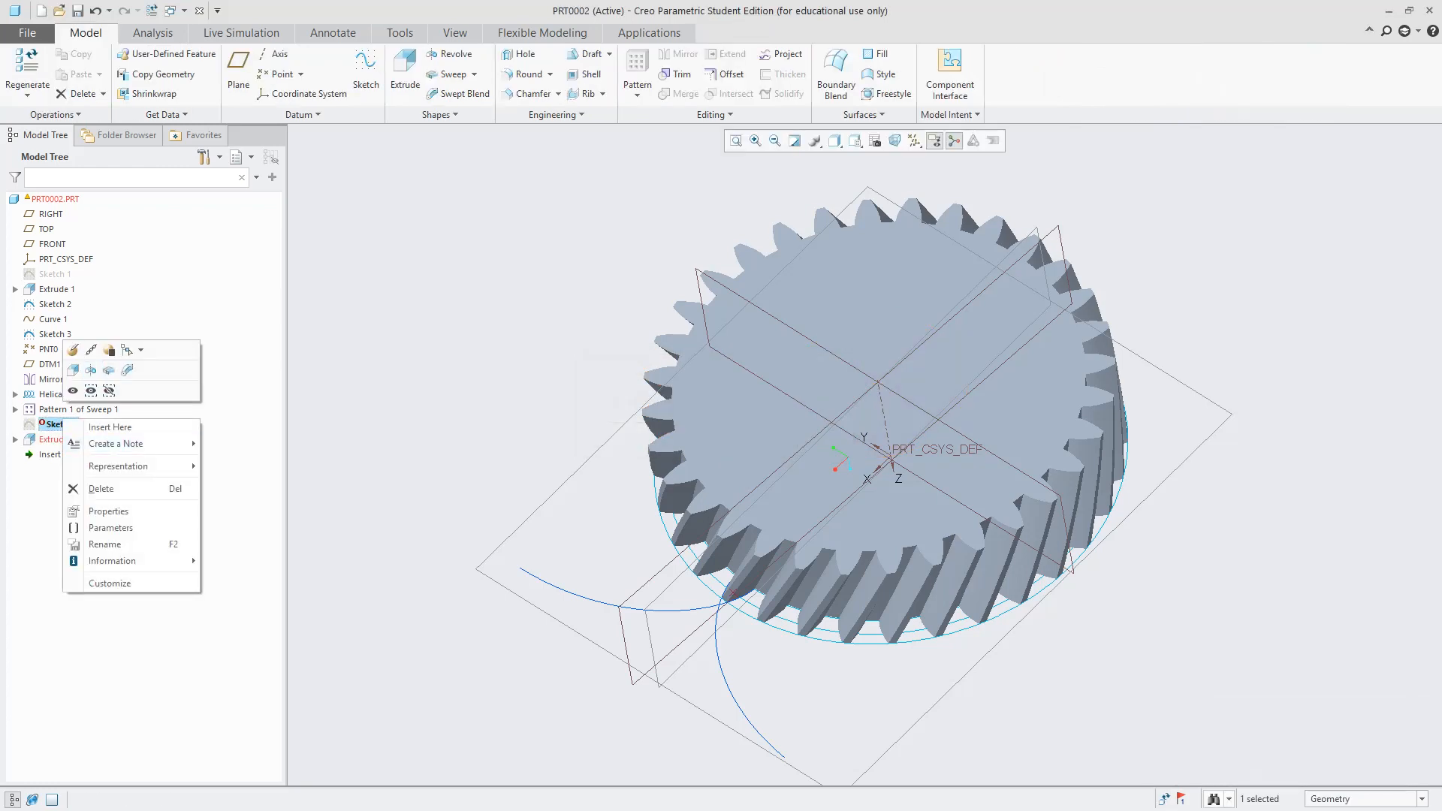
click(127, 369)
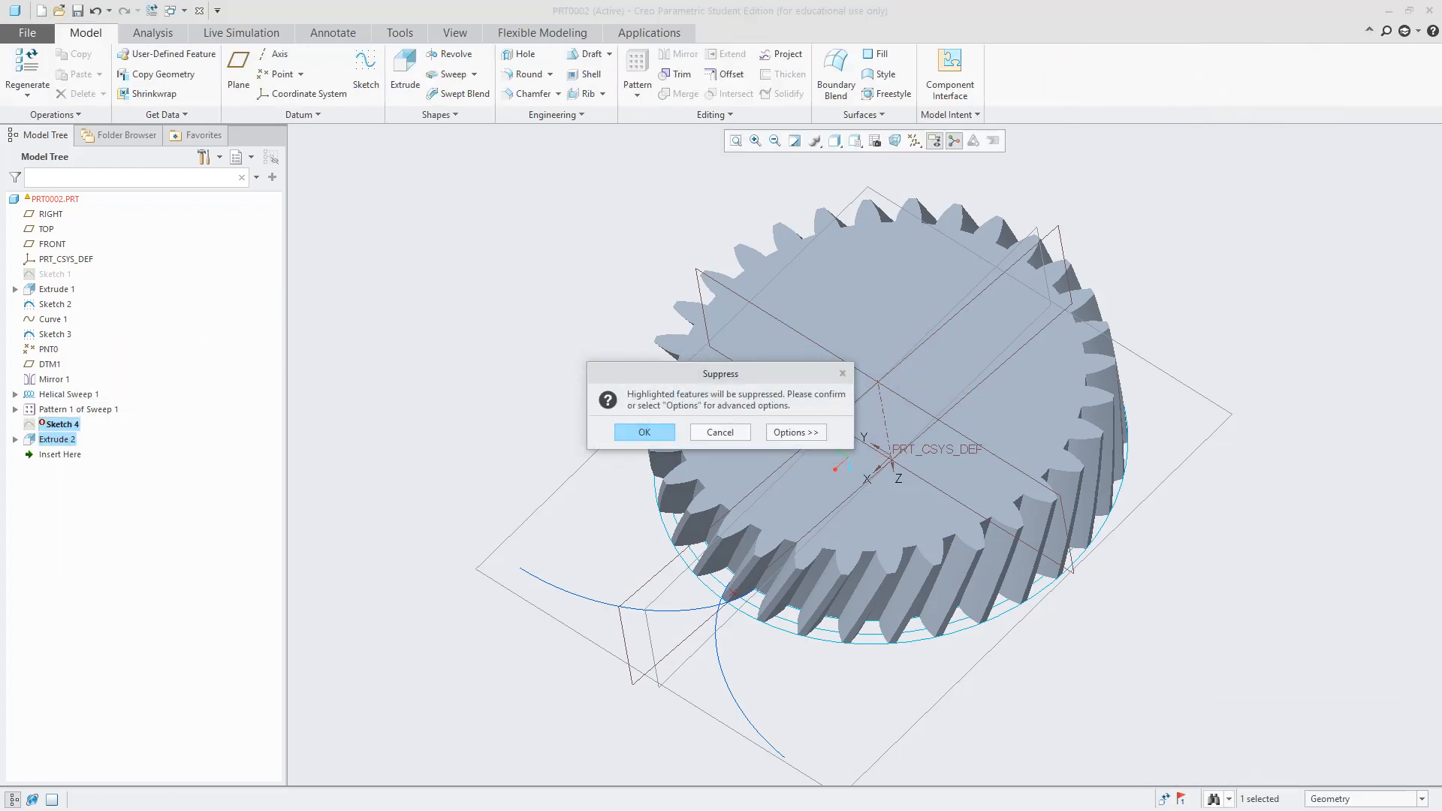
key(Return)
Sketch a 40 diameter circle centred on the gear axis on the gear's flat end face and finish the sketch
scroll(772, 391, up, 2)
scroll(889, 403, down, 2)
click(864, 361)
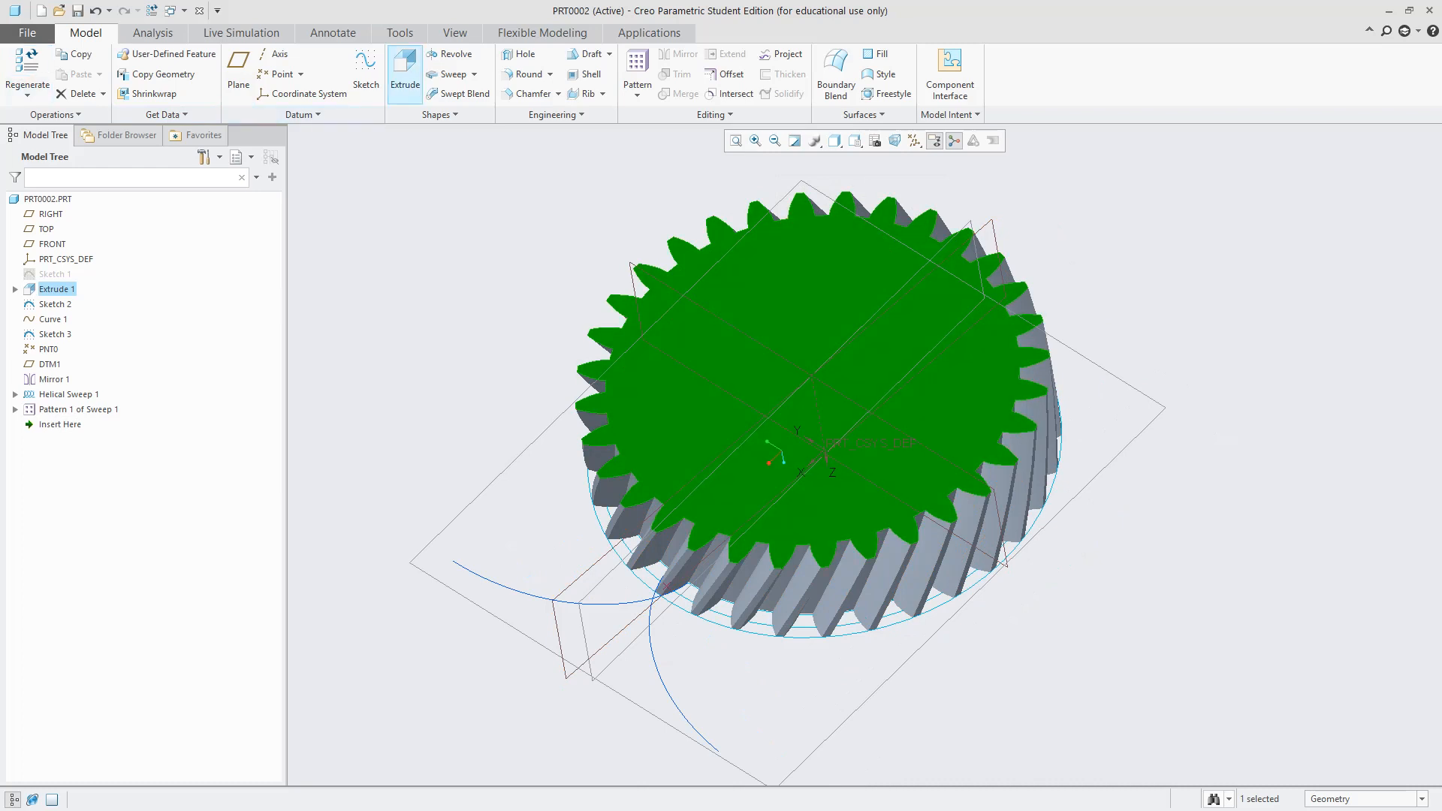
click(366, 71)
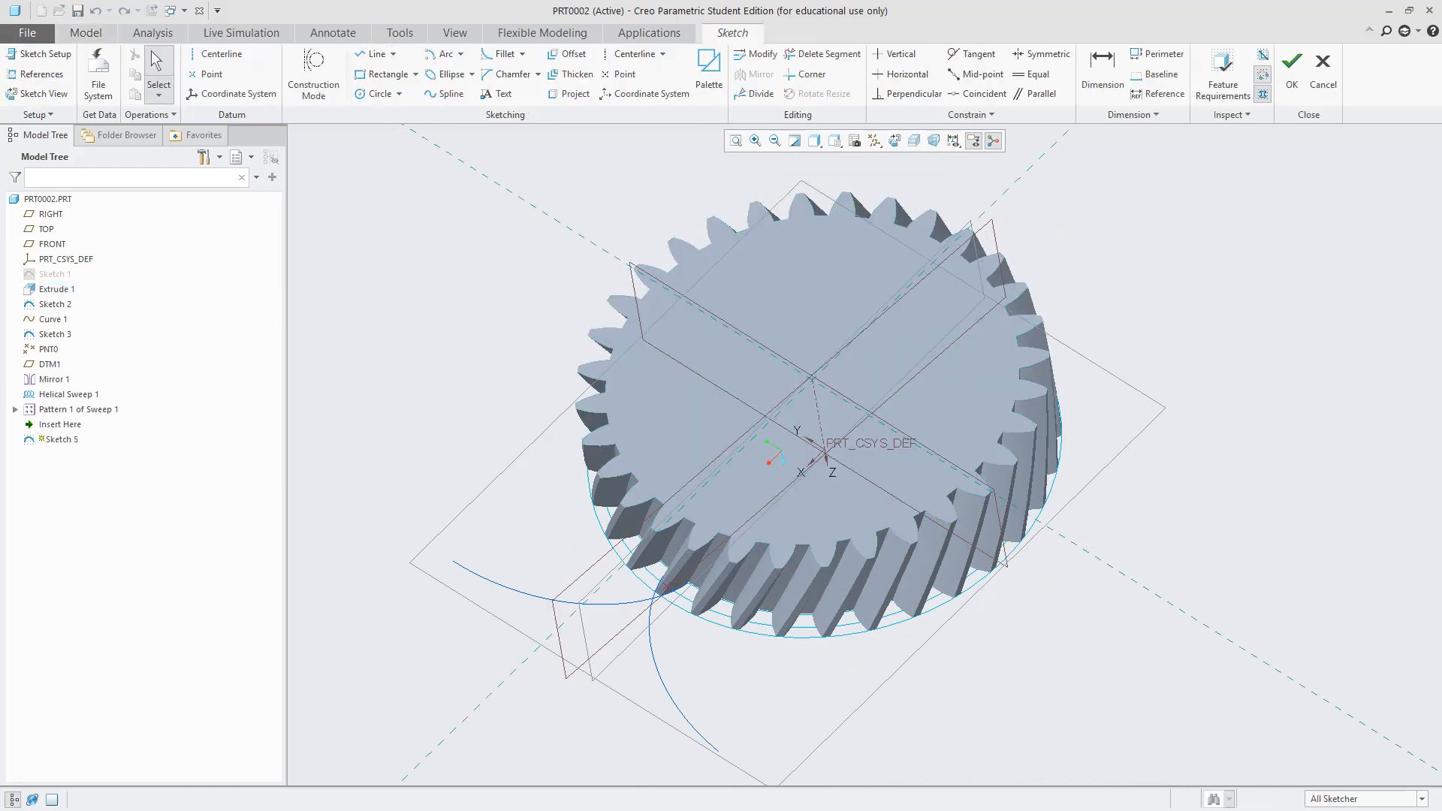
click(377, 93)
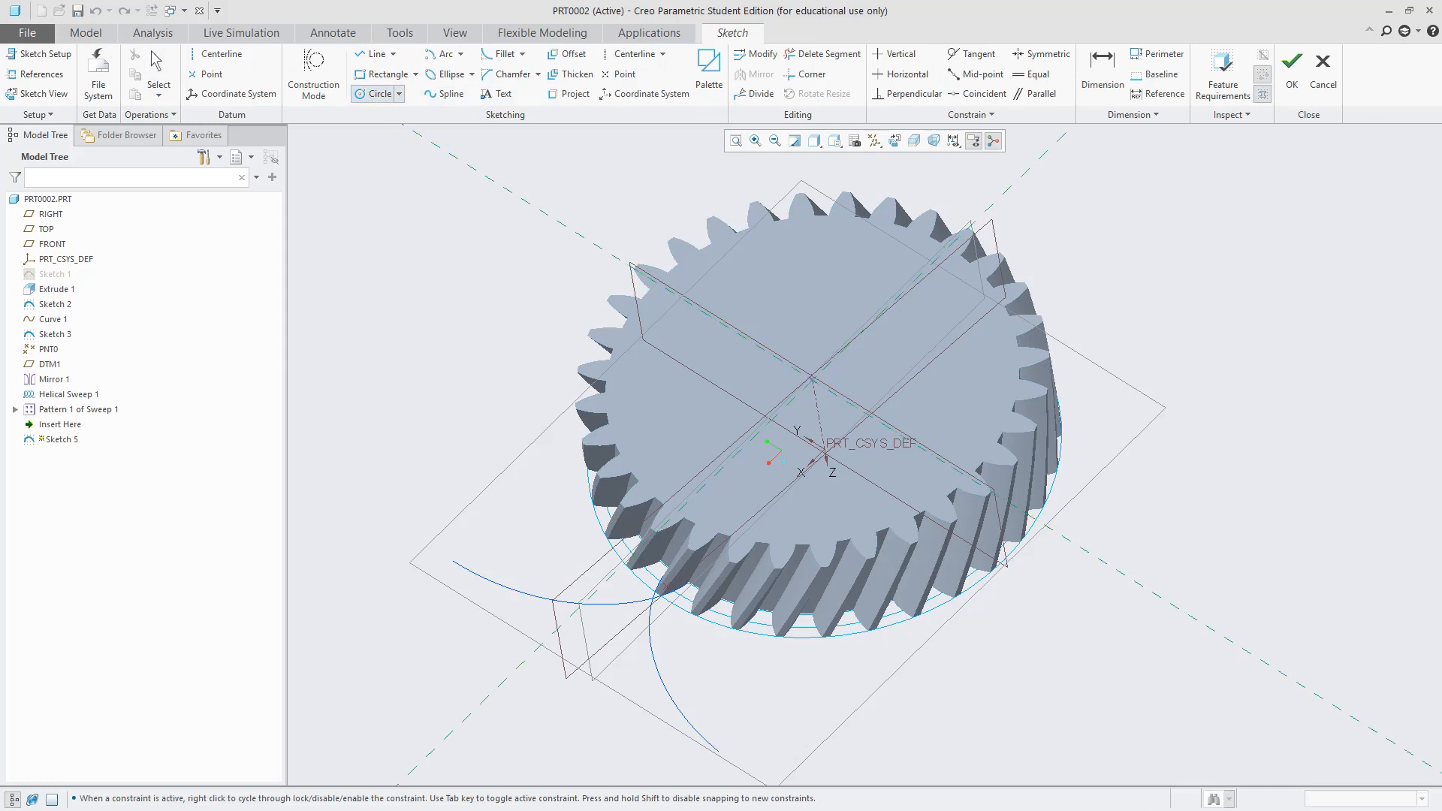
click(866, 387)
middle_click(866, 387)
double_click(770, 320)
text(40)
key(Return)
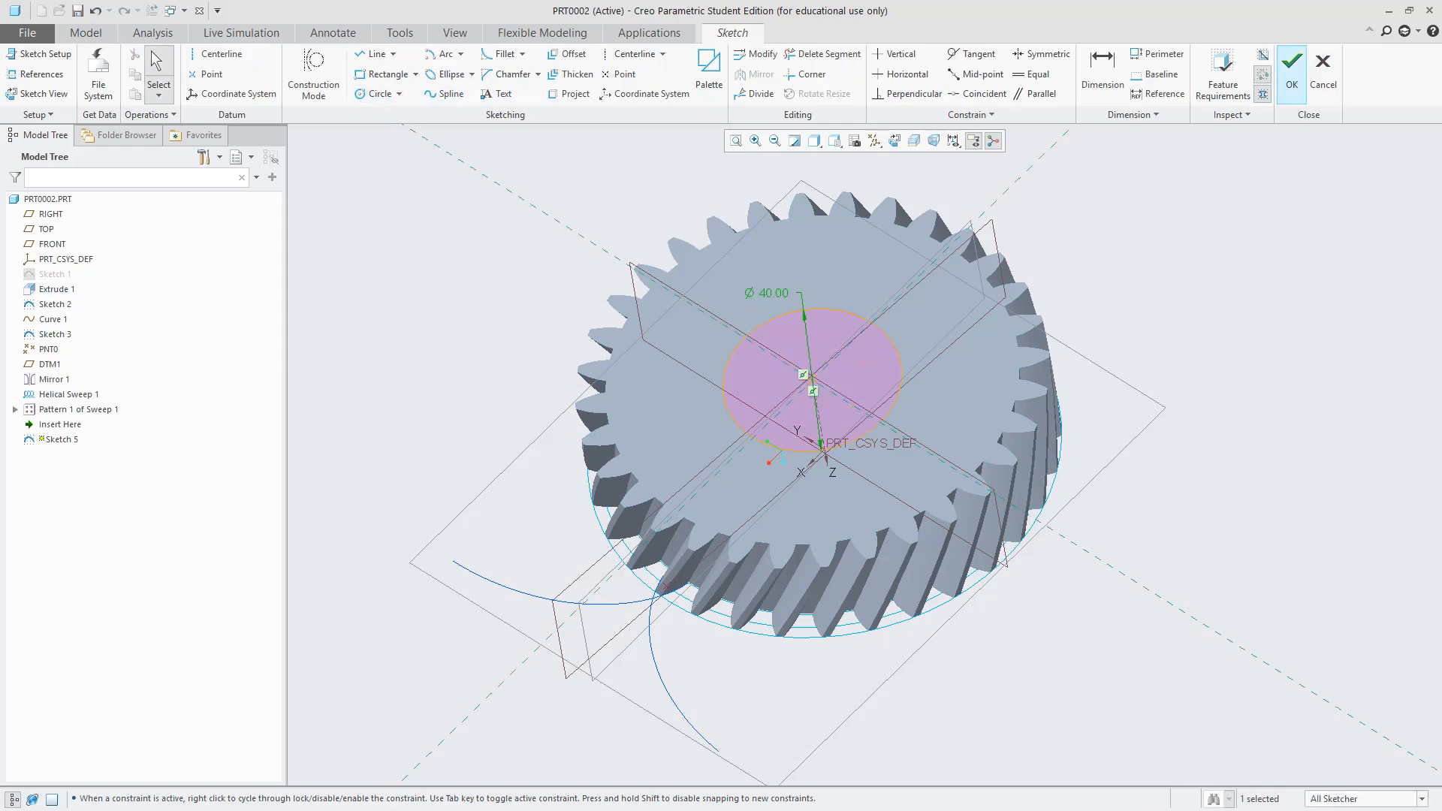
click(1292, 71)
Extrude the new circle 42.66 into the gear body, removing material to cut the centre bore
click(405, 73)
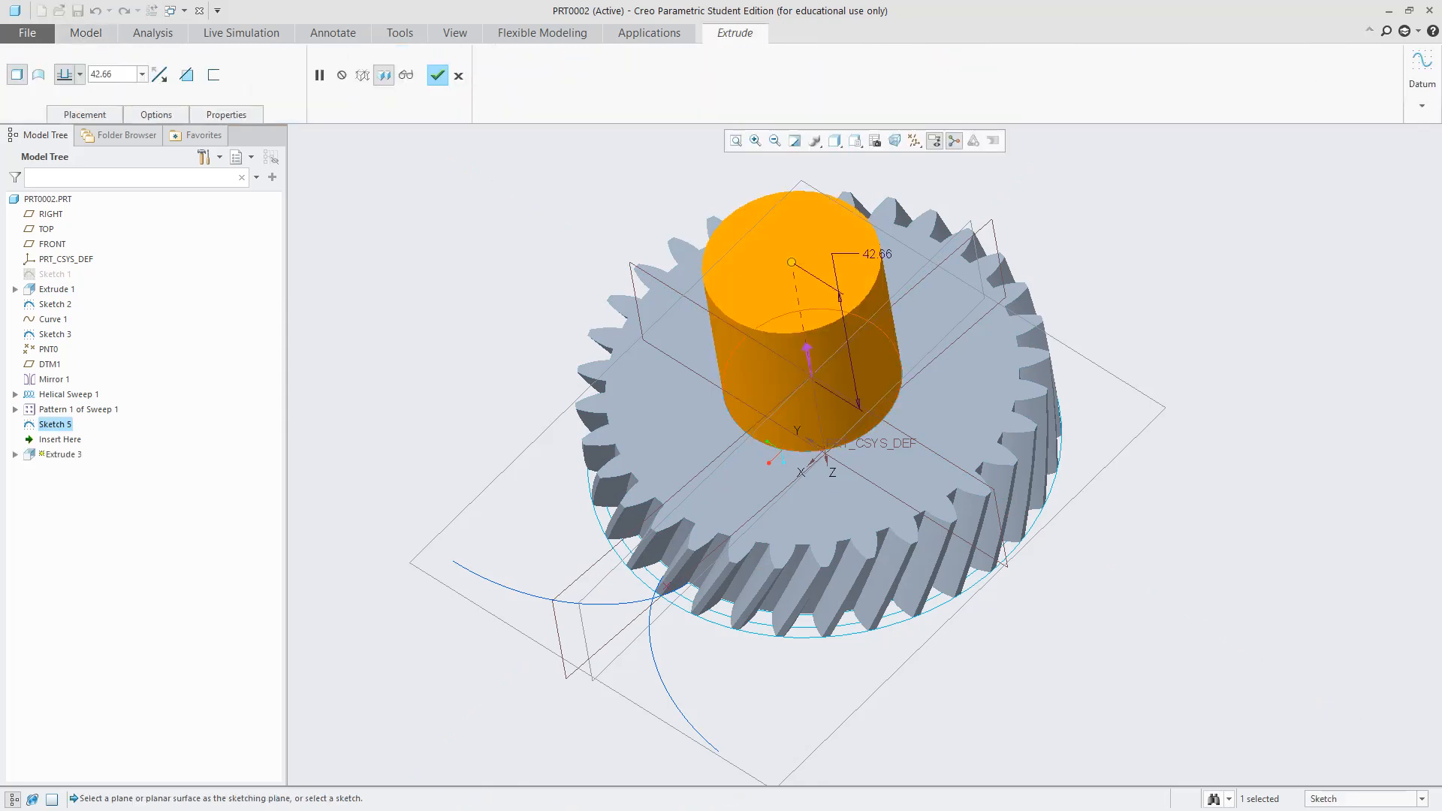
click(807, 362)
middle_drag(807, 362, 808, 518)
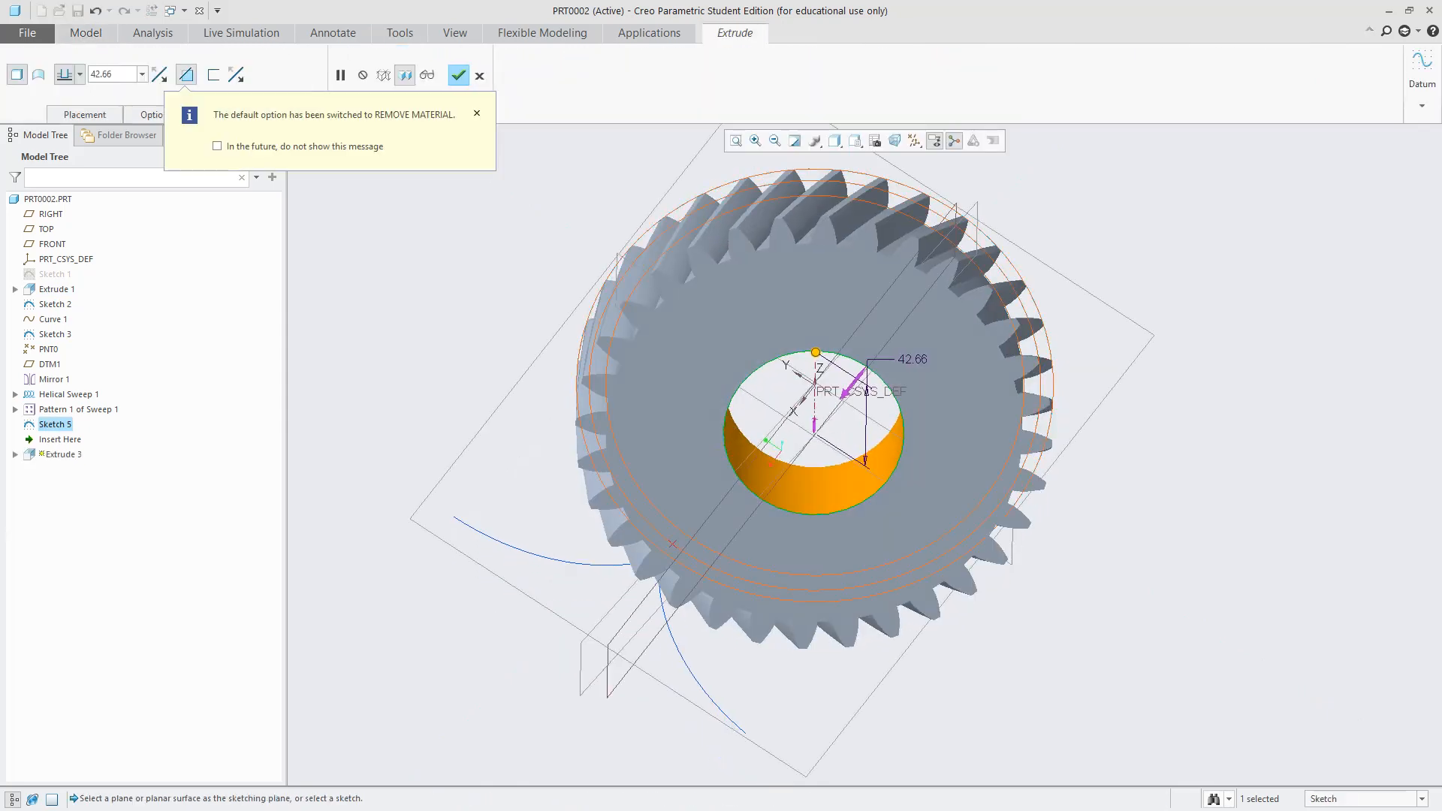
middle_click(808, 511)
Examine the centre bore and the helical teeth from several angles and distances
scroll(804, 492, up, 5)
scroll(813, 497, down, 8)
middle_drag(814, 498, 799, 473)
middle_drag(801, 601, 849, 522)
scroll(819, 624, up, 4)
scroll(816, 364, down, 4)
scroll(860, 533, up, 5)
scroll(831, 590, down, 2)
scroll(833, 601, down, 2)
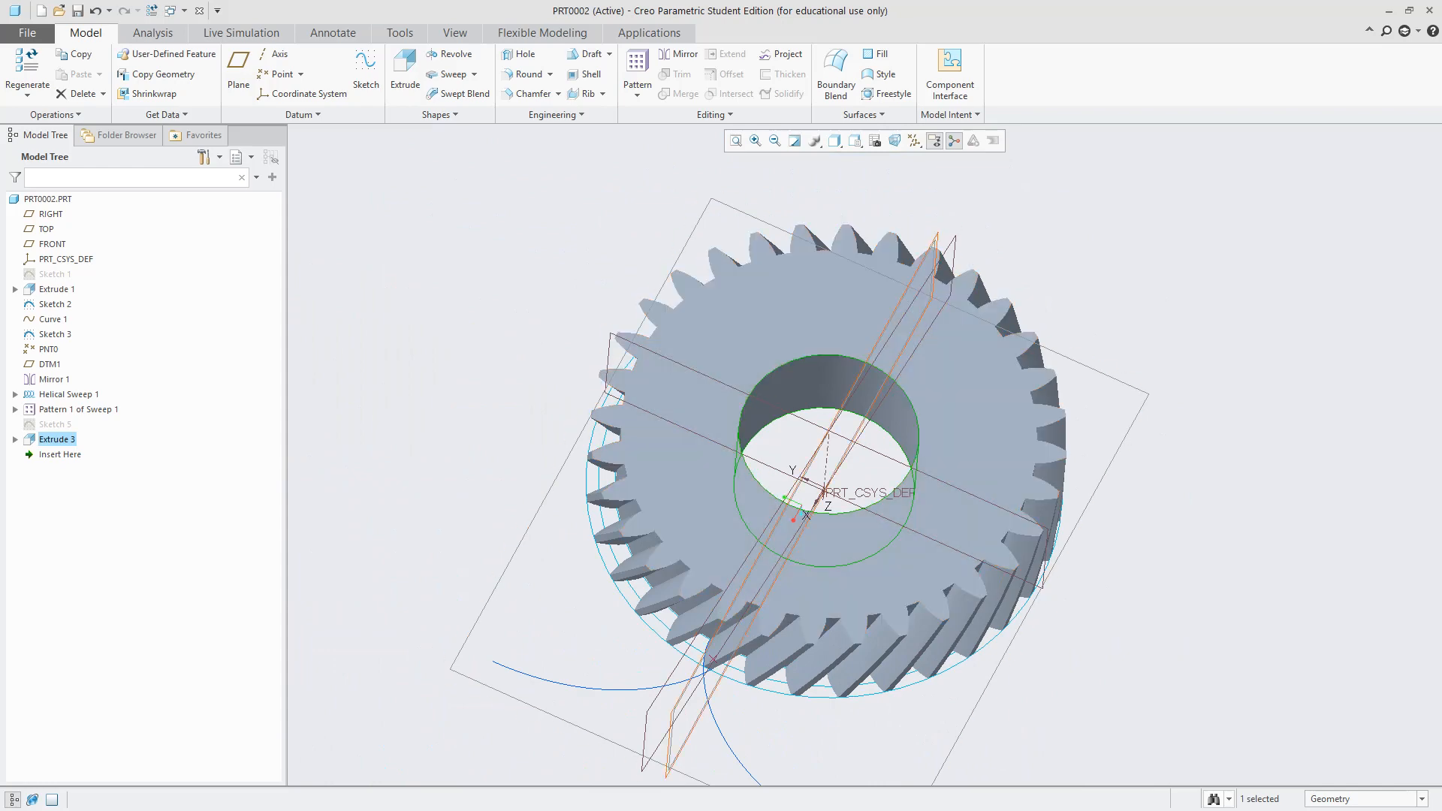